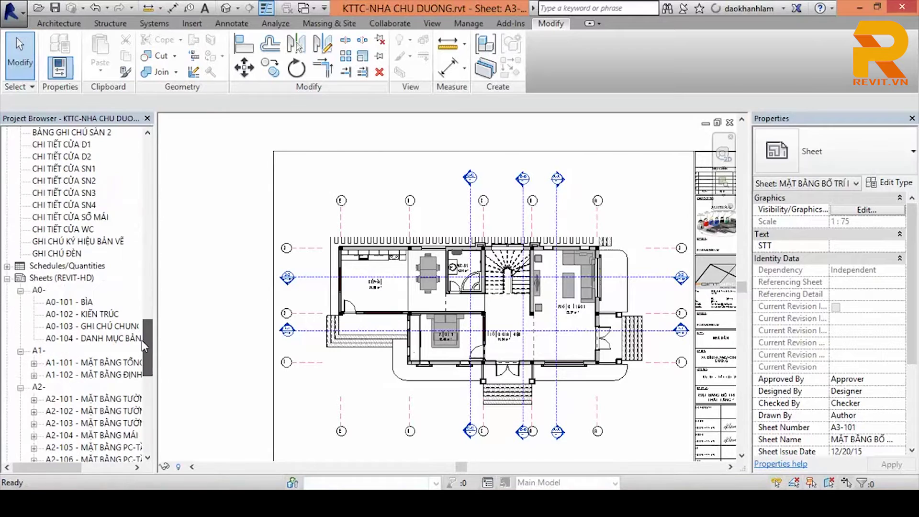
# Scroll the Project Browser up to reveal the Legends node of the KTTC-NHA CHU DUONG project.
pyautogui.moveTo(143, 341); pyautogui.dragTo(150, 326)
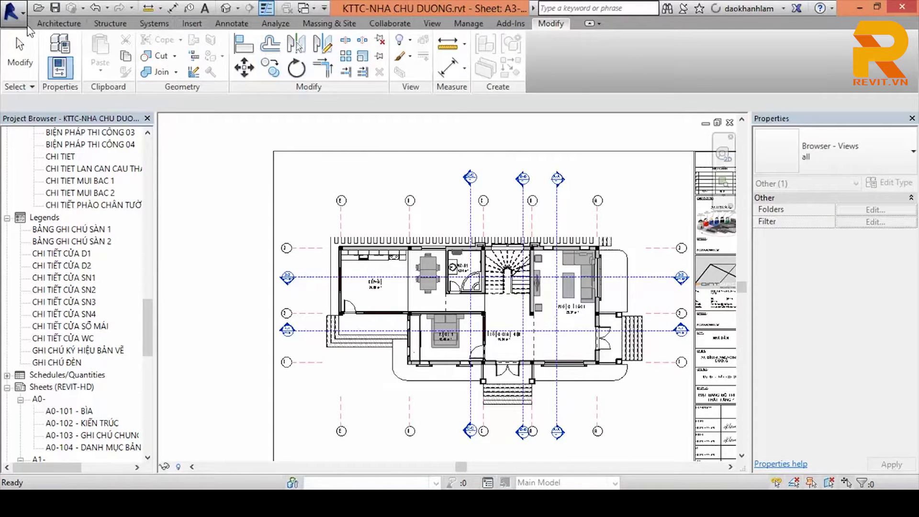
# Dismiss the save-reminder prompt.
pyautogui.click(59, 23)
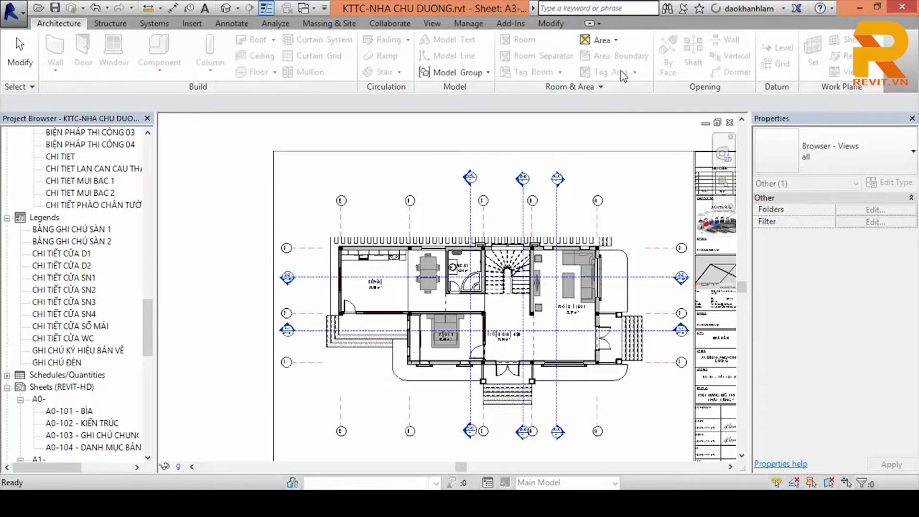
pyautogui.scroll(-1, 642, 198)
pyautogui.scroll(-1, 579, 189)
pyautogui.scroll(-1, 578, 191)
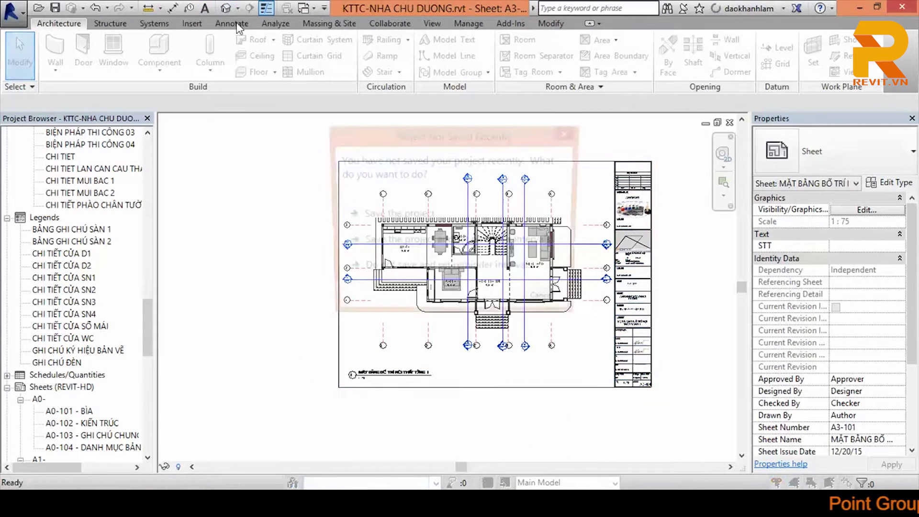
pyautogui.click(568, 134)
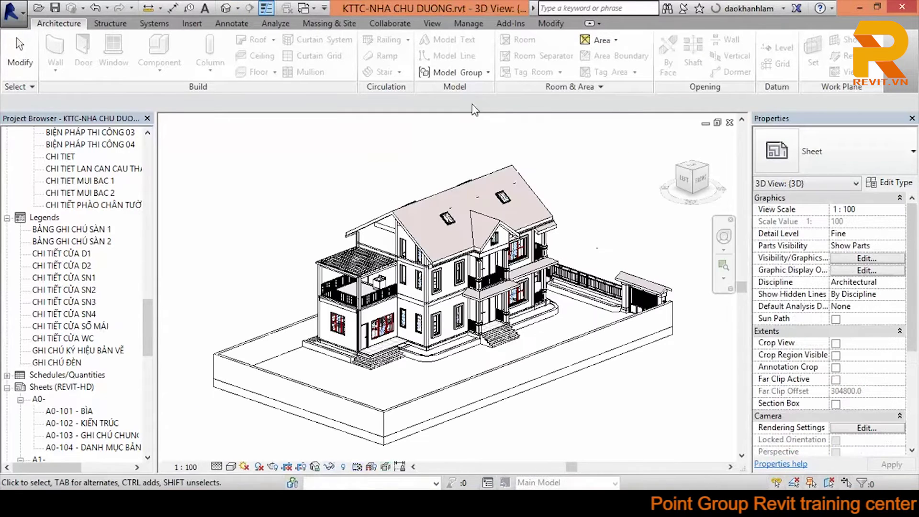
# Add a new Legend view named 'chi tiết tủ bếp' at 1:20 scale.
pyautogui.click(432, 23)
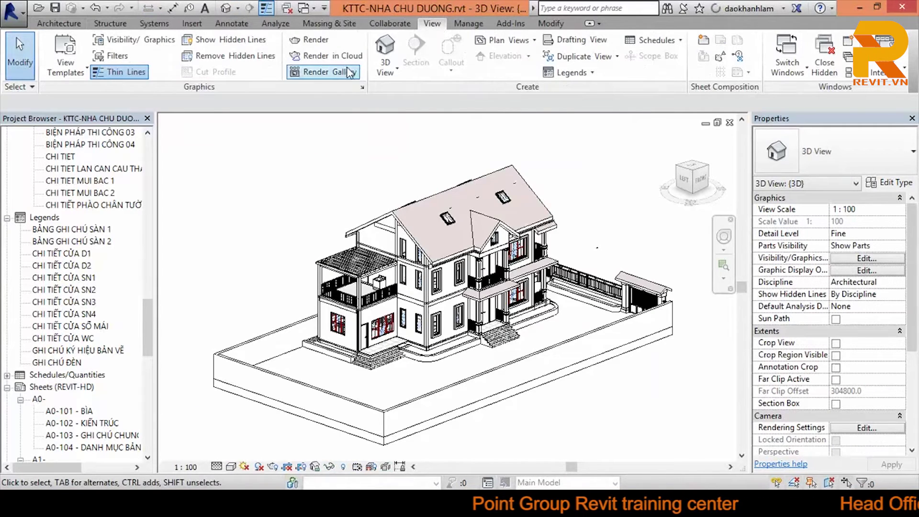
pyautogui.click(569, 72)
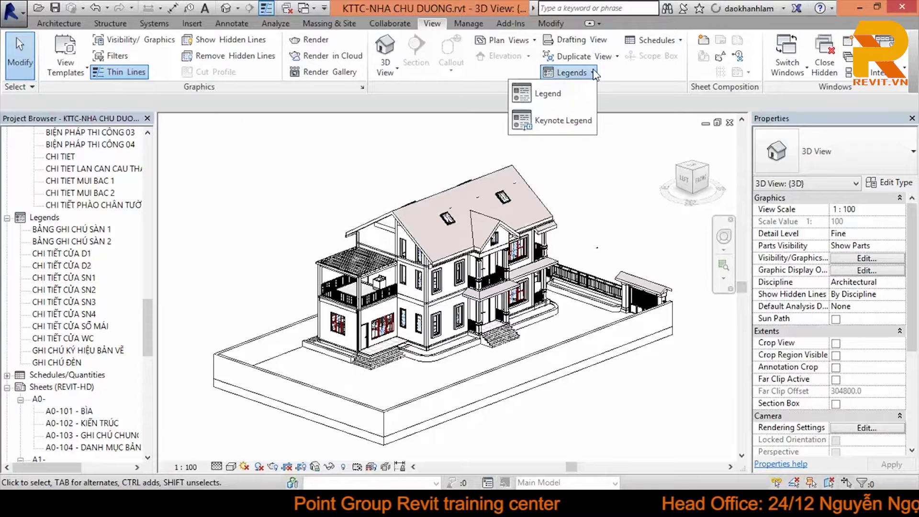
pyautogui.click(564, 89)
pyautogui.write('chi tiết tủ bếp')
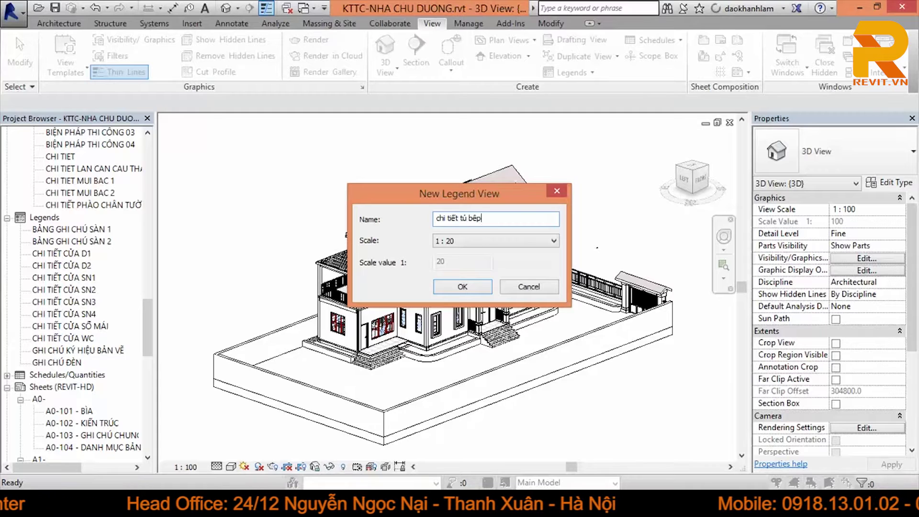
pyautogui.click(462, 286)
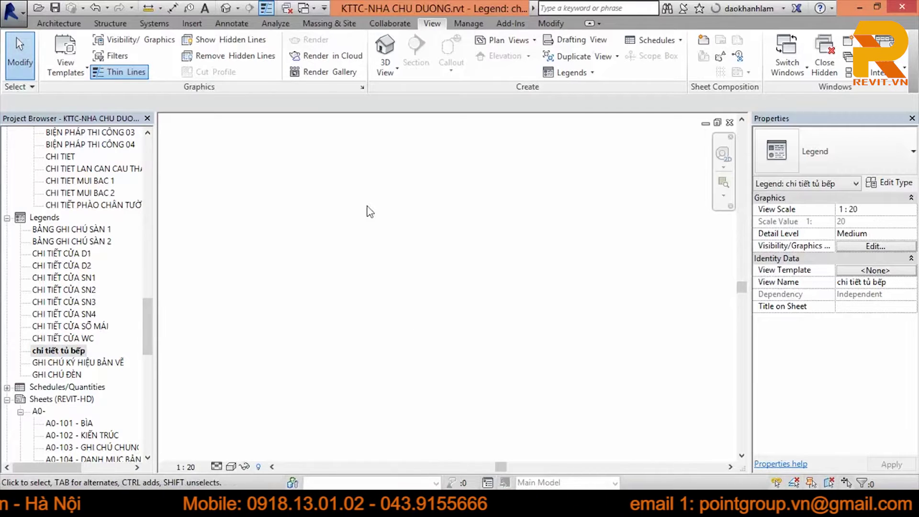
# Browse the Legend Component family list and close it without choosing a family.
pyautogui.click(231, 23)
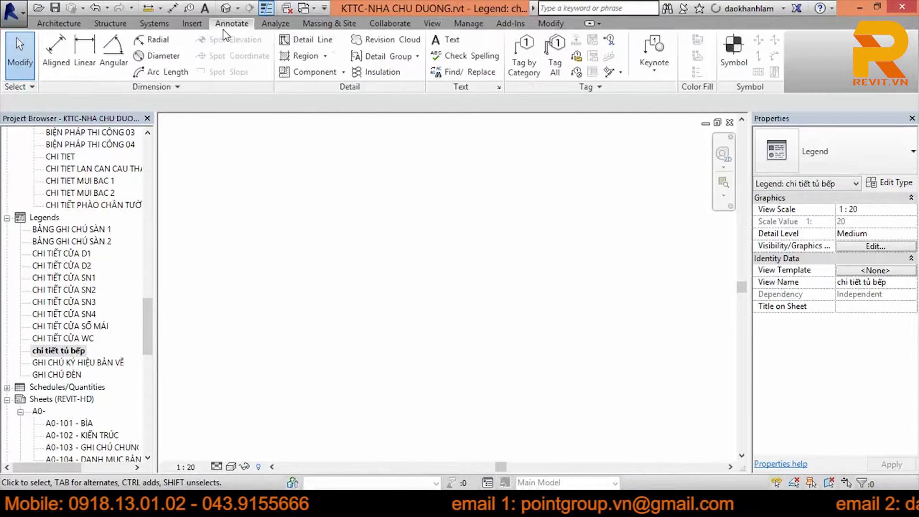
pyautogui.click(343, 73)
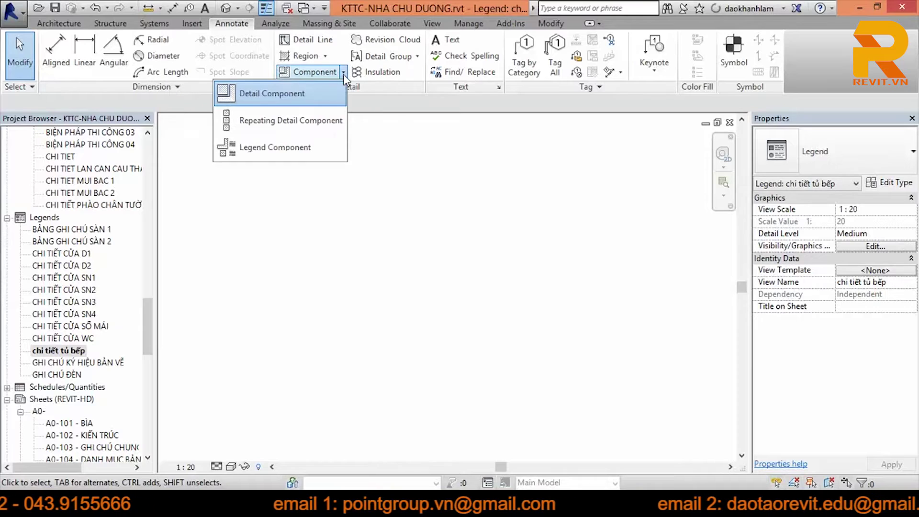
pyautogui.click(275, 148)
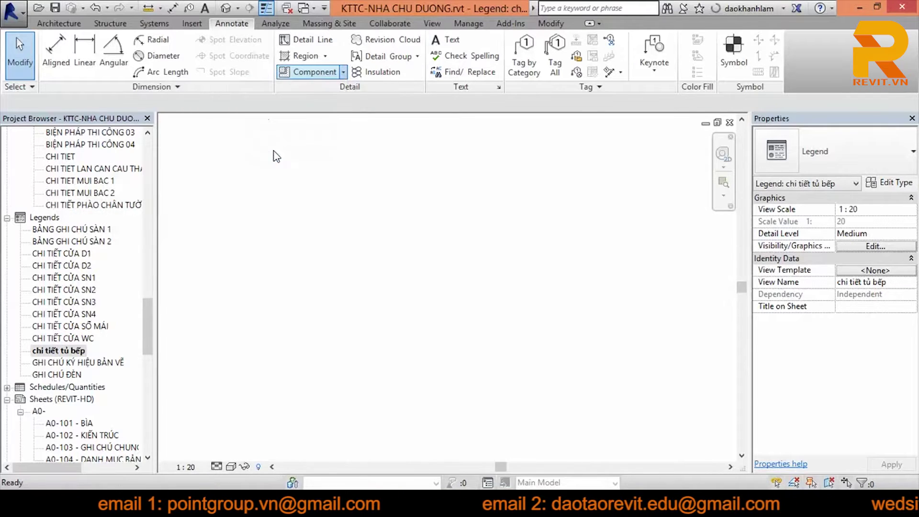
pyautogui.click(177, 105)
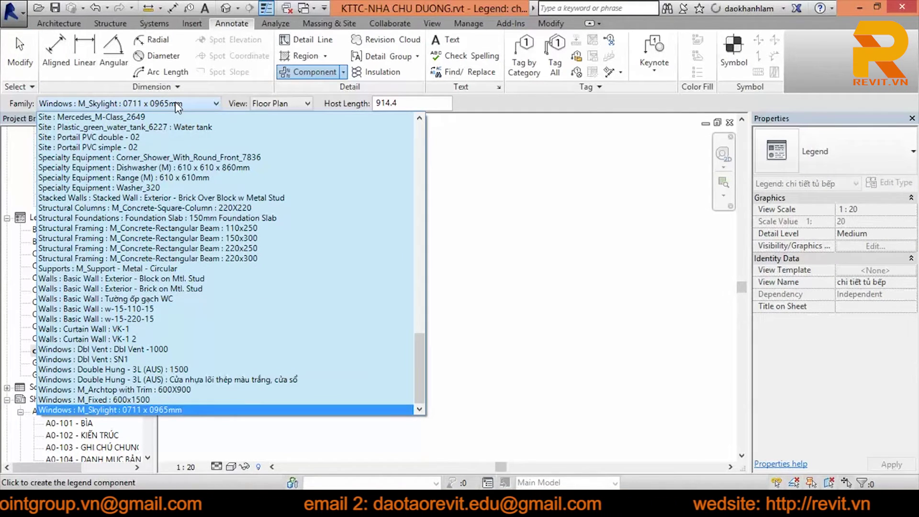
pyautogui.scroll(5, 125, 215)
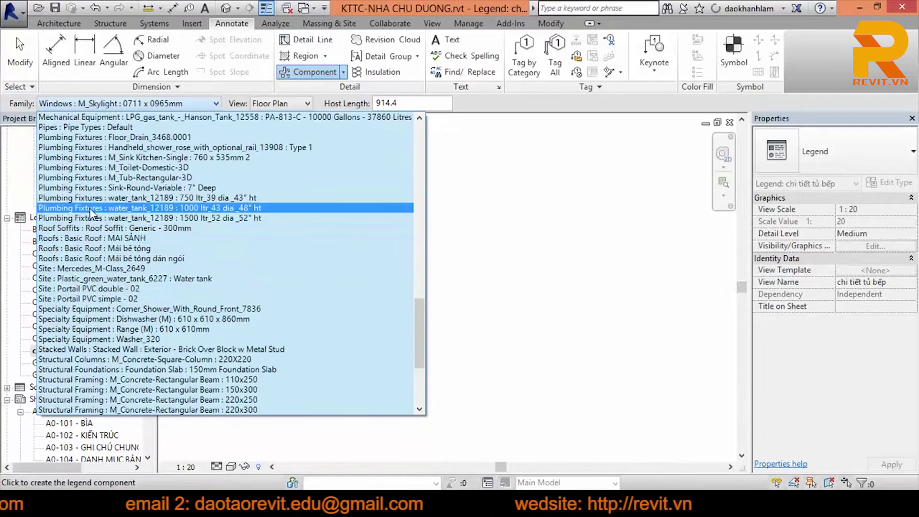
pyautogui.scroll(3, 88, 203)
pyautogui.scroll(2, 91, 230)
pyautogui.scroll(10, 96, 268)
pyautogui.scroll(3, 99, 299)
pyautogui.scroll(-2, 110, 283)
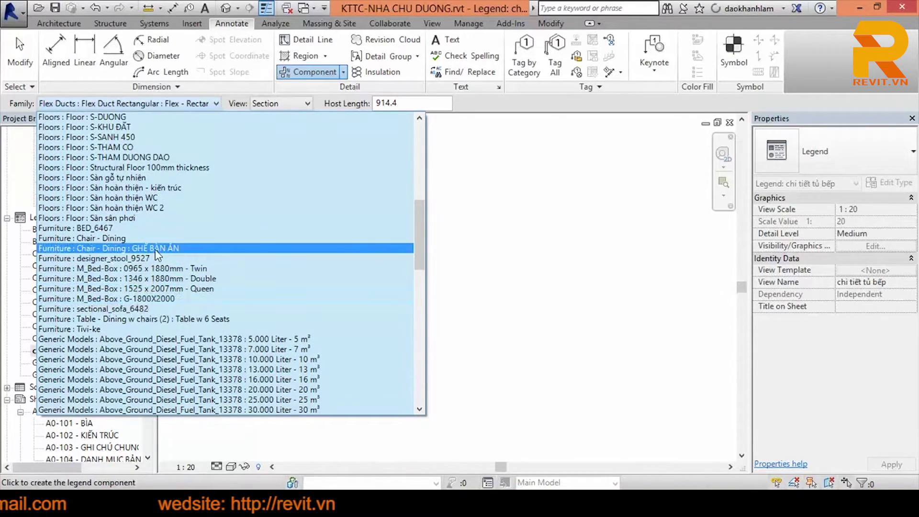
pyautogui.scroll(-1, 163, 306)
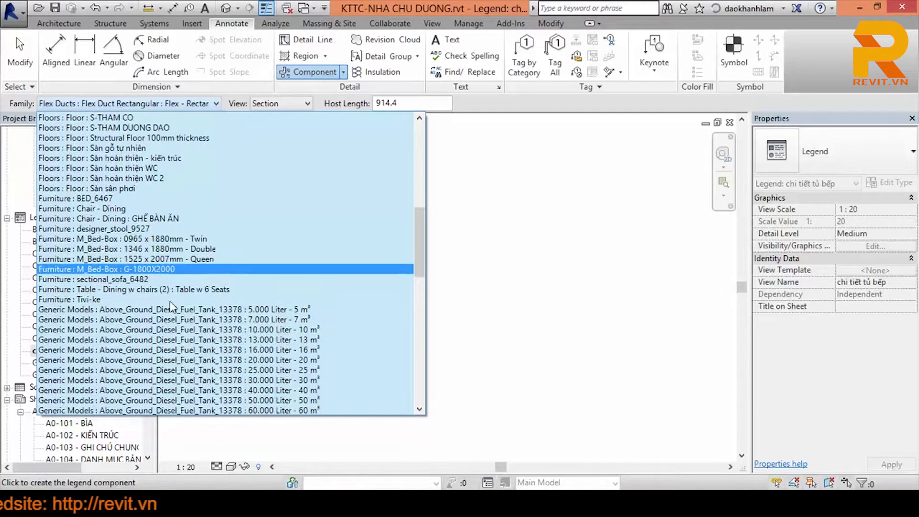
pyautogui.scroll(-1, 168, 319)
pyautogui.scroll(-2, 175, 306)
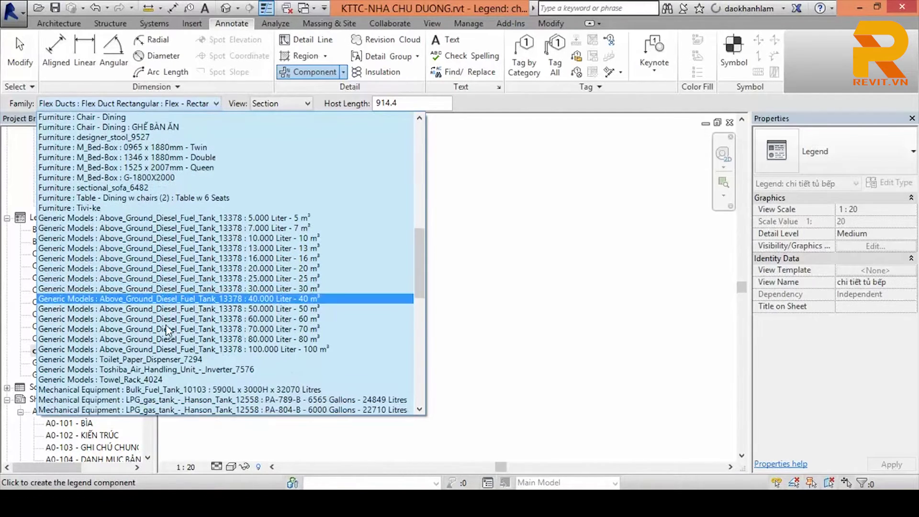
pyautogui.scroll(-2, 186, 283)
pyautogui.scroll(-2, 186, 283)
pyautogui.scroll(-1, 186, 284)
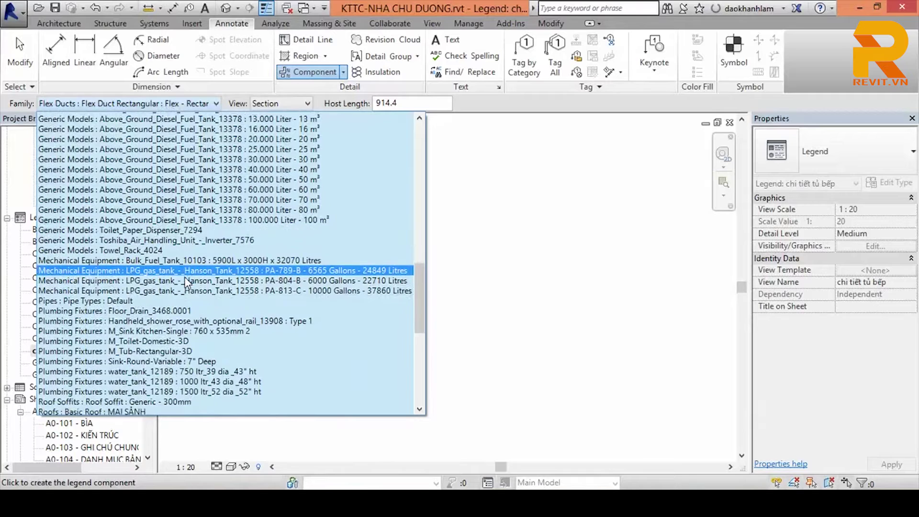
pyautogui.scroll(-3, 186, 283)
pyautogui.click(193, 248)
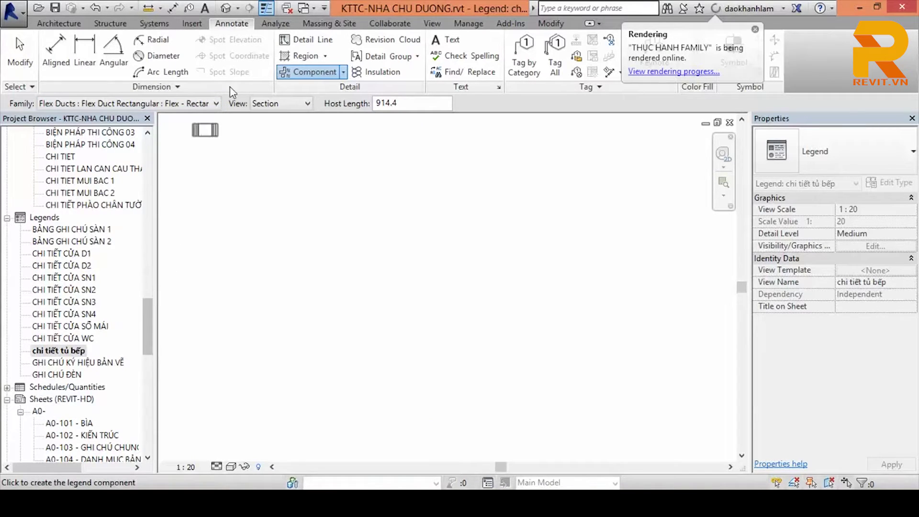
# Open the house's default 3D view, then the TẦNG 1 floor plan.
pyautogui.click(229, 11)
pyautogui.moveTo(148, 304); pyautogui.dragTo(149, 139)
pyautogui.doubleClick(60, 193)
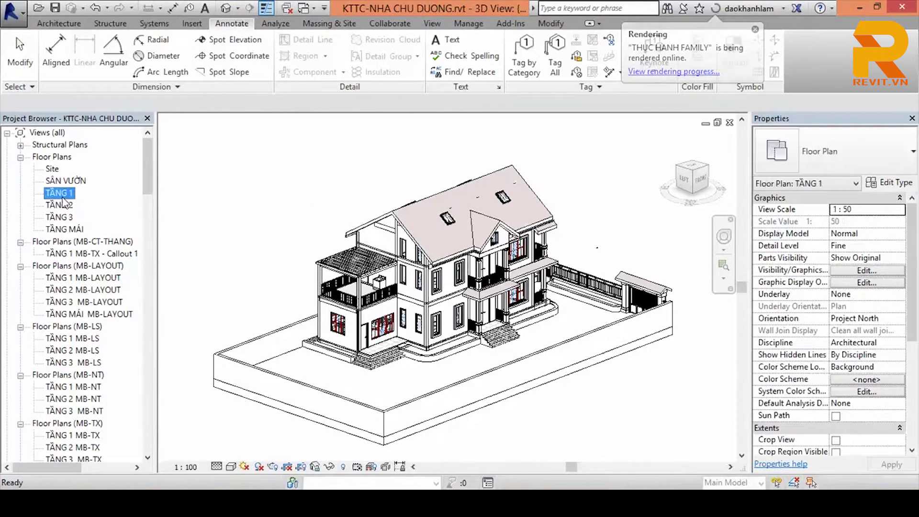
# Select the Kitchen_5847 cabinets and change their family category to Furniture.
pyautogui.scroll(3, 335, 220)
pyautogui.scroll(3, 359, 216)
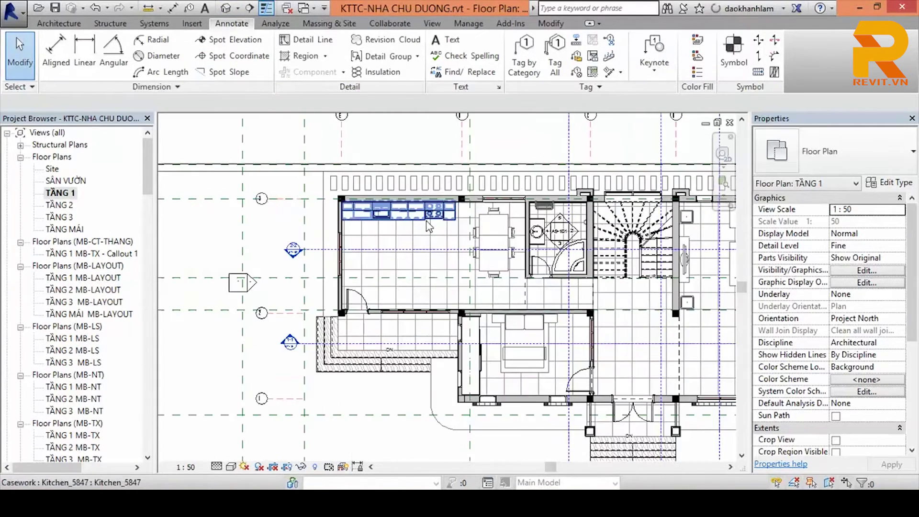
pyautogui.click(397, 210)
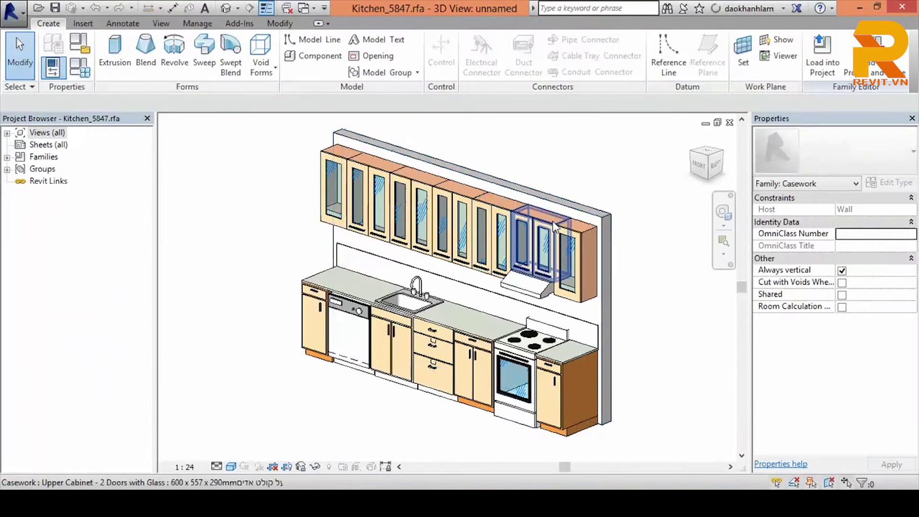
pyautogui.scroll(-3, 508, 218)
pyautogui.press('f')
pyautogui.press('c')
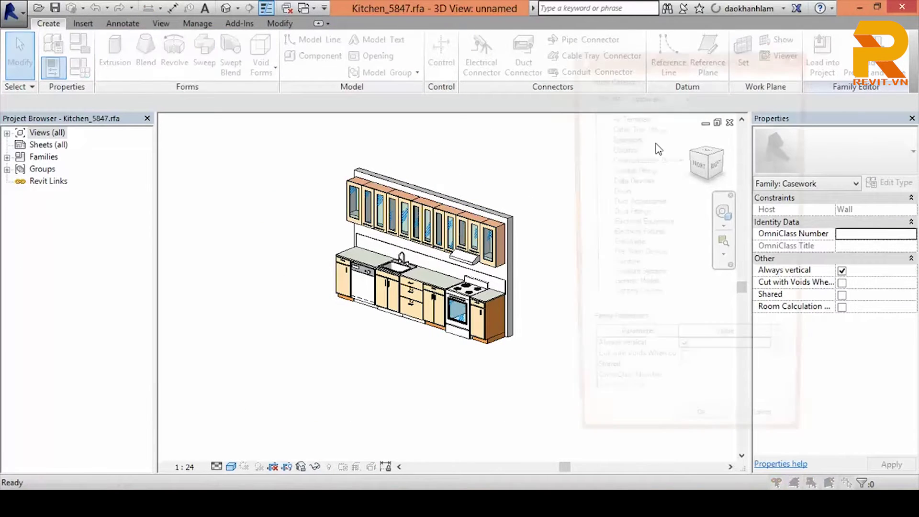
pyautogui.click(635, 203)
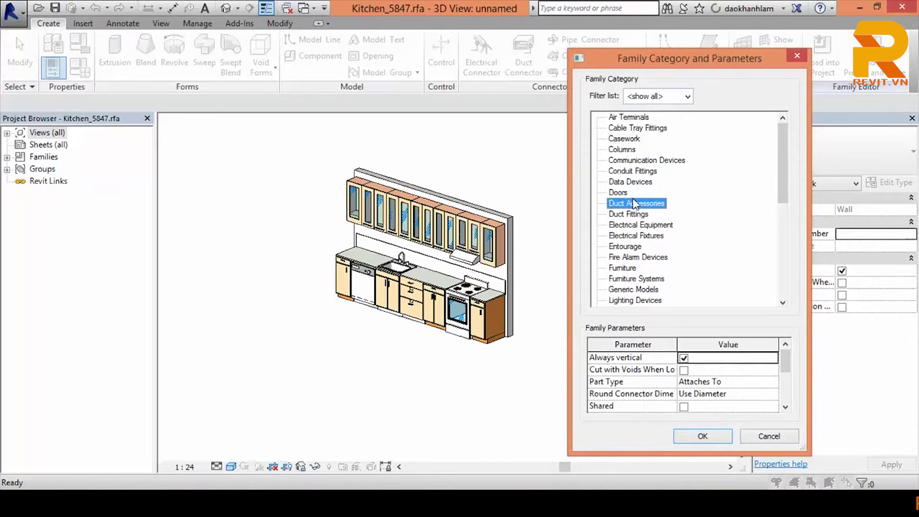
pyautogui.press('f')
pyautogui.press('f')
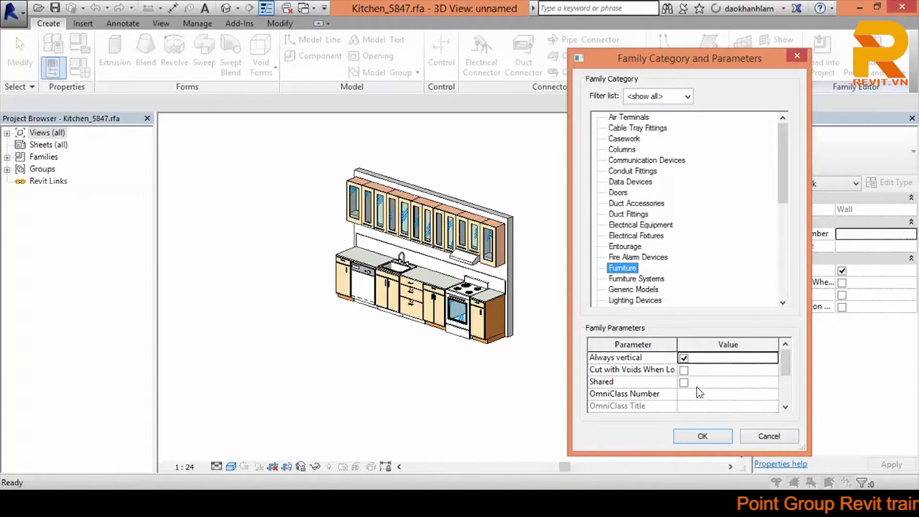
pyautogui.click(700, 435)
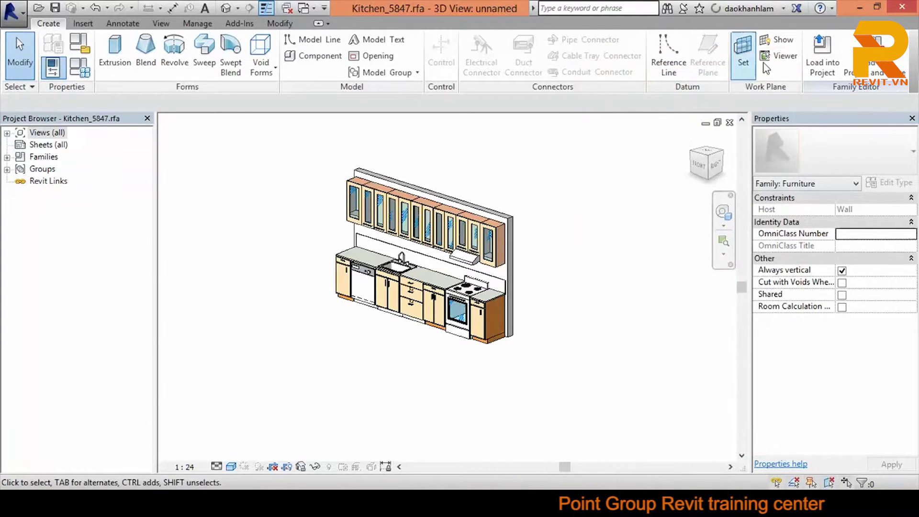
# Load the edited kitchen family back into the house project.
pyautogui.click(822, 62)
pyautogui.click(372, 211)
pyautogui.click(438, 354)
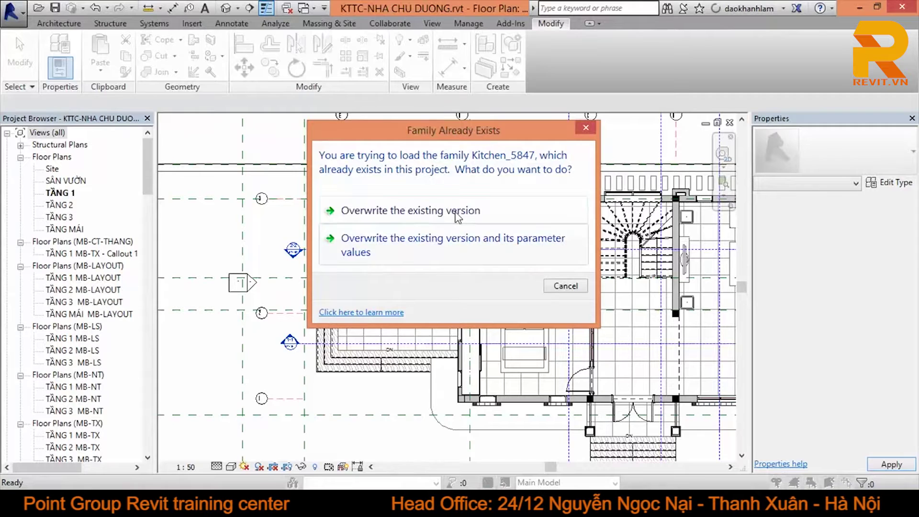
# Overwrite the existing kitchen family and rename its type to 'tủ bếp'.
pyautogui.click(471, 270)
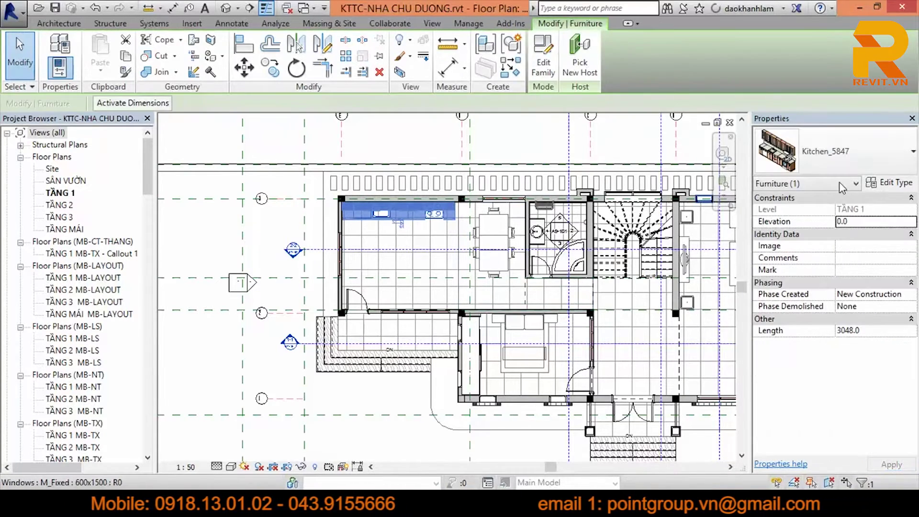
pyautogui.click(889, 182)
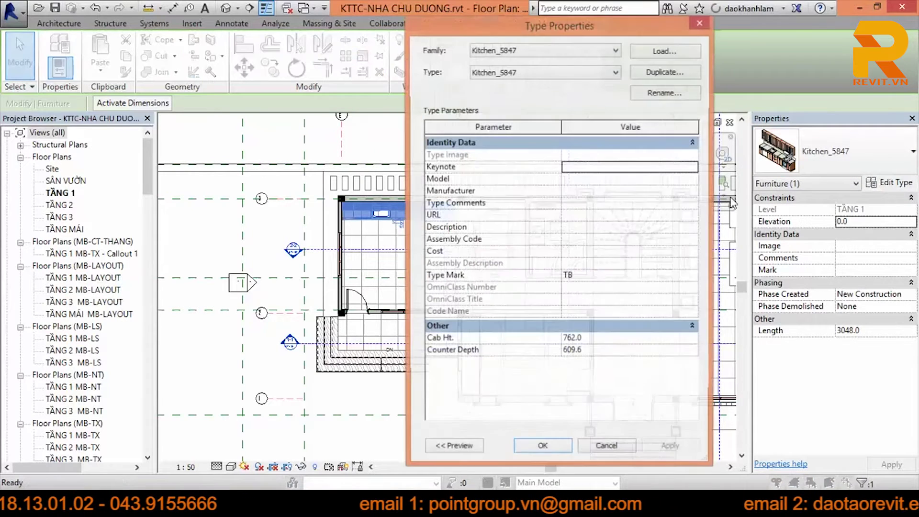
pyautogui.click(680, 94)
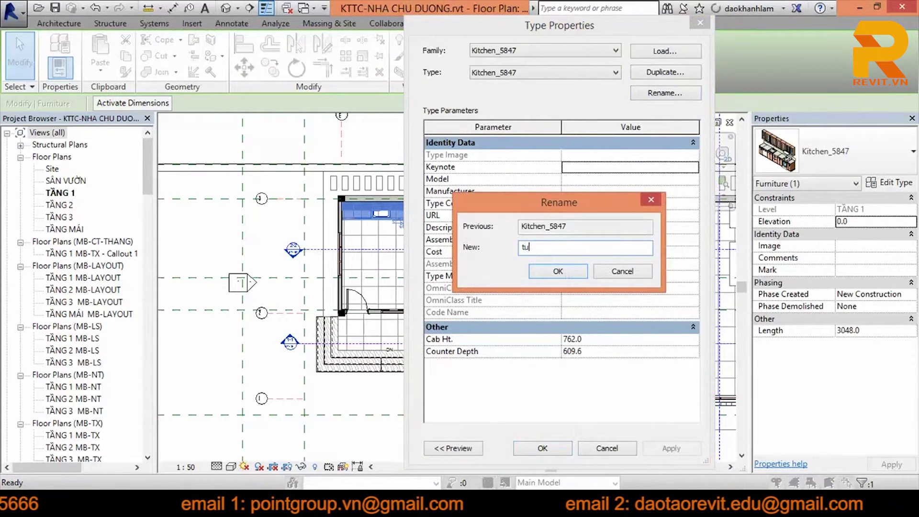
pyautogui.write('p')
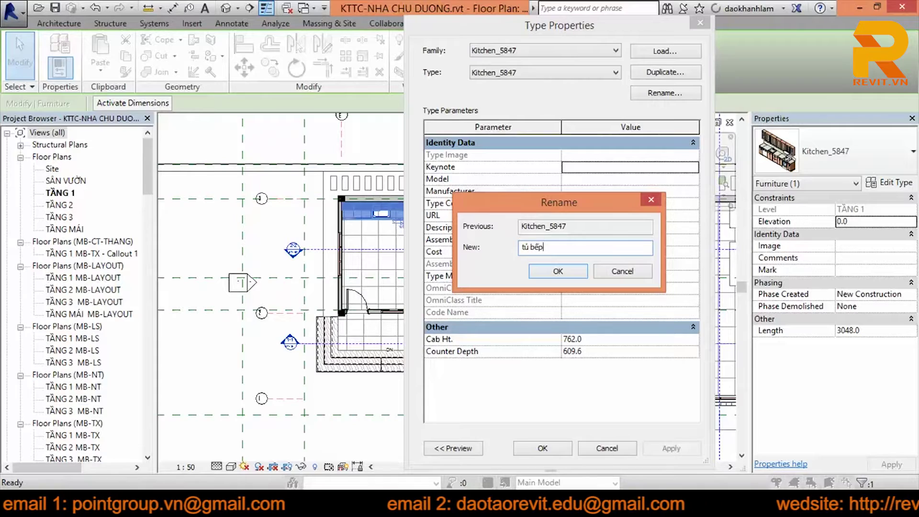
pyautogui.click(558, 271)
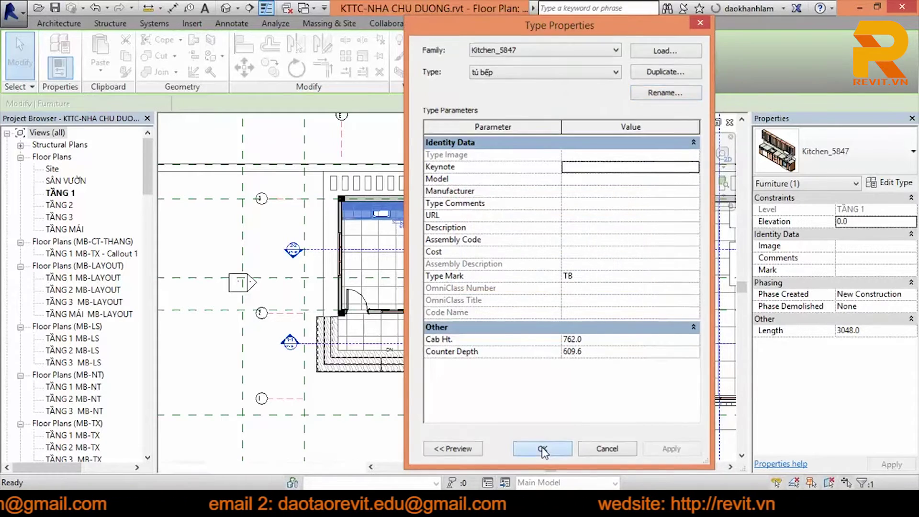
pyautogui.click(544, 448)
# Clear the cabinet selection and scroll the Project Browser back to the legends.
pyautogui.press('Escape')
pyautogui.scroll(-1, 151, 194)
pyautogui.moveTo(152, 194)
pyautogui.mouseDown()
pyautogui.moveTo(146, 433)
pyautogui.moveTo(159, 364)
pyautogui.mouseUp()
pyautogui.scroll(2, 72, 287)
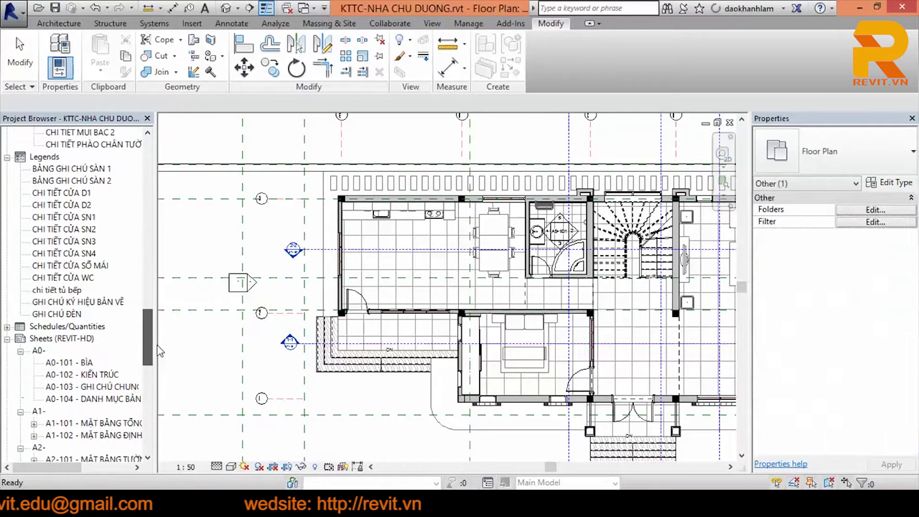
# Place the Kitchen_5847 : tủ bếp cabinet as a floor-plan legend component in chi tiết tủ bếp.
pyautogui.doubleClick(58, 289)
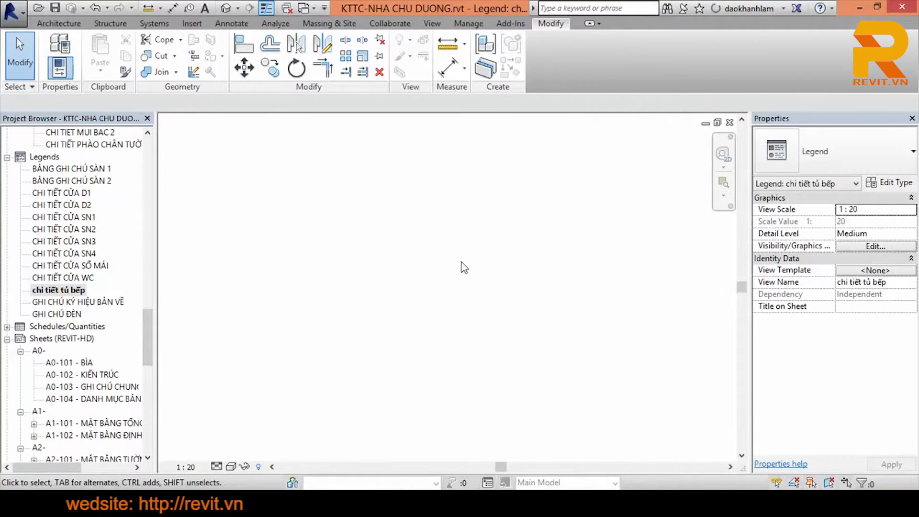
pyautogui.click(232, 23)
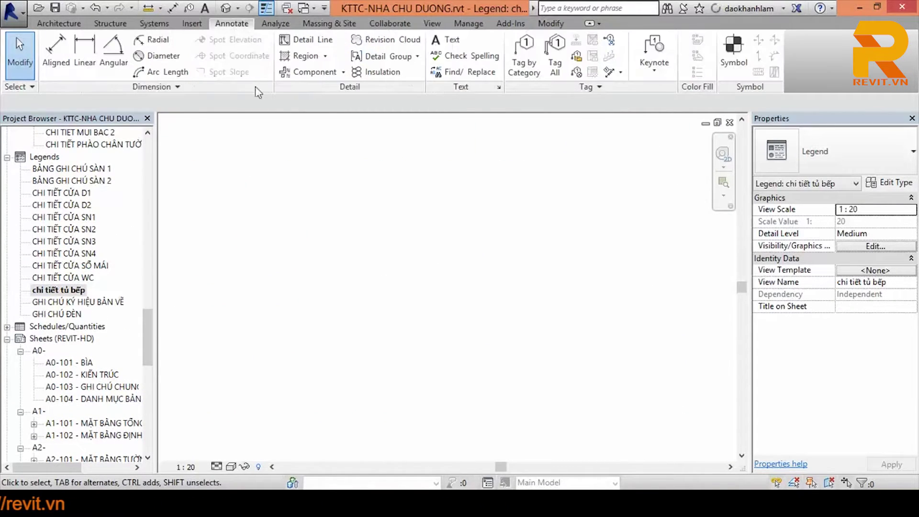
pyautogui.click(343, 71)
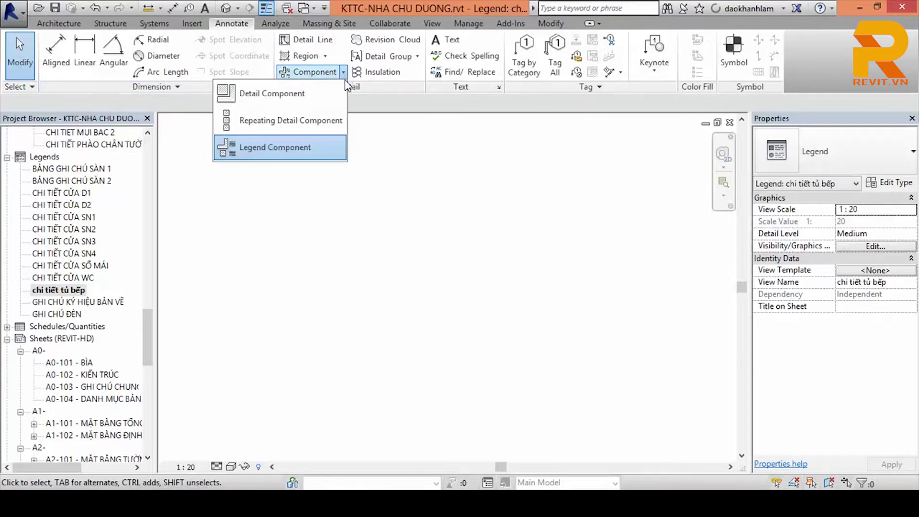
pyautogui.click(293, 148)
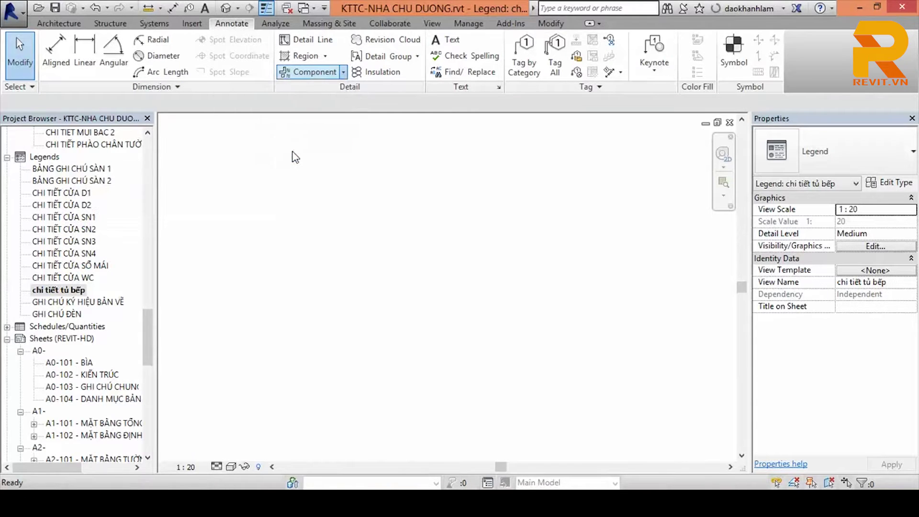
pyautogui.click(181, 105)
pyautogui.scroll(2, 177, 177)
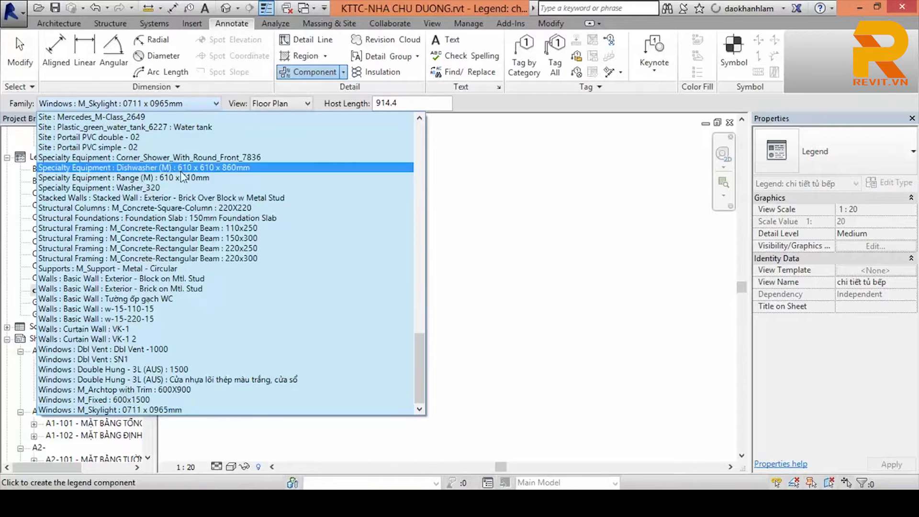
pyautogui.scroll(20, 171, 229)
pyautogui.scroll(-2, 145, 326)
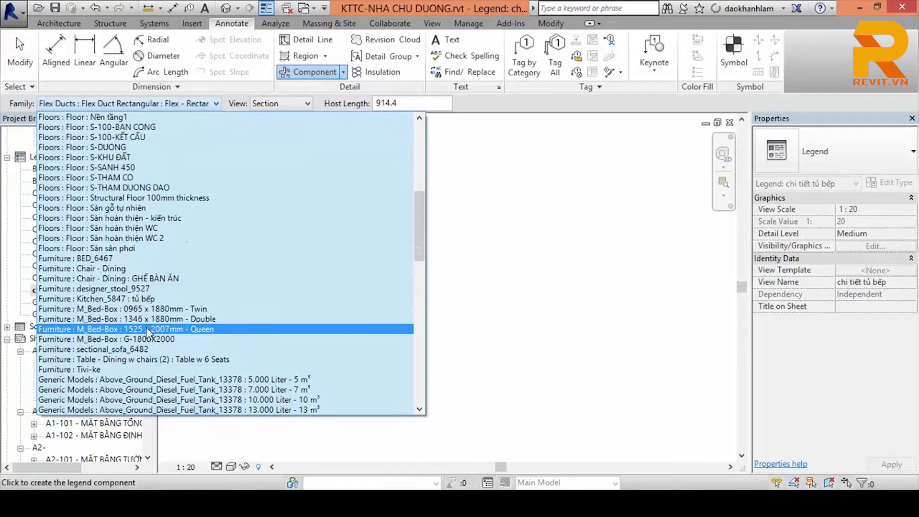
pyautogui.click(143, 300)
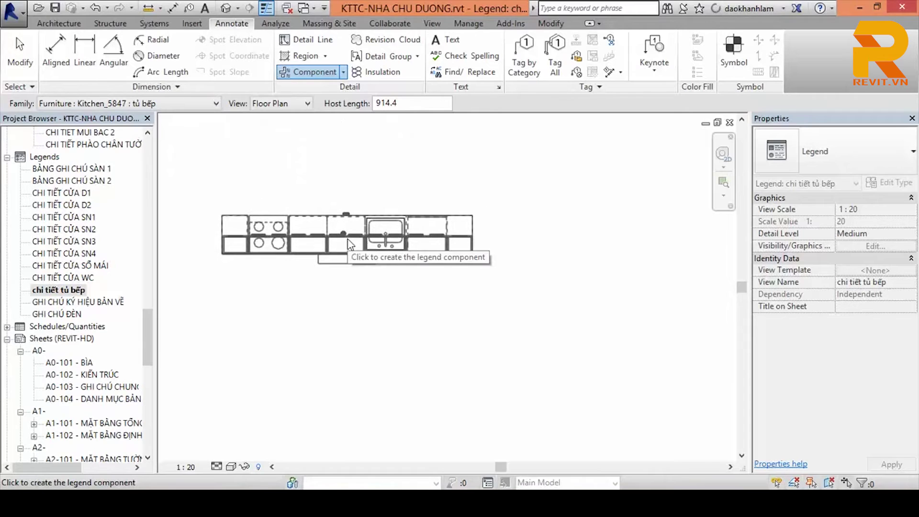
pyautogui.click(352, 266)
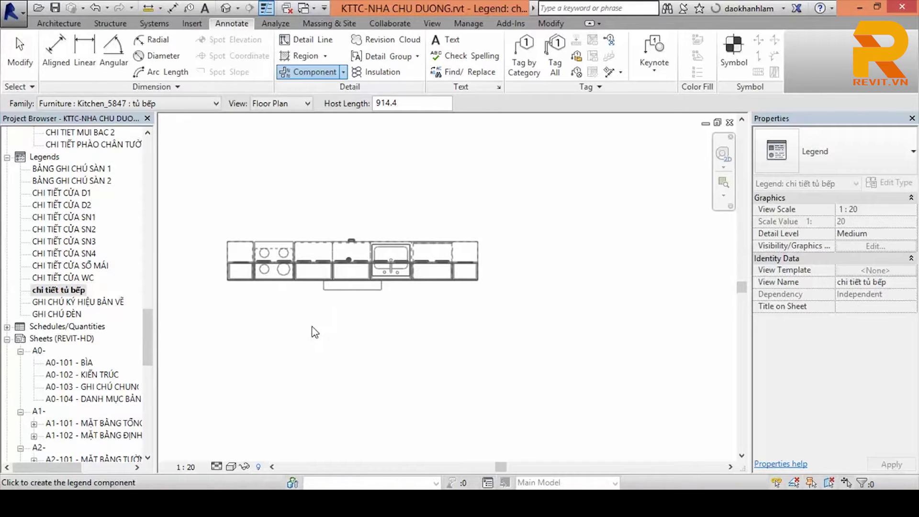
# Add the cabinet's Front elevation below the plan, then end component placement.
pyautogui.click(284, 107)
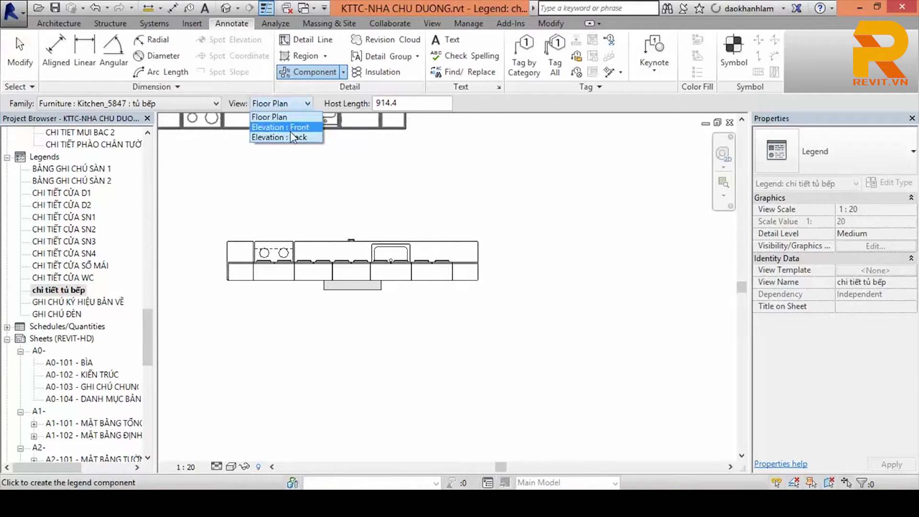
pyautogui.click(290, 128)
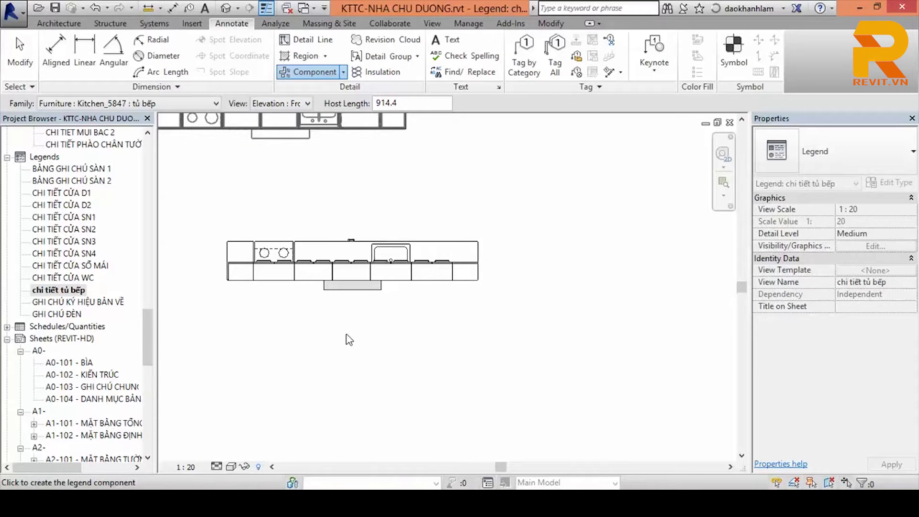
pyautogui.scroll(-2, 349, 317)
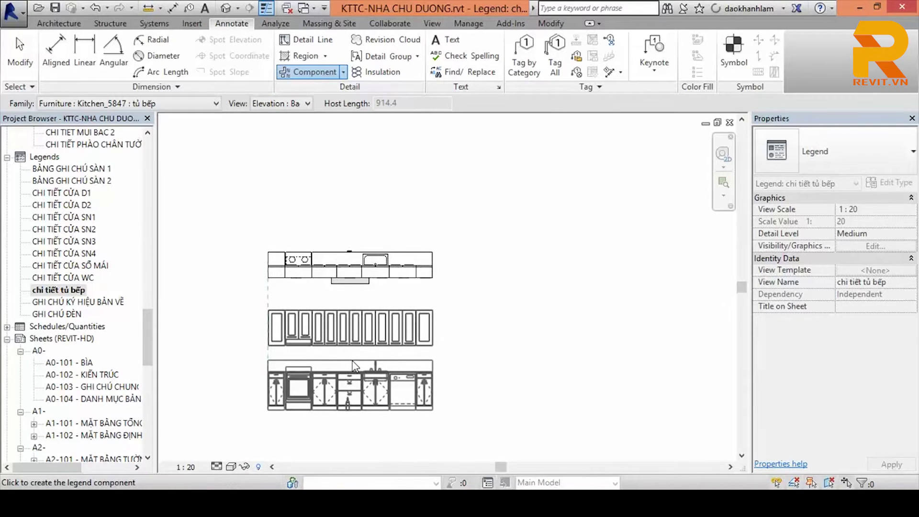
pyautogui.click(354, 366)
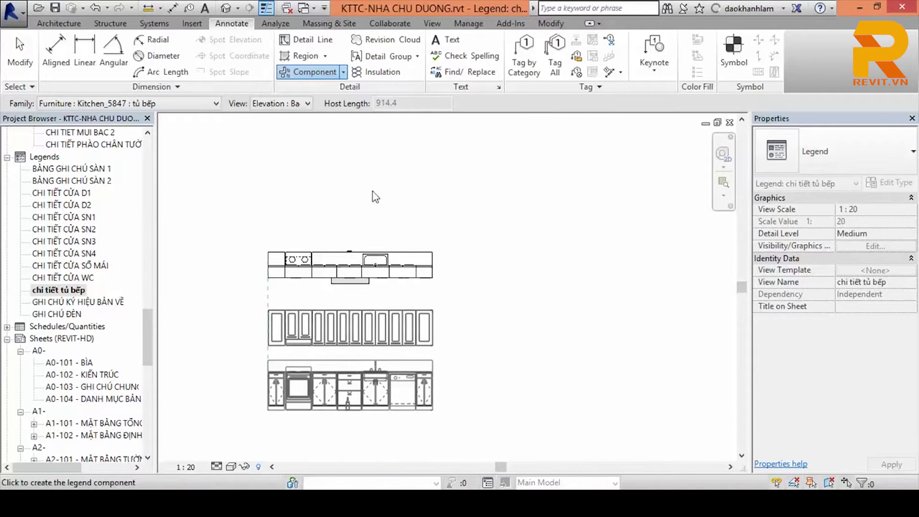
pyautogui.click(292, 104)
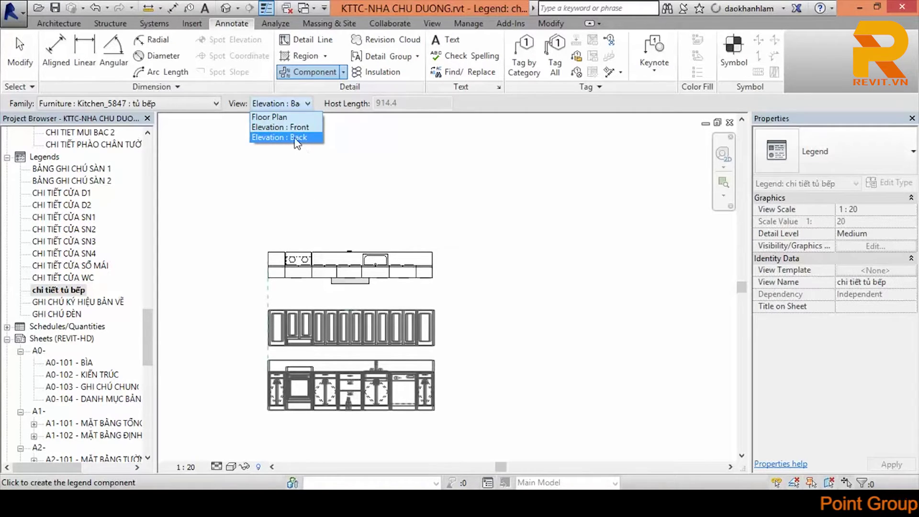
pyautogui.click(287, 138)
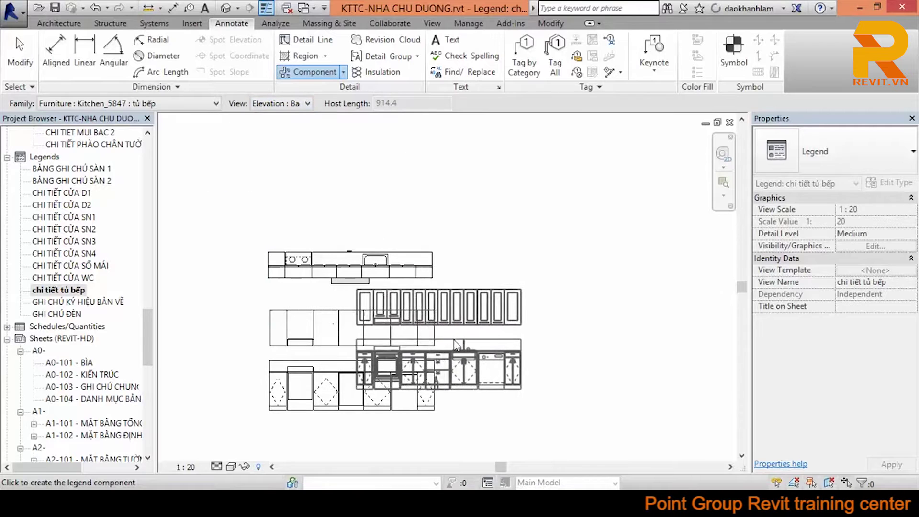
pyautogui.rightClick(404, 185)
pyautogui.click(440, 194)
# Switch the selected cabinet elevation component to the Front elevation view.
pyautogui.click(403, 340)
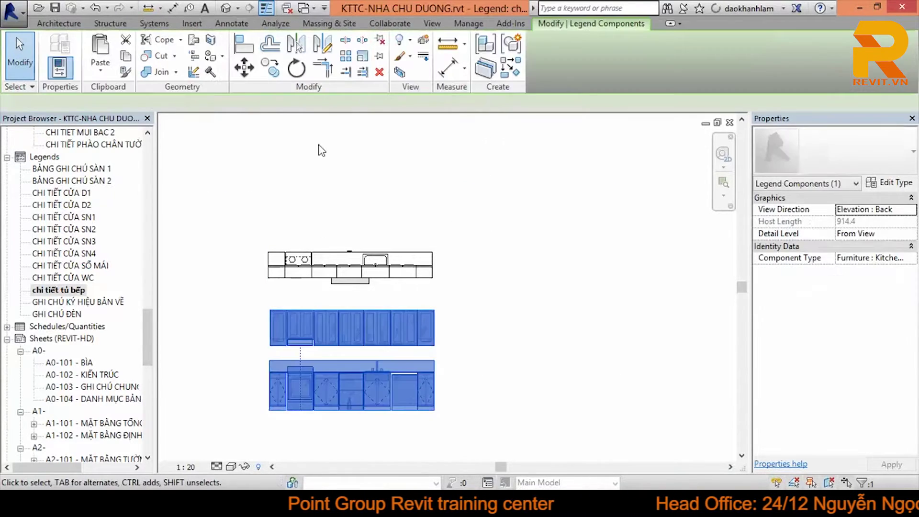
pyautogui.click(318, 102)
pyautogui.click(416, 104)
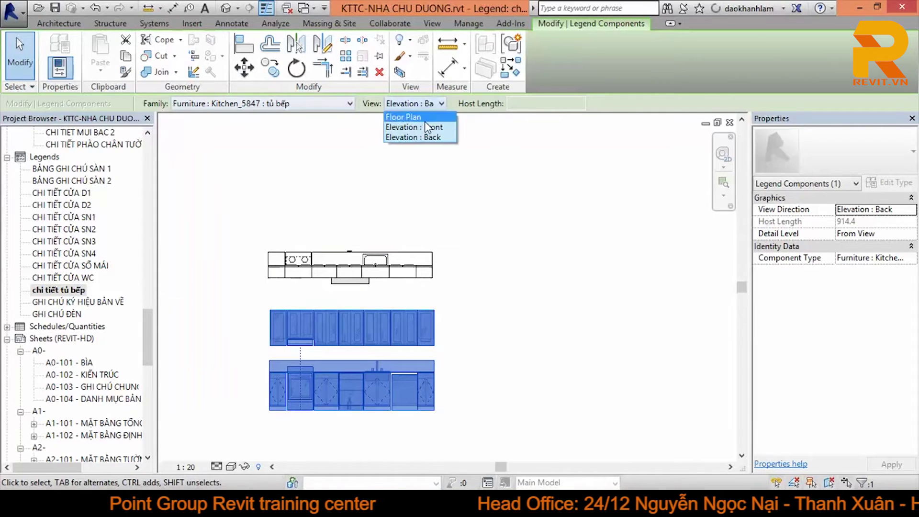
pyautogui.click(449, 304)
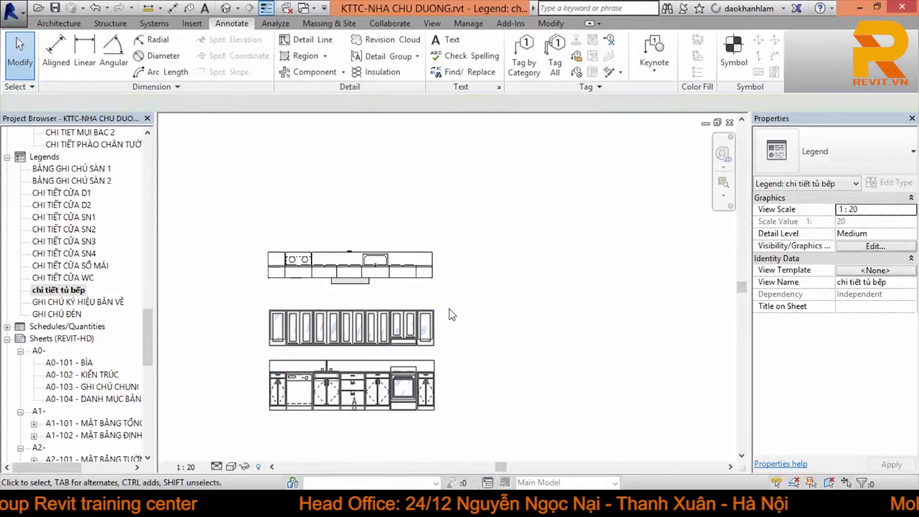
pyautogui.scroll(3, 332, 450)
pyautogui.scroll(-1, 598, 266)
pyautogui.scroll(-2, 574, 268)
pyautogui.scroll(-2, 557, 273)
pyautogui.moveTo(152, 332); pyautogui.dragTo(139, 427)
# Open sheet A11-101 and place the chi tiết tủ bếp legend in its upper area.
pyautogui.doubleClick(110, 398)
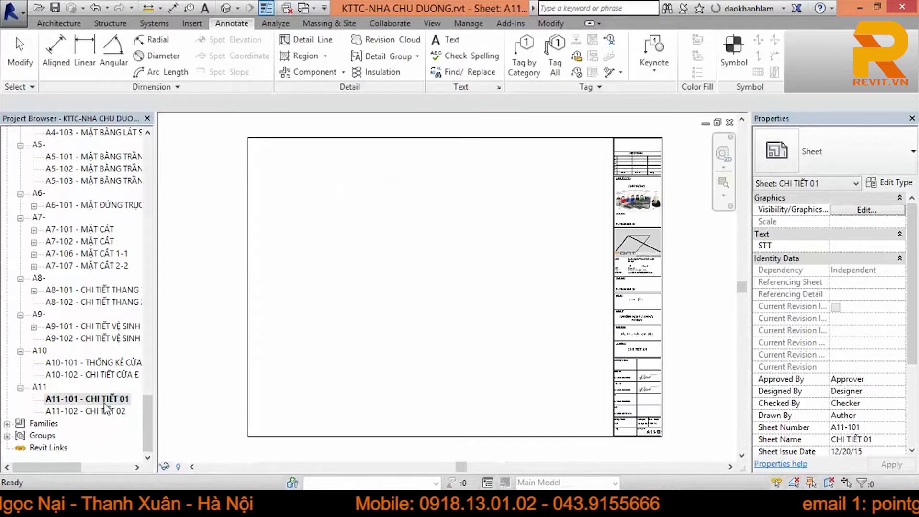
pyautogui.moveTo(140, 429)
pyautogui.mouseDown()
pyautogui.moveTo(160, 296)
pyautogui.moveTo(150, 330)
pyautogui.mouseUp()
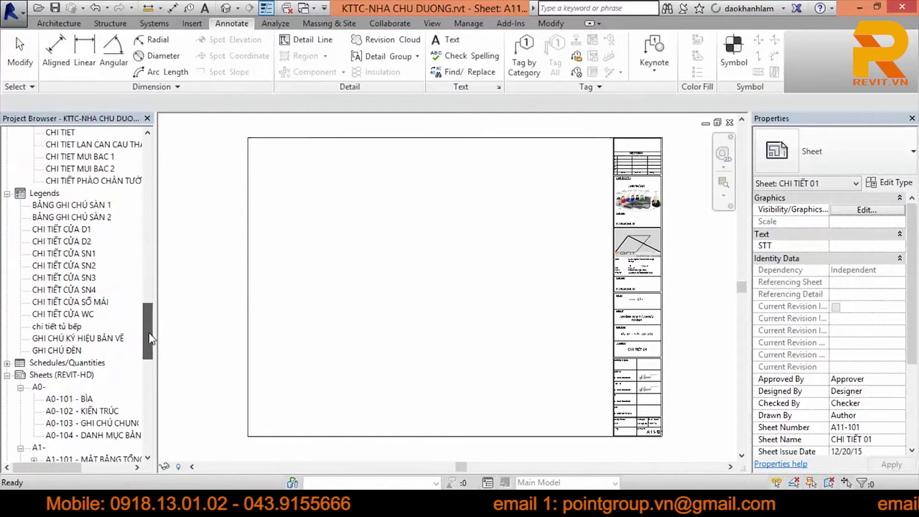
pyautogui.click(56, 326)
pyautogui.moveTo(381, 229)
pyautogui.mouseDown()
pyautogui.moveTo(361, 220)
pyautogui.moveTo(408, 267)
pyautogui.mouseUp()
pyautogui.click(361, 233)
pyautogui.click(328, 397)
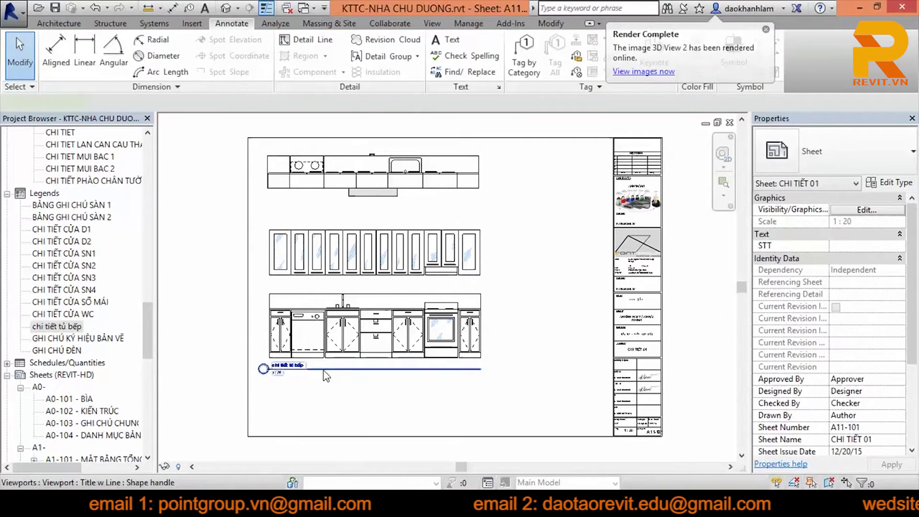
# Select the legend viewport and activate it for editing on the sheet.
pyautogui.click(325, 375)
pyautogui.click(299, 390)
pyautogui.scroll(5, 300, 390)
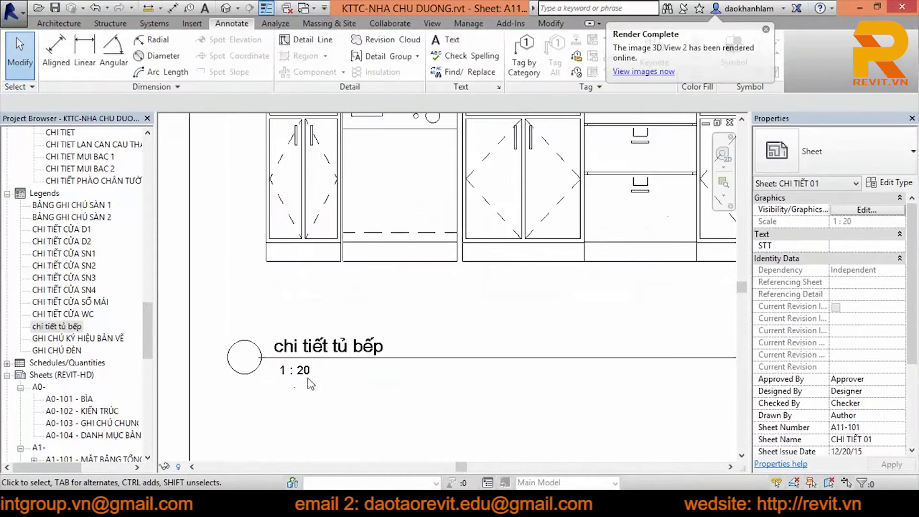
pyautogui.scroll(-3, 310, 383)
pyautogui.click(496, 149)
pyautogui.scroll(1, 495, 150)
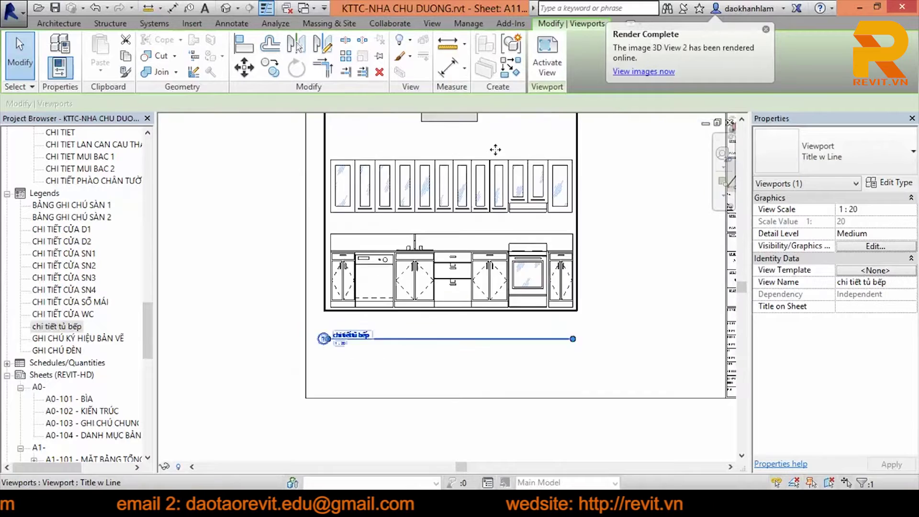
pyautogui.scroll(1, 495, 150)
pyautogui.doubleClick(503, 153)
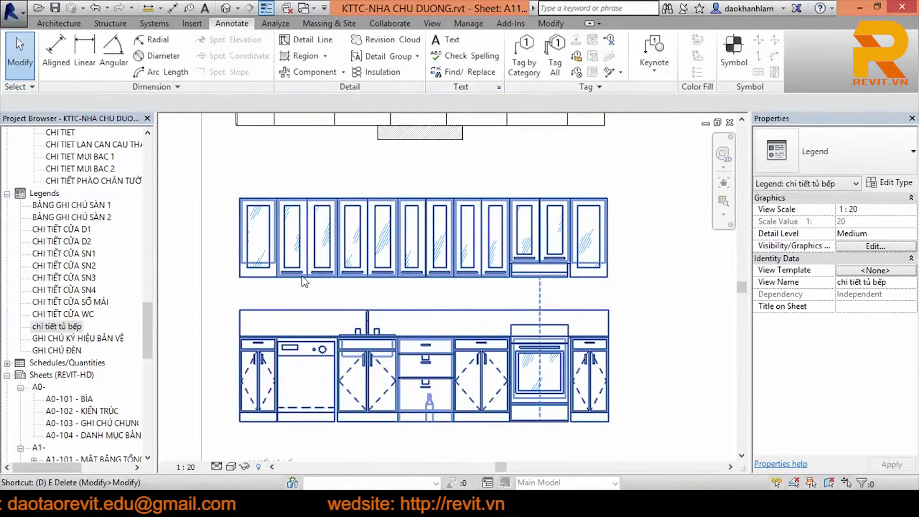
# Add an aligned dimension chain (400, 327, 323) above the upper cabinets.
pyautogui.press('d')
pyautogui.press('i')
pyautogui.click(249, 252)
pyautogui.click(276, 239)
pyautogui.scroll(2, 295, 244)
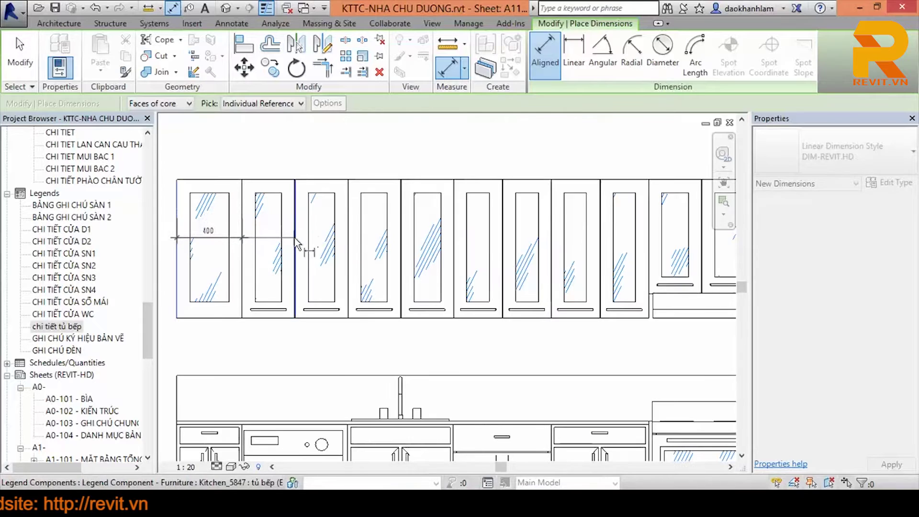
pyautogui.click(295, 242)
pyautogui.click(351, 240)
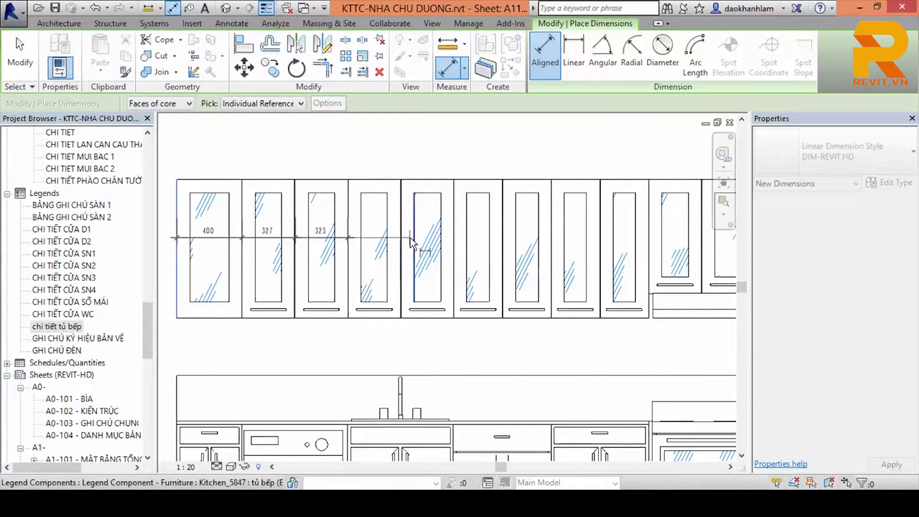
pyautogui.click(404, 244)
pyautogui.click(378, 151)
pyautogui.scroll(-2, 378, 150)
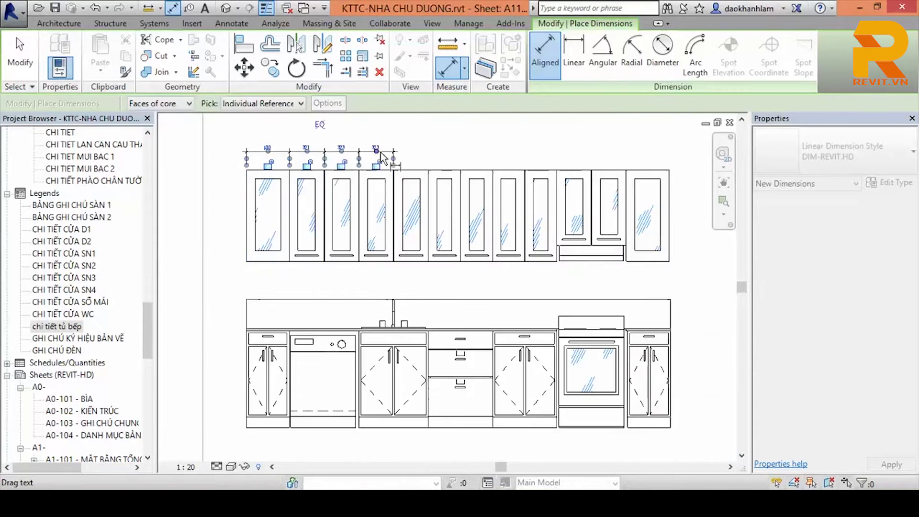
# Add a vertical dimension from cabinet base to countertop, left of the base cabinets.
pyautogui.click(266, 420)
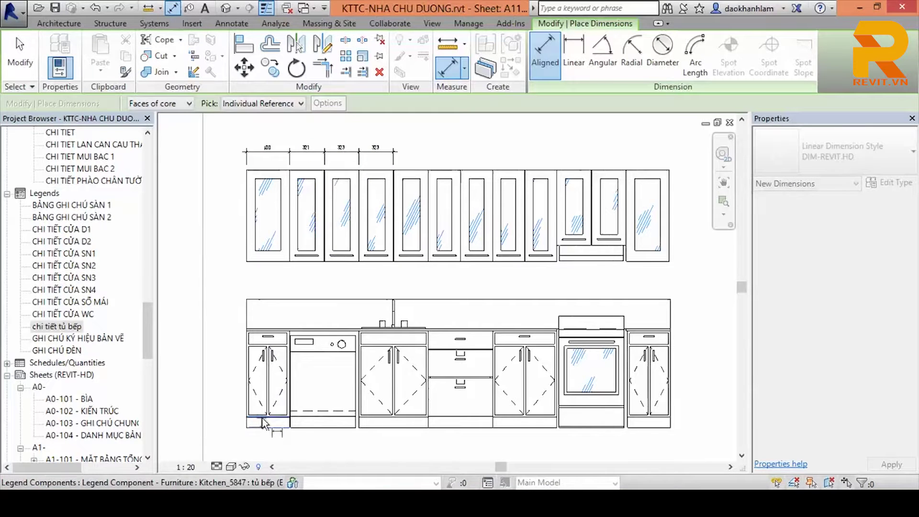
pyautogui.click(270, 330)
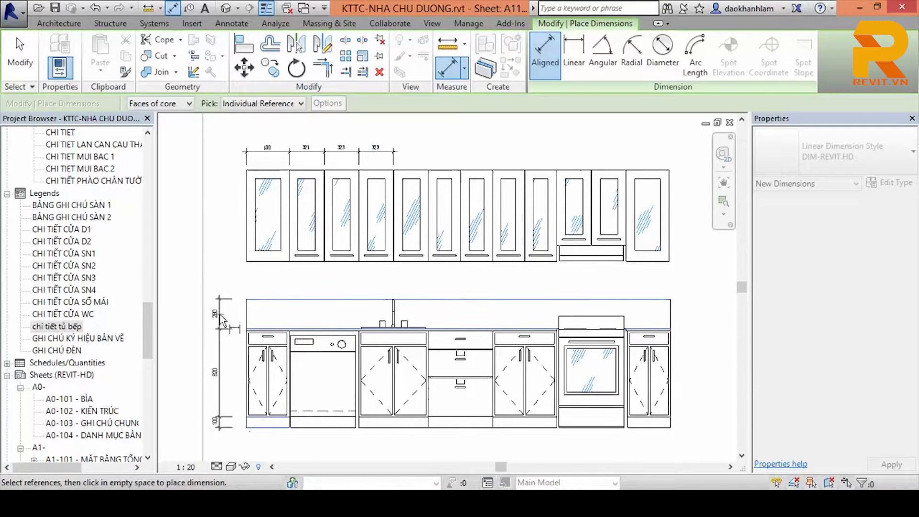
pyautogui.click(225, 364)
pyautogui.press('Escape')
pyautogui.press('Escape')
pyautogui.scroll(-4, 334, 292)
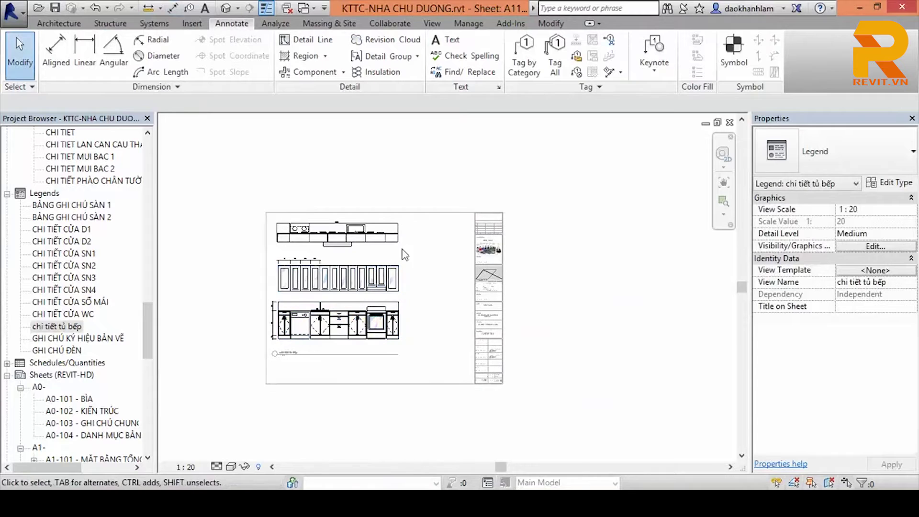
# Deactivate the legend viewport on sheet A11-101.
pyautogui.rightClick(421, 237)
pyautogui.click(467, 302)
pyautogui.scroll(2, 416, 268)
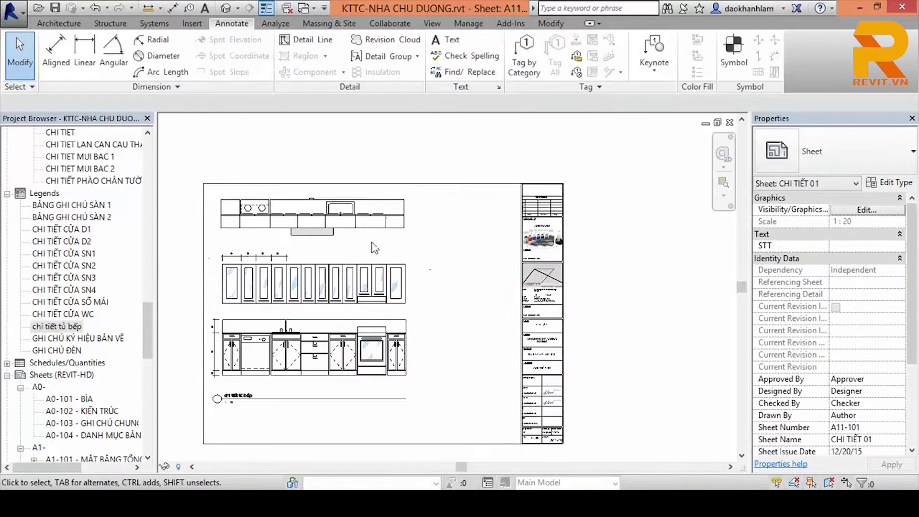
pyautogui.moveTo(148, 332); pyautogui.dragTo(163, 204)
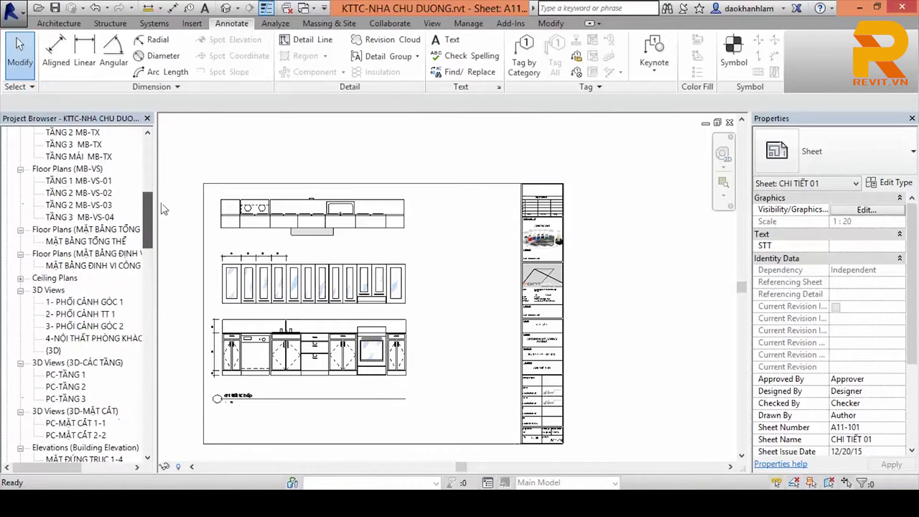
# Duplicate the default {3D} view and rename the copy 'tủ bếp'.
pyautogui.click(226, 8)
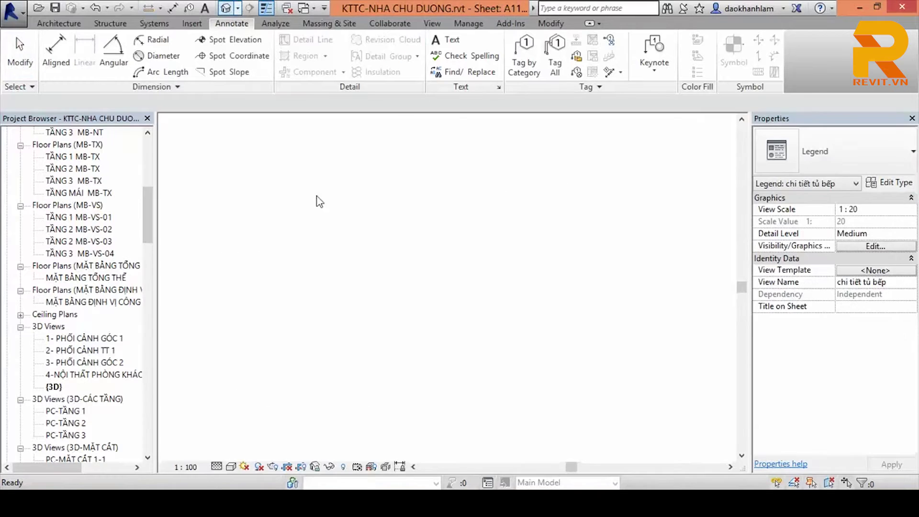
pyautogui.rightClick(60, 387)
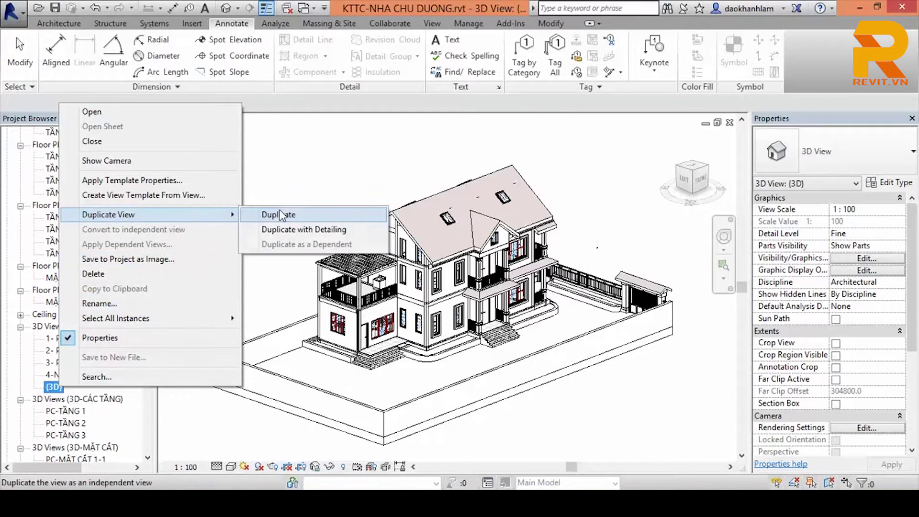
pyautogui.click(275, 210)
pyautogui.rightClick(65, 399)
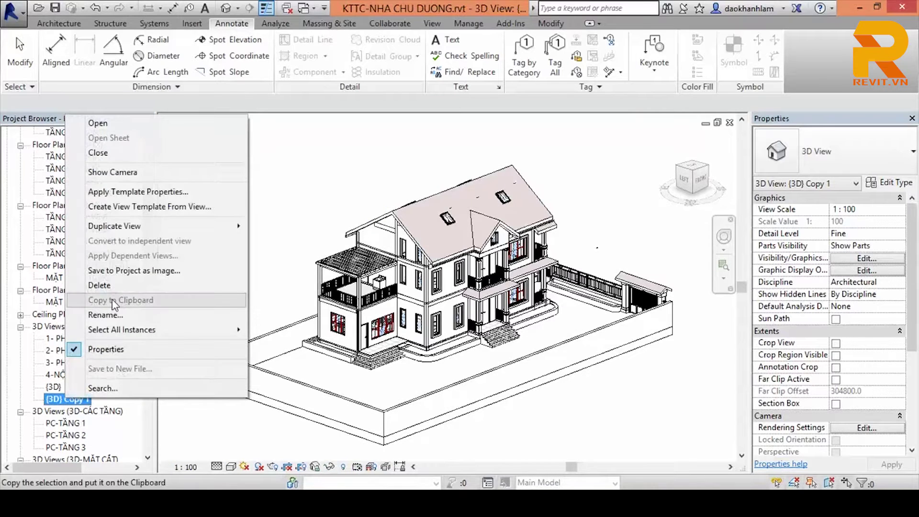
pyautogui.click(114, 314)
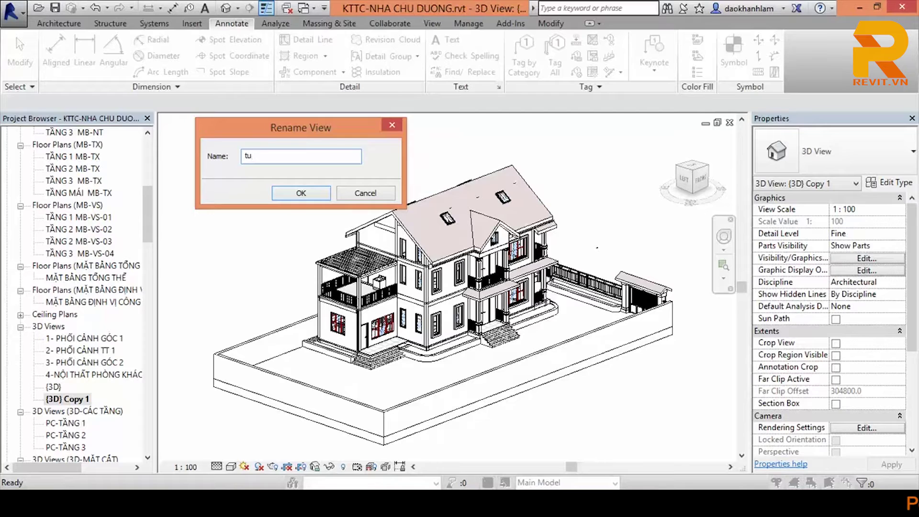
pyautogui.click(291, 192)
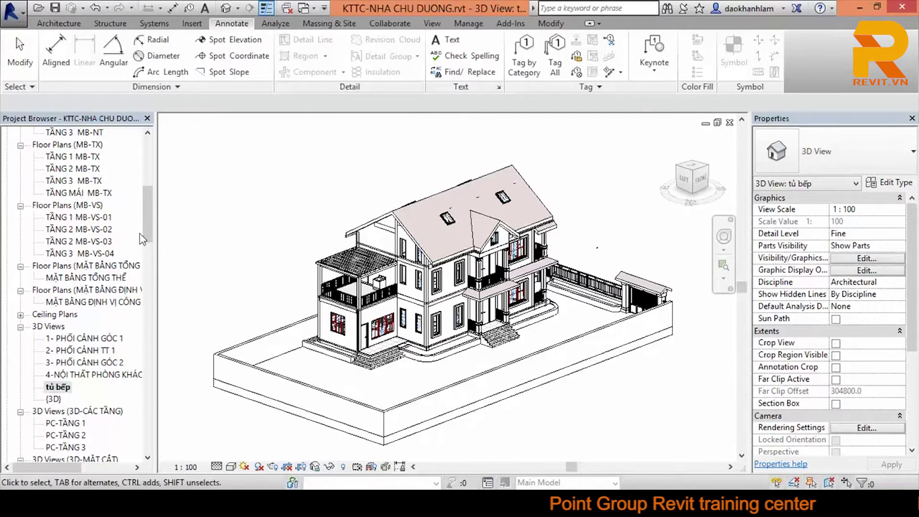
pyautogui.scroll(5, 368, 335)
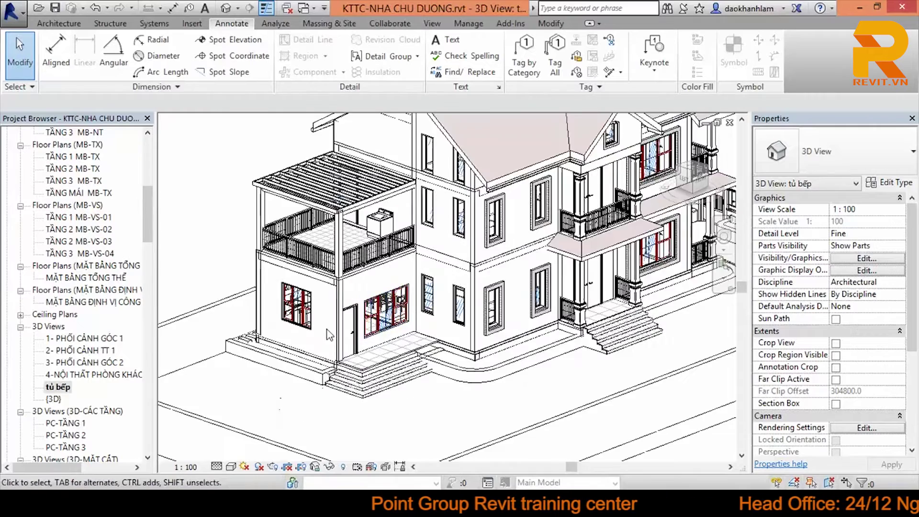
# Tab-select the kitchen cabinets, wrap them in a BX section box, and orbit to a front view.
pyautogui.press('Tab')
pyautogui.click(252, 300)
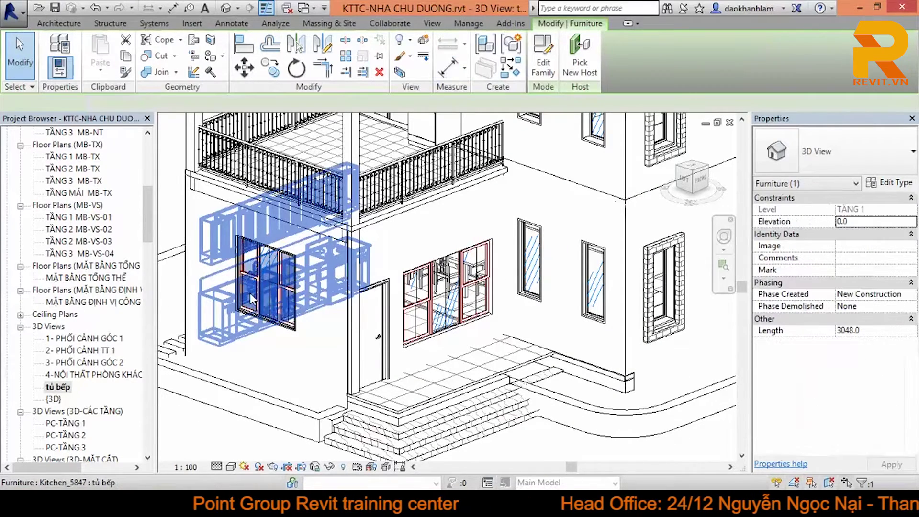
pyautogui.press('b')
pyautogui.press('x')
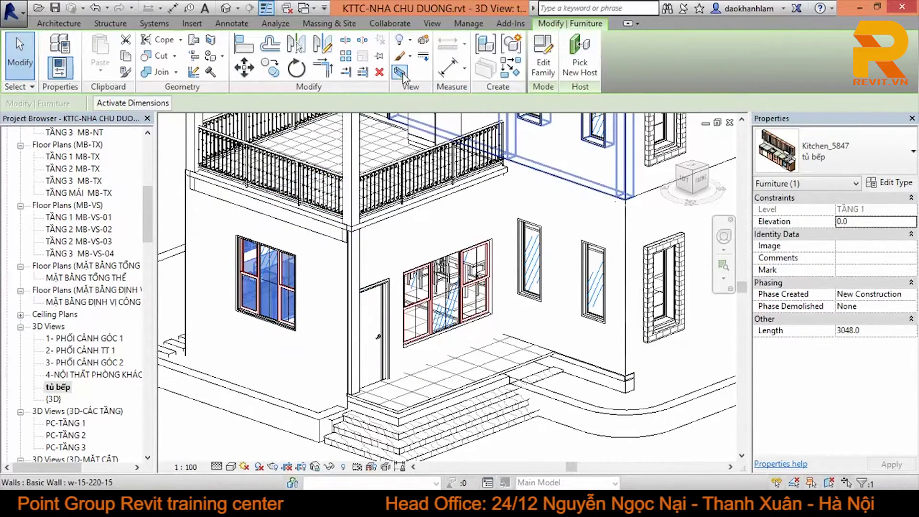
pyautogui.click(208, 375)
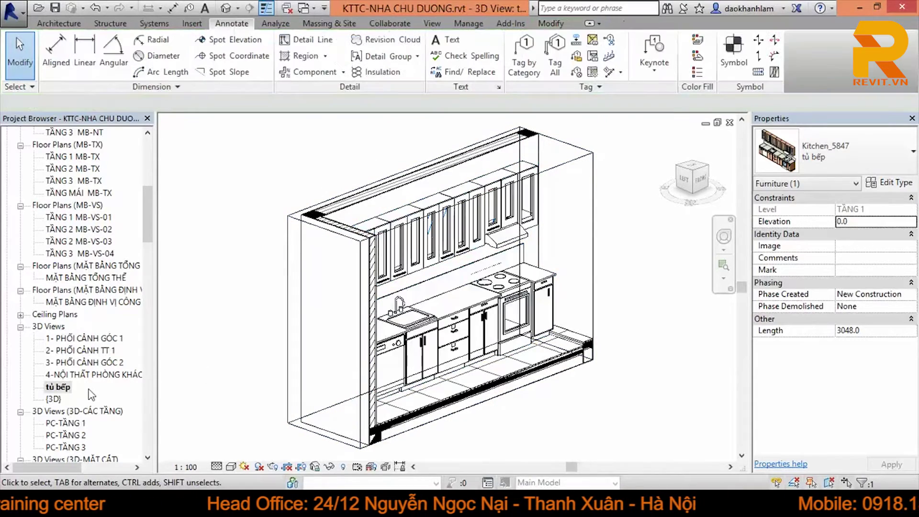
pyautogui.click(58, 387)
pyautogui.keyDown('shift'); pyautogui.moveTo(467, 299); pyautogui.dragTo(386, 404, button='middle'); pyautogui.keyUp('shift')
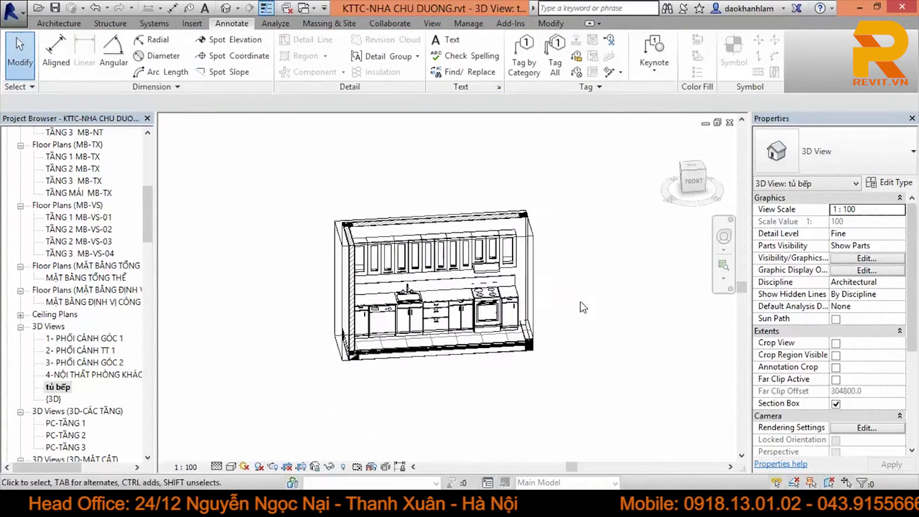
pyautogui.click(231, 466)
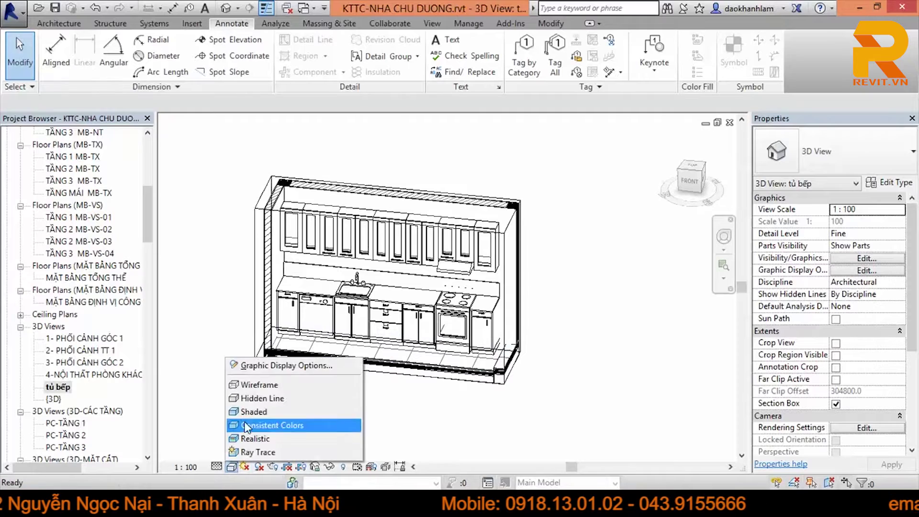
# Hide all walls in the tủ bếp 3D view.
pyautogui.keyDown('shift'); pyautogui.moveTo(547, 425); pyautogui.dragTo(513, 276, button='middle'); pyautogui.keyUp('shift')
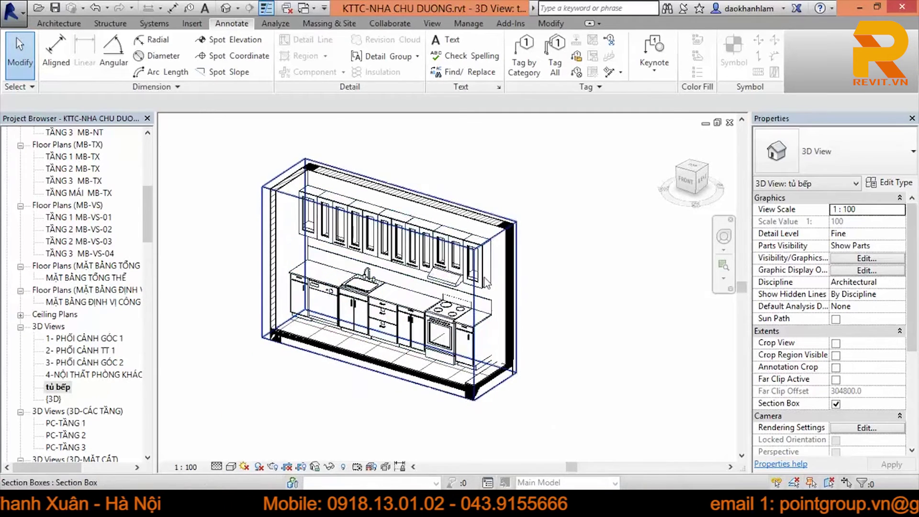
pyautogui.click(471, 223)
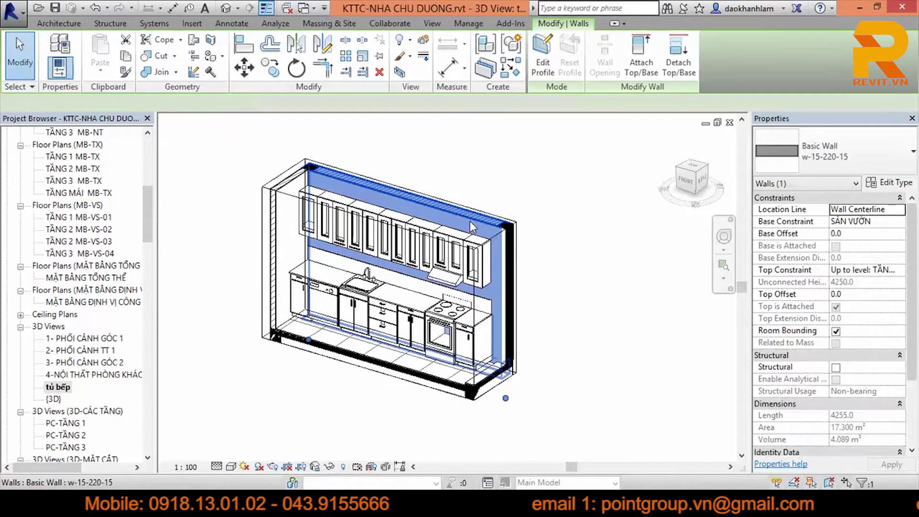
pyautogui.rightClick(469, 220)
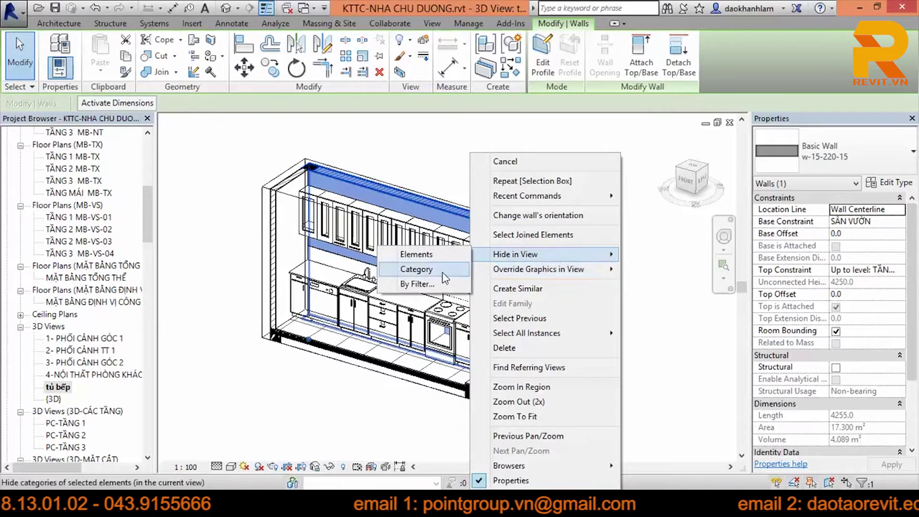
pyautogui.click(416, 269)
# Check the column category graphics, then hide all structural columns in the view.
pyautogui.click(507, 263)
pyautogui.rightClick(506, 263)
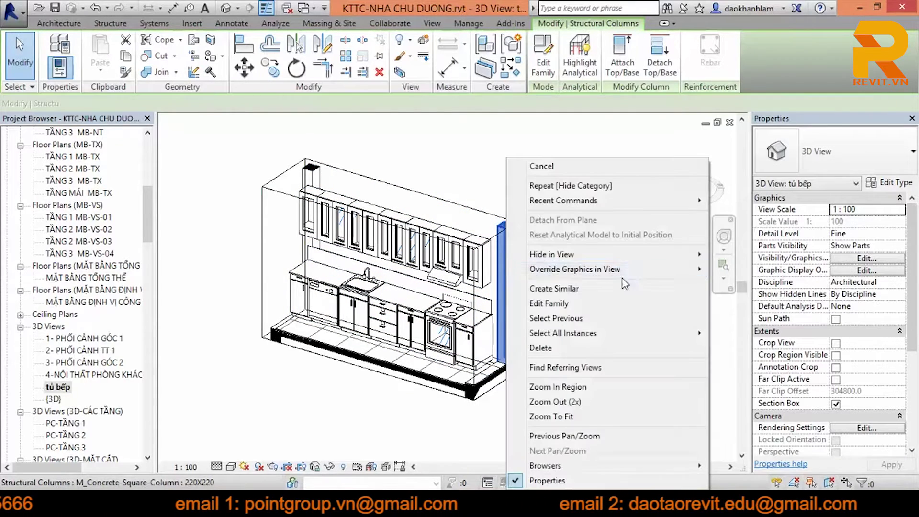
pyautogui.click(485, 284)
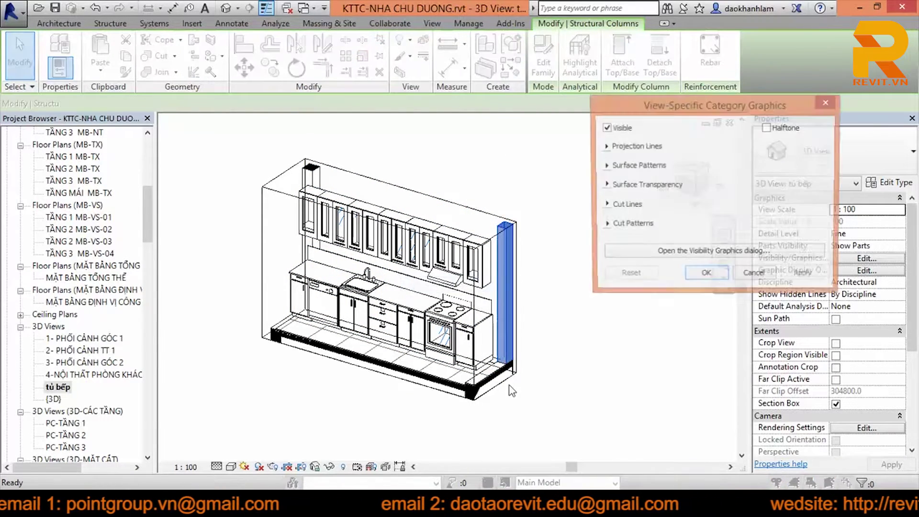
pyautogui.click(706, 276)
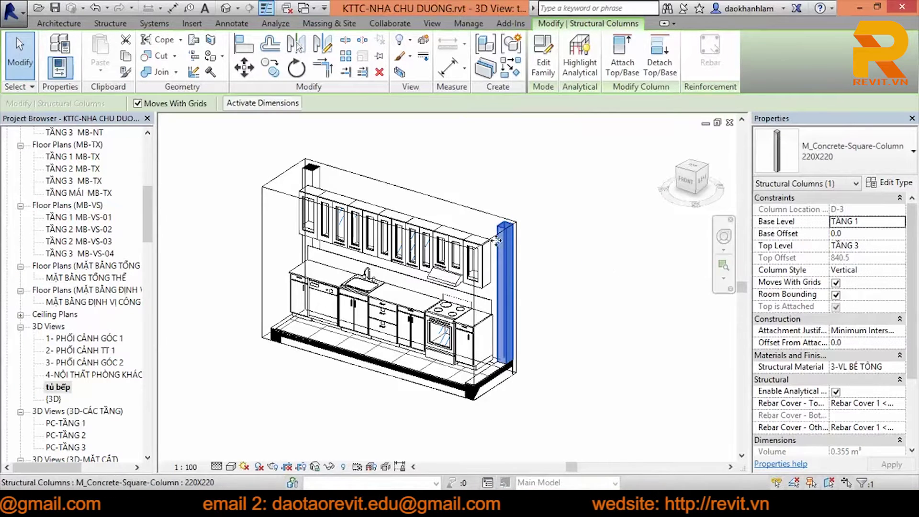
pyautogui.rightClick(509, 278)
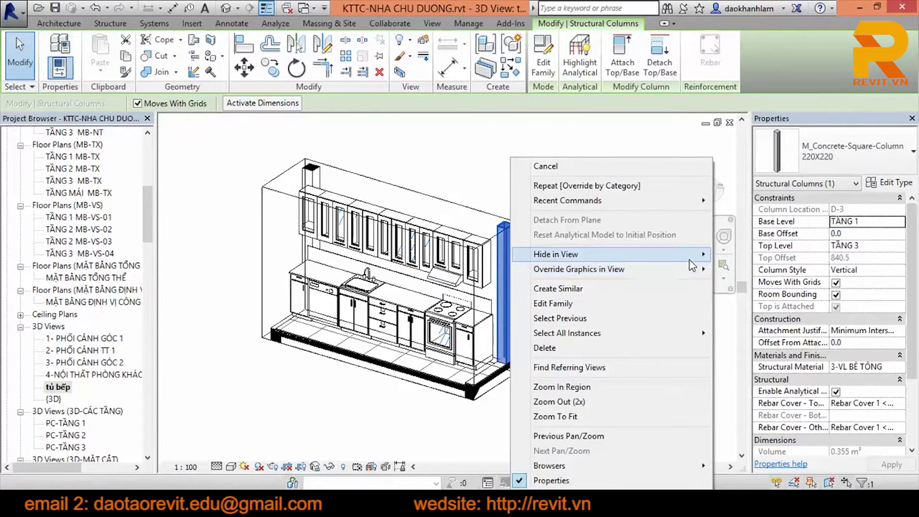
pyautogui.click(478, 272)
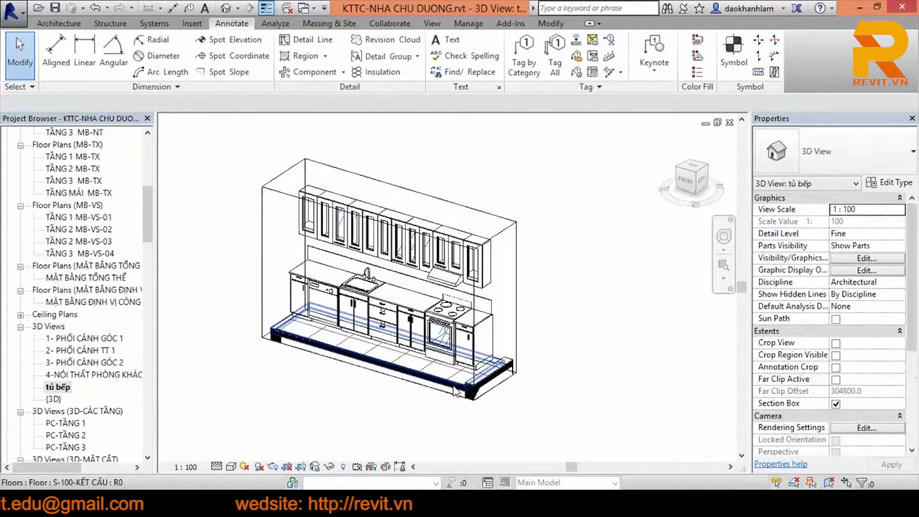
# Hide all floors and the concrete beam beside the cabinets in this view.
pyautogui.rightClick(455, 384)
pyautogui.moveTo(498, 150)
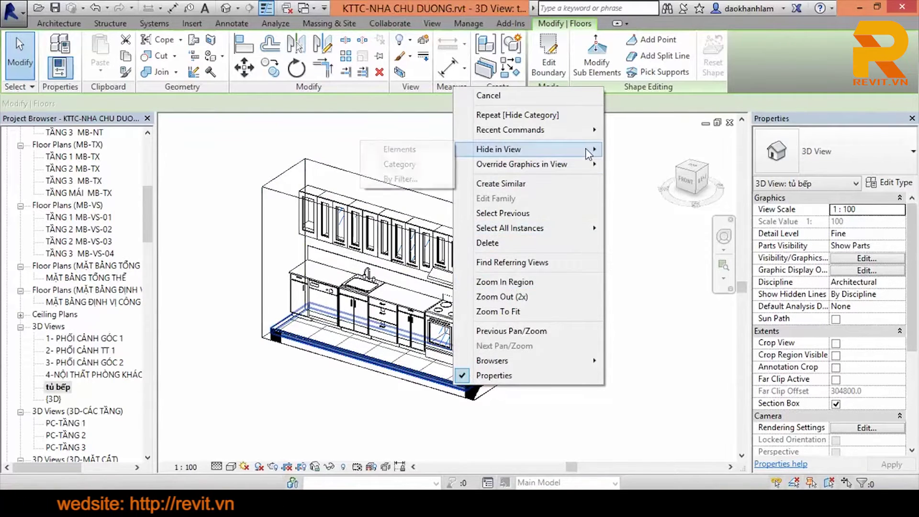
pyautogui.click(400, 168)
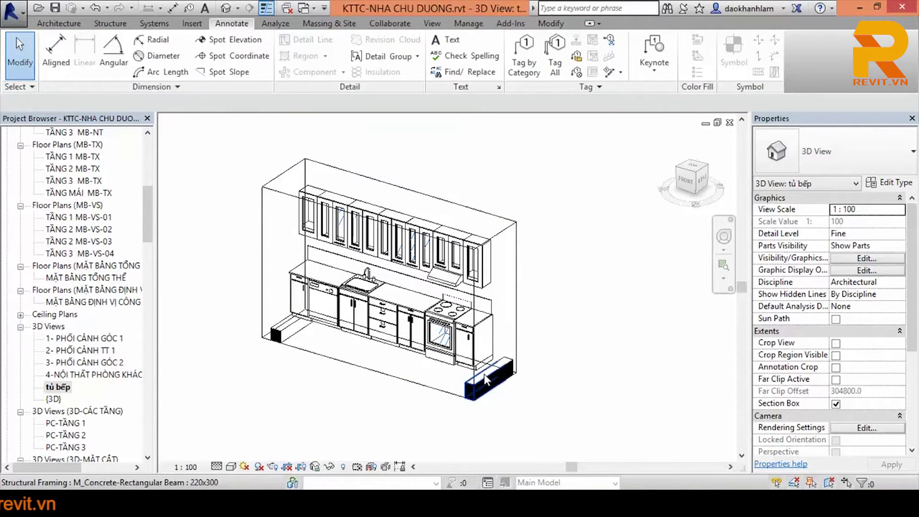
pyautogui.rightClick(486, 380)
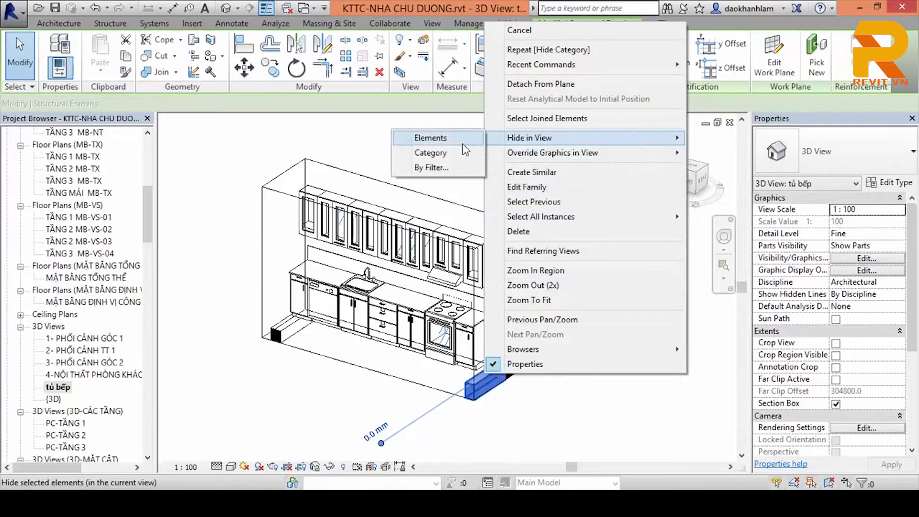
pyautogui.click(462, 144)
# Orbit the kitchen from a side angle to a front angle around the section box.
pyautogui.keyDown('shift'); pyautogui.moveTo(493, 330); pyautogui.dragTo(495, 304, button='middle'); pyautogui.keyUp('shift')
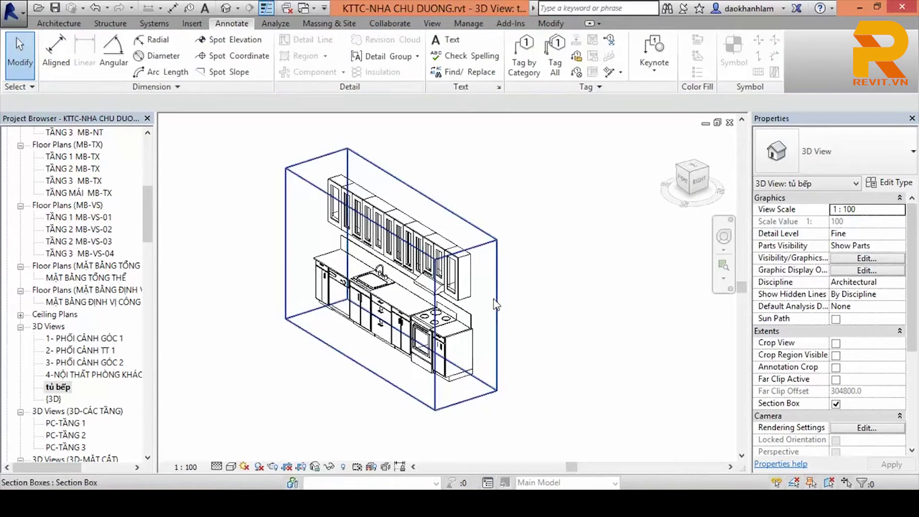
pyautogui.click(495, 304)
pyautogui.scroll(3, 363, 313)
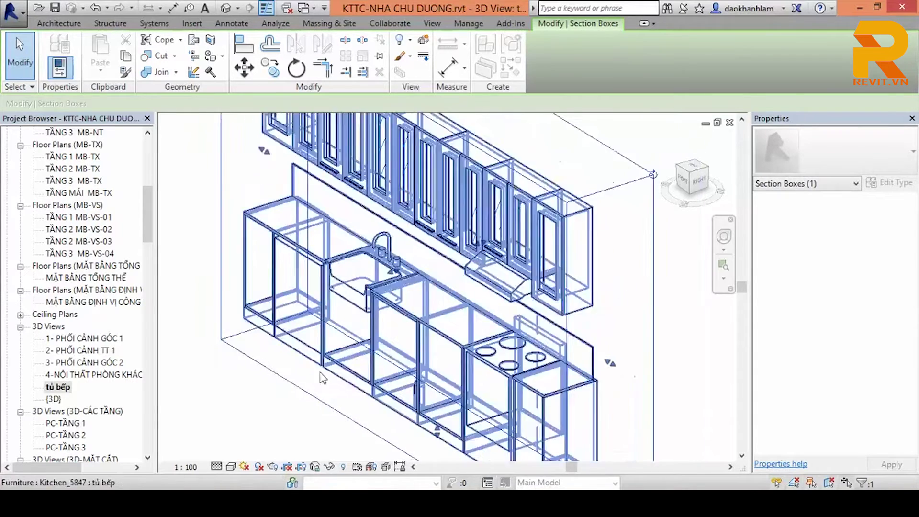
pyautogui.scroll(-3, 369, 215)
pyautogui.click(322, 357)
pyautogui.keyDown('shift'); pyautogui.moveTo(318, 375); pyautogui.dragTo(492, 344, button='middle'); pyautogui.keyUp('shift')
pyautogui.scroll(2, 492, 344)
pyautogui.scroll(-2, 467, 340)
pyautogui.scroll(-2, 467, 341)
# Hide the section box in this view so only the cabinets show.
pyautogui.click(527, 225)
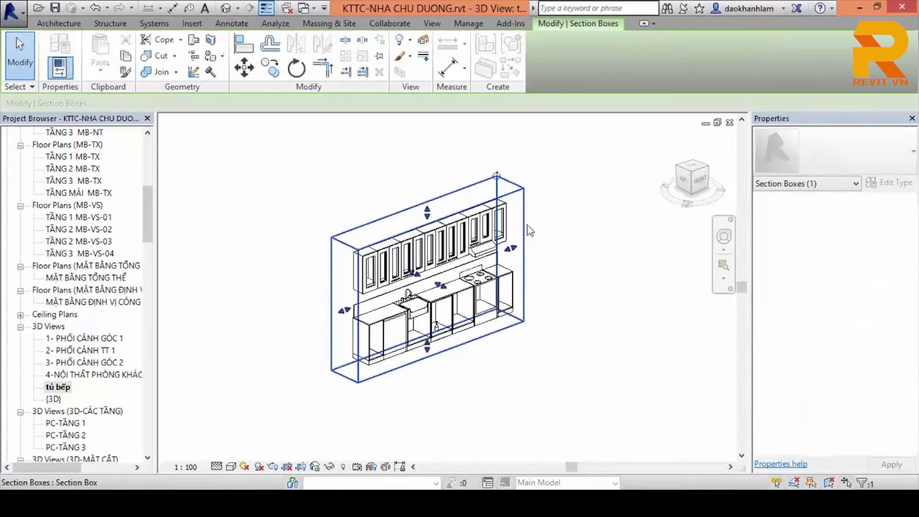
pyautogui.rightClick(527, 225)
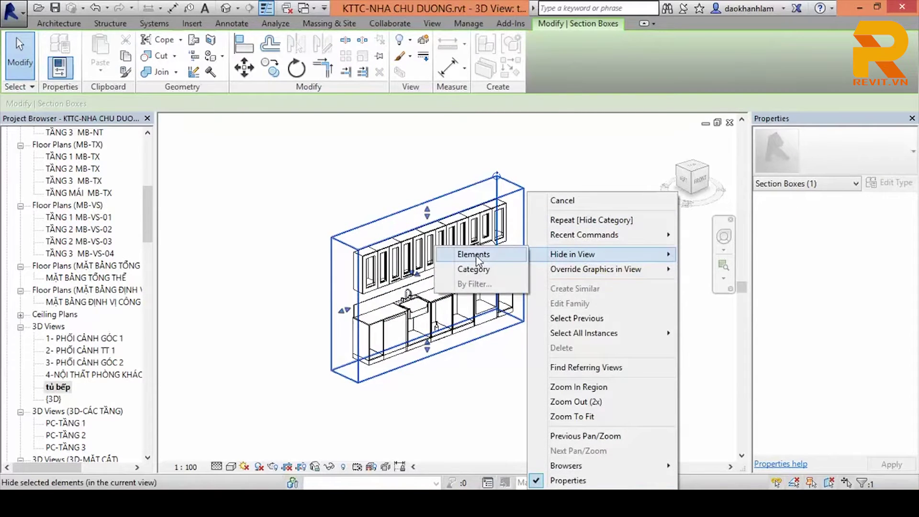
pyautogui.click(473, 254)
pyautogui.scroll(2, 445, 335)
pyautogui.scroll(-2, 432, 338)
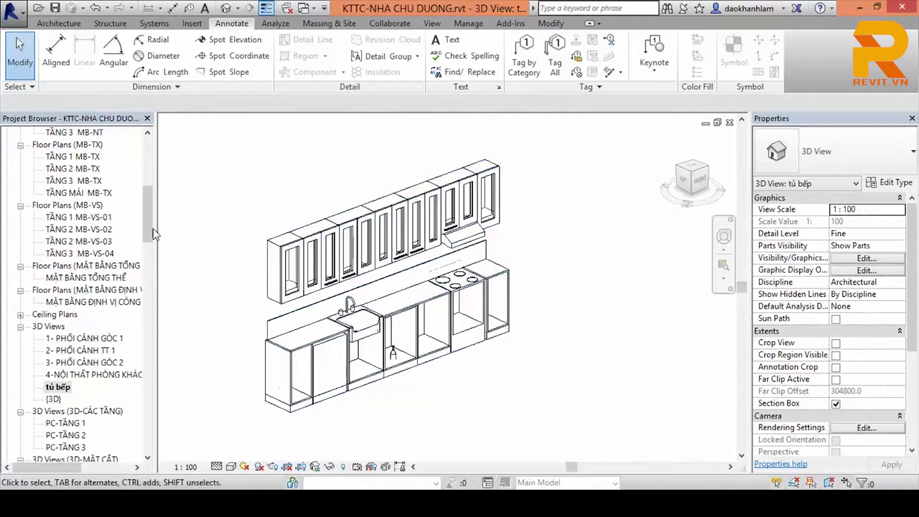
pyautogui.scroll(-5, 95, 335)
pyautogui.scroll(-5, 139, 412)
pyautogui.scroll(-5, 140, 412)
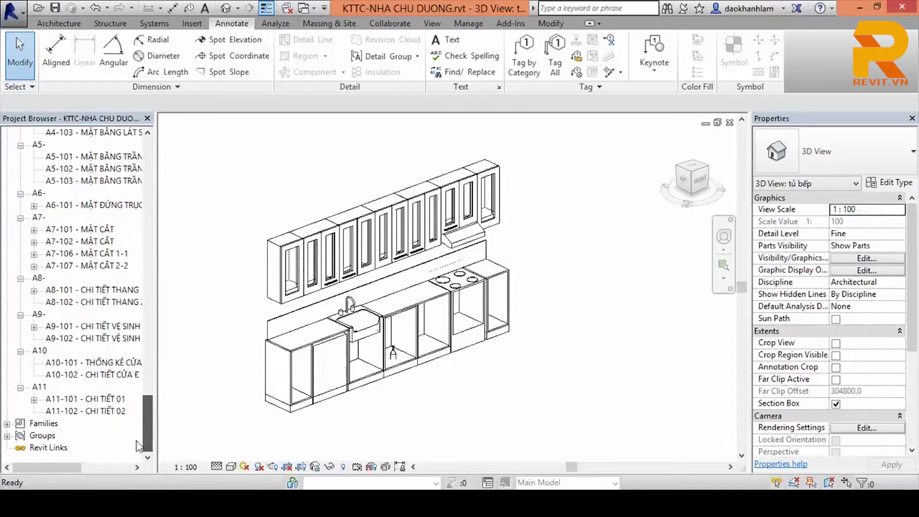
# Place the tủ bếp 3D view on sheet A11-101 and activate the new viewport.
pyautogui.doubleClick(115, 404)
pyautogui.moveTo(147, 424)
pyautogui.mouseDown()
pyautogui.moveTo(160, 154)
pyautogui.moveTo(152, 311)
pyautogui.moveTo(152, 240)
pyautogui.mouseUp()
pyautogui.moveTo(65, 238); pyautogui.dragTo(440, 295)
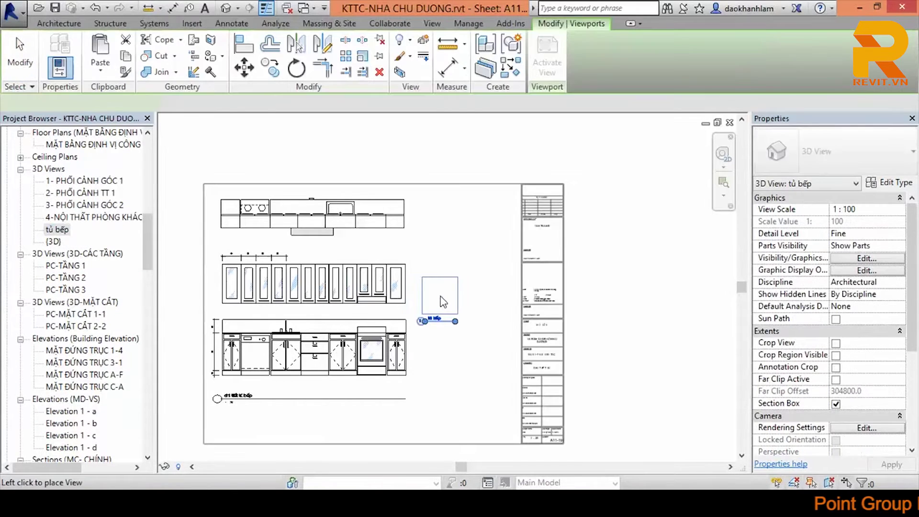
pyautogui.click(440, 295)
pyautogui.scroll(5, 433, 297)
pyautogui.doubleClick(432, 295)
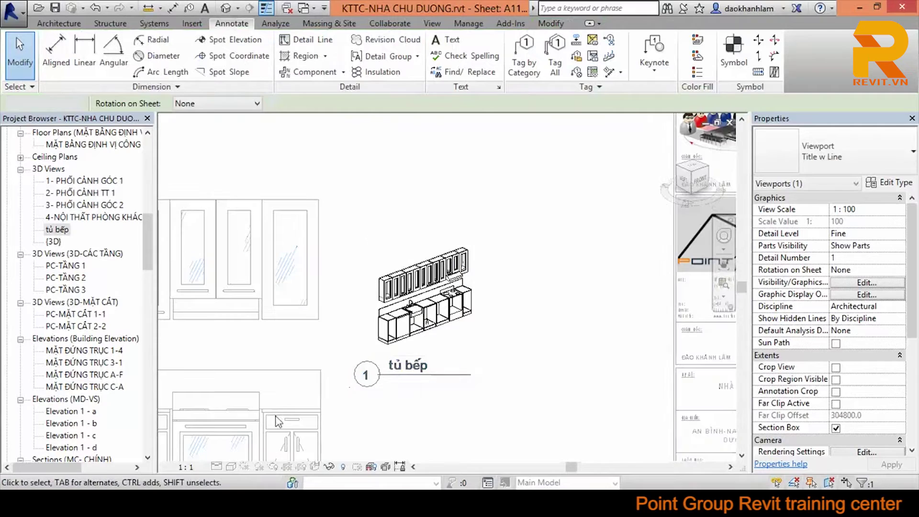
# Set the viewport scale to 1:25 and turn the kitchen view to face front.
pyautogui.click(185, 466)
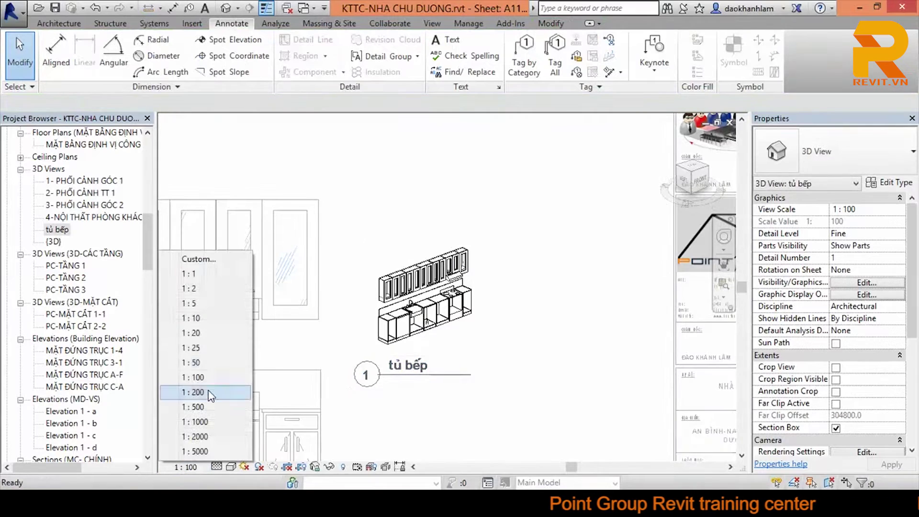
pyautogui.click(203, 334)
pyautogui.scroll(-3, 435, 299)
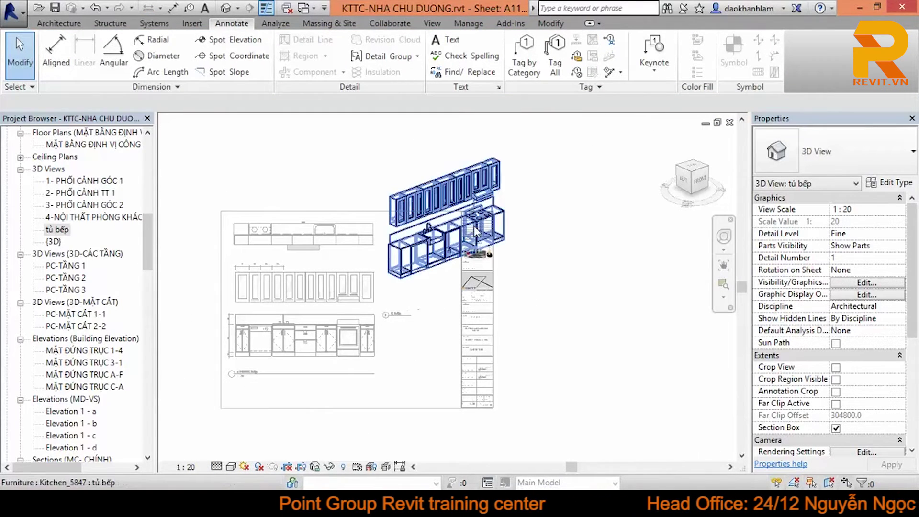
pyautogui.click(196, 467)
pyautogui.click(203, 352)
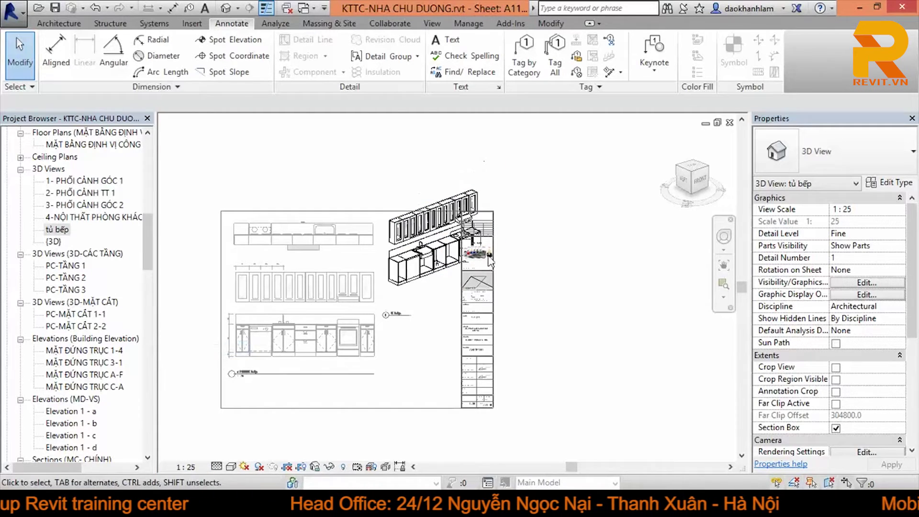
pyautogui.scroll(3, 437, 260)
pyautogui.scroll(1, 436, 260)
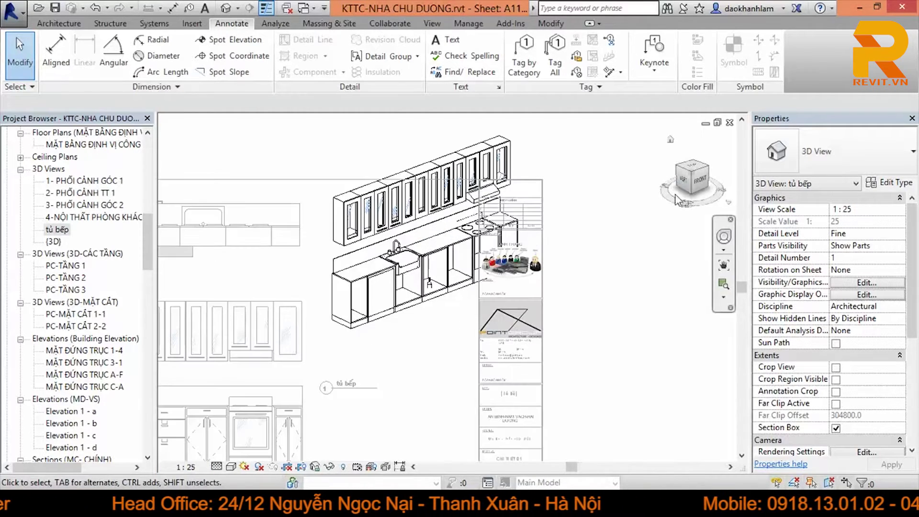
pyautogui.click(700, 183)
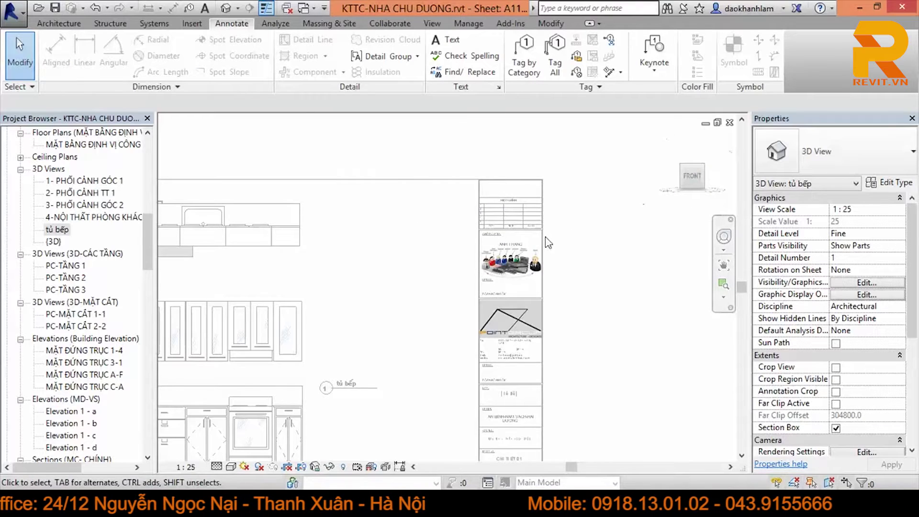
pyautogui.scroll(-5, 474, 354)
pyautogui.scroll(-5, 513, 334)
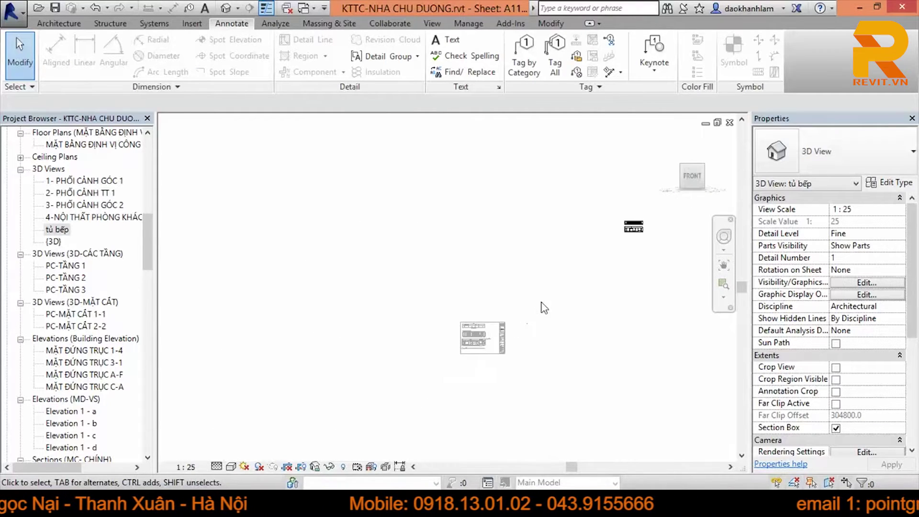
pyautogui.rightClick(493, 210)
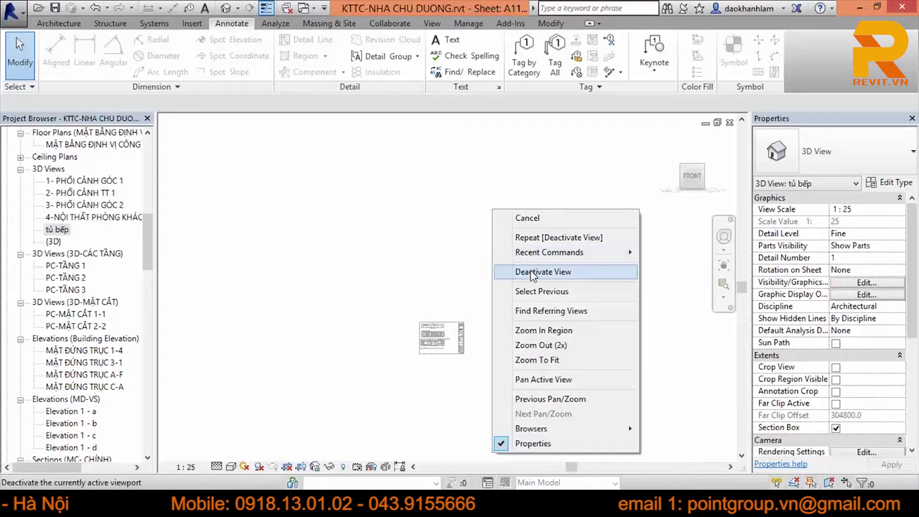
# Deactivate the tủ bếp viewport and move it to the sheet's upper right beside the elevations.
pyautogui.click(533, 272)
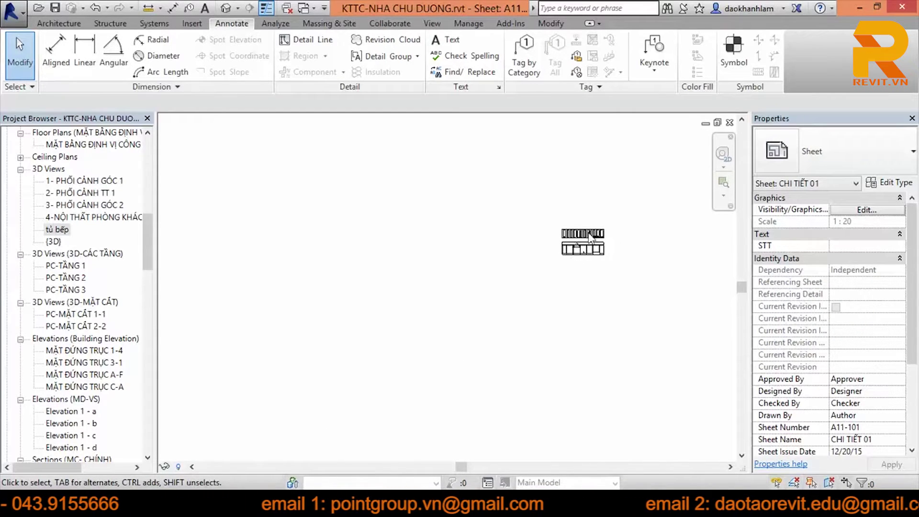
pyautogui.click(386, 394)
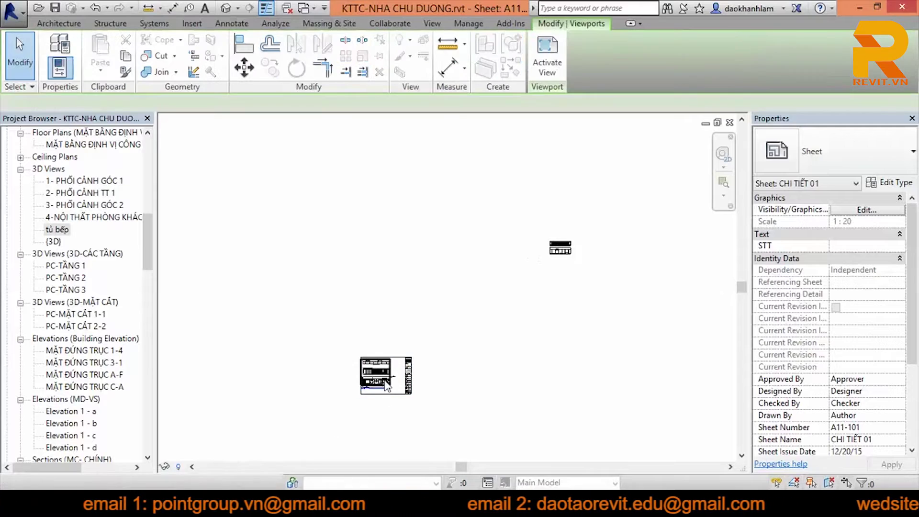
pyautogui.click(627, 304)
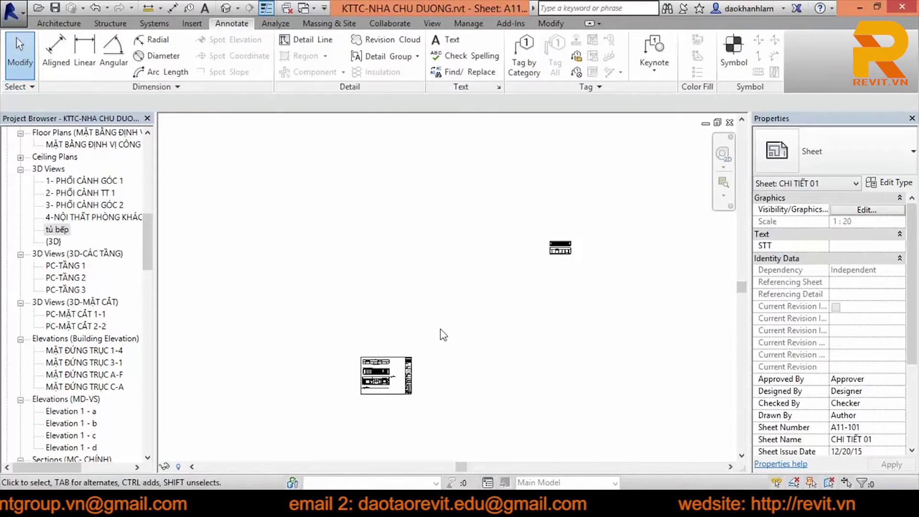
pyautogui.click(401, 383)
pyautogui.moveTo(556, 270); pyautogui.dragTo(556, 268)
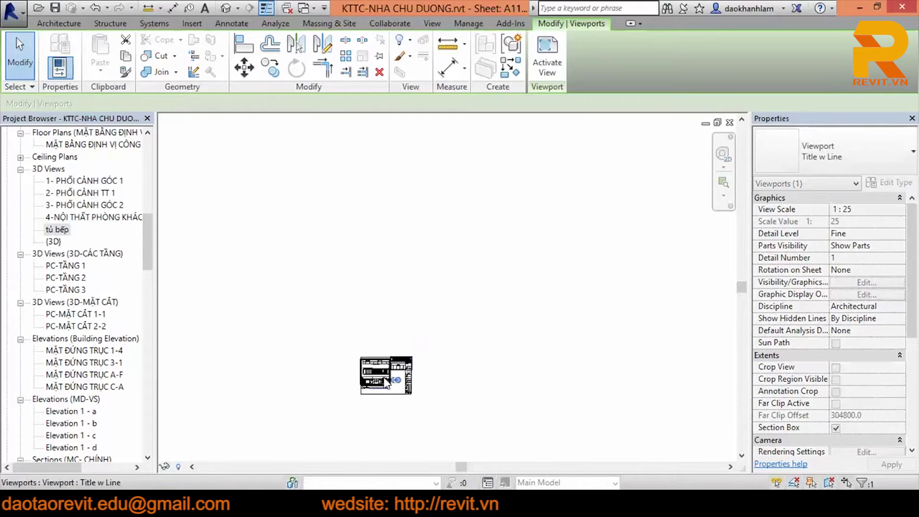
pyautogui.scroll(5, 378, 390)
pyautogui.scroll(3, 378, 390)
pyautogui.press('Escape')
pyautogui.doubleClick(379, 307)
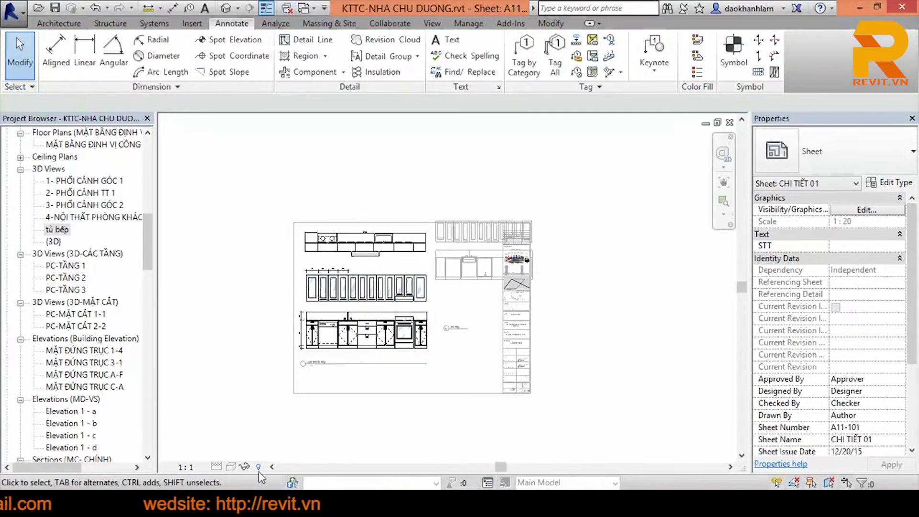
# Set the chi tiết tủ bếp legend scale to 1:25 and deactivate the viewport.
pyautogui.click(186, 466)
pyautogui.click(197, 348)
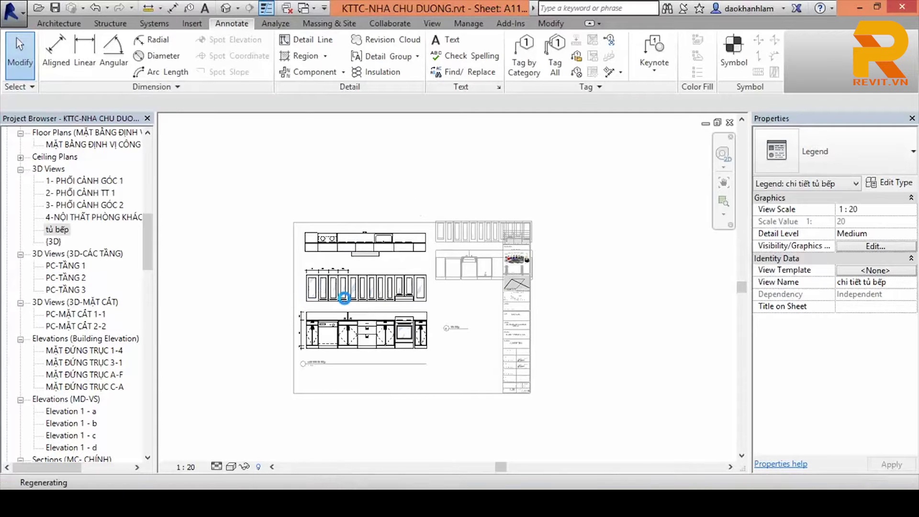
pyautogui.rightClick(384, 182)
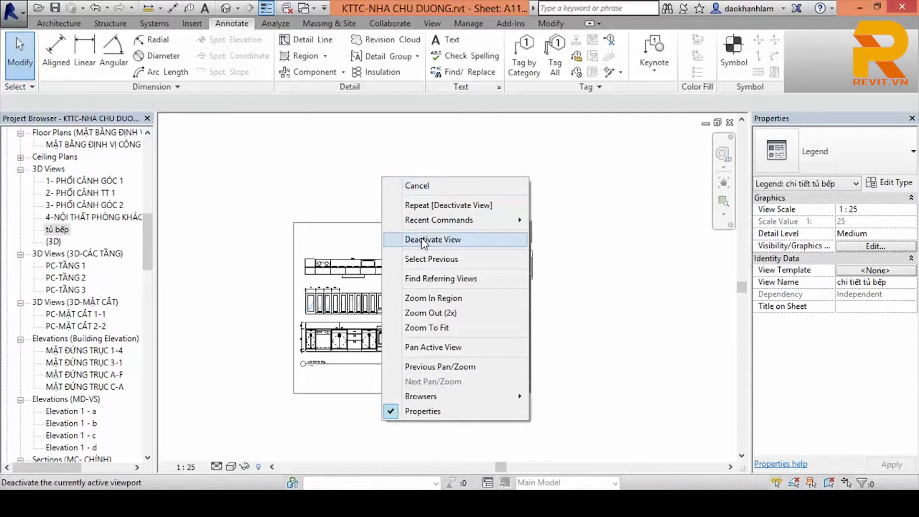
pyautogui.click(407, 240)
# Move the legend left, place the tủ bếp viewport below it, and extend the title line.
pyautogui.click(376, 287)
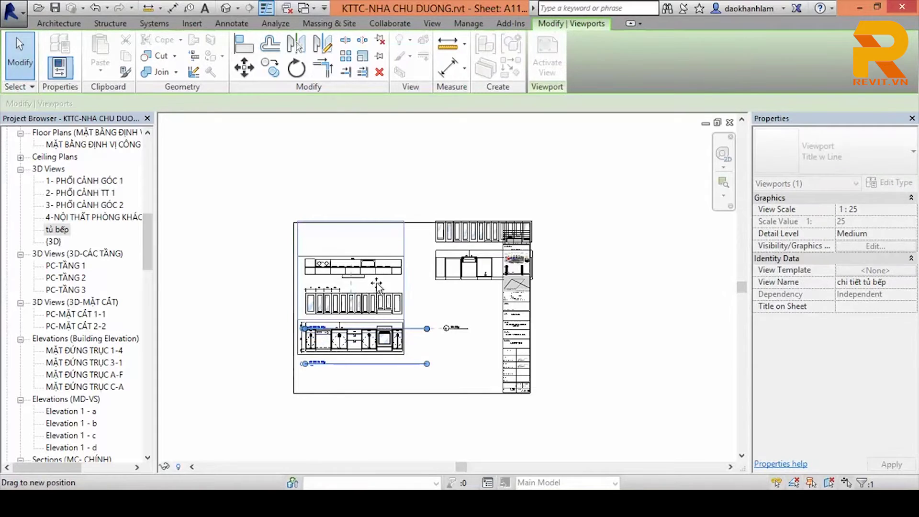
pyautogui.moveTo(376, 286); pyautogui.dragTo(465, 200)
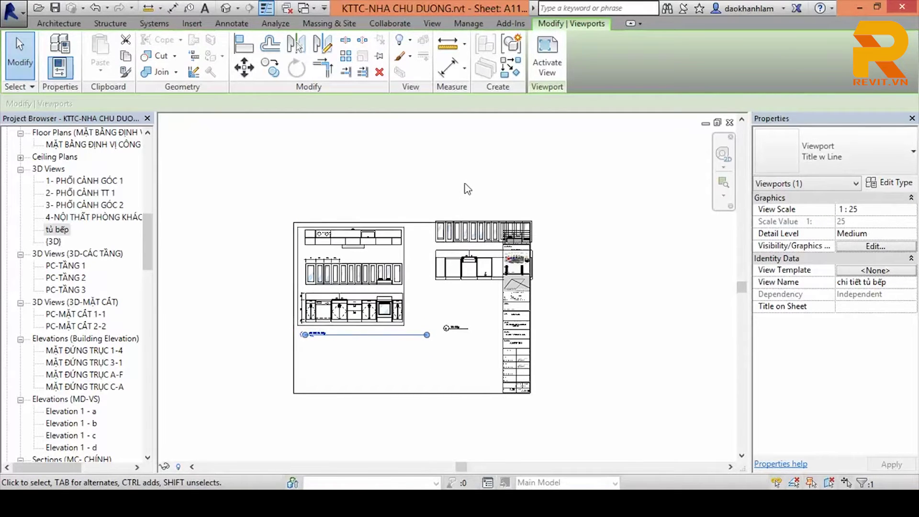
pyautogui.click(464, 189)
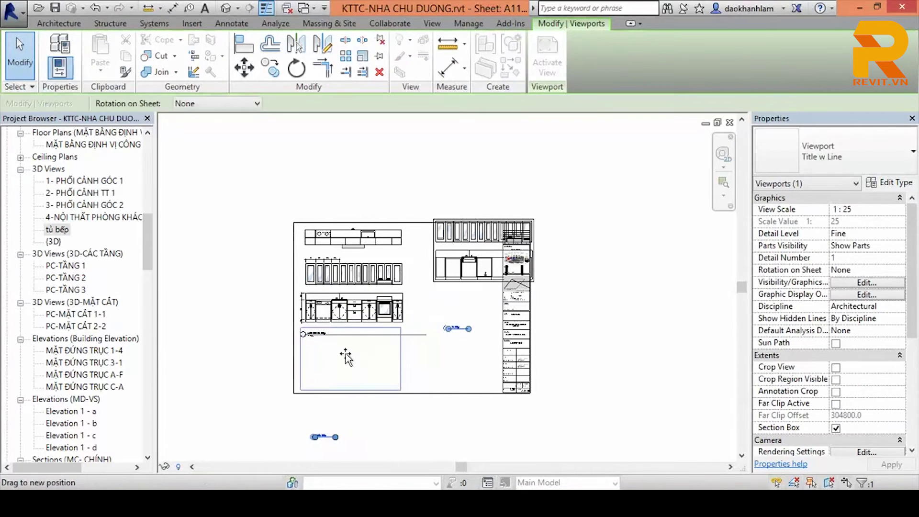
pyautogui.moveTo(474, 263); pyautogui.dragTo(342, 370)
pyautogui.scroll(2, 412, 359)
pyautogui.click(448, 358)
pyautogui.click(403, 317)
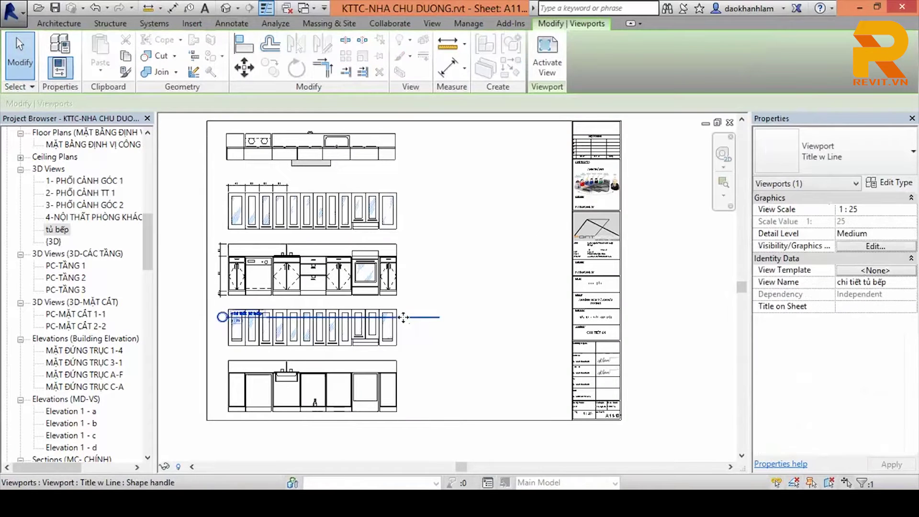
pyautogui.moveTo(565, 270); pyautogui.dragTo(708, 268)
pyautogui.click(468, 342)
pyautogui.moveTo(410, 318); pyautogui.dragTo(469, 272, button='middle')
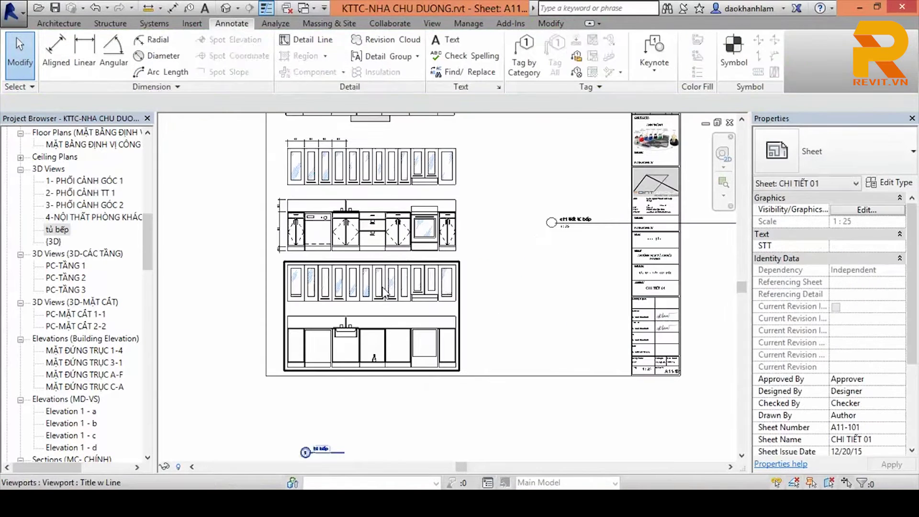
# Nudge the lower cabinet viewport slightly right and pan to show the whole sheet.
pyautogui.click(368, 293)
pyautogui.moveTo(367, 293); pyautogui.dragTo(401, 300)
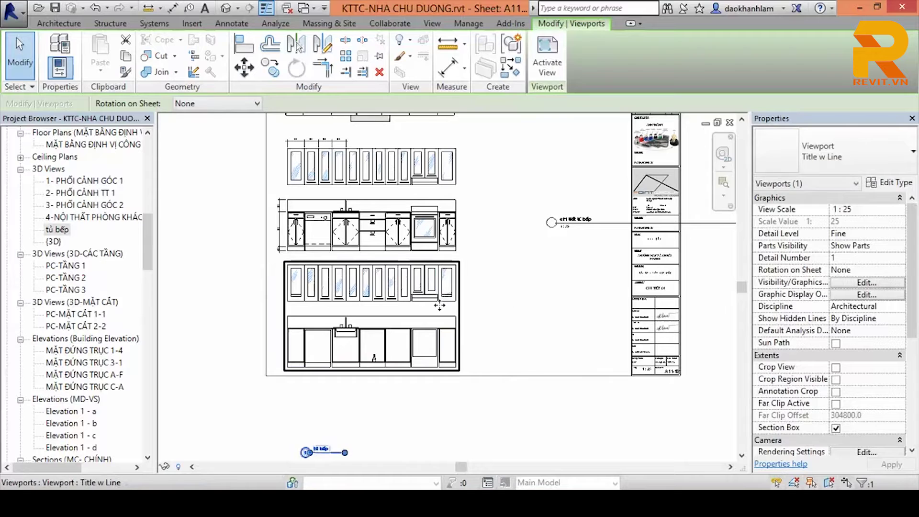
pyautogui.scroll(2, 439, 305)
pyautogui.scroll(3, 407, 325)
pyautogui.scroll(2, 376, 298)
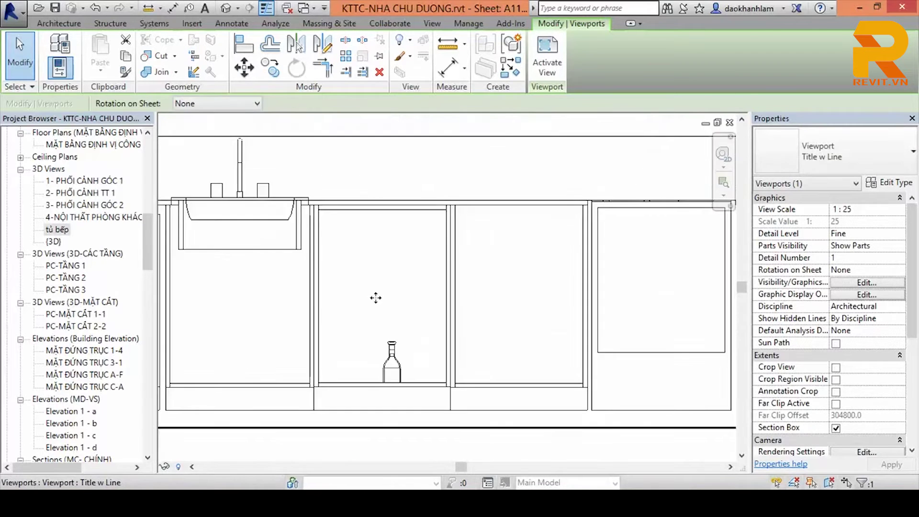
pyautogui.press('Escape')
pyautogui.scroll(-3, 451, 281)
pyautogui.scroll(-2, 452, 281)
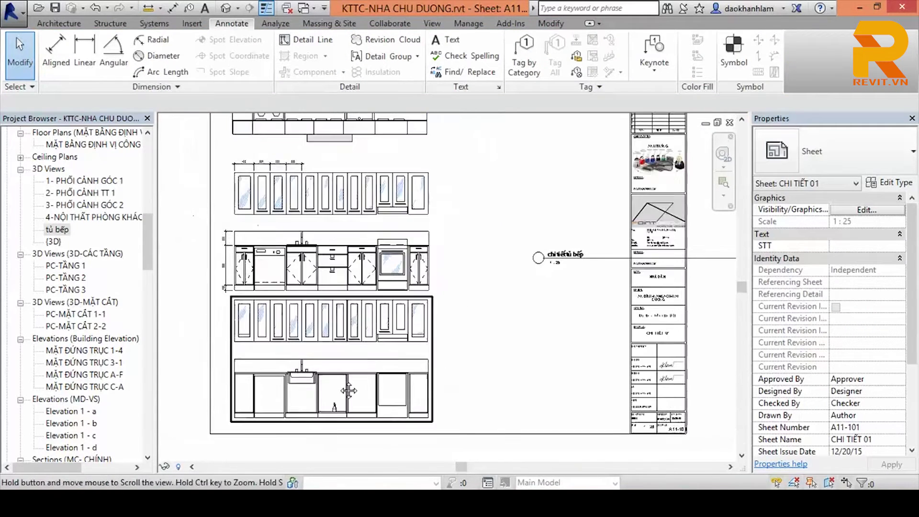
pyautogui.moveTo(316, 457); pyautogui.dragTo(309, 433, button='middle')
# Activate the kitchen cabinet viewport and select the Kitchen_5847 furniture inside it.
pyautogui.click(310, 433)
pyautogui.scroll(3, 416, 328)
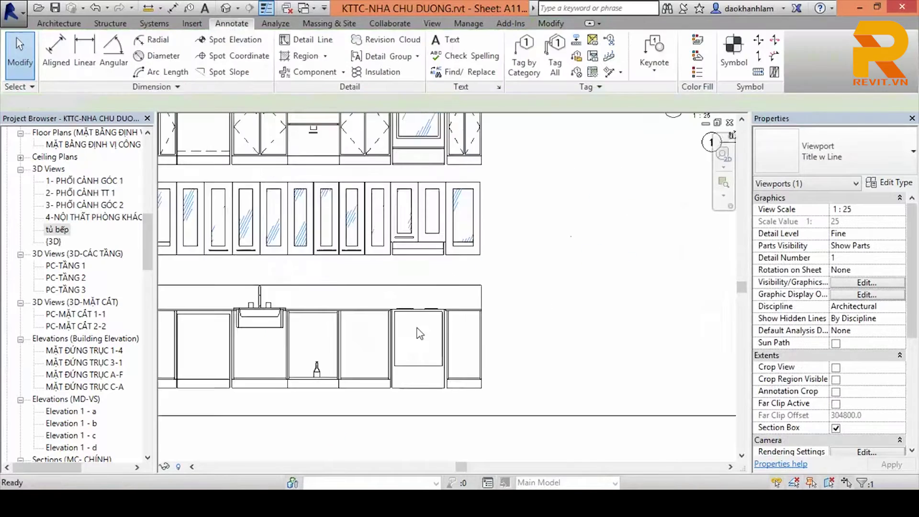
pyautogui.press('Escape')
pyautogui.scroll(2, 365, 338)
pyautogui.doubleClick(383, 308)
pyautogui.click(383, 309)
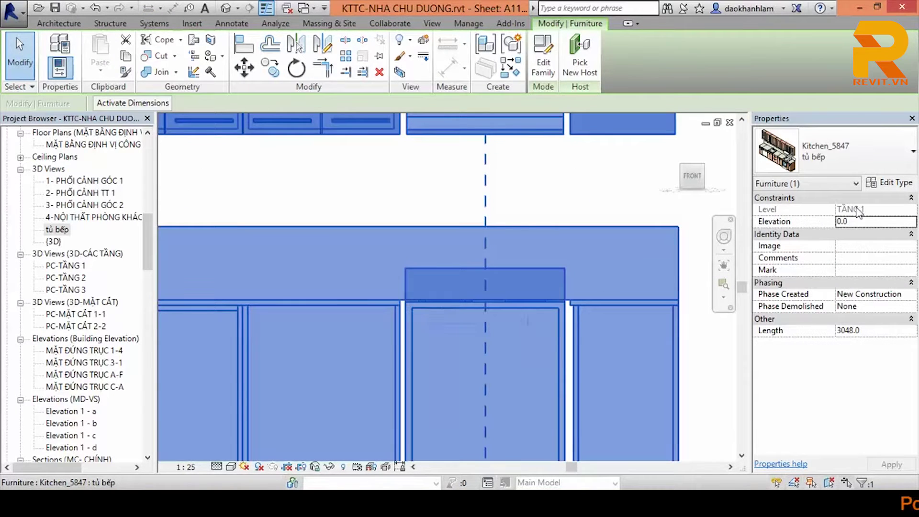
pyautogui.click(876, 187)
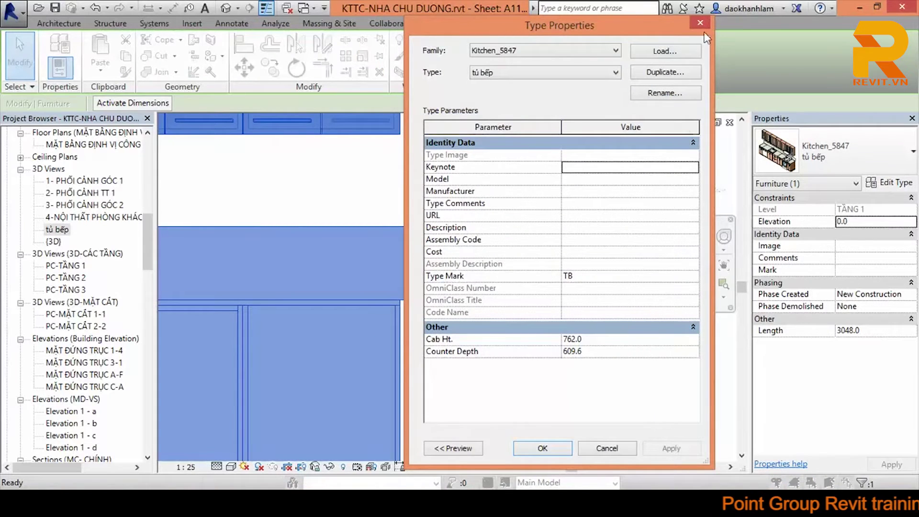
pyautogui.click(699, 22)
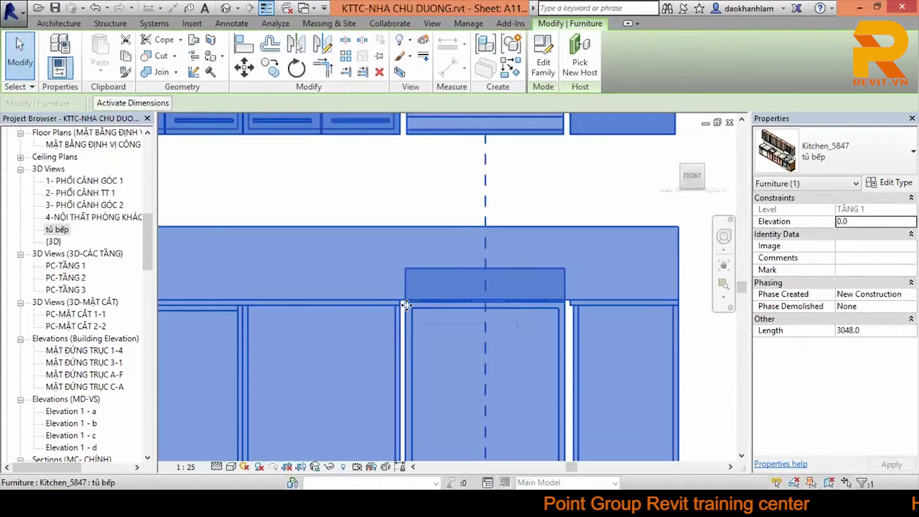
pyautogui.click(877, 182)
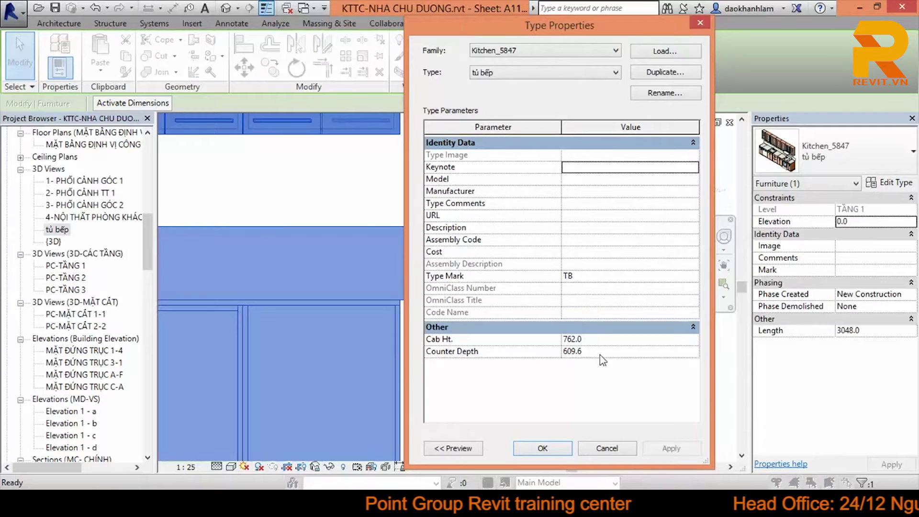
pyautogui.click(543, 448)
pyautogui.click(416, 335)
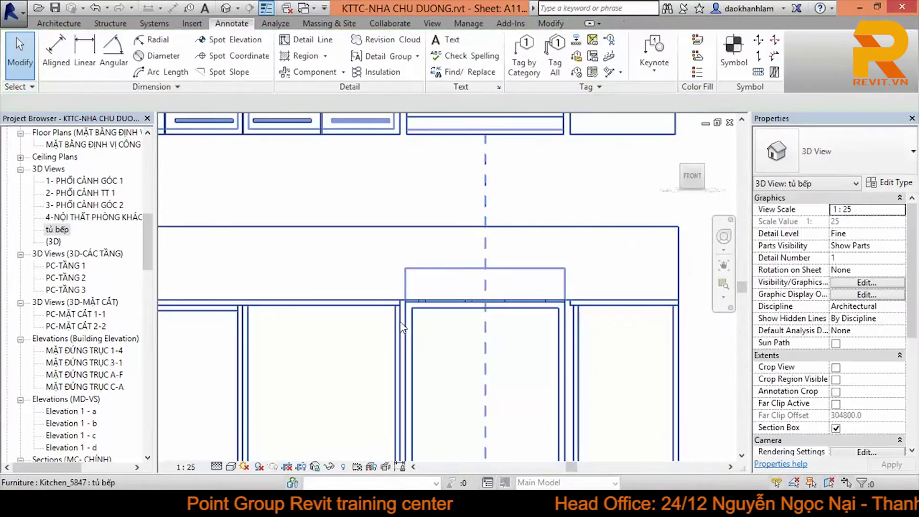
pyautogui.doubleClick(402, 330)
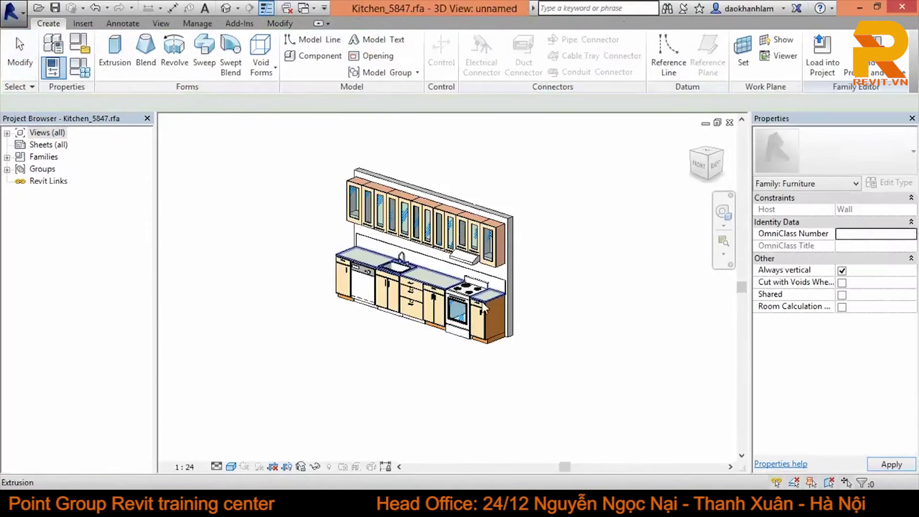
# Open the nested Vanity Cabinet - Double Door-1 Drawer family and orbit its geometry.
pyautogui.scroll(3, 396, 230)
pyautogui.scroll(2, 396, 231)
pyautogui.scroll(-1, 395, 230)
pyautogui.scroll(1, 396, 230)
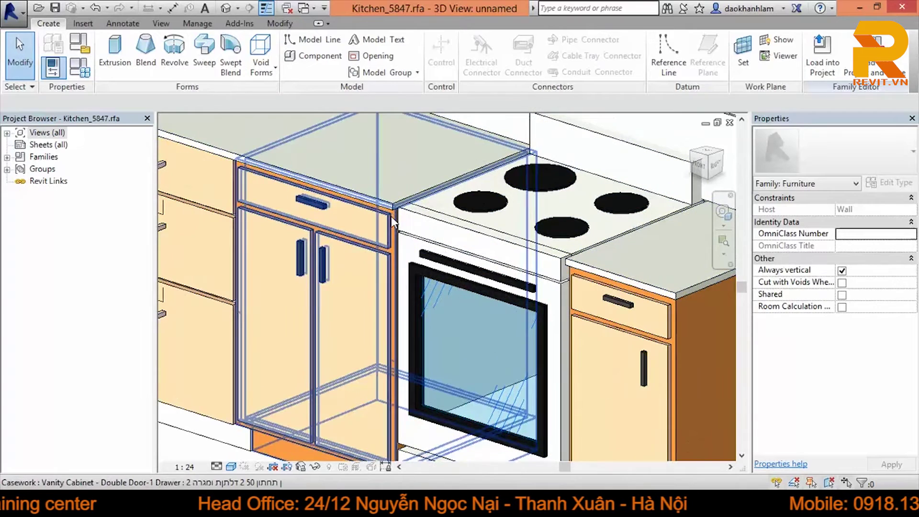
pyautogui.click(392, 219)
pyautogui.doubleClick(392, 219)
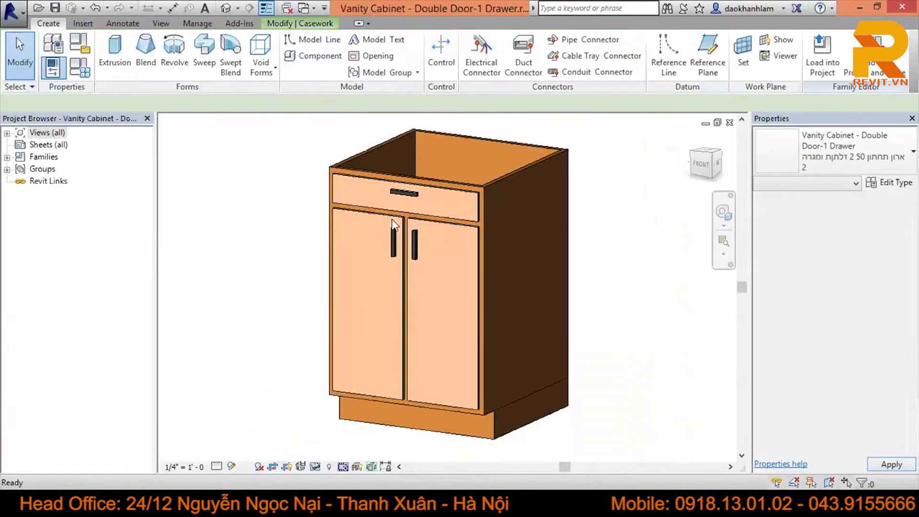
pyautogui.click(501, 181)
pyautogui.moveTo(569, 226)
pyautogui.keyDown('shift'); pyautogui.mouseDown(button='middle')
pyautogui.moveTo(593, 282)
pyautogui.moveTo(649, 280)
pyautogui.mouseUp(button='middle'); pyautogui.keyUp('shift')
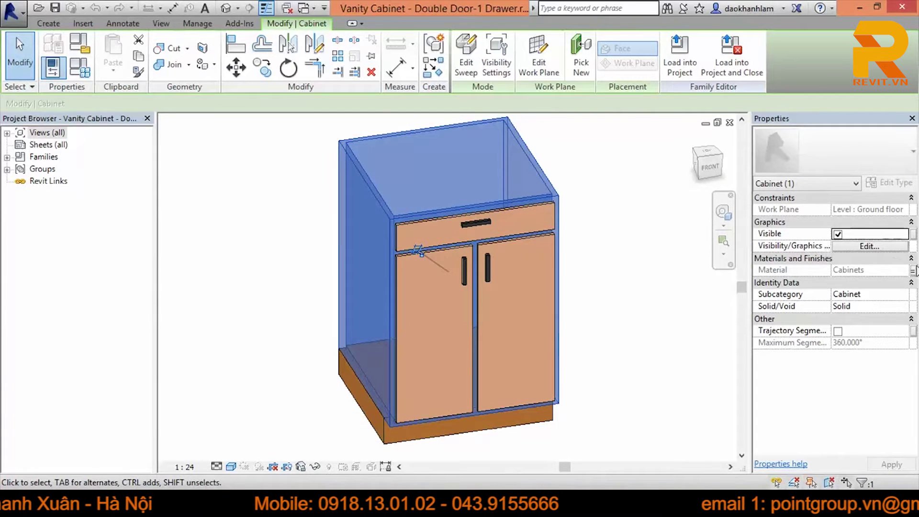
# Review the vanity cabinet's Family Types and Finish value, then close the dialog and family.
pyautogui.click(82, 70)
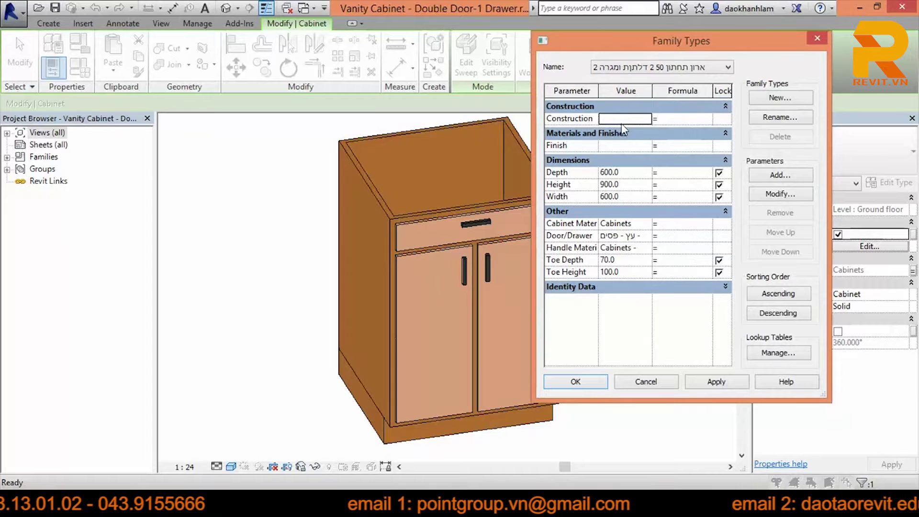
pyautogui.click(629, 145)
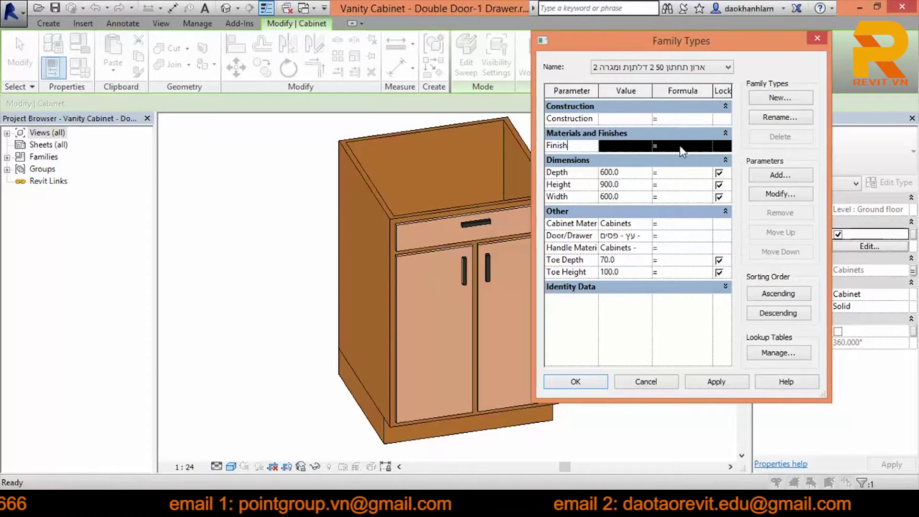
pyautogui.moveTo(831, 154); pyautogui.dragTo(892, 155)
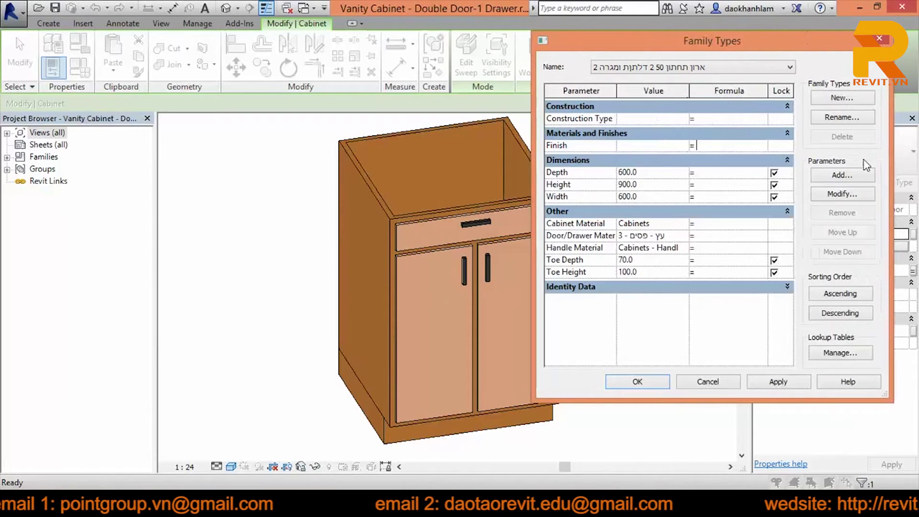
pyautogui.moveTo(533, 160); pyautogui.dragTo(405, 160)
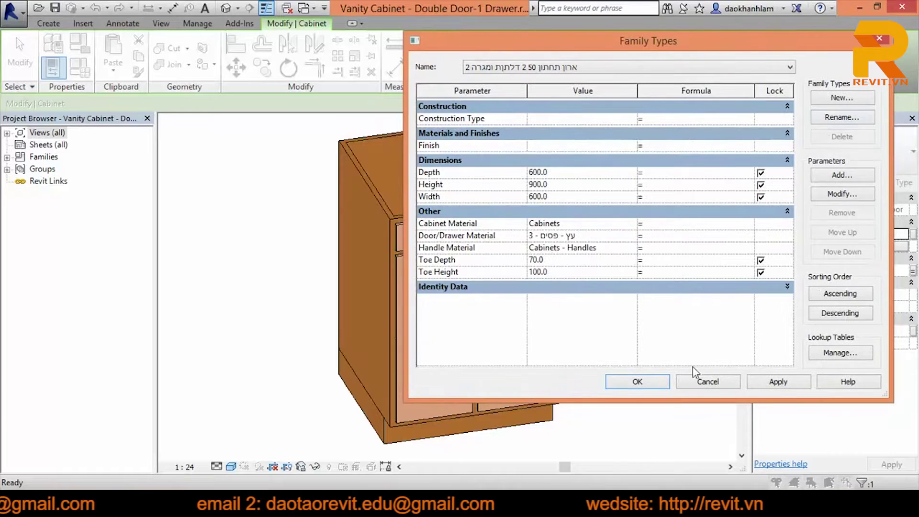
pyautogui.click(644, 385)
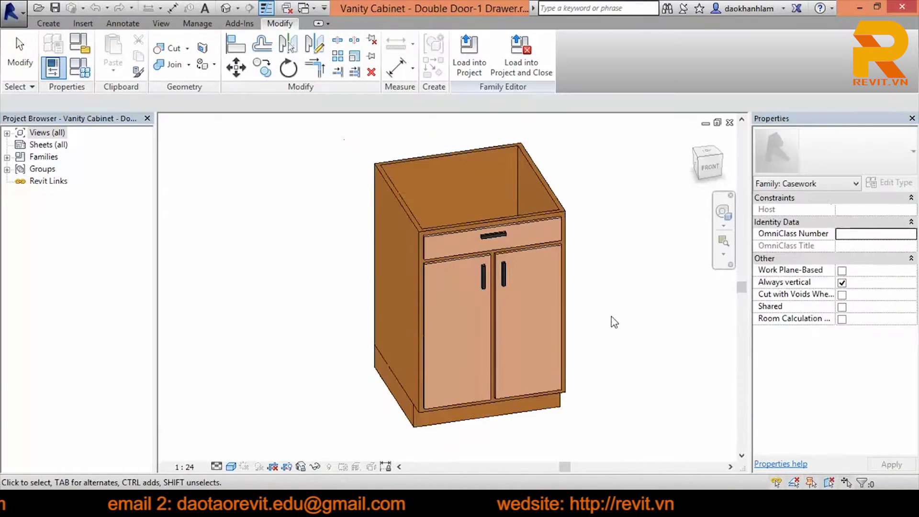
pyautogui.click(729, 121)
# Discard vanity family changes, then review its Type Properties and Finish parameter association.
pyautogui.click(504, 260)
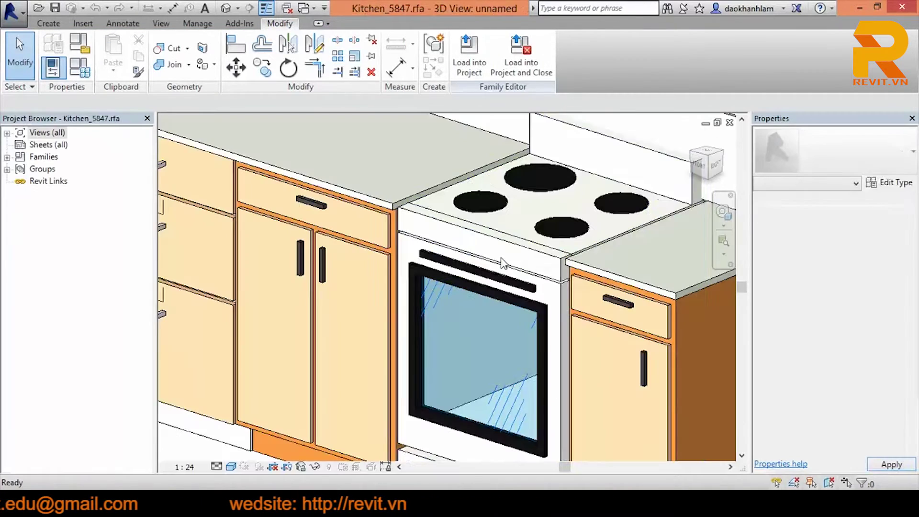
pyautogui.scroll(-2, 499, 263)
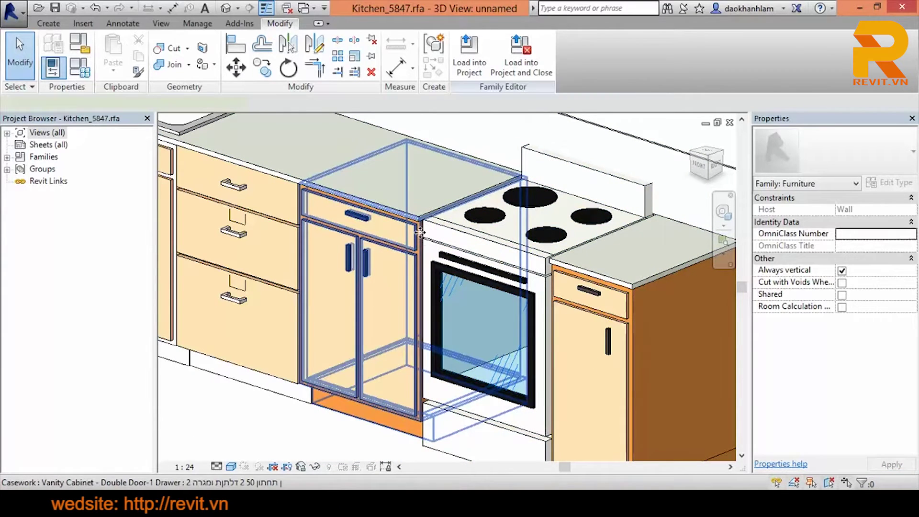
pyautogui.click(420, 232)
pyautogui.click(891, 184)
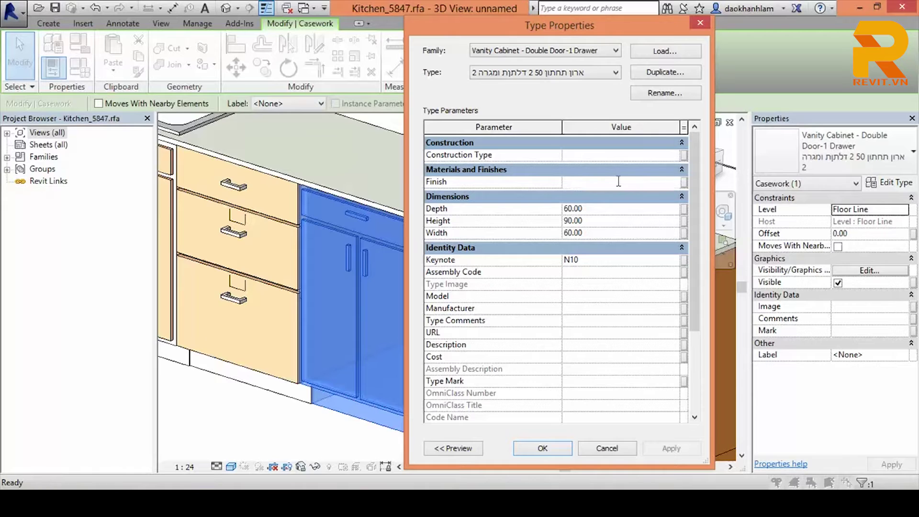
pyautogui.click(685, 183)
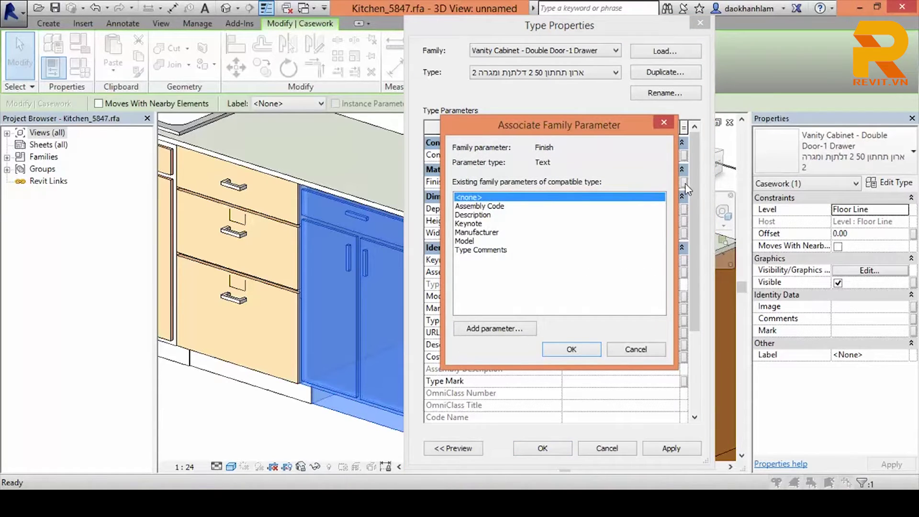
pyautogui.click(665, 123)
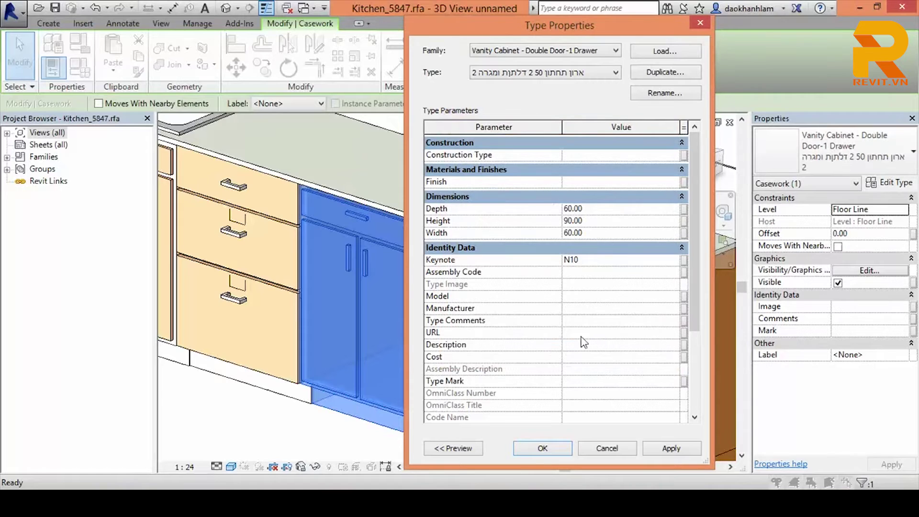
pyautogui.click(535, 450)
pyautogui.press('Escape')
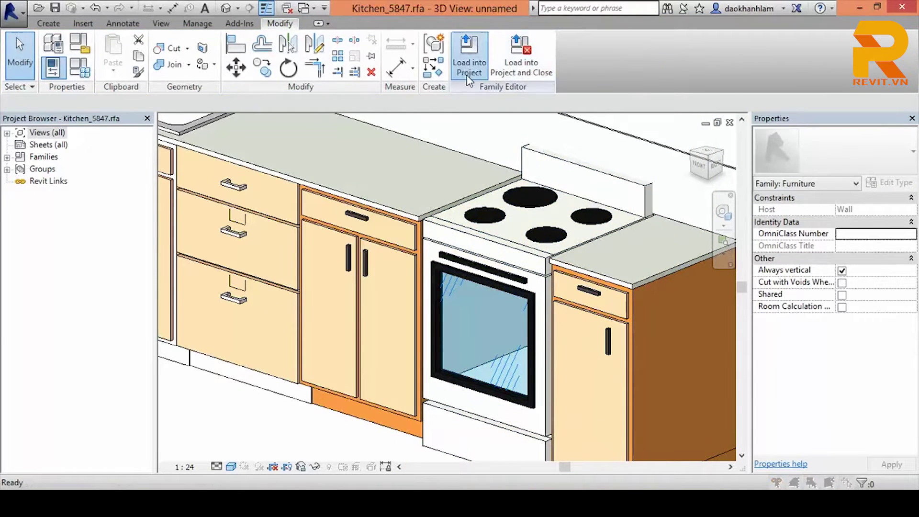
pyautogui.click(467, 72)
# Load Kitchen_5847 into KTTC-NHA CHU DUONG, check its type properties, and reopen the family.
pyautogui.click(432, 353)
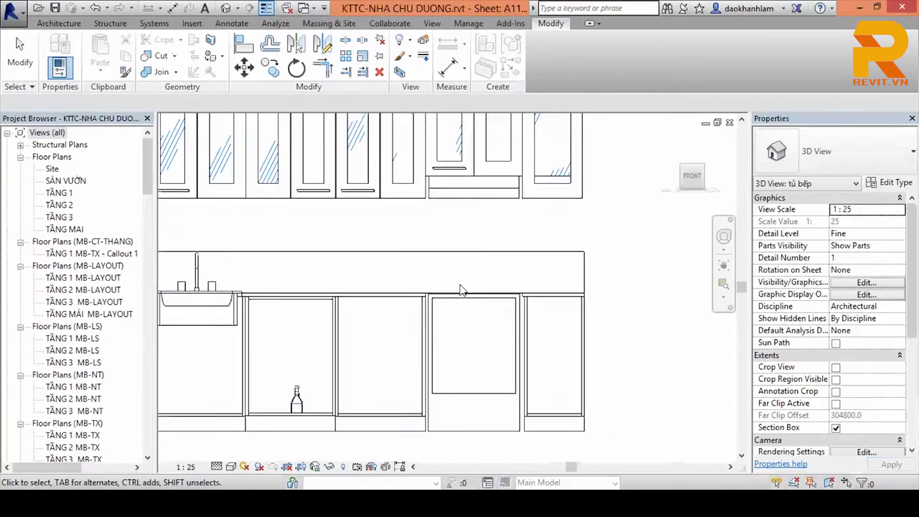
pyautogui.click(468, 303)
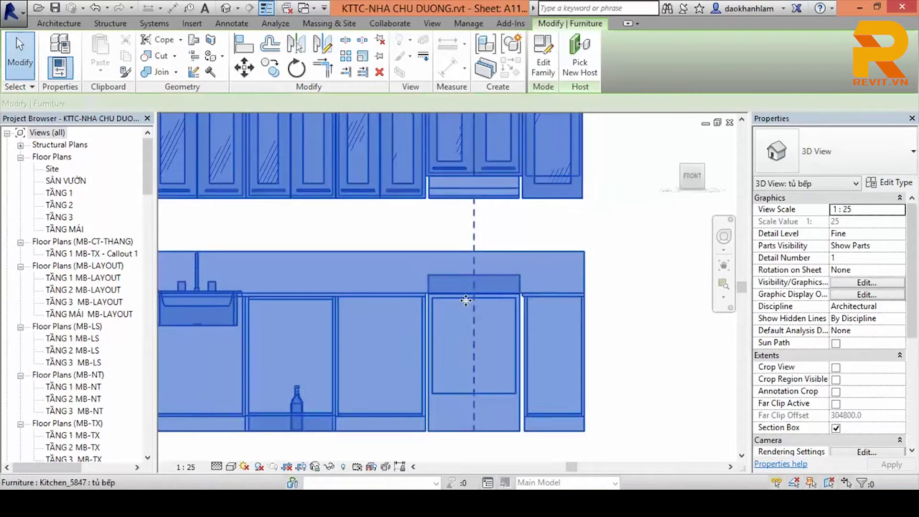
pyautogui.click(889, 186)
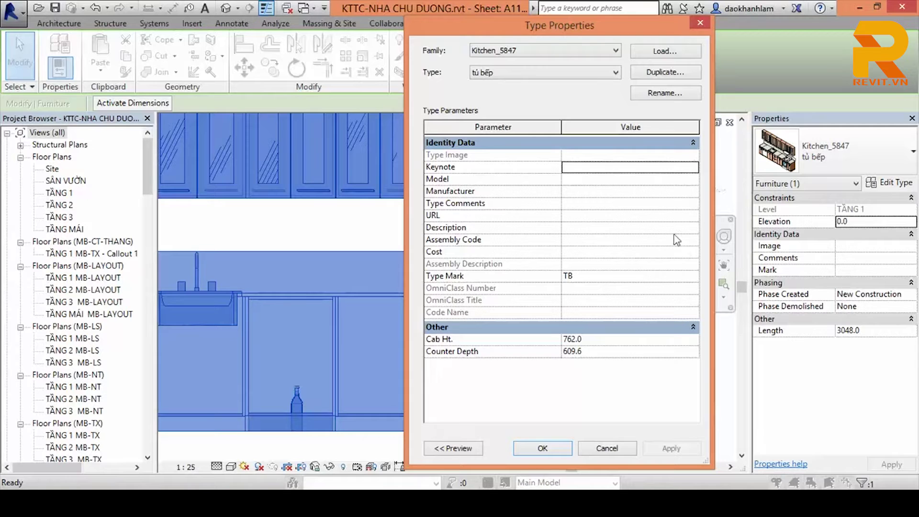
pyautogui.click(557, 448)
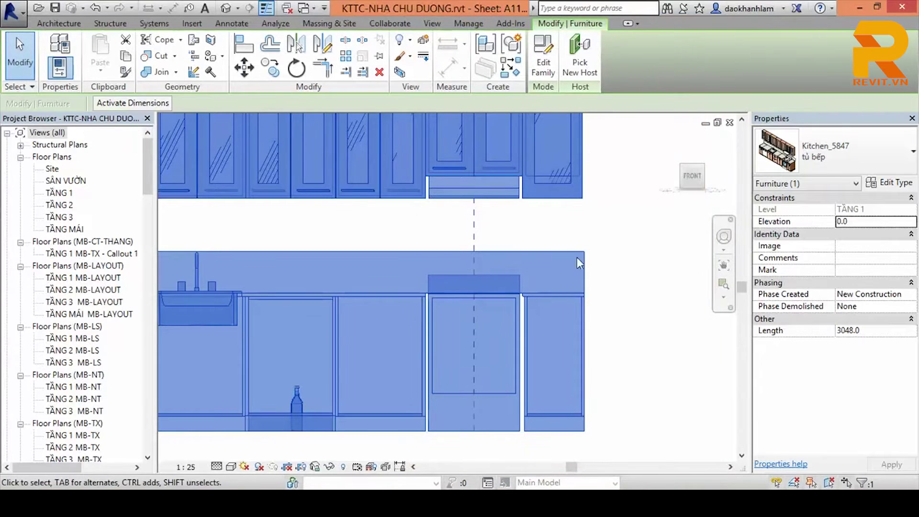
pyautogui.doubleClick(581, 255)
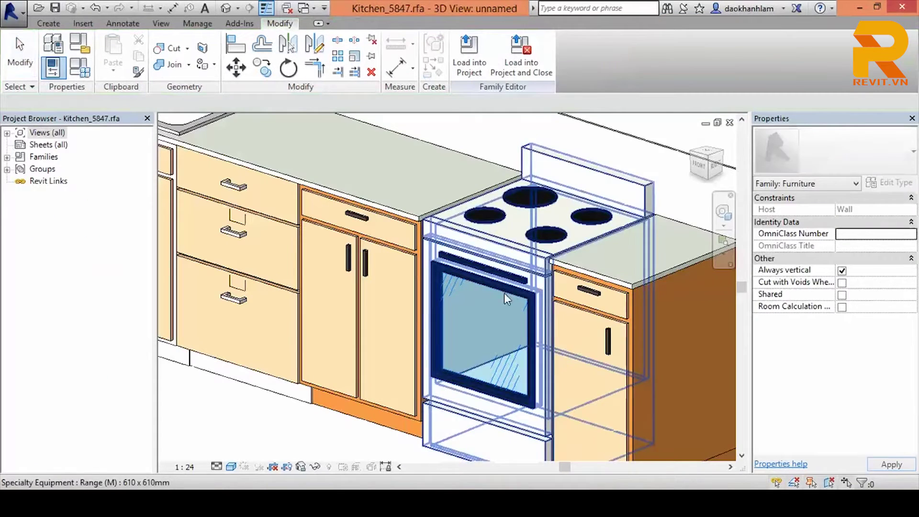
# Open the Cabinet Material of the narrow cabinet right of the oven in the Material Browser.
pyautogui.click(636, 297)
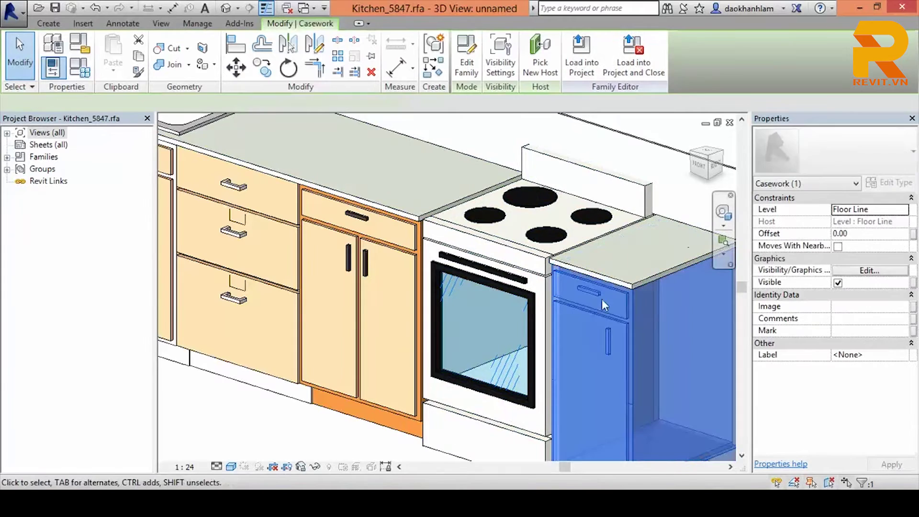
pyautogui.click(883, 184)
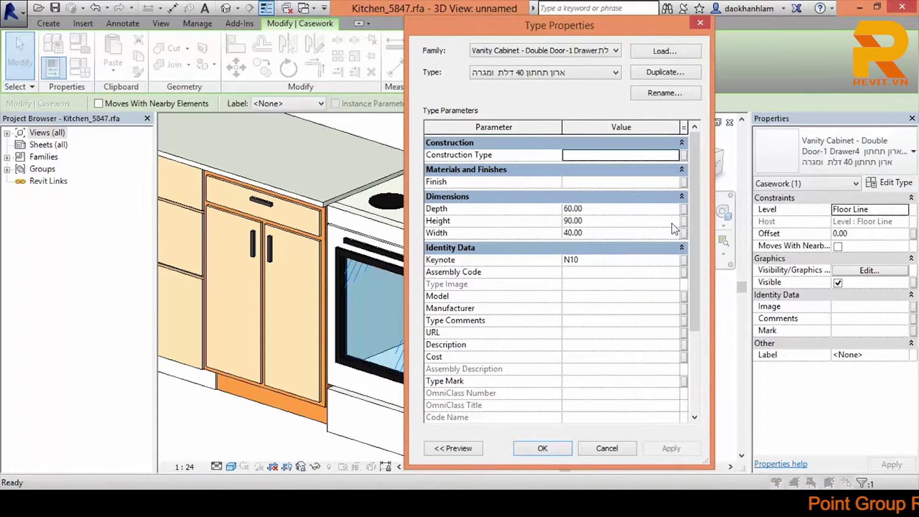
pyautogui.scroll(-3, 622, 215)
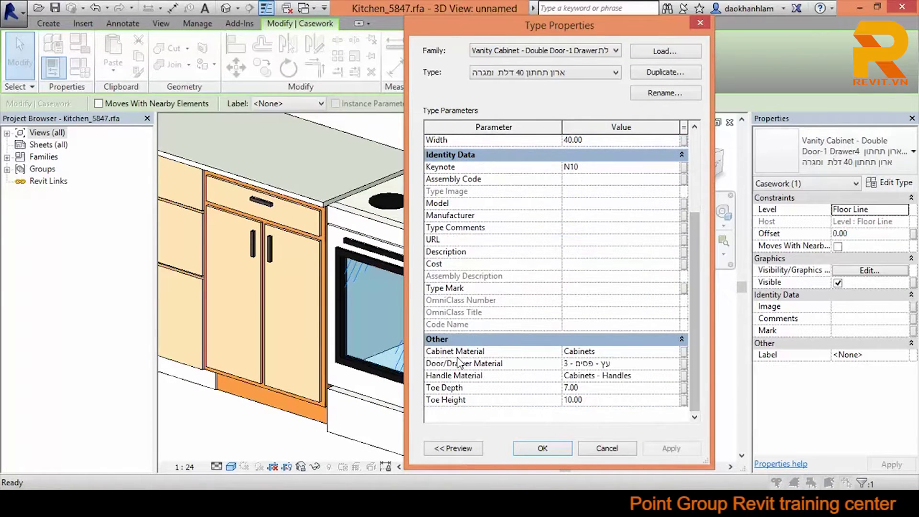
pyautogui.click(642, 352)
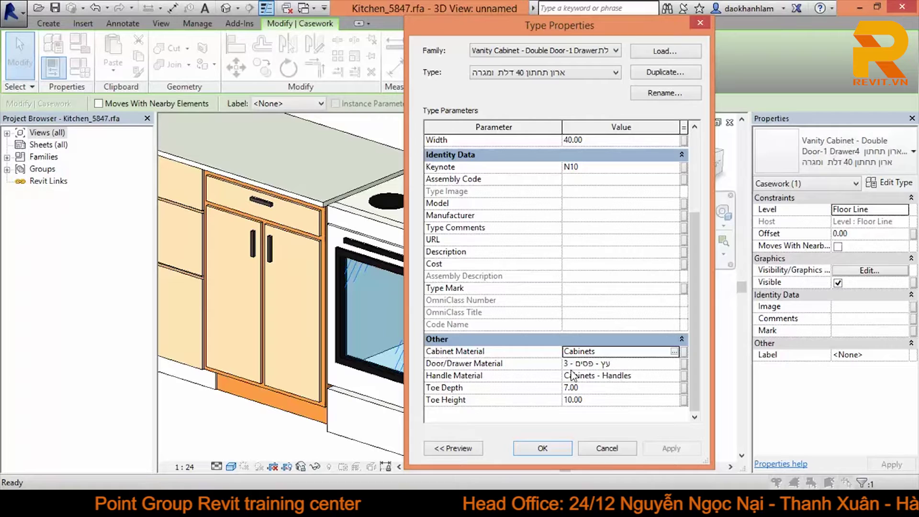
pyautogui.click(675, 353)
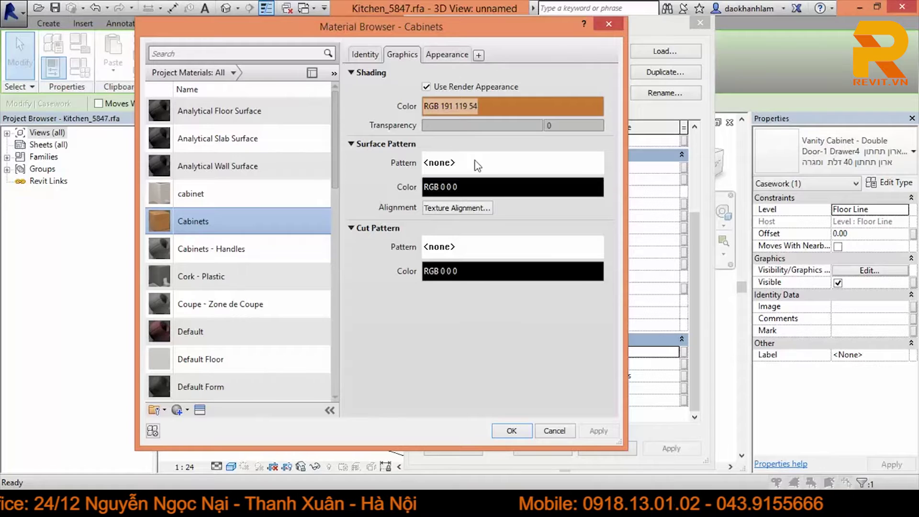
# Set the Cabinets cut pattern to Solid fill and apply it to the cabinet type.
pyautogui.click(481, 248)
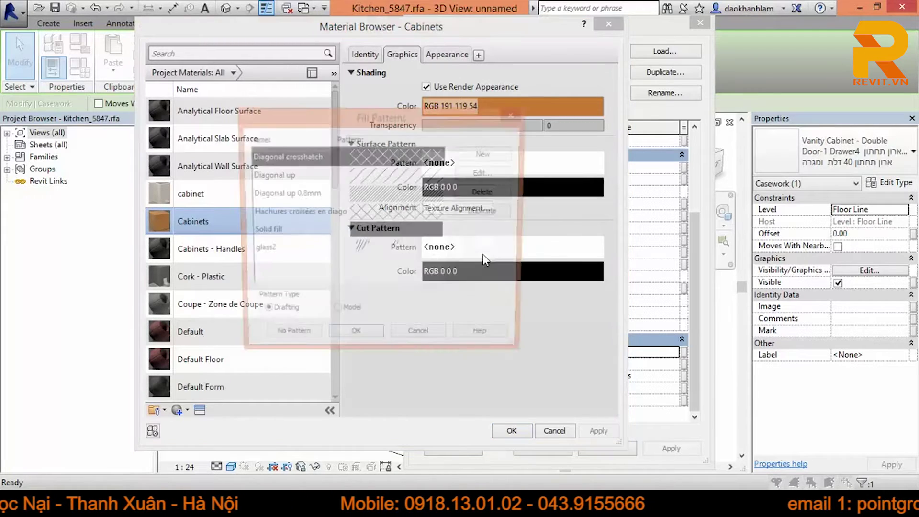
pyautogui.click(415, 236)
pyautogui.click(382, 338)
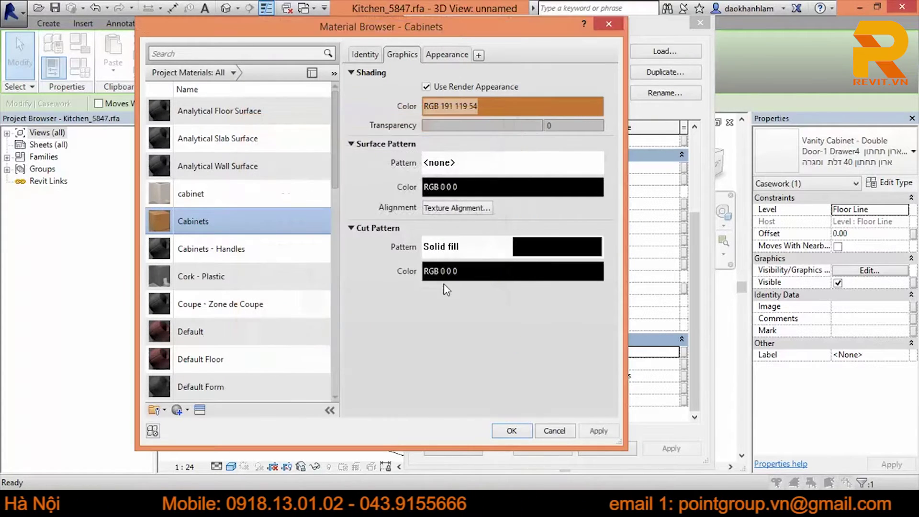
pyautogui.click(511, 432)
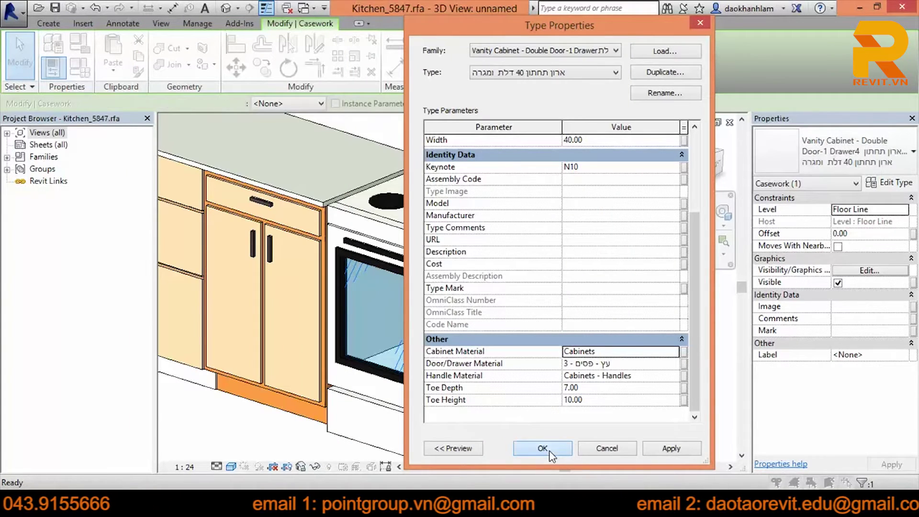
pyautogui.click(542, 448)
pyautogui.scroll(-3, 552, 444)
pyautogui.scroll(-2, 581, 298)
pyautogui.click(540, 138)
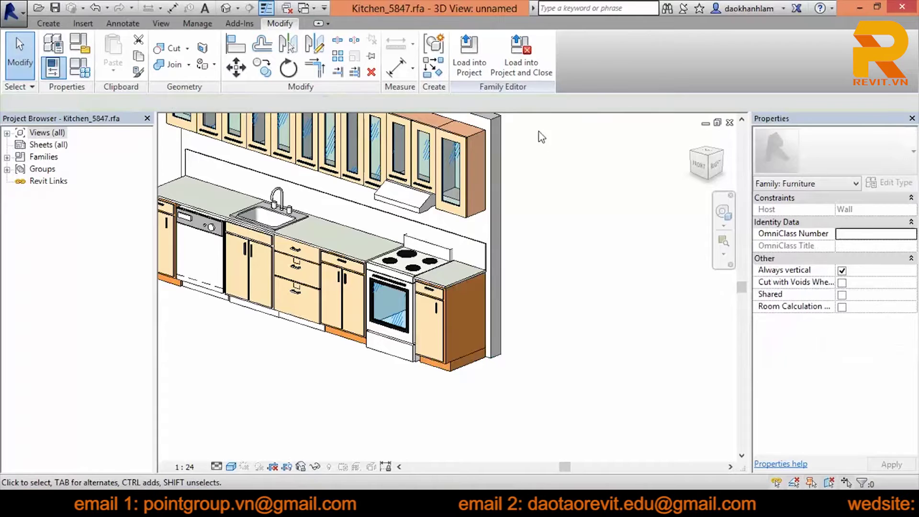
# Reload Kitchen_5847 into KTTC-NHA CHU DUONG.rvt, overwriting the existing version.
pyautogui.click(469, 55)
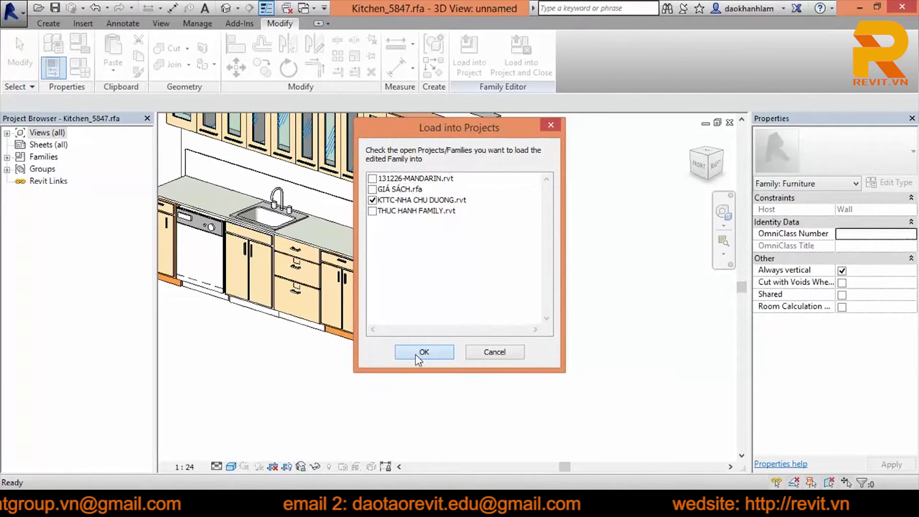
pyautogui.click(416, 355)
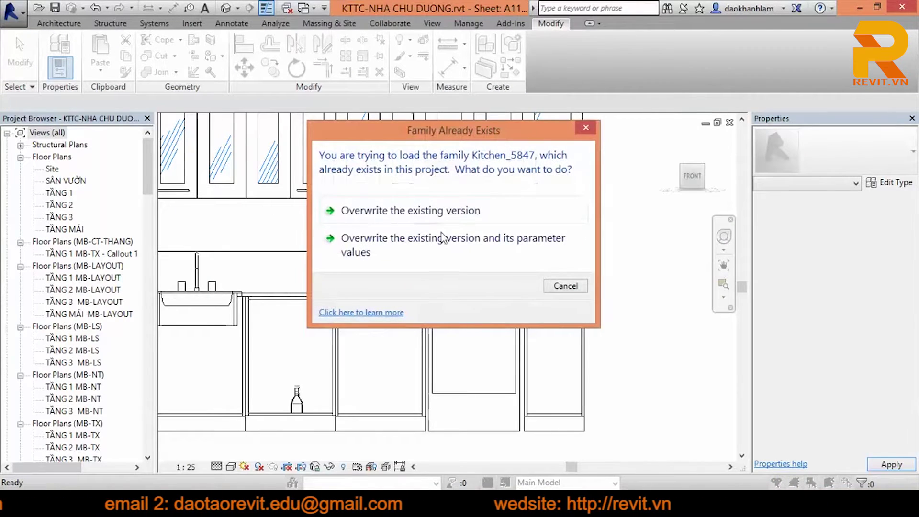
pyautogui.click(442, 238)
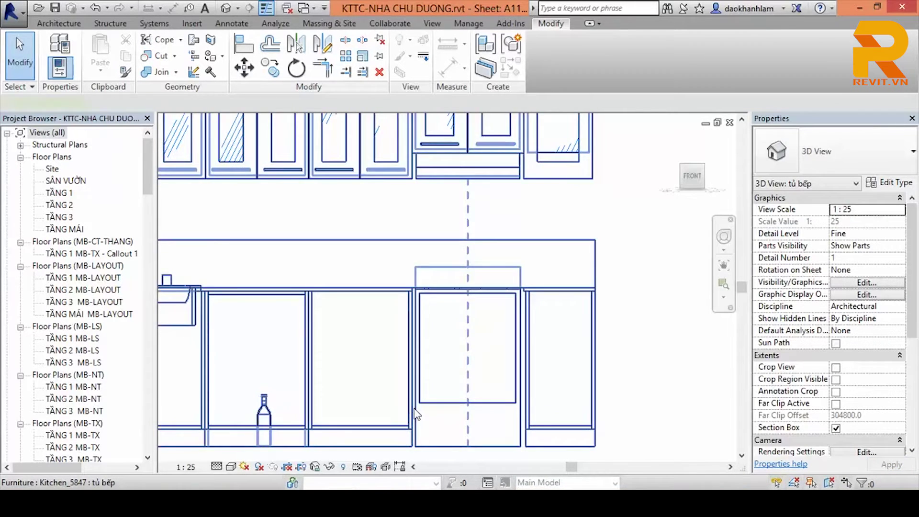
# Select the kitchen cabinet in the elevation and reopen its family for editing.
pyautogui.click(417, 383)
pyautogui.scroll(-3, 417, 383)
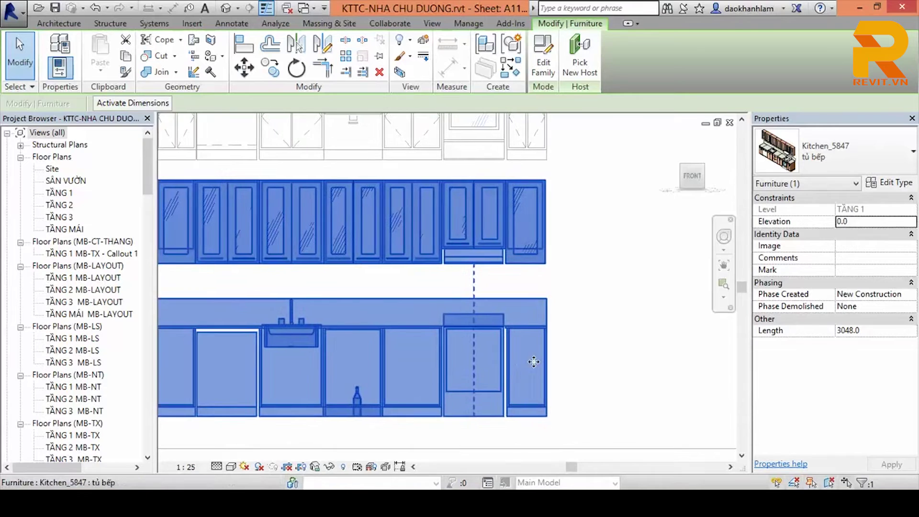
pyautogui.scroll(3, 534, 366)
pyautogui.scroll(-3, 530, 360)
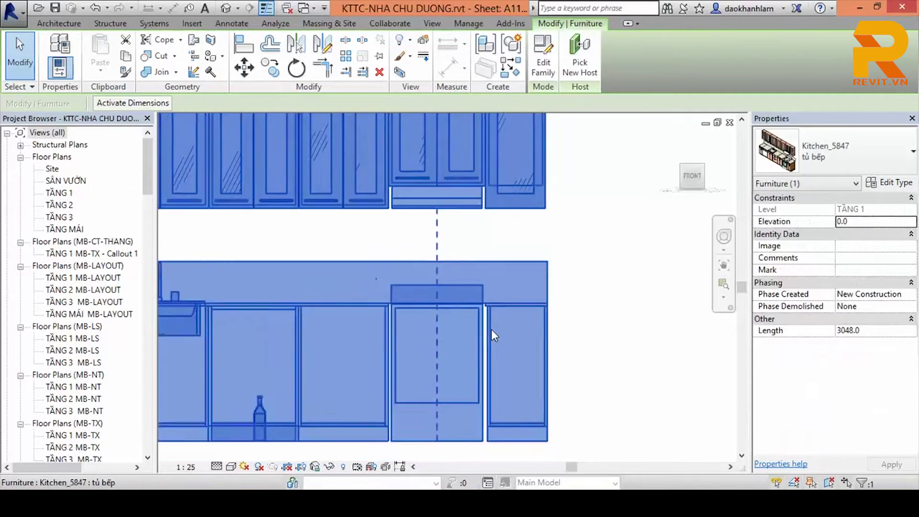
pyautogui.doubleClick(487, 325)
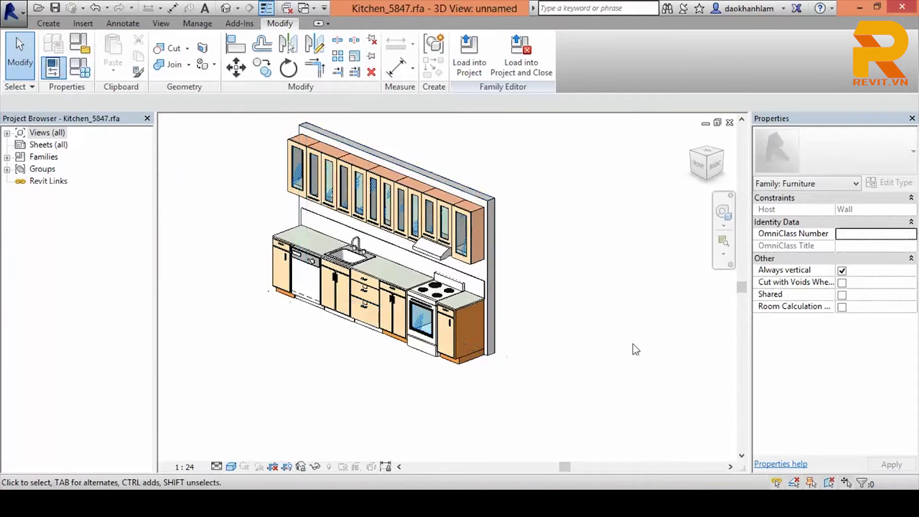
# Open the stove-end vanity cabinet's family and check which parameter drives the sweep material.
pyautogui.scroll(4, 470, 349)
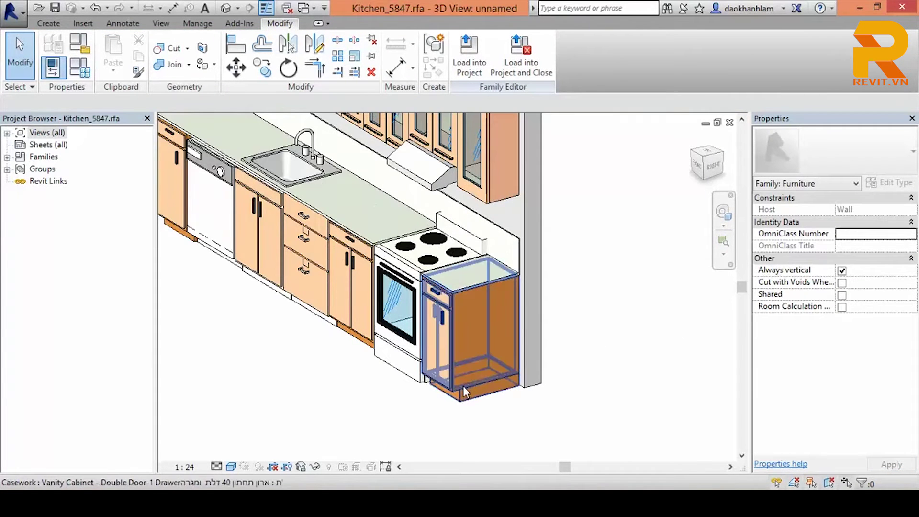
pyautogui.click(464, 384)
pyautogui.scroll(-3, 566, 349)
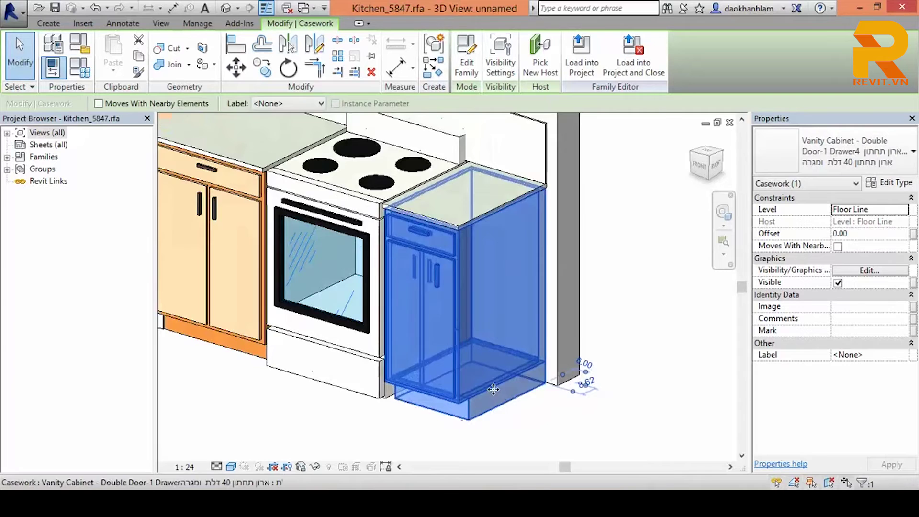
pyautogui.scroll(-2, 566, 348)
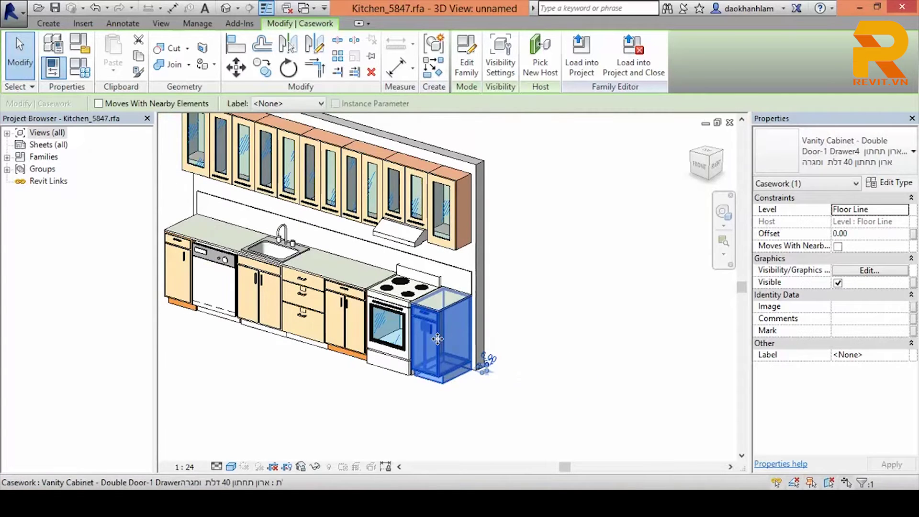
pyautogui.doubleClick(438, 339)
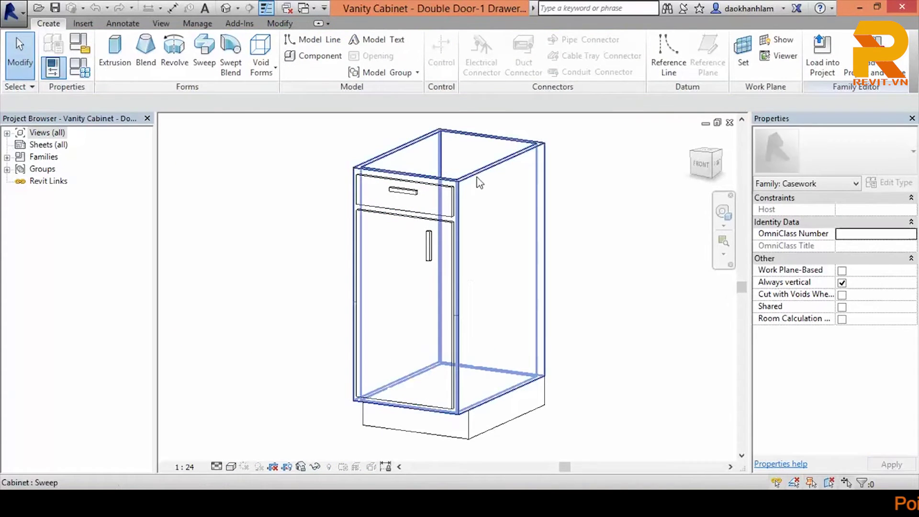
pyautogui.click(477, 178)
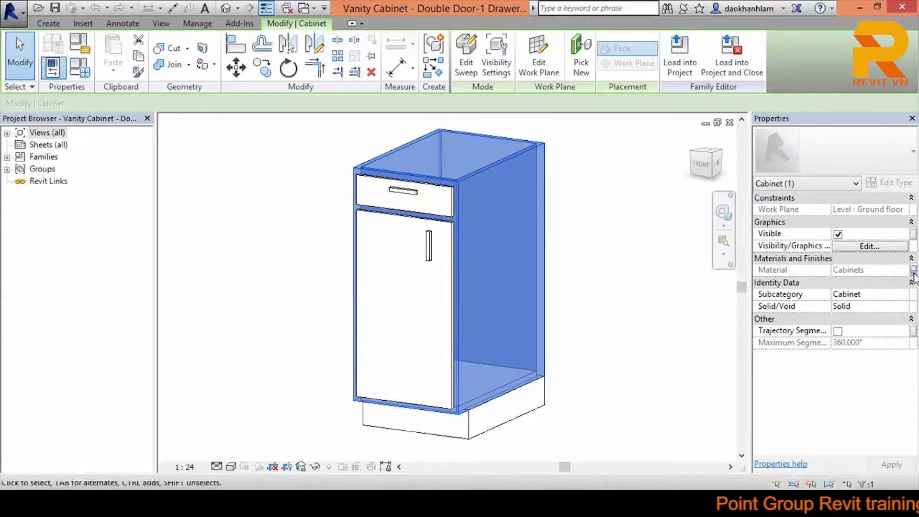
pyautogui.click(912, 270)
pyautogui.click(564, 125)
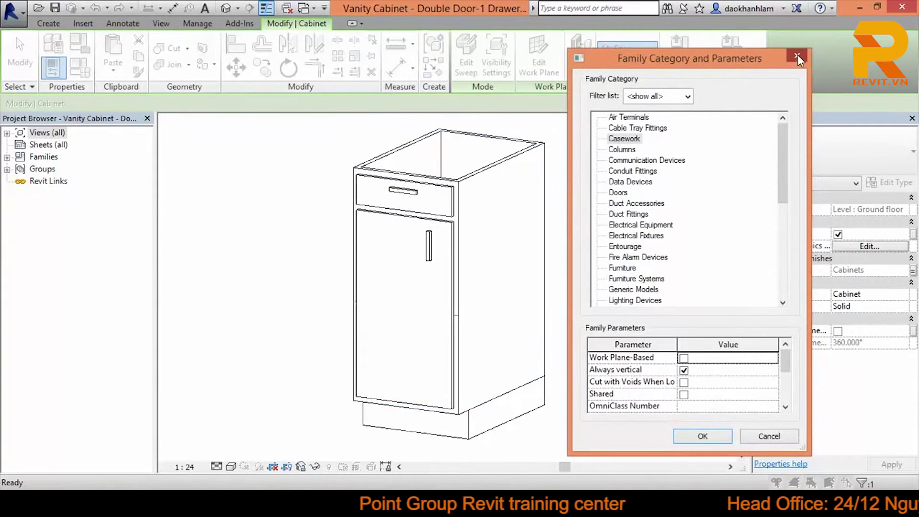
pyautogui.click(798, 57)
# Review Cabinet Material in Family Types, then load the family into KTTC-NHA CHU DUONG.rvt.
pyautogui.click(80, 68)
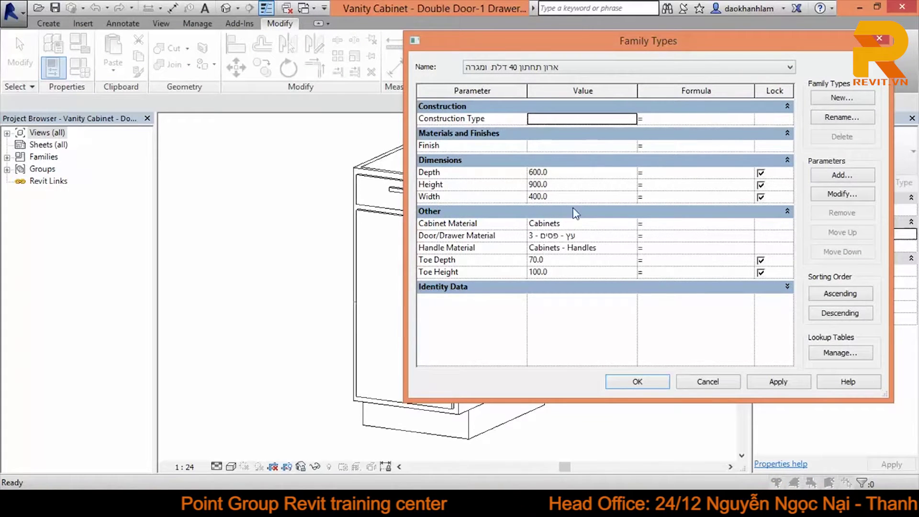
pyautogui.click(628, 226)
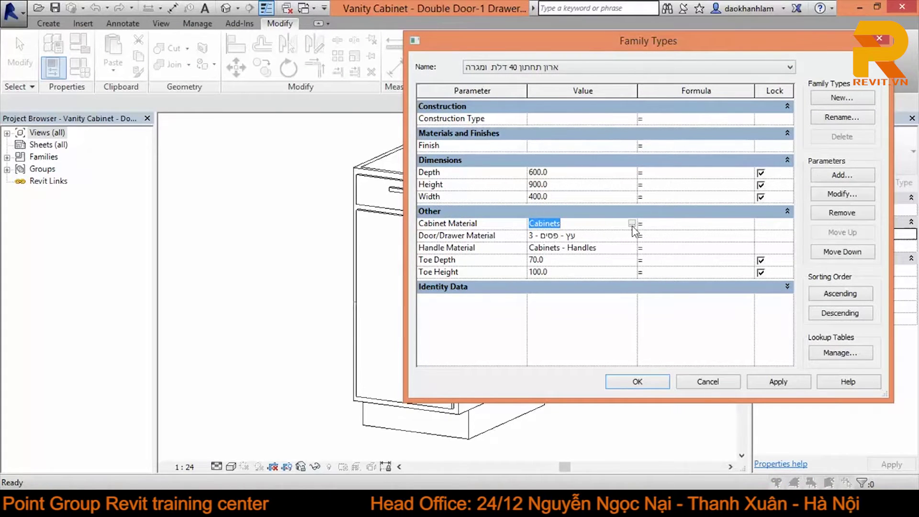
pyautogui.click(637, 382)
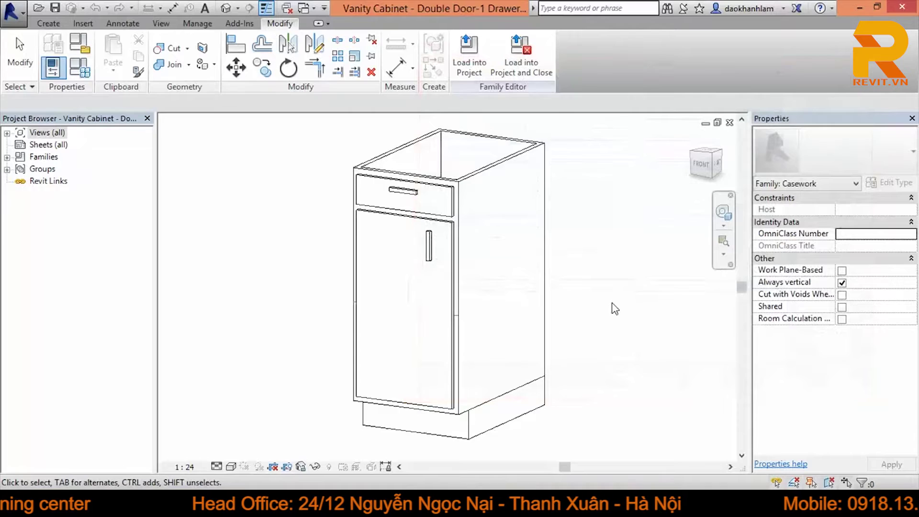
pyautogui.scroll(-3, 611, 308)
pyautogui.click(490, 64)
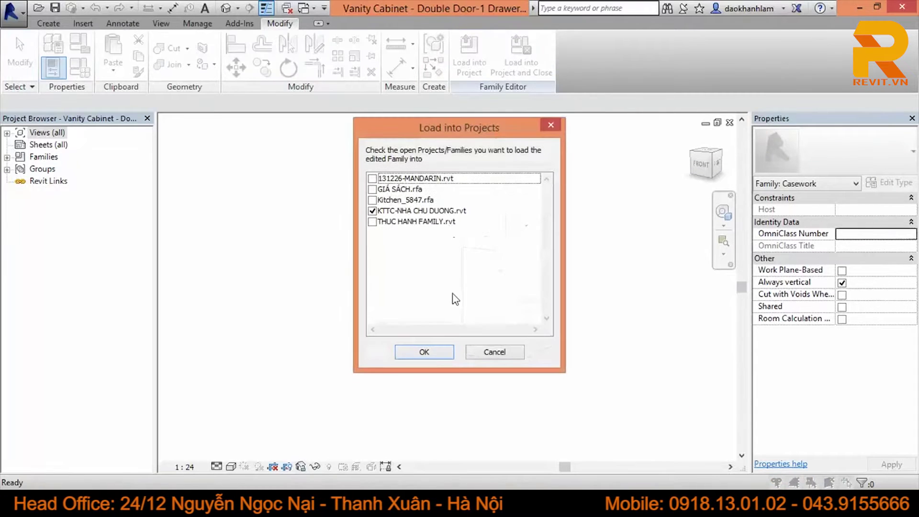
pyautogui.click(429, 359)
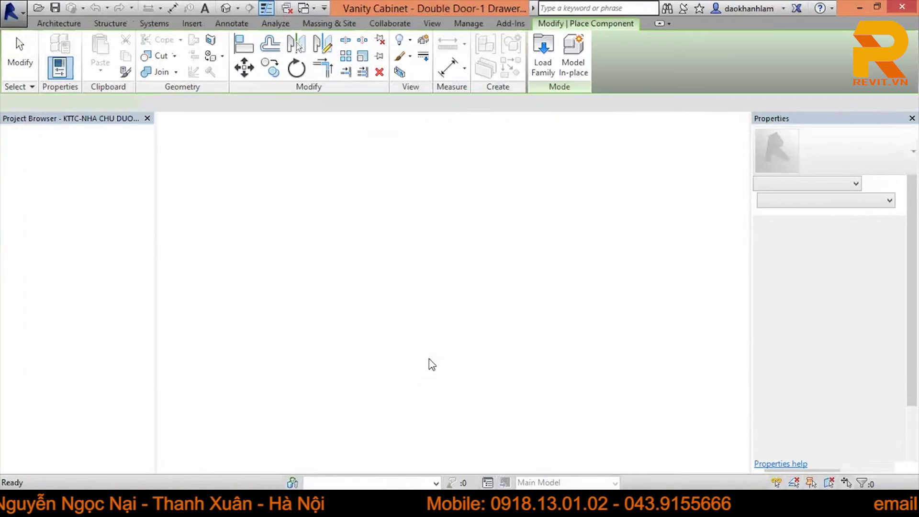
# Cancel placement, open sheet A11-101 CHI TIẾT 01 and activate the kitchen elevation viewport.
pyautogui.press('Escape')
pyautogui.press('Escape')
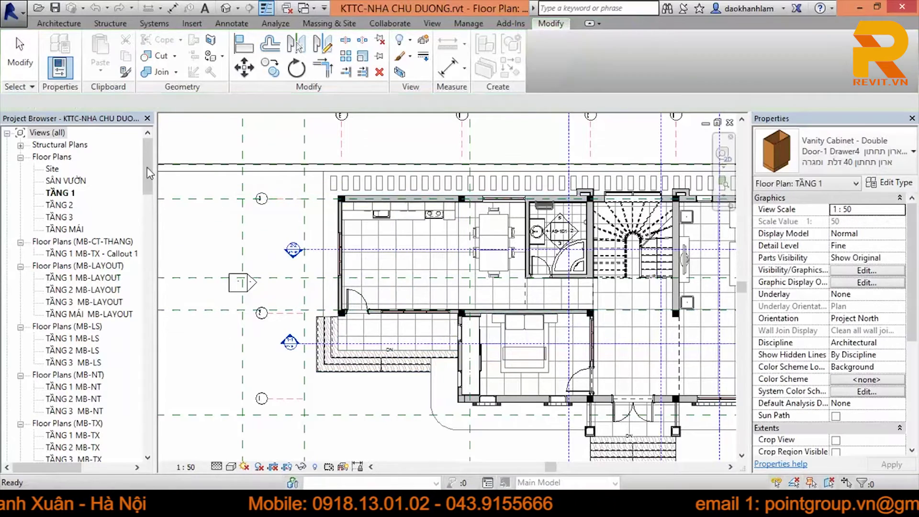
pyautogui.moveTo(148, 165); pyautogui.dragTo(146, 454)
pyautogui.doubleClick(86, 398)
pyautogui.moveTo(498, 295); pyautogui.dragTo(545, 316, button='middle')
pyautogui.doubleClick(434, 281)
# Hide the furniture category in the viewport, undo it, and reselect the cabinets.
pyautogui.click(434, 281)
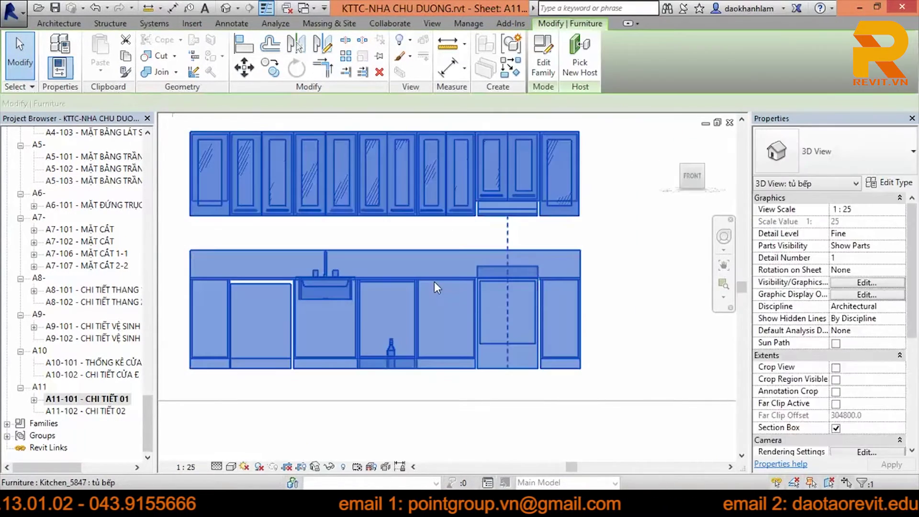
pyautogui.rightClick(435, 282)
pyautogui.moveTo(480, 235)
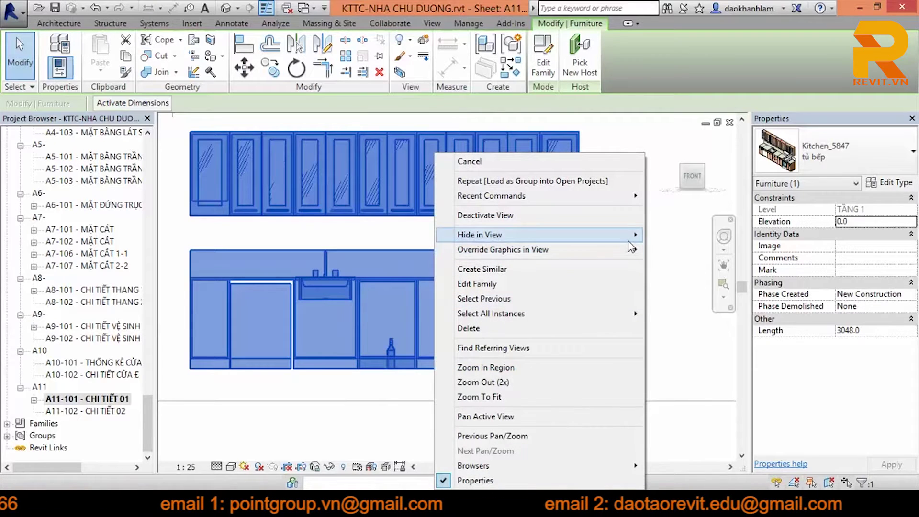
pyautogui.click(383, 249)
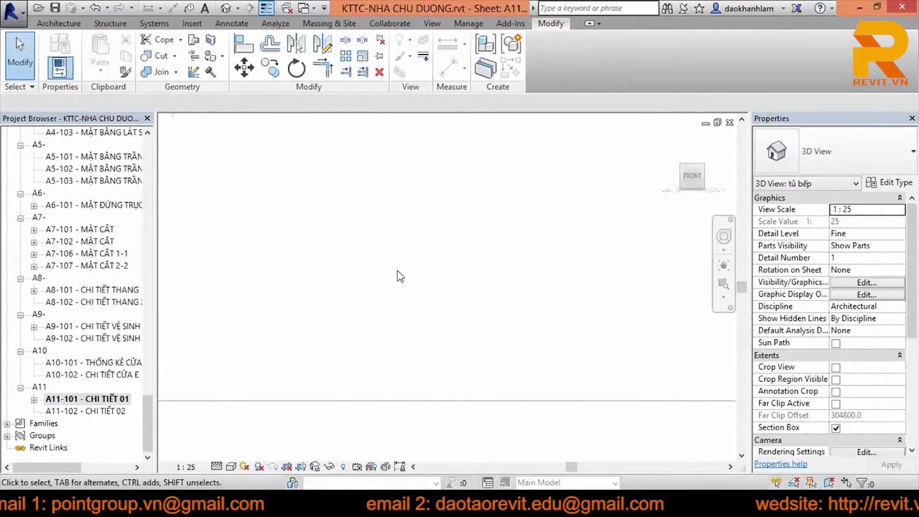
pyautogui.hotkey('ctrl', 'z')
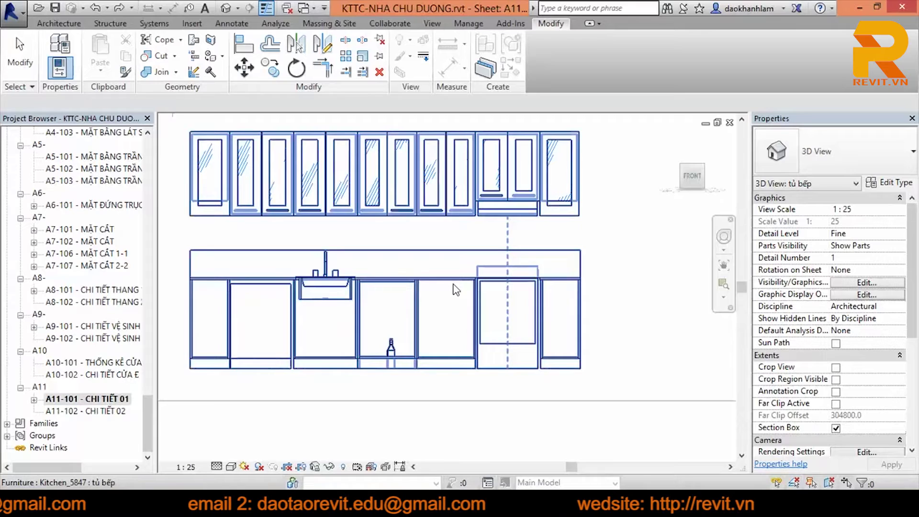
pyautogui.click(480, 281)
pyautogui.scroll(3, 574, 284)
pyautogui.rightClick(579, 284)
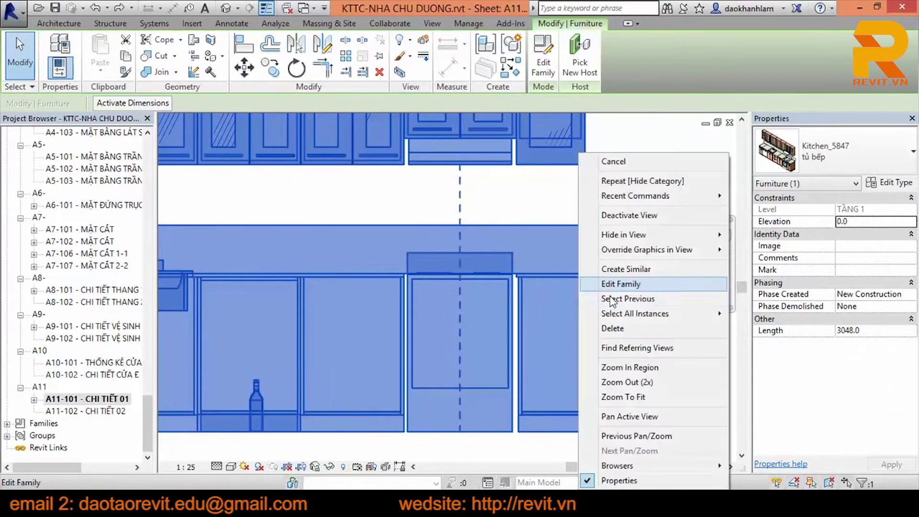
pyautogui.moveTo(646, 249)
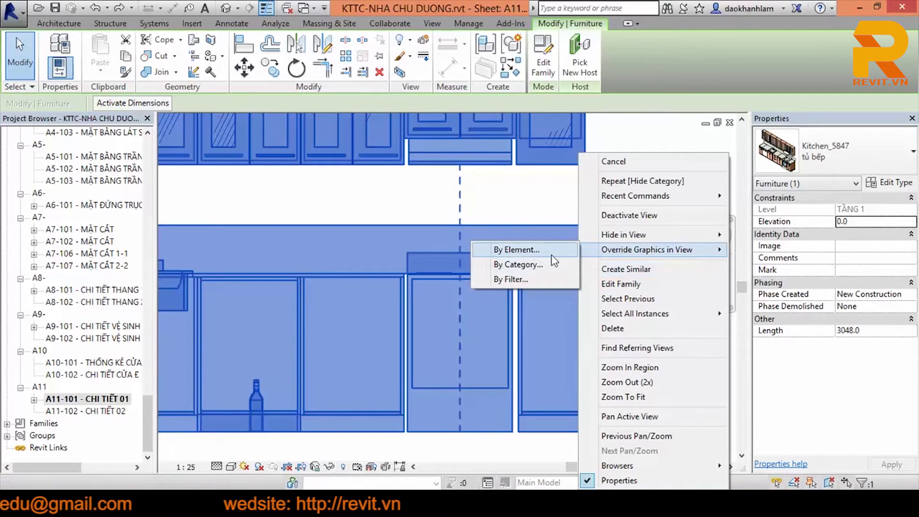
# Override furniture projection lines to weight 3 in dark red RGB 128-064-064.
pyautogui.click(538, 264)
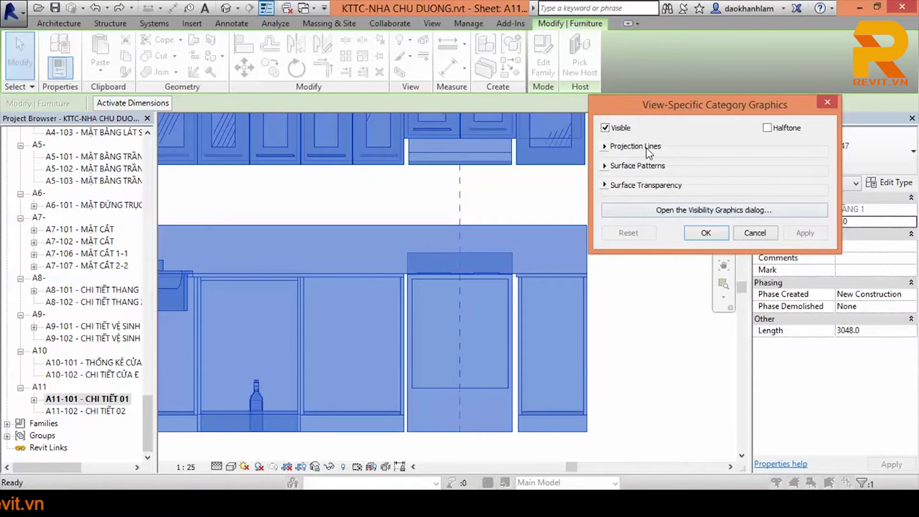
pyautogui.click(618, 150)
pyautogui.click(714, 162)
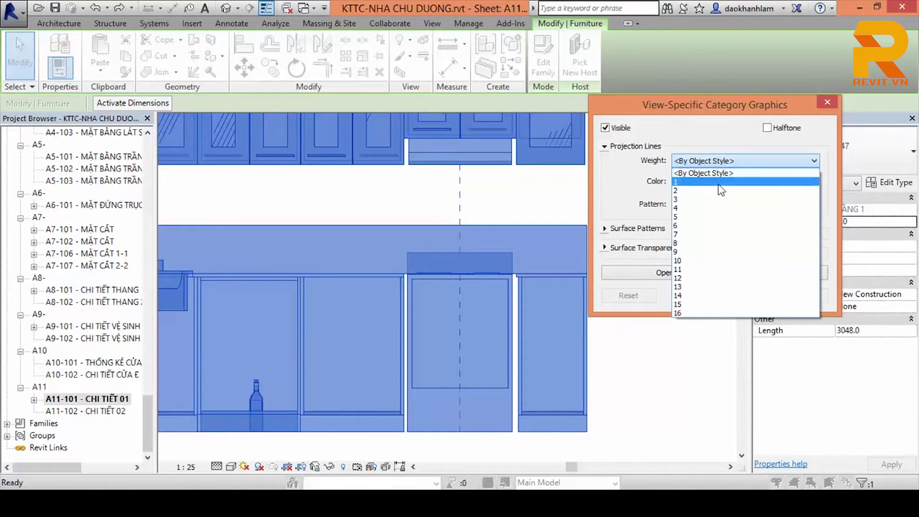
pyautogui.click(713, 199)
pyautogui.click(718, 183)
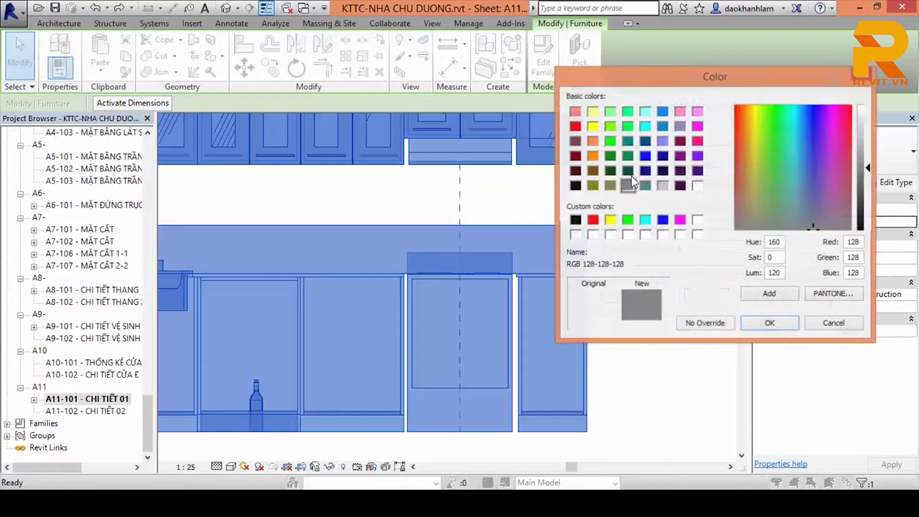
pyautogui.click(575, 141)
pyautogui.click(769, 324)
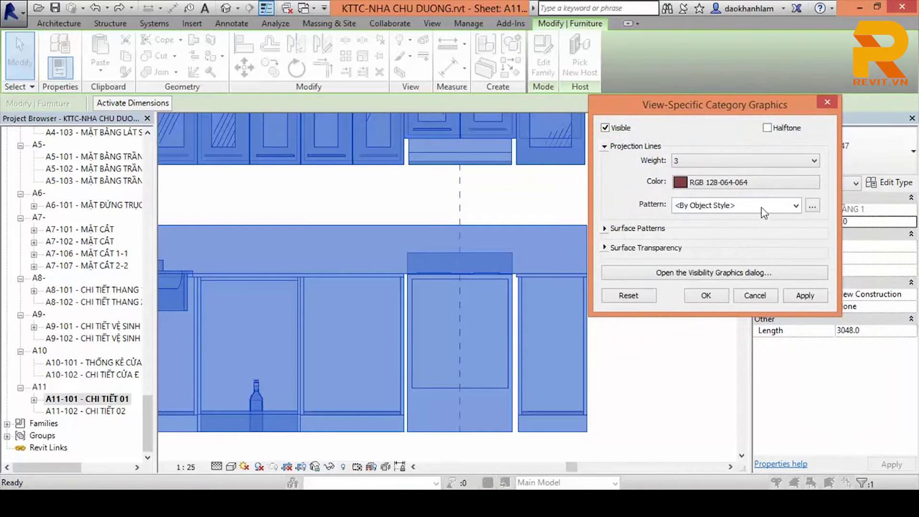
pyautogui.click(795, 209)
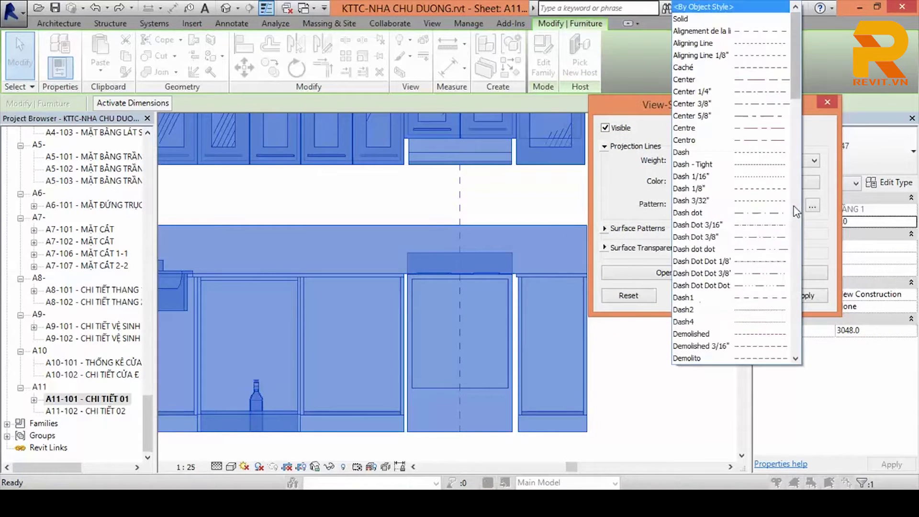
pyautogui.click(783, 7)
# Turn off the furniture's surface patterns and accept the category overrides.
pyautogui.click(605, 229)
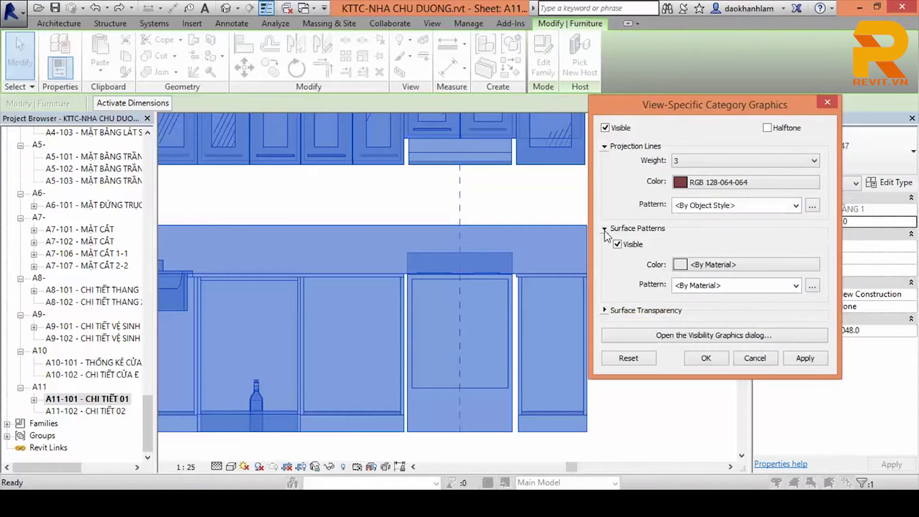
pyautogui.click(720, 264)
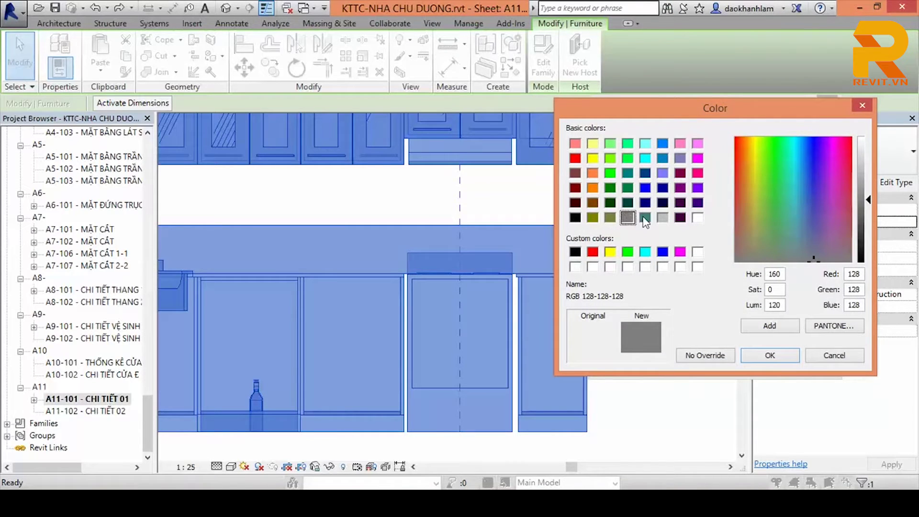
pyautogui.click(575, 217)
pyautogui.click(759, 358)
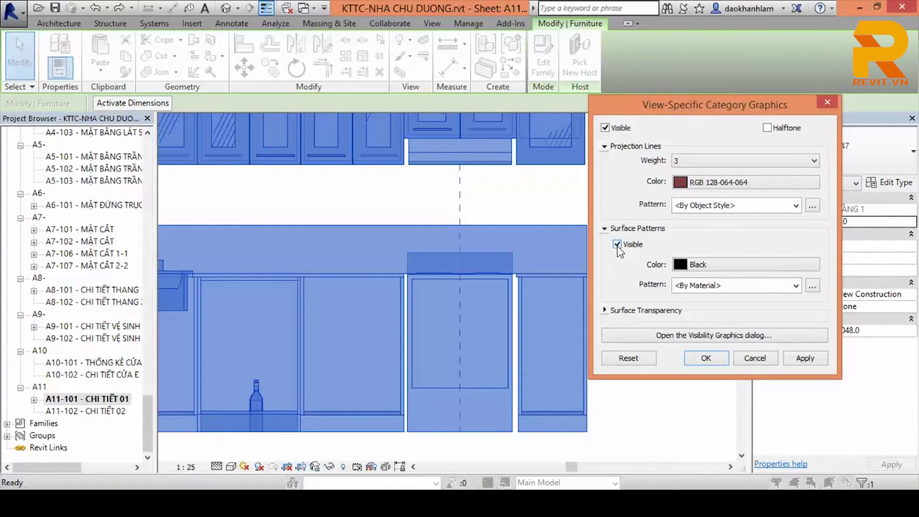
pyautogui.click(720, 265)
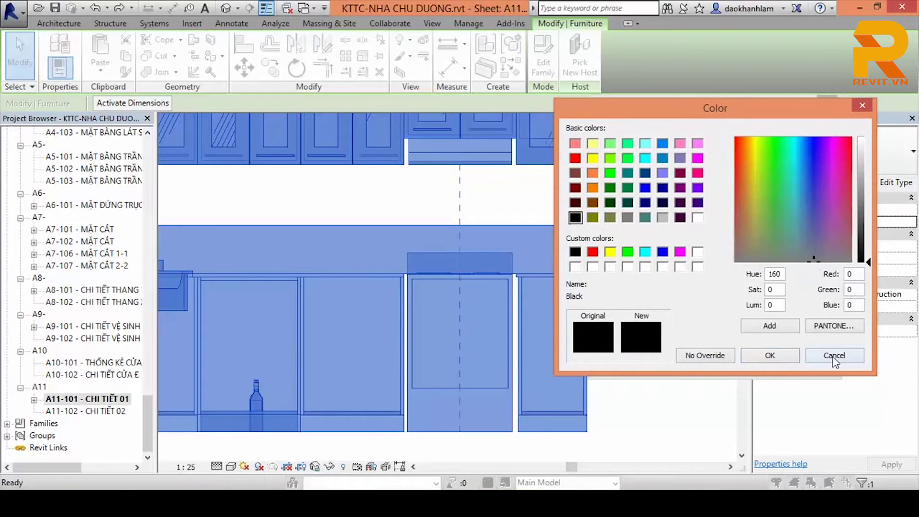
pyautogui.click(833, 356)
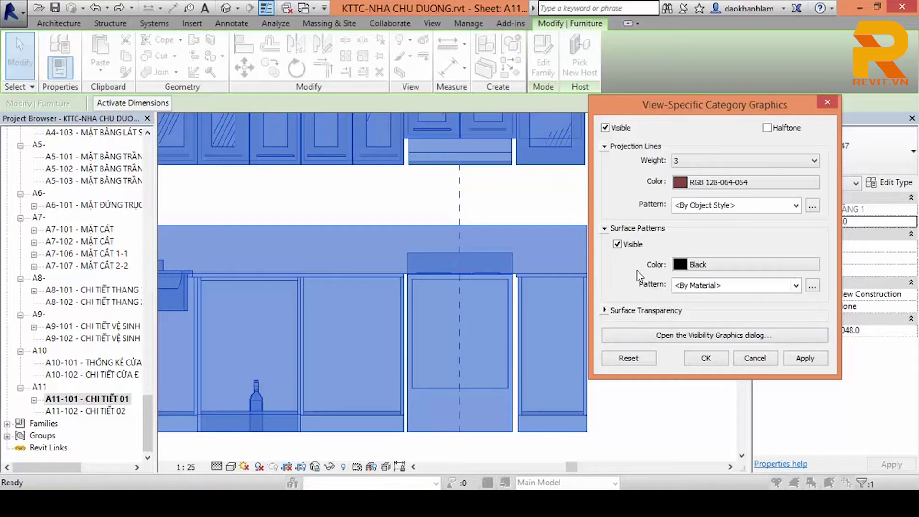
pyautogui.click(621, 246)
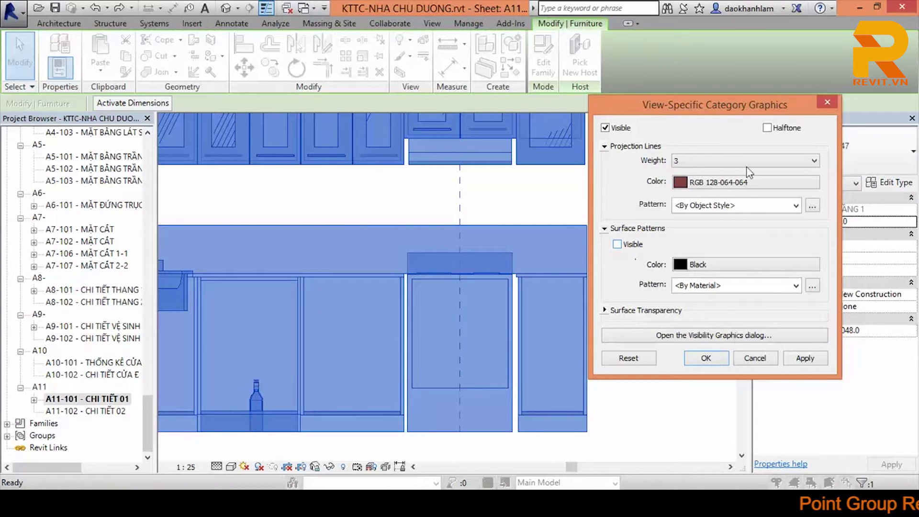
pyautogui.click(710, 336)
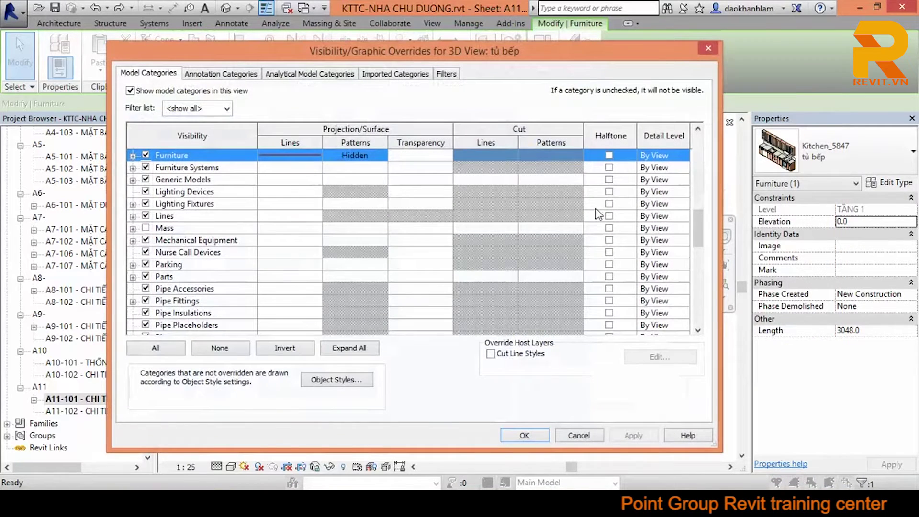
pyautogui.click(510, 437)
# Inspect the overridden cabinets in the tủ bếp view and check their type properties.
pyautogui.click(614, 332)
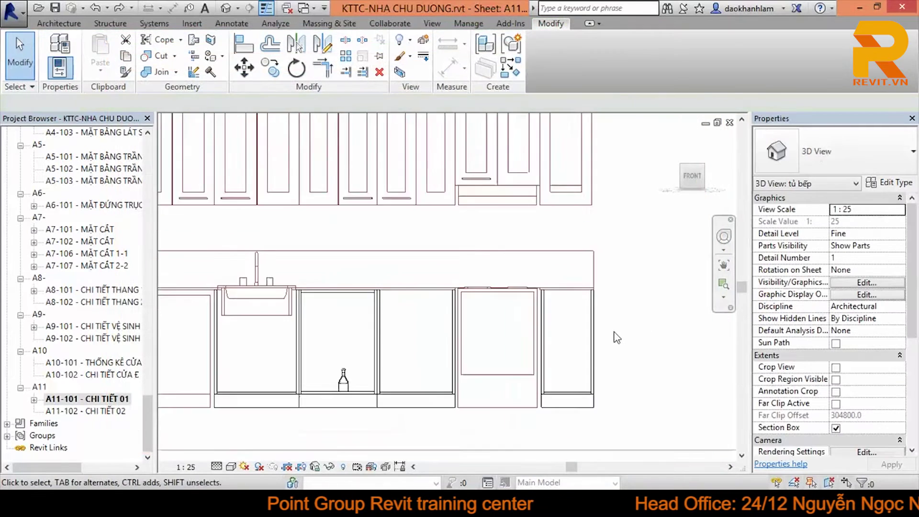
pyautogui.scroll(5, 562, 321)
pyautogui.scroll(-2, 610, 323)
pyautogui.scroll(-1, 543, 242)
pyautogui.scroll(-1, 462, 267)
pyautogui.scroll(1, 462, 289)
pyautogui.scroll(2, 534, 303)
pyautogui.scroll(2, 536, 268)
pyautogui.scroll(2, 525, 276)
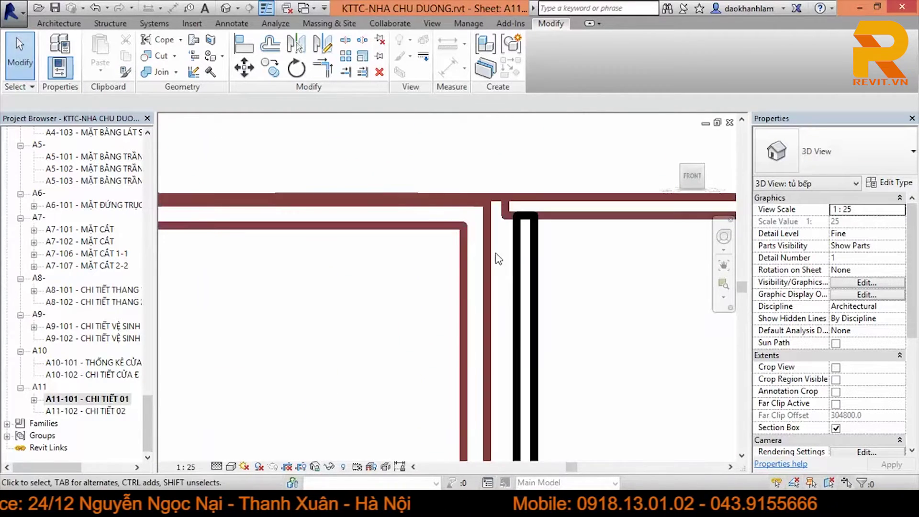
pyautogui.scroll(-2, 494, 256)
pyautogui.scroll(-2, 538, 263)
pyautogui.scroll(-1, 562, 282)
pyautogui.scroll(1, 560, 282)
pyautogui.scroll(1, 565, 278)
pyautogui.scroll(2, 574, 263)
pyautogui.scroll(-1, 574, 263)
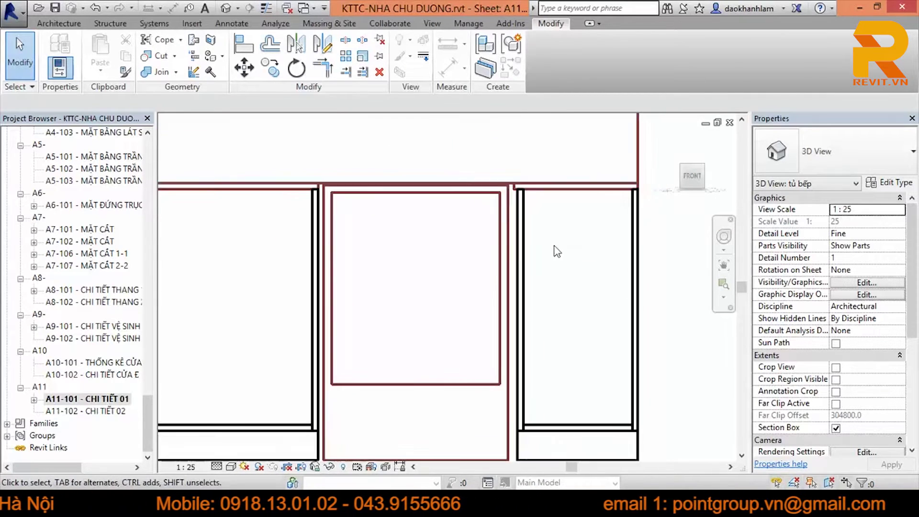
pyautogui.click(528, 251)
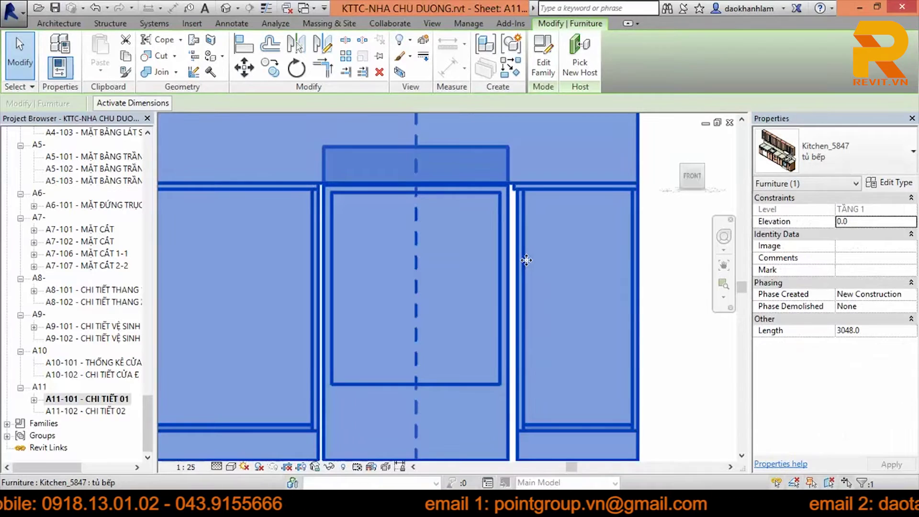
pyautogui.press('Escape')
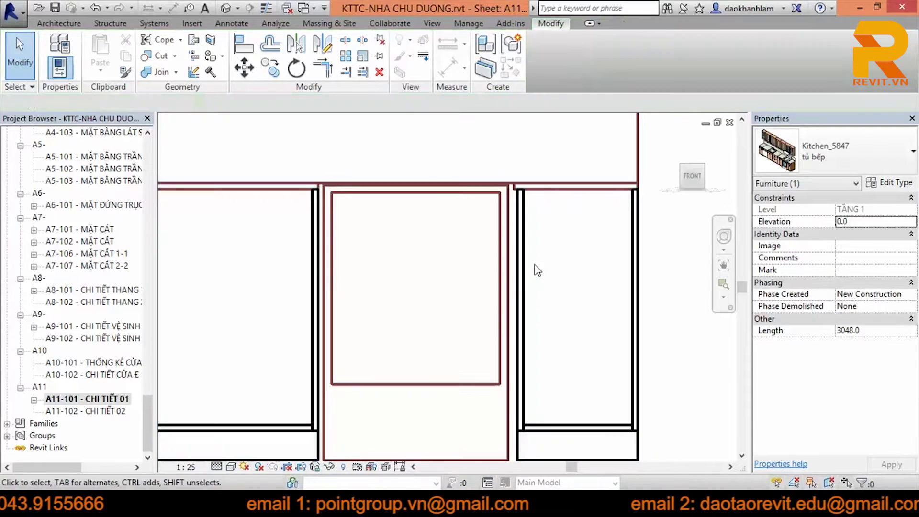
pyautogui.scroll(1, 529, 225)
pyautogui.scroll(-1, 526, 223)
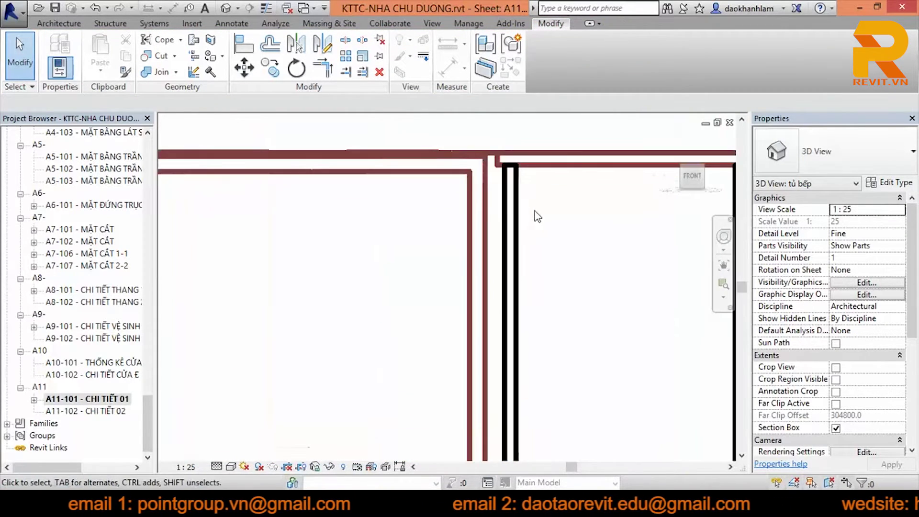
pyautogui.click(509, 211)
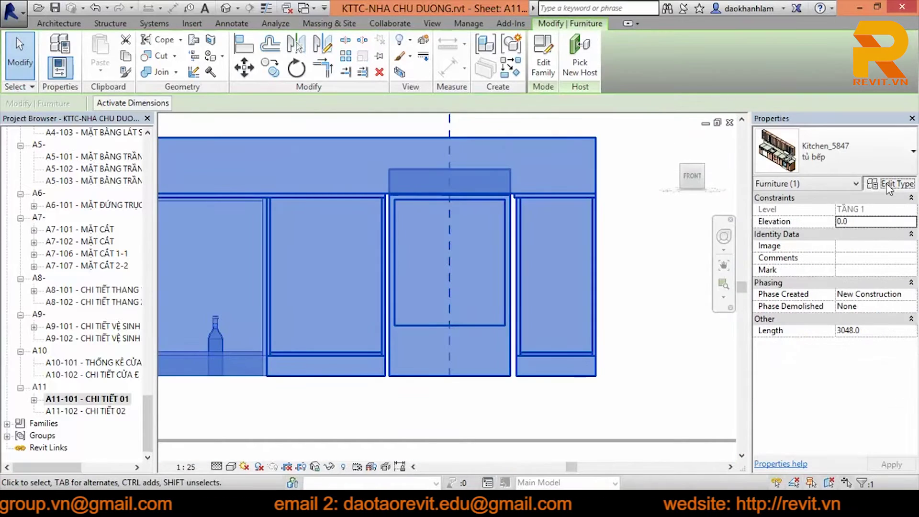
pyautogui.click(889, 182)
pyautogui.press('Escape')
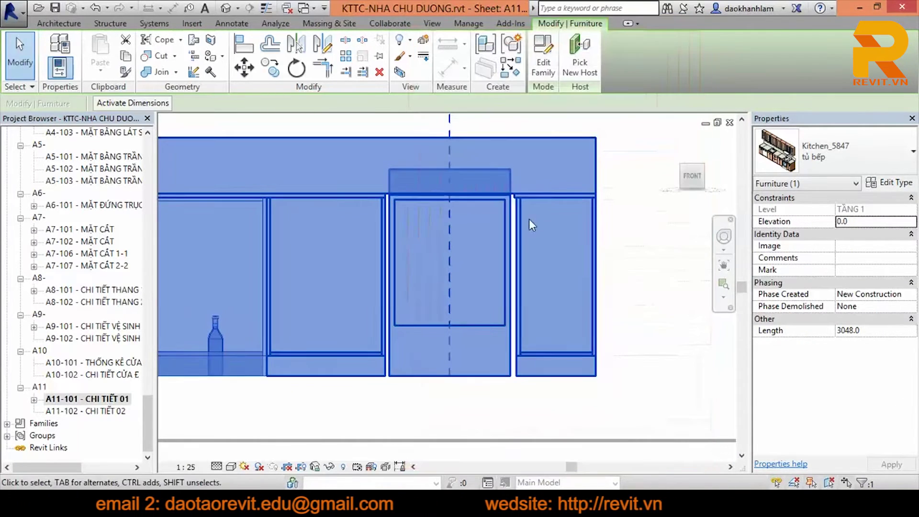
# Re-check the furniture category overrides, including surface transparency, and confirm the dark-red lines.
pyautogui.rightClick(527, 221)
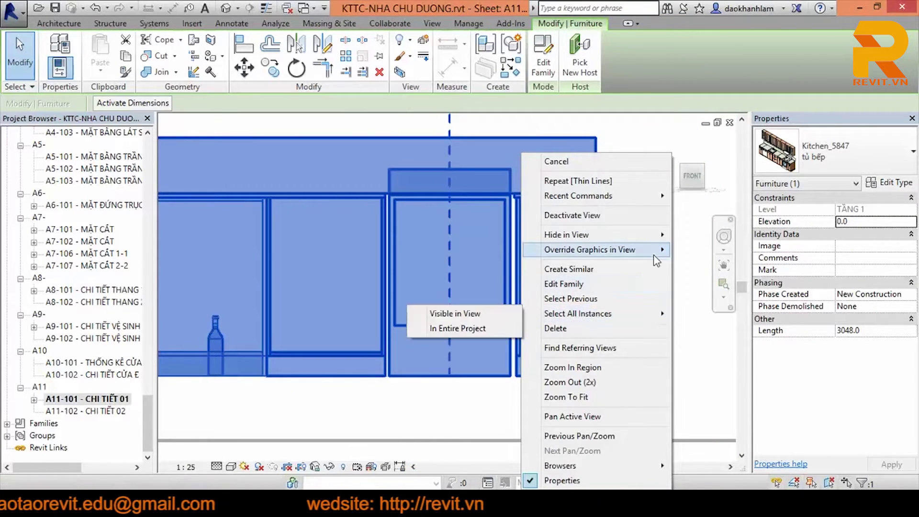
pyautogui.moveTo(590, 249)
pyautogui.click(478, 265)
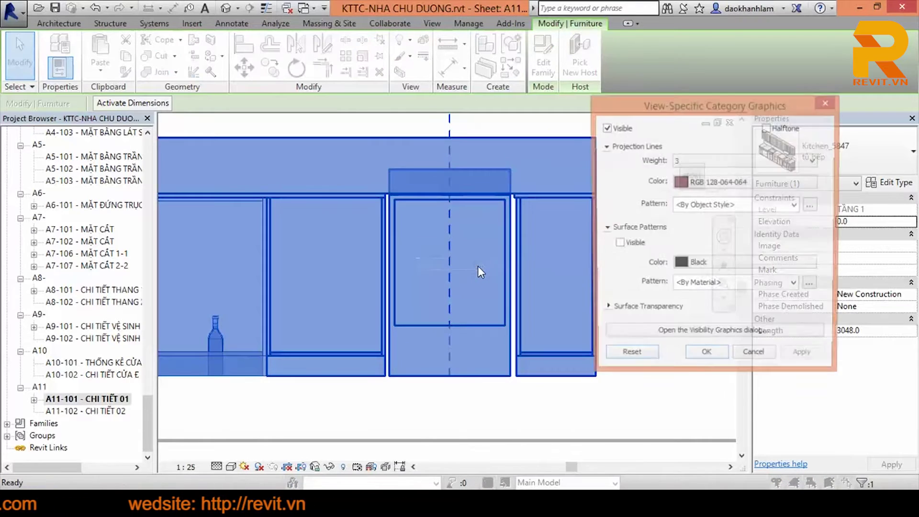
pyautogui.click(637, 245)
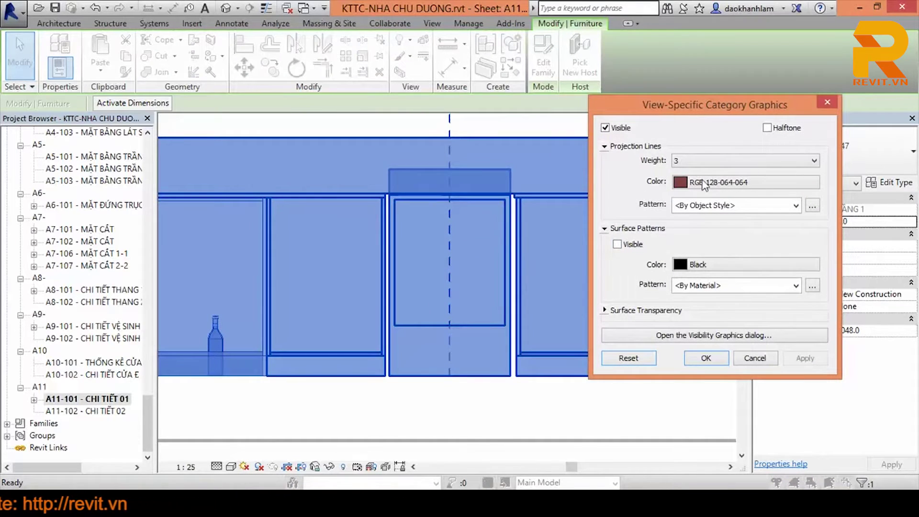
pyautogui.click(607, 310)
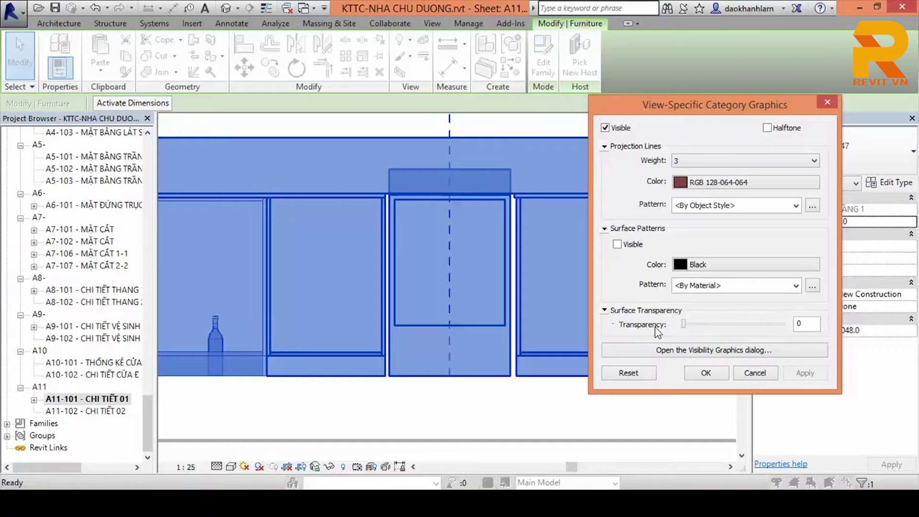
pyautogui.click(605, 311)
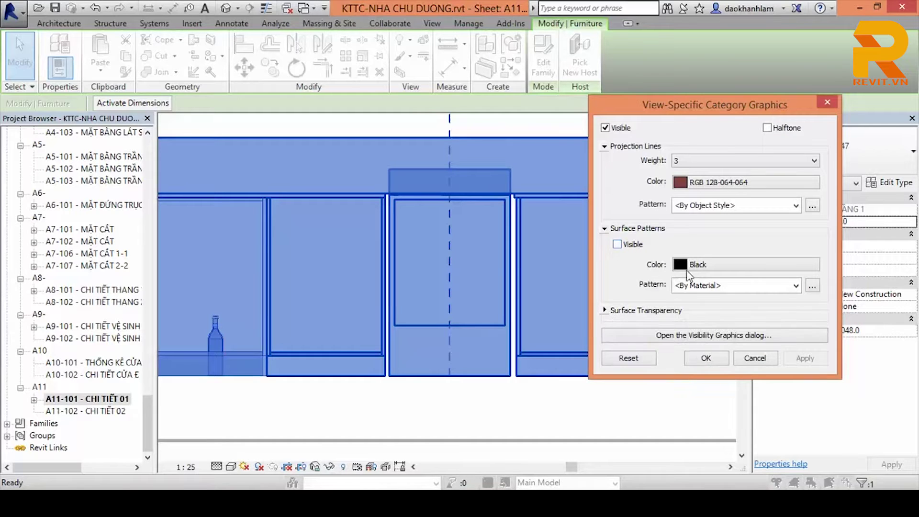
pyautogui.click(827, 102)
pyautogui.click(631, 246)
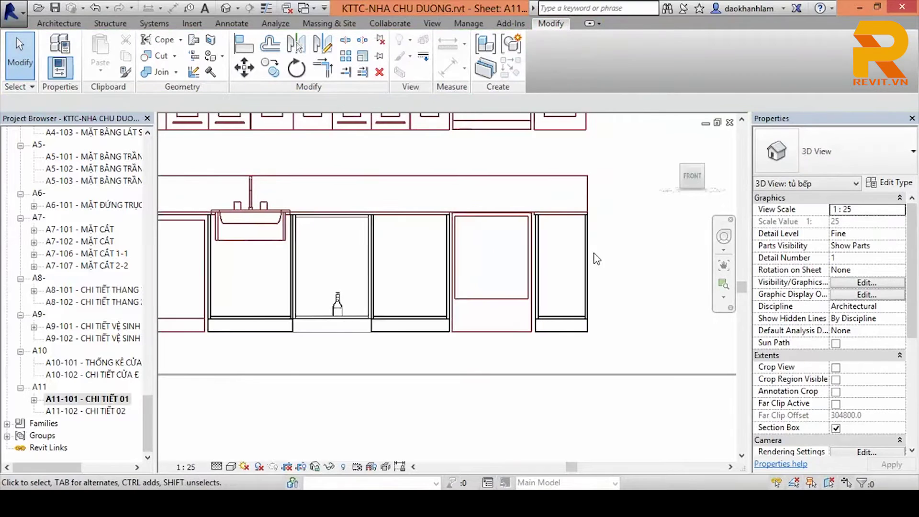
pyautogui.click(589, 256)
# Open the Kitchen_5847 and nested vanity cabinet families, then close both back to sheet A11-101.
pyautogui.doubleClick(590, 256)
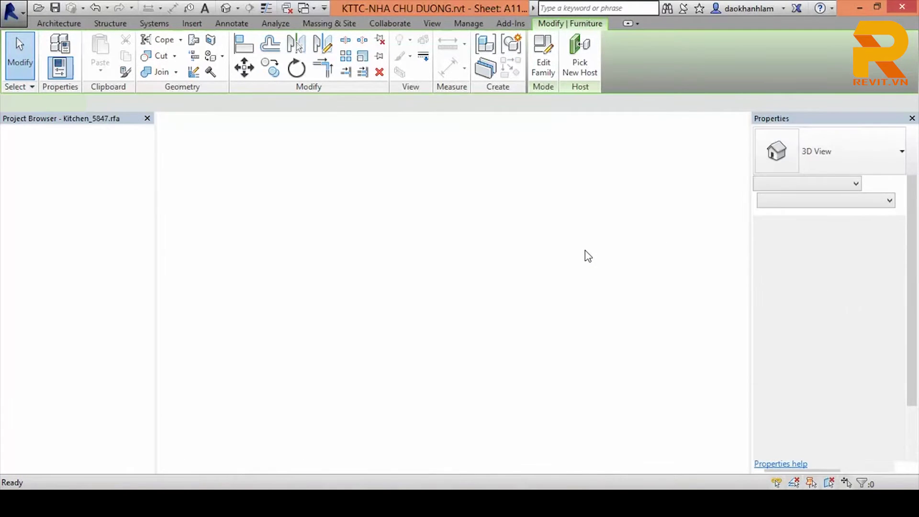
pyautogui.click(435, 329)
pyautogui.doubleClick(435, 329)
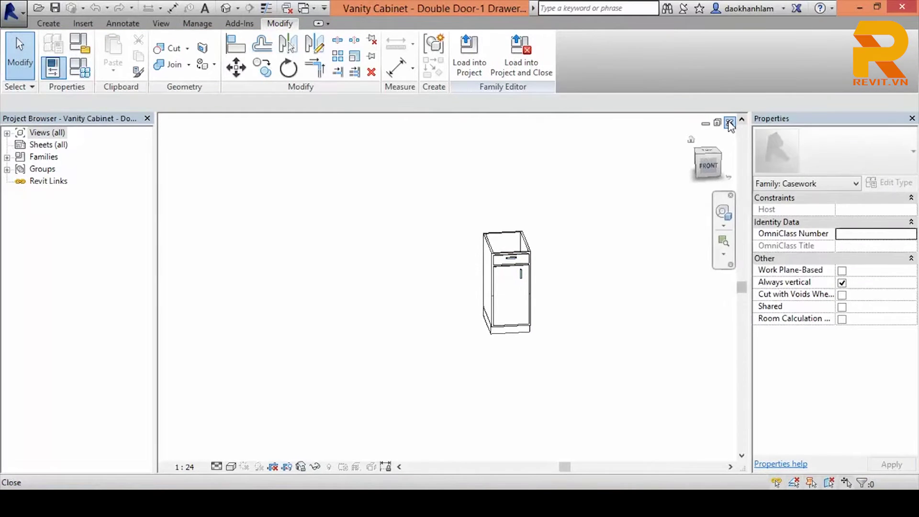
pyautogui.click(729, 122)
pyautogui.scroll(2, 546, 254)
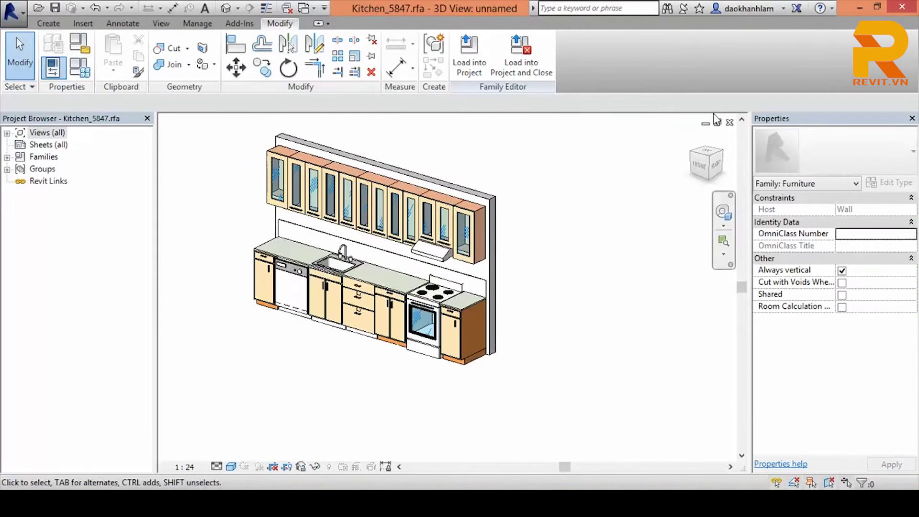
pyautogui.click(729, 123)
pyautogui.click(510, 263)
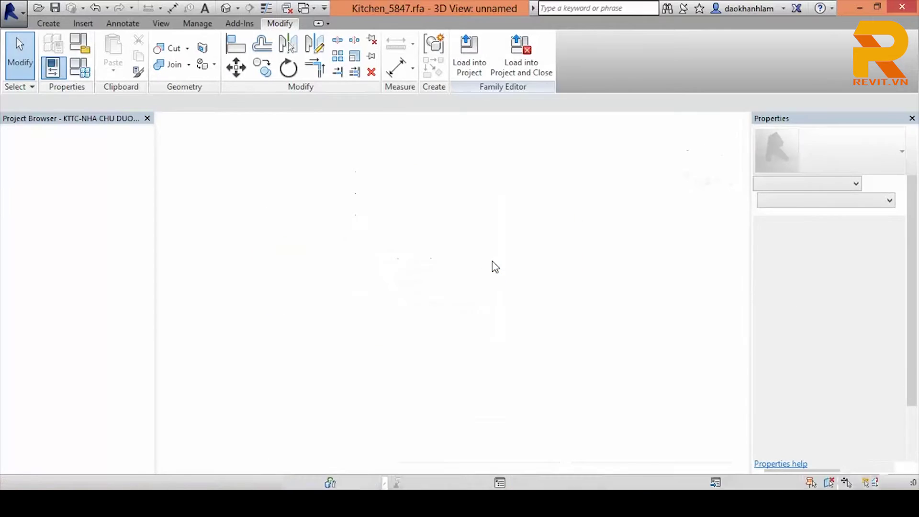
pyautogui.scroll(-2, 495, 267)
pyautogui.scroll(-2, 553, 259)
pyautogui.scroll(-1, 550, 249)
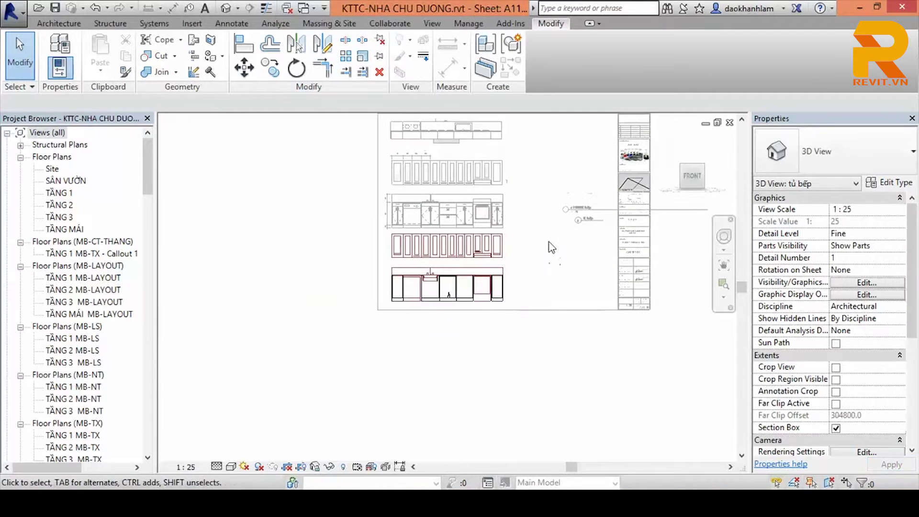
# Deactivate the viewport and move the 'chi tiết tủ bếp' title below the bottom elevation, shortening its line.
pyautogui.rightClick(549, 186)
pyautogui.click(599, 248)
pyautogui.scroll(-1, 565, 251)
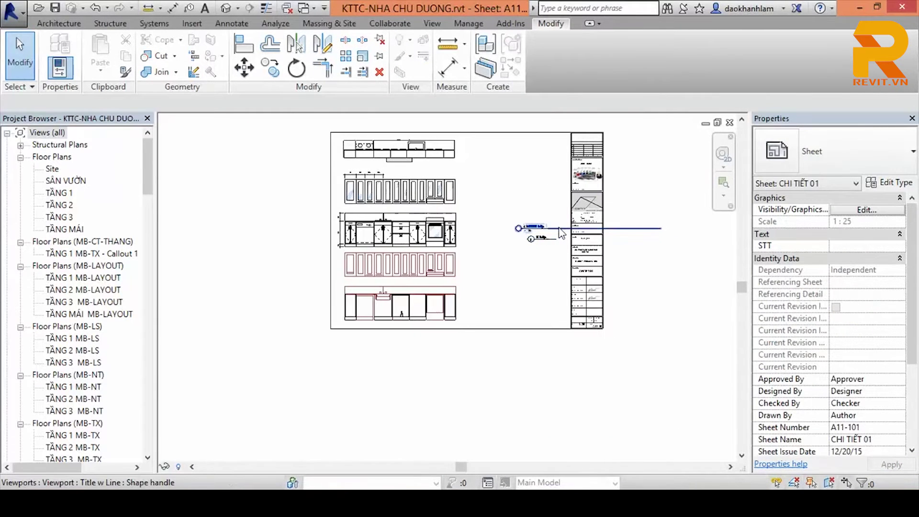
pyautogui.click(555, 226)
pyautogui.moveTo(555, 226); pyautogui.dragTo(526, 277)
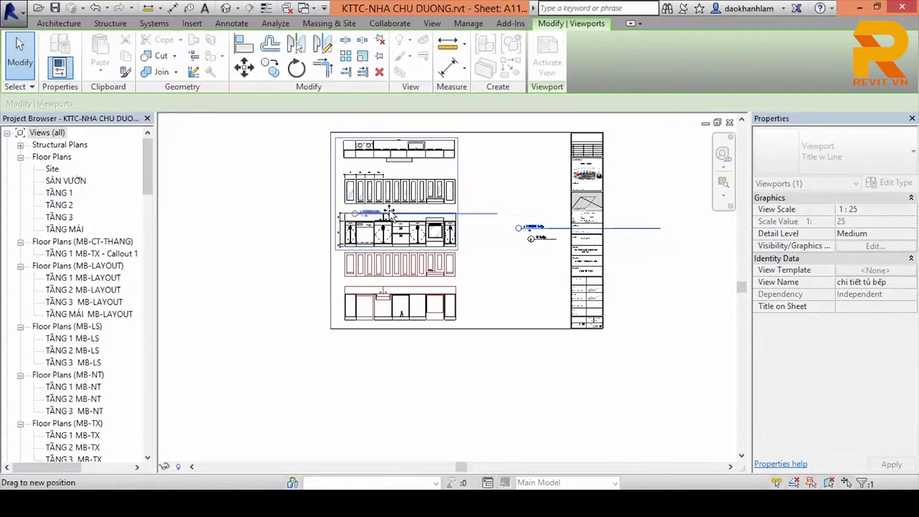
pyautogui.moveTo(390, 214); pyautogui.dragTo(378, 212)
pyautogui.scroll(3, 368, 213)
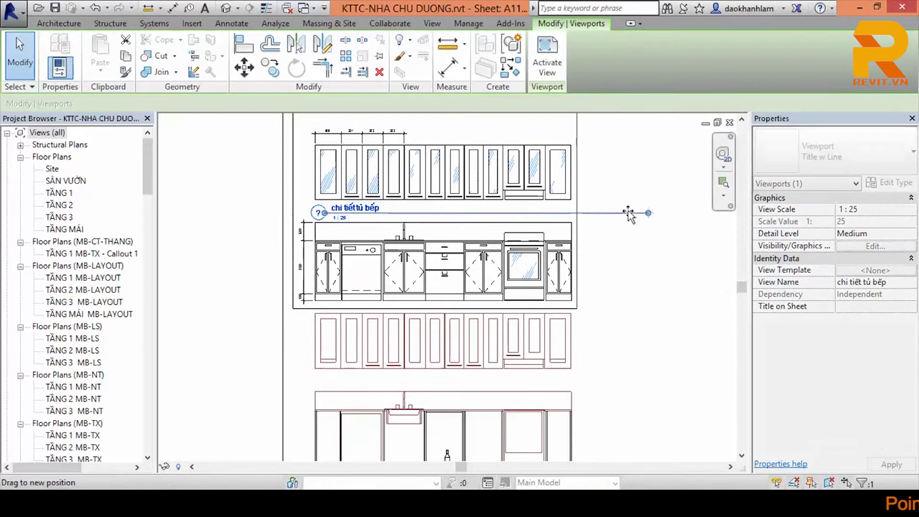
pyautogui.moveTo(628, 213)
pyautogui.mouseDown()
pyautogui.moveTo(389, 212)
pyautogui.moveTo(397, 385)
pyautogui.mouseUp()
pyautogui.scroll(-3, 338, 250)
pyautogui.press('Escape')
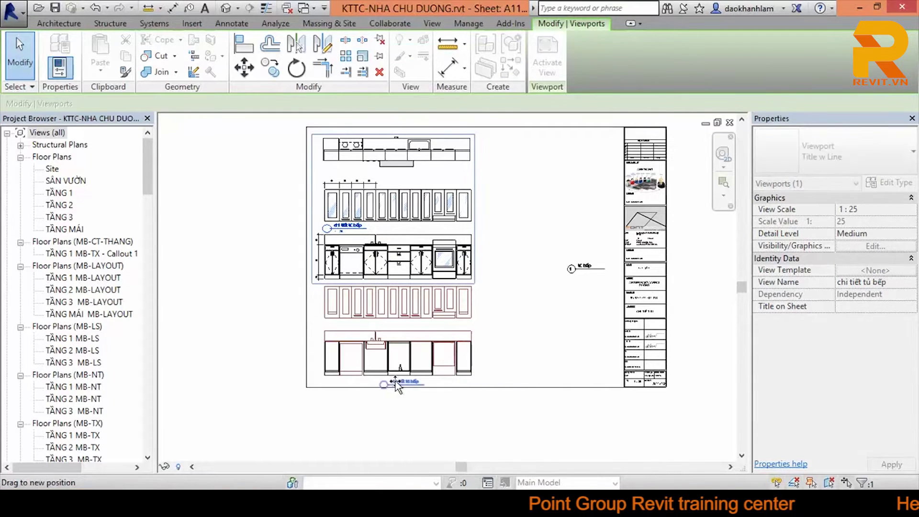
pyautogui.moveTo(397, 385); pyautogui.dragTo(397, 384)
pyautogui.scroll(3, 398, 383)
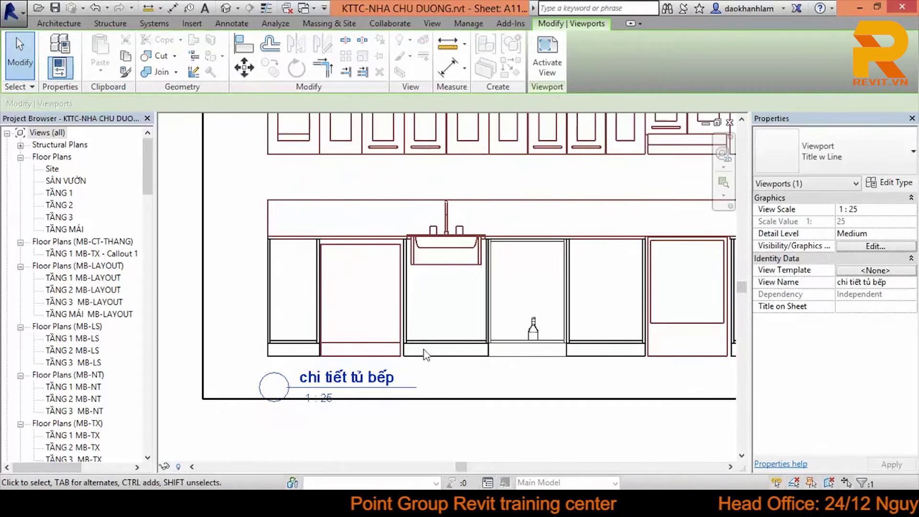
pyautogui.scroll(-3, 425, 354)
# Fine-tune the kitchen elevation viewport title's position and review the full sheet.
pyautogui.click(455, 306)
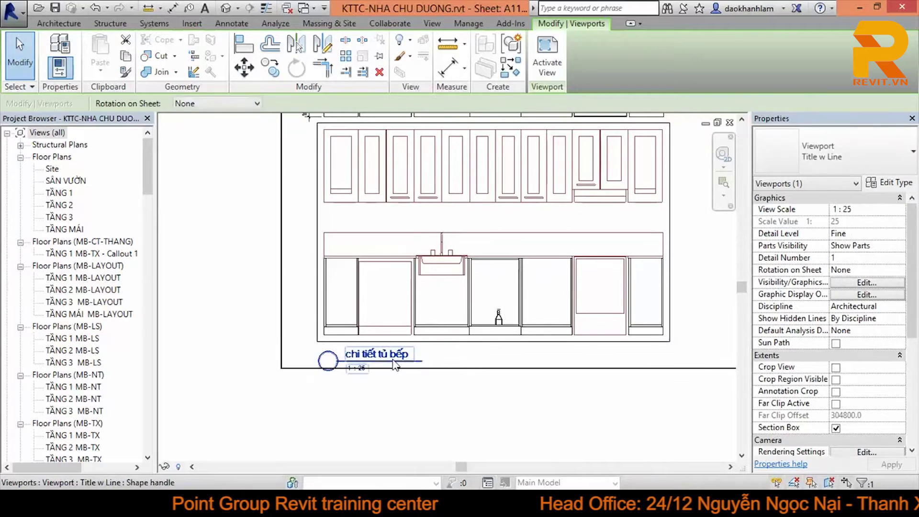
pyautogui.click(446, 381)
pyautogui.scroll(-3, 462, 302)
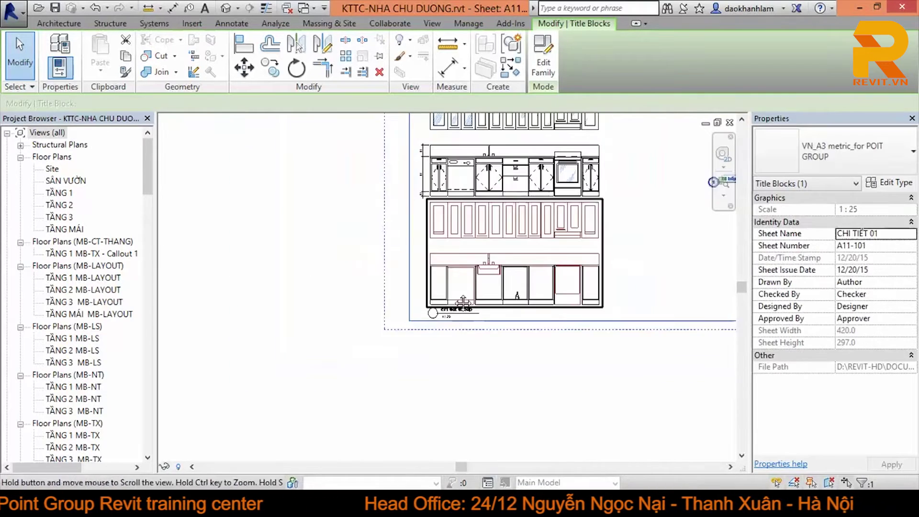
pyautogui.moveTo(463, 302); pyautogui.dragTo(353, 341, button='middle')
pyautogui.click(602, 246)
pyautogui.click(604, 219)
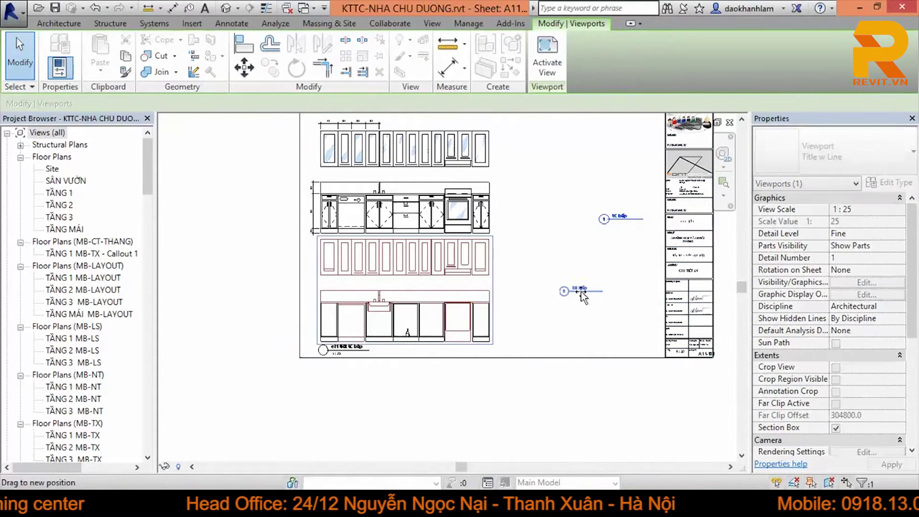
pyautogui.moveTo(581, 292); pyautogui.dragTo(564, 256)
pyautogui.scroll(-2, 565, 257)
pyautogui.click(541, 220)
pyautogui.scroll(2, 541, 220)
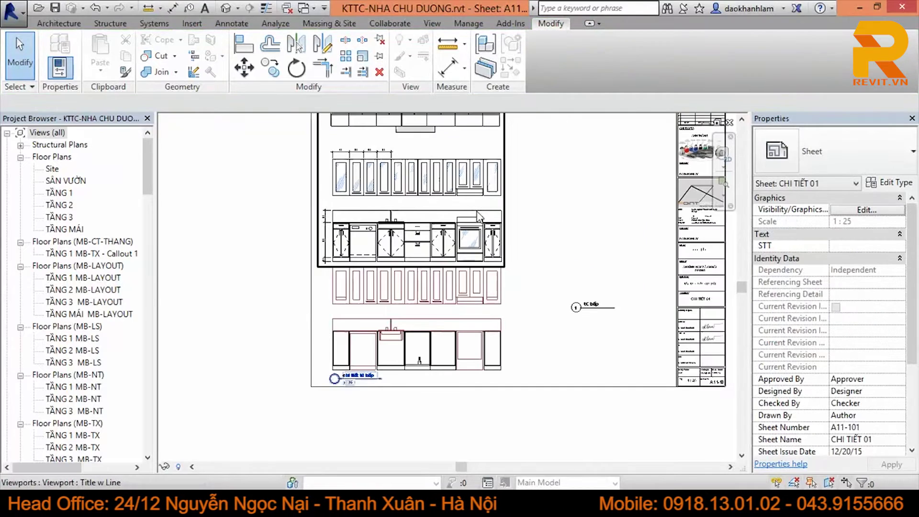
pyautogui.scroll(-1, 485, 214)
pyautogui.scroll(-1, 537, 212)
pyautogui.scroll(-2, 538, 211)
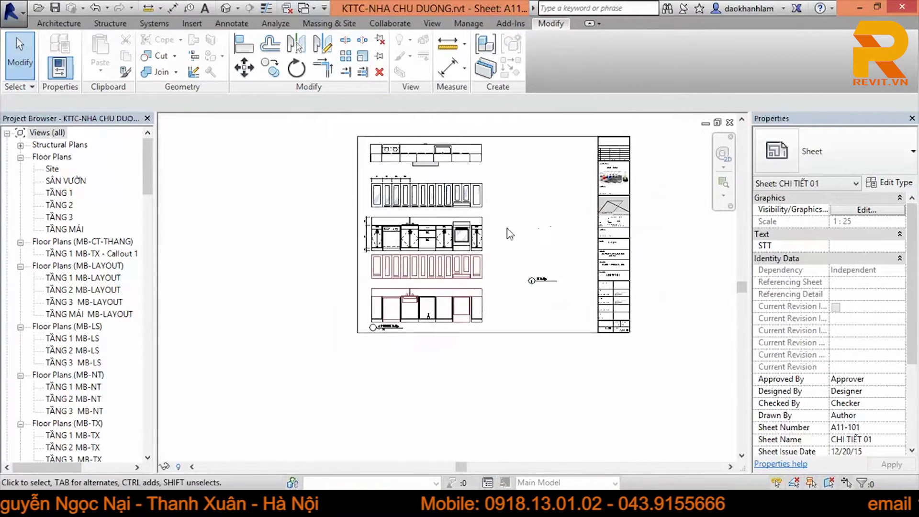
pyautogui.click(192, 24)
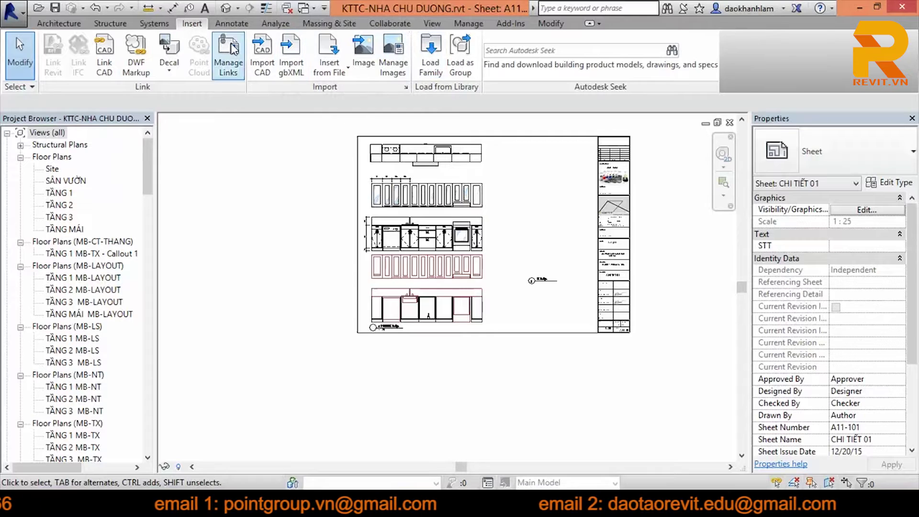
# Nudge the kitchen viewport and bring its 'tủ bếp' title onto the elevations, then deselect.
pyautogui.click(430, 23)
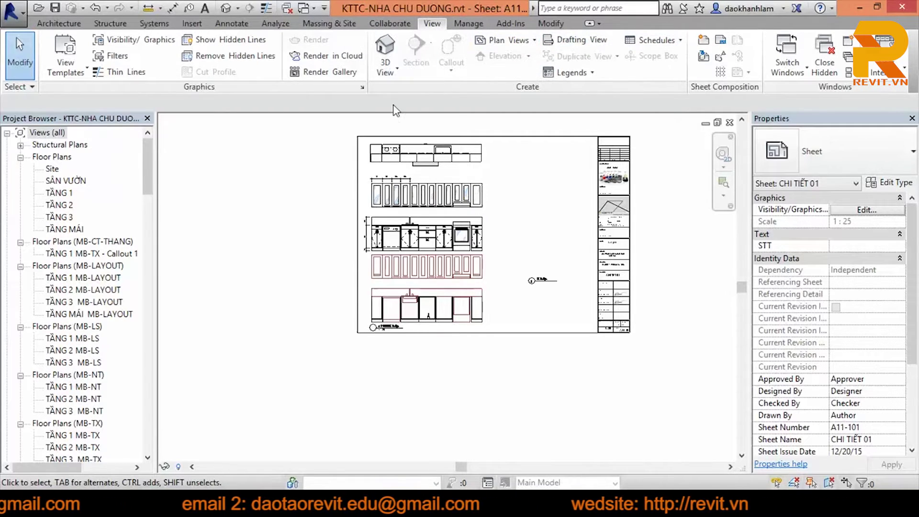
pyautogui.click(486, 214)
pyautogui.moveTo(487, 214); pyautogui.dragTo(487, 211)
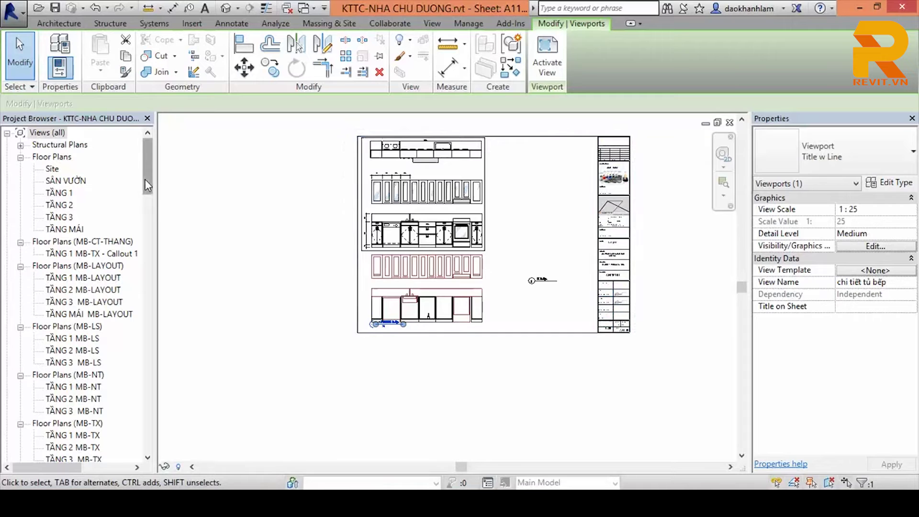
pyautogui.click(516, 219)
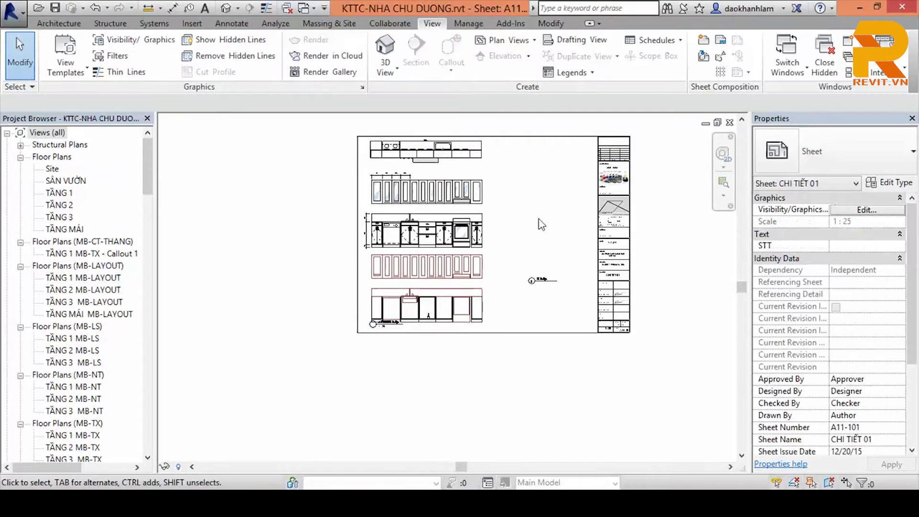
pyautogui.moveTo(540, 221); pyautogui.dragTo(518, 232, button='middle')
pyautogui.click(531, 295)
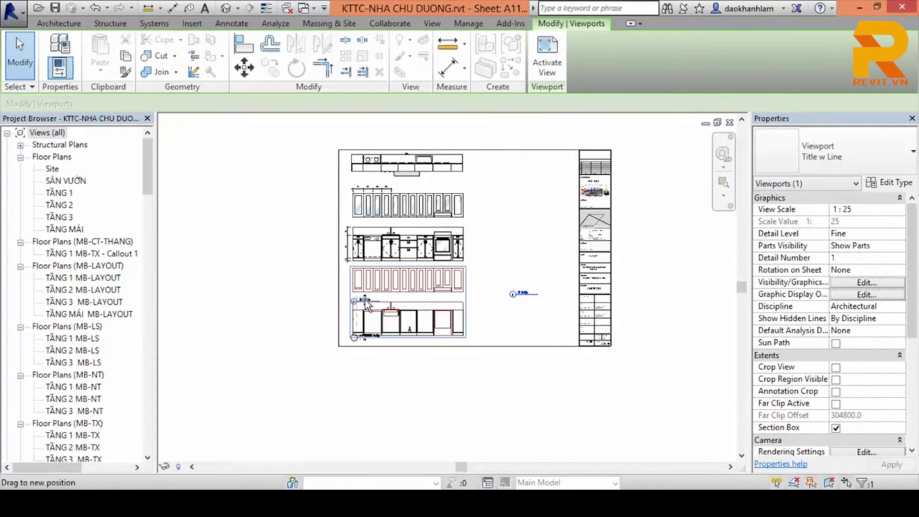
pyautogui.scroll(3, 367, 304)
pyautogui.scroll(3, 373, 306)
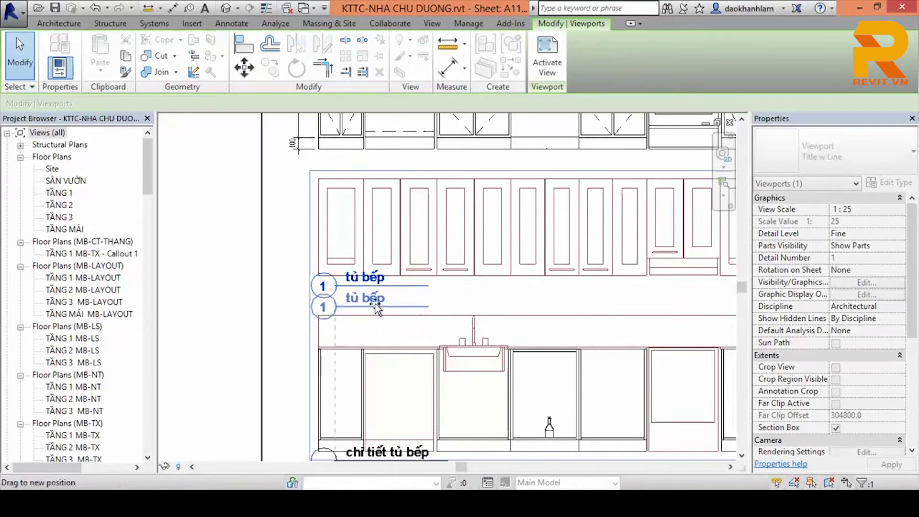
pyautogui.scroll(-3, 381, 300)
pyautogui.press('Escape')
pyautogui.scroll(-3, 381, 300)
pyautogui.scroll(-2, 381, 300)
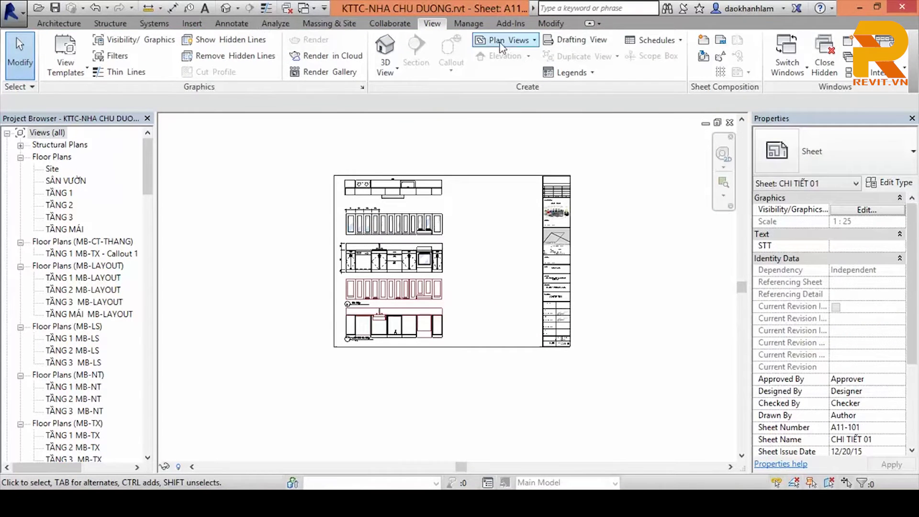
pyautogui.click(587, 75)
# Create 1:20 legend 'chi tiết cửa d1' and place the IntDbl 1500 x 2200 mm door in front elevation.
pyautogui.click(551, 91)
pyautogui.write('chi tiết cửa d1')
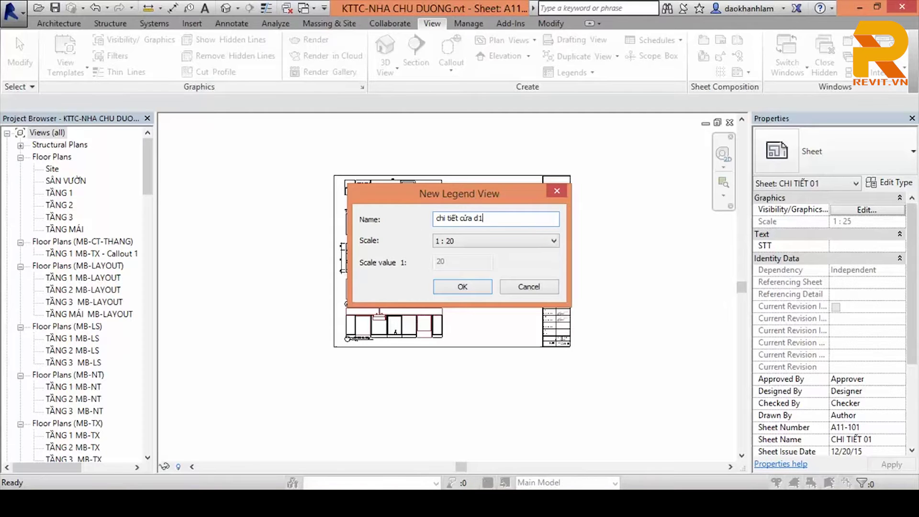
pyautogui.click(468, 283)
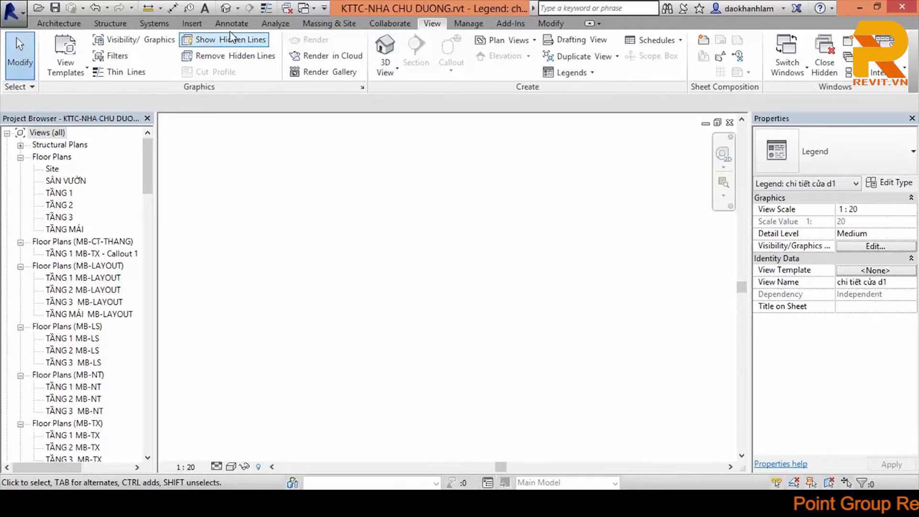
pyautogui.click(231, 23)
pyautogui.click(343, 73)
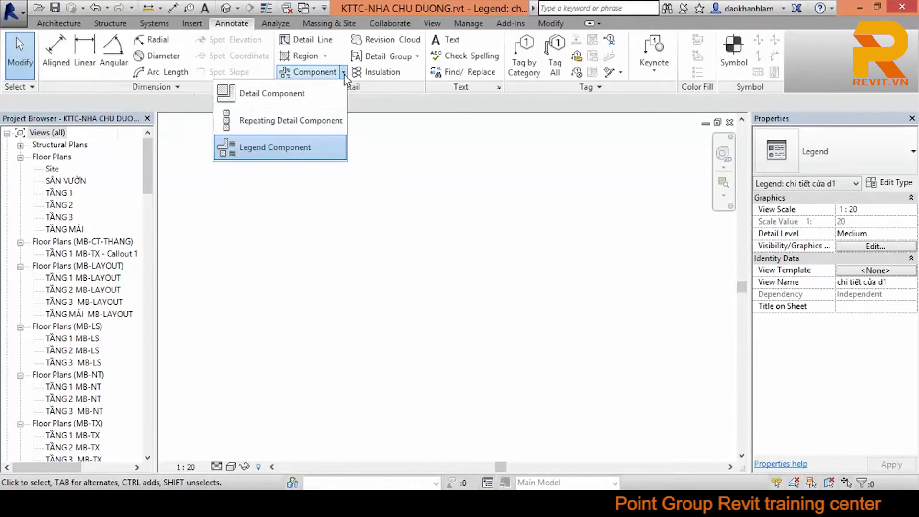
pyautogui.click(290, 149)
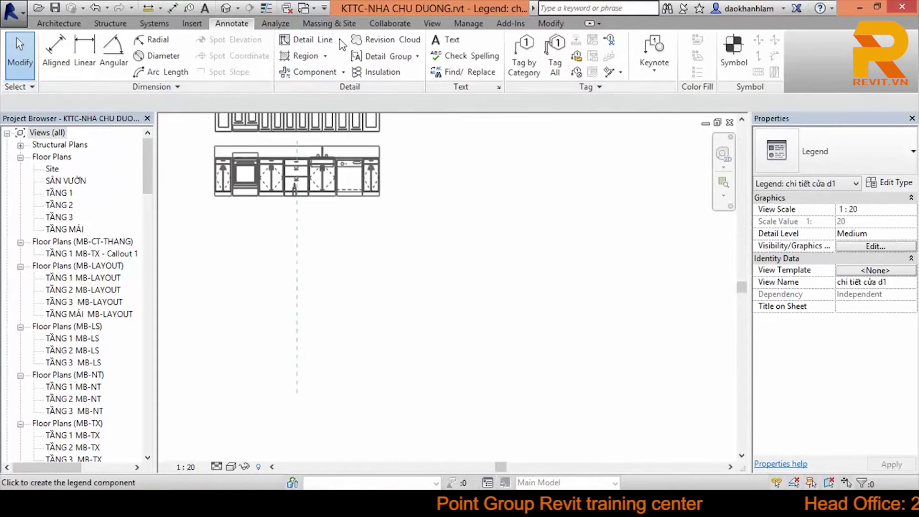
pyautogui.click(176, 104)
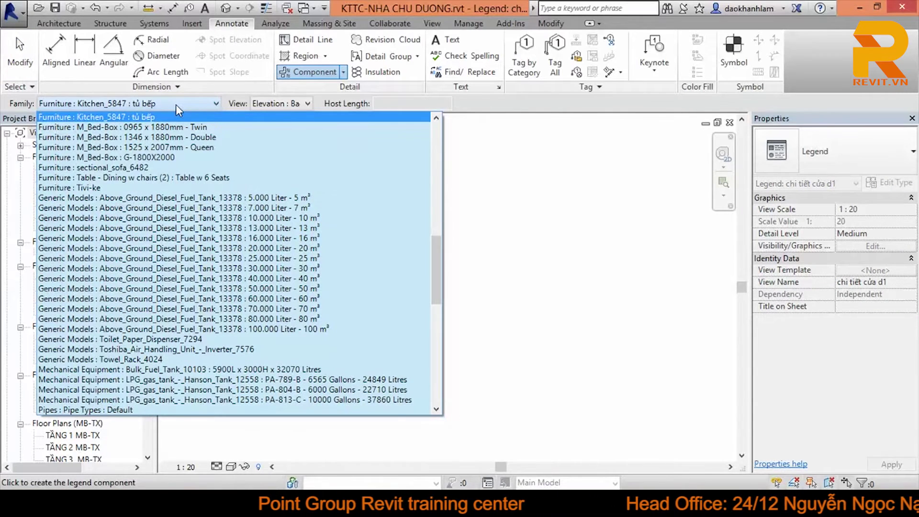
pyautogui.press('d')
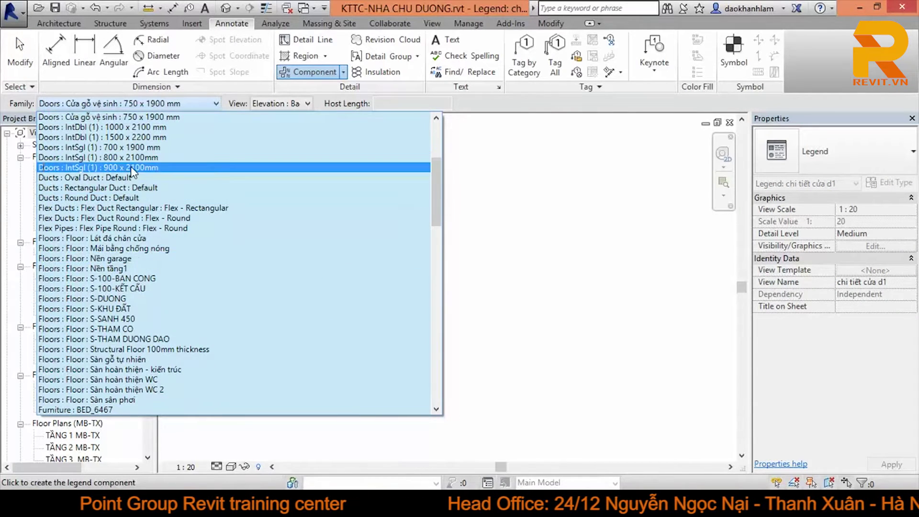
pyautogui.scroll(1, 130, 166)
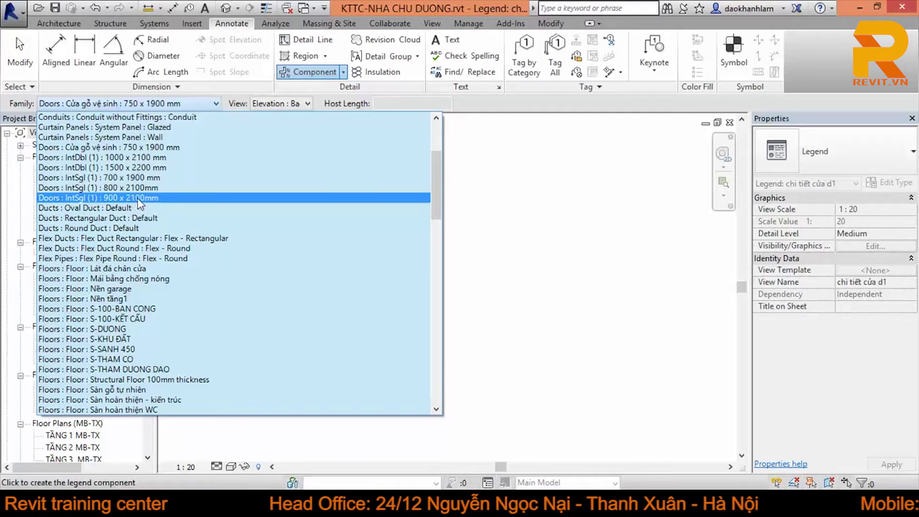
pyautogui.click(147, 168)
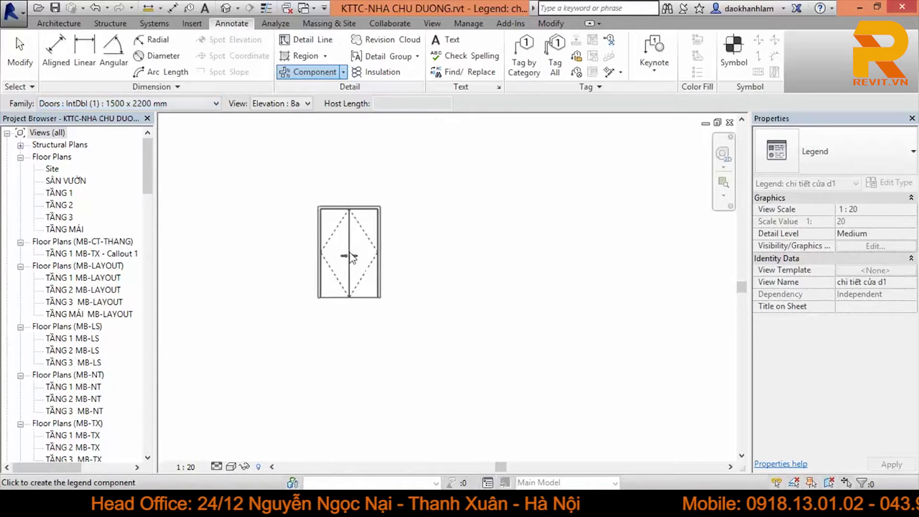
pyautogui.click(344, 232)
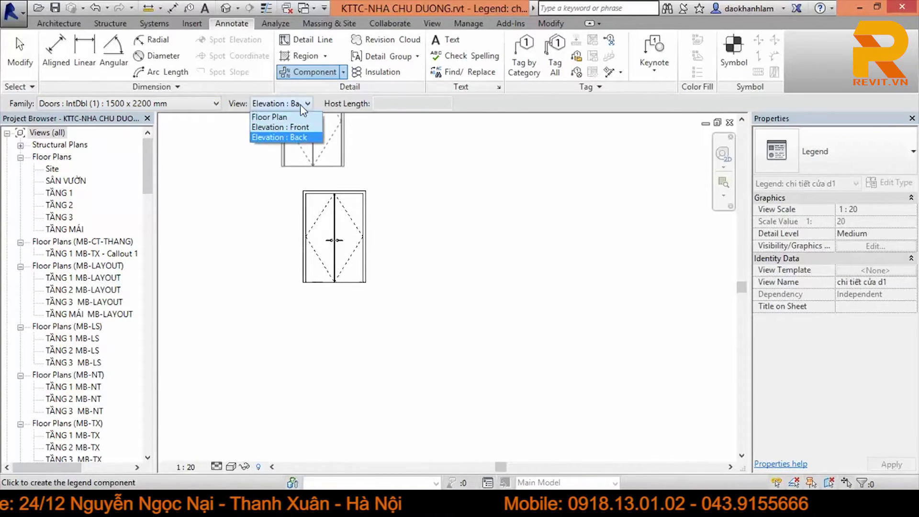
pyautogui.click(298, 132)
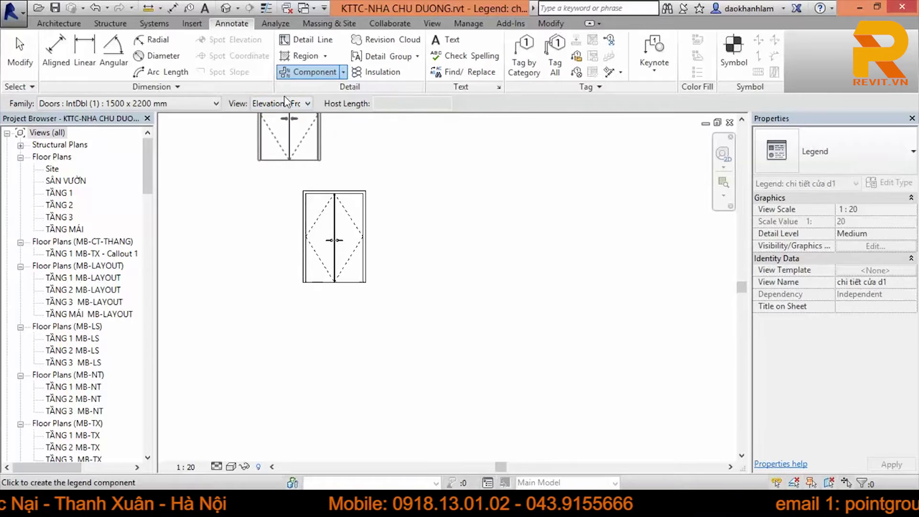
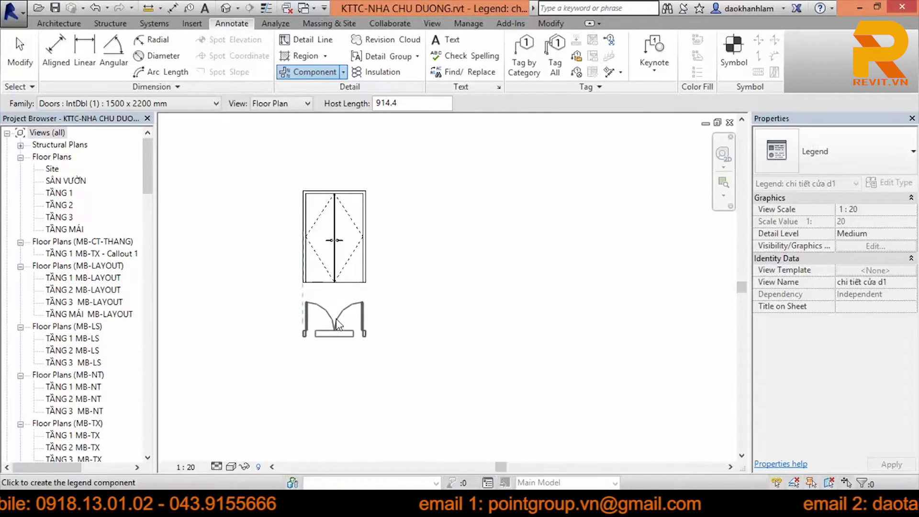
# Place the double door legend component with View set to Floor Plan and stop further placement.
pyautogui.click(308, 106)
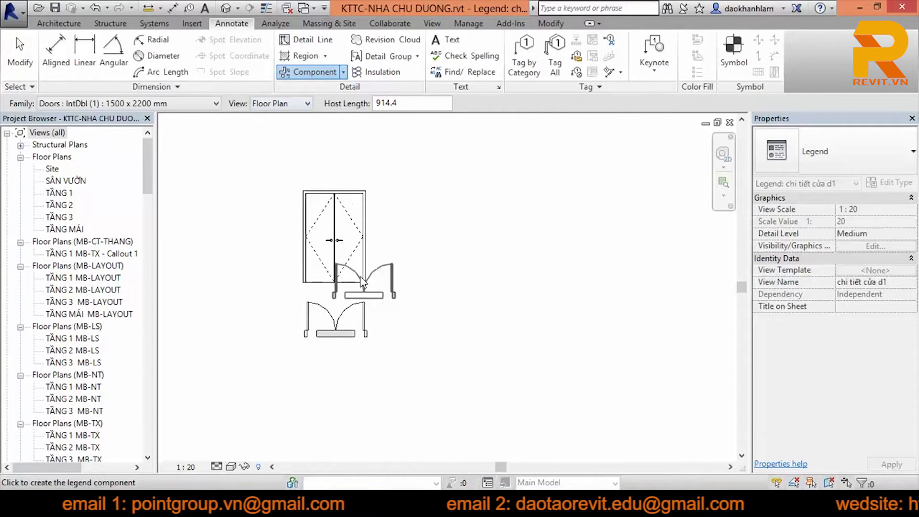
pyautogui.rightClick(426, 191)
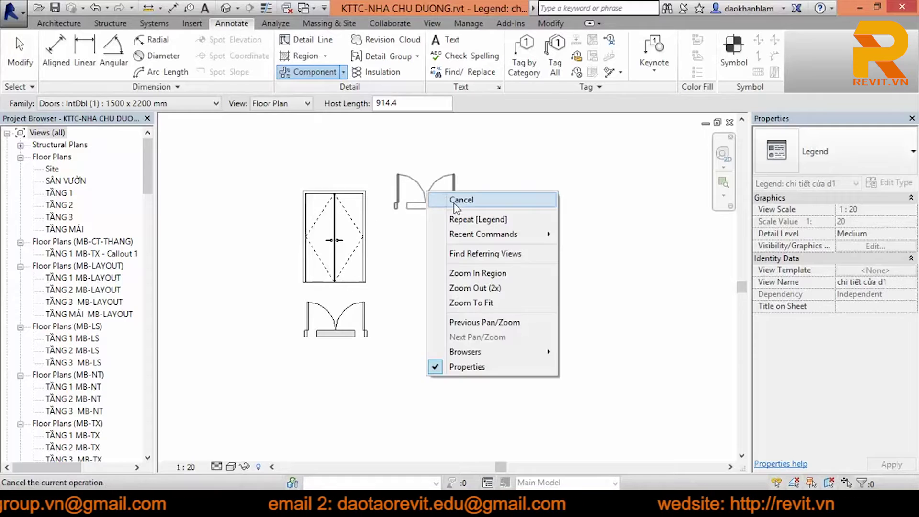
pyautogui.click(454, 200)
pyautogui.scroll(4, 352, 332)
pyautogui.click(360, 368)
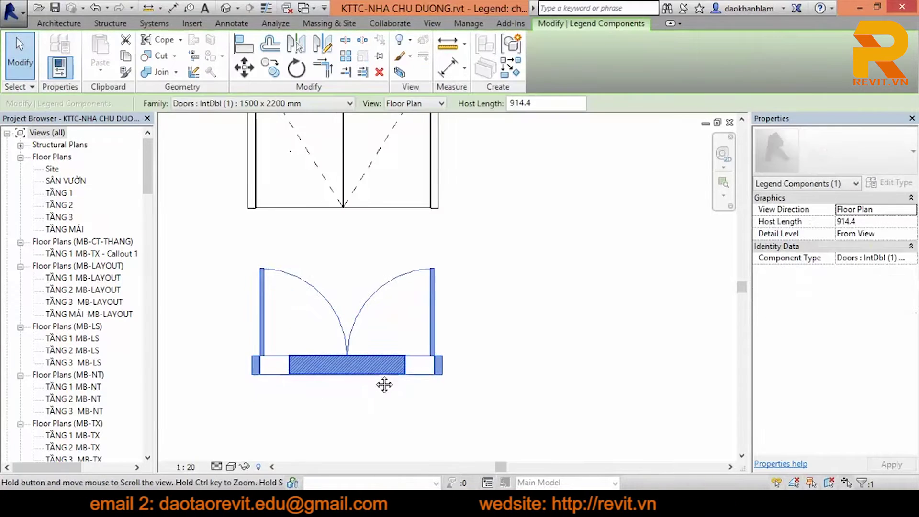
pyautogui.moveTo(384, 384); pyautogui.dragTo(377, 372, button='middle')
pyautogui.click(377, 372)
pyautogui.click(430, 283)
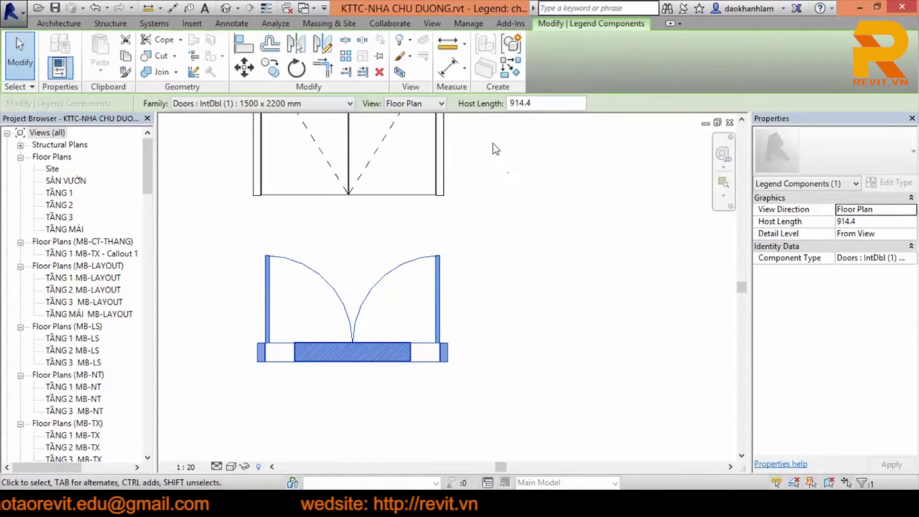
# Raise the legend door's Host Length to 1800 so hatched wall ends show.
pyautogui.click(432, 104)
pyautogui.click(404, 116)
pyautogui.press('Tab')
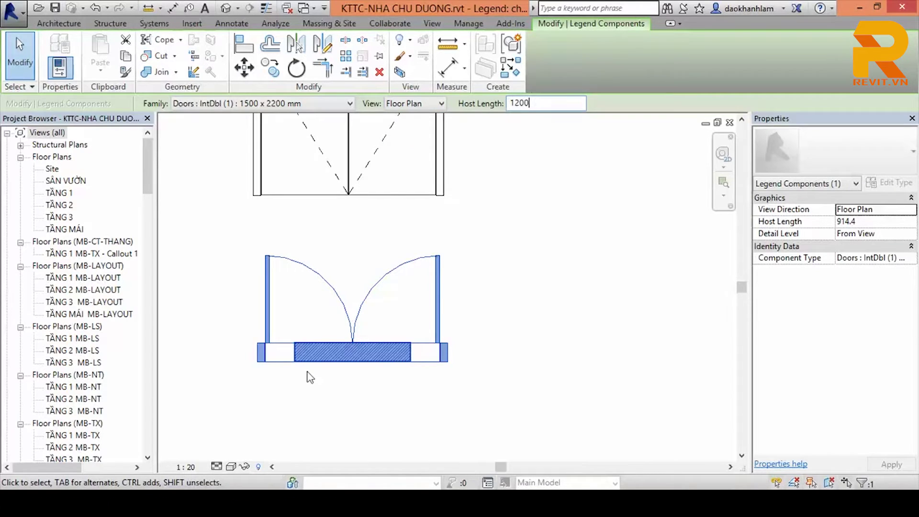
pyautogui.press('Return')
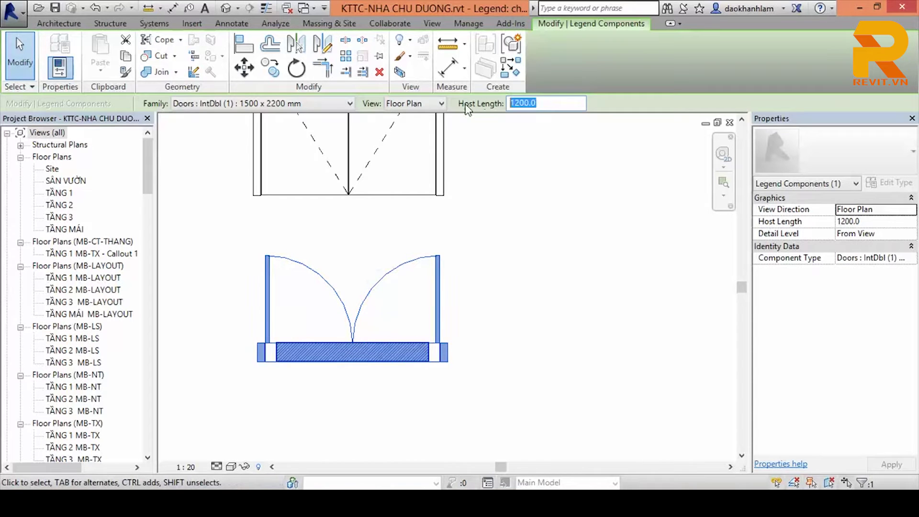
pyautogui.write('1500')
pyautogui.press('Return')
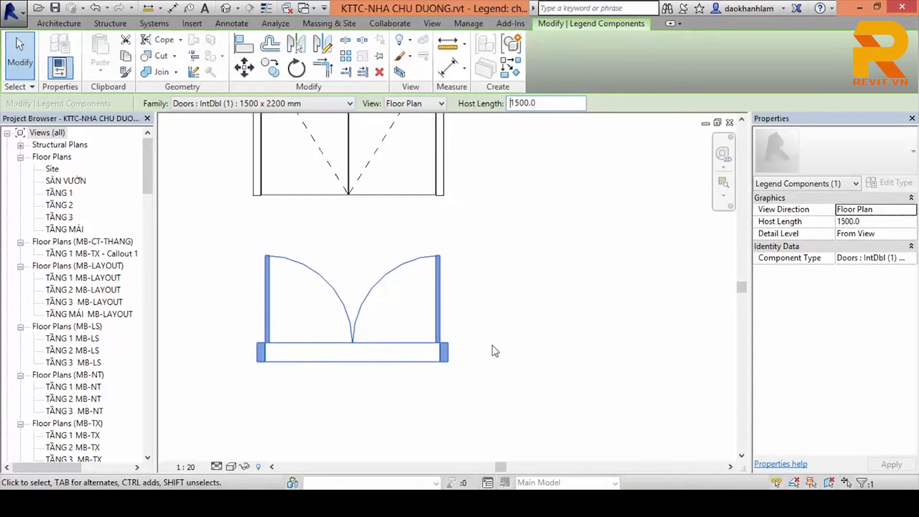
pyautogui.click(492, 346)
pyautogui.click(444, 354)
pyautogui.click(473, 368)
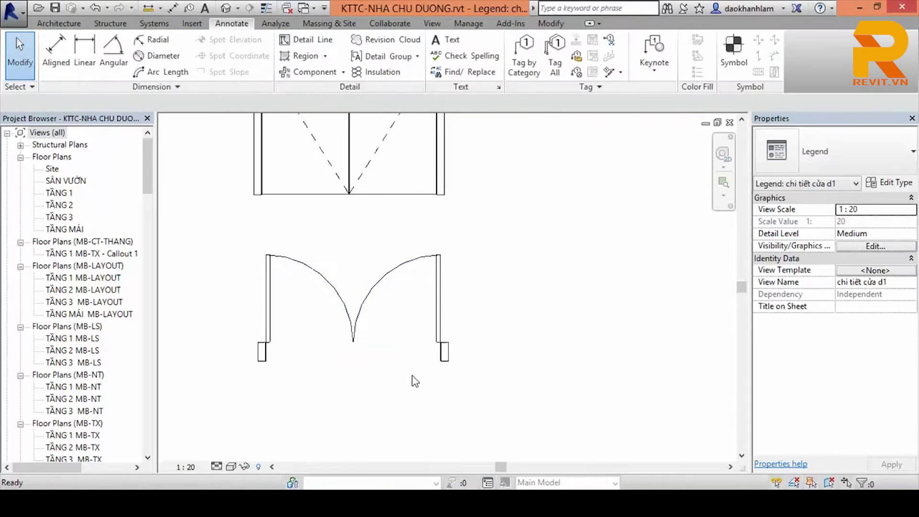
pyautogui.scroll(2, 328, 367)
pyautogui.click(383, 362)
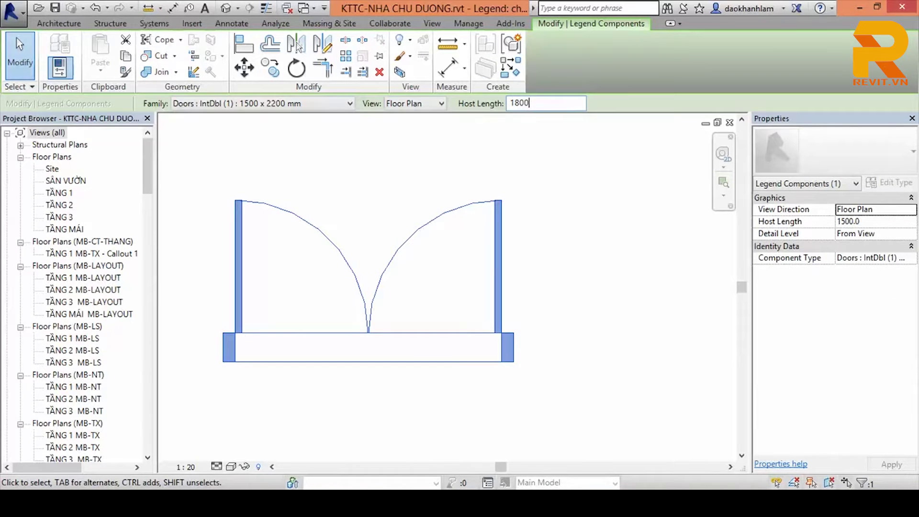
pyautogui.click(556, 295)
pyautogui.scroll(3, 311, 387)
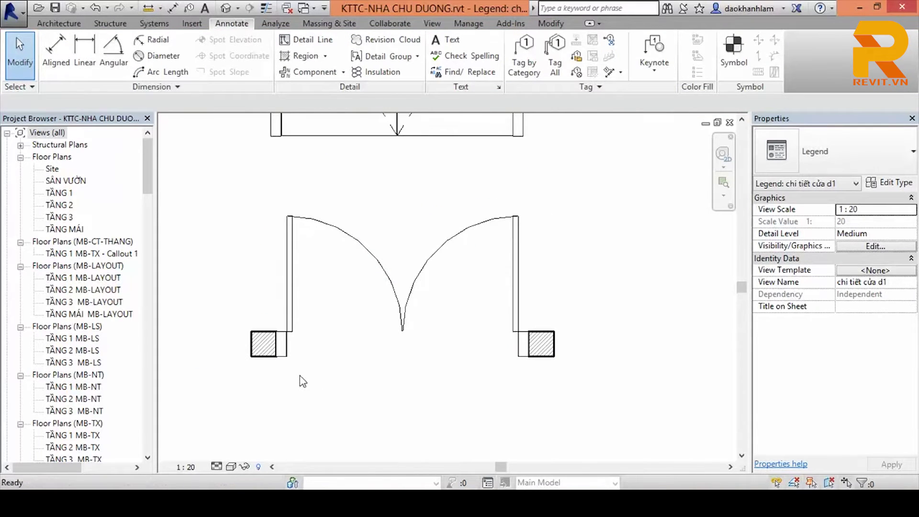
# Add an aligned dimension string reading 63, 1374, 63 below the legend door.
pyautogui.press('d')
pyautogui.press('i')
pyautogui.scroll(1, 338, 402)
pyautogui.scroll(1, 338, 402)
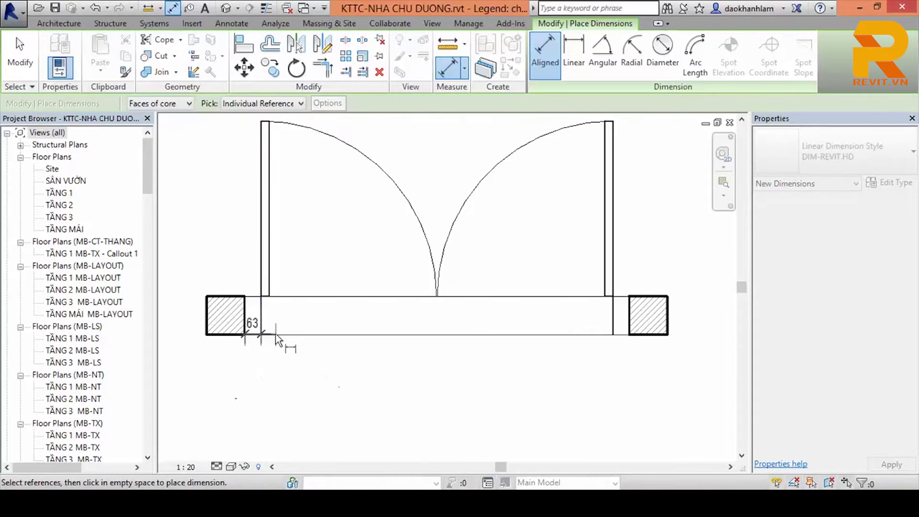
pyautogui.click(631, 330)
pyautogui.click(674, 332)
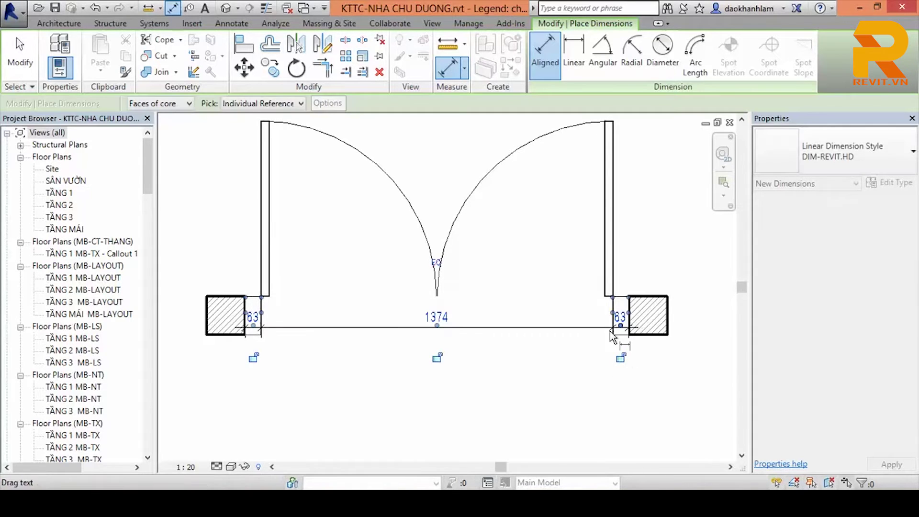
pyautogui.press('Escape')
pyautogui.click(467, 327)
pyautogui.keyDown('ctrl'); pyautogui.moveTo(468, 327); pyautogui.dragTo(467, 361); pyautogui.keyUp('ctrl')
pyautogui.click(555, 62)
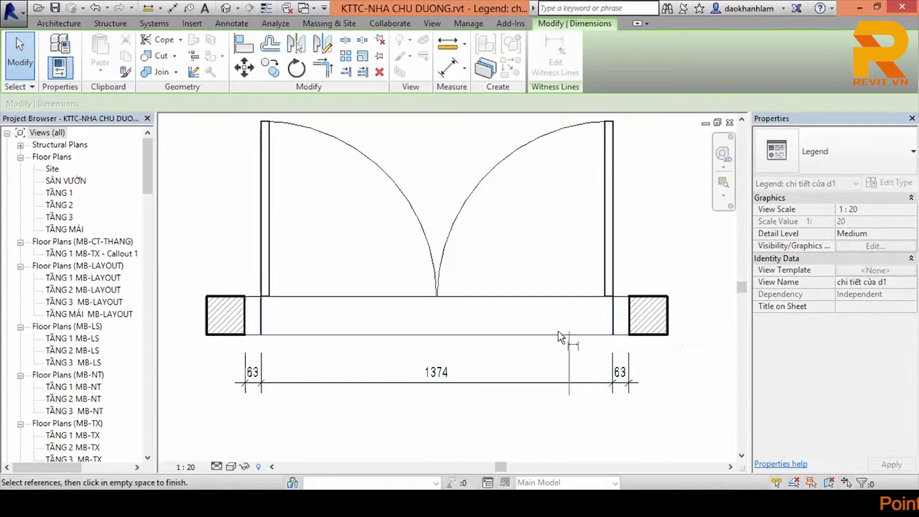
pyautogui.click(531, 365)
pyautogui.click(611, 365)
pyautogui.scroll(-2, 610, 364)
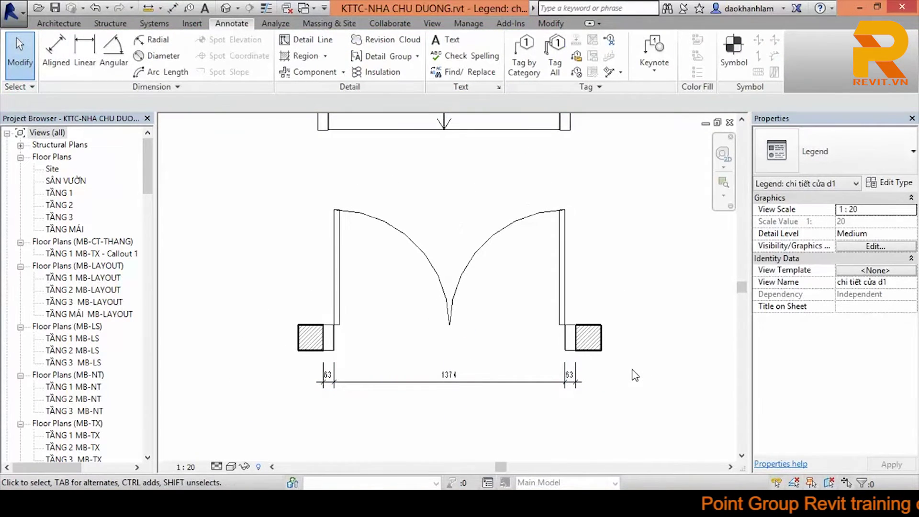
pyautogui.scroll(2, 605, 373)
# Begin a second aligned dimension at the right wall pier, then cancel it.
pyautogui.press('d')
pyautogui.press('i')
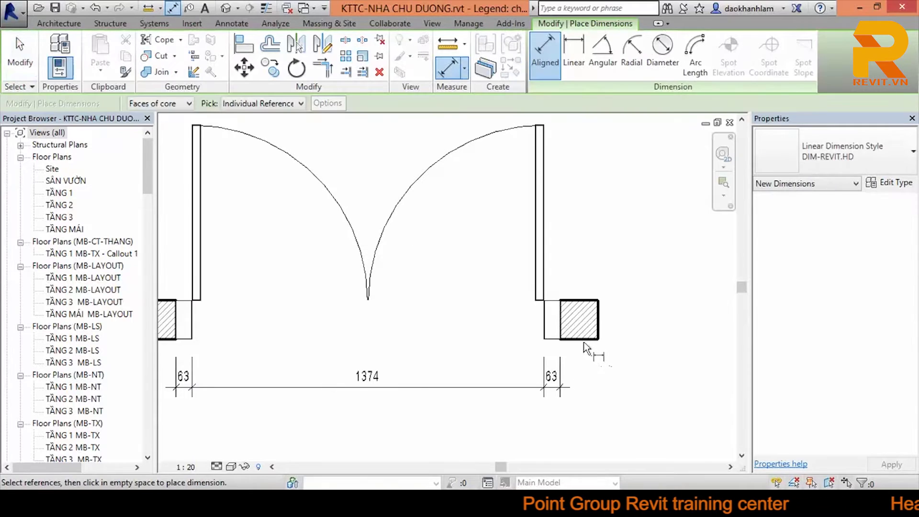
pyautogui.click(553, 340)
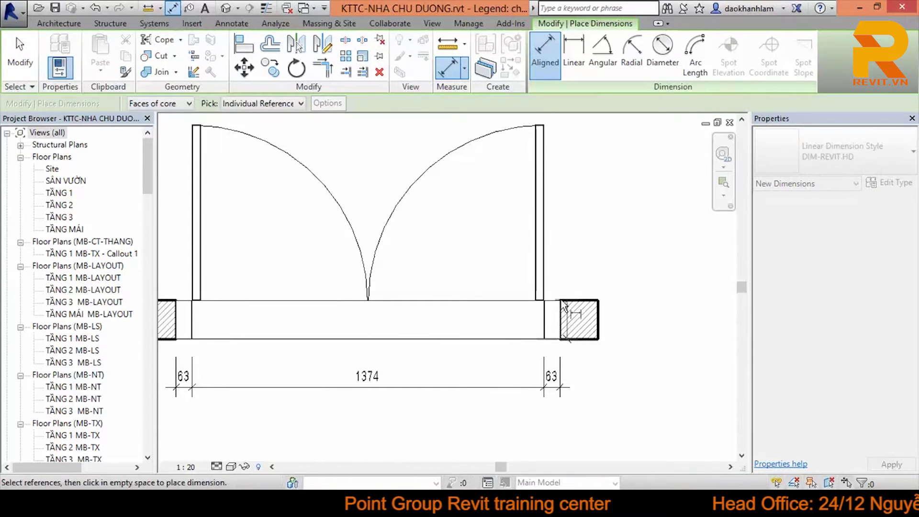
pyautogui.moveTo(588, 304); pyautogui.dragTo(516, 305, button='middle')
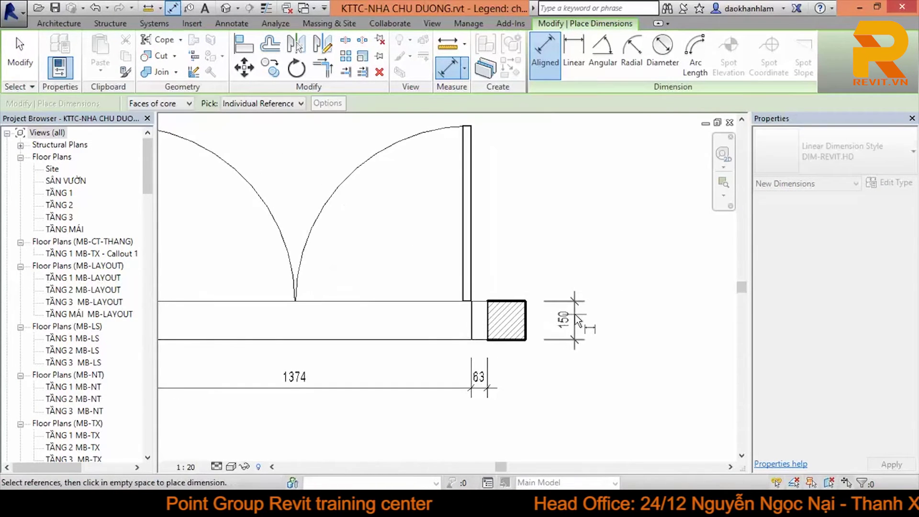
pyautogui.moveTo(578, 321); pyautogui.dragTo(504, 377, button='middle')
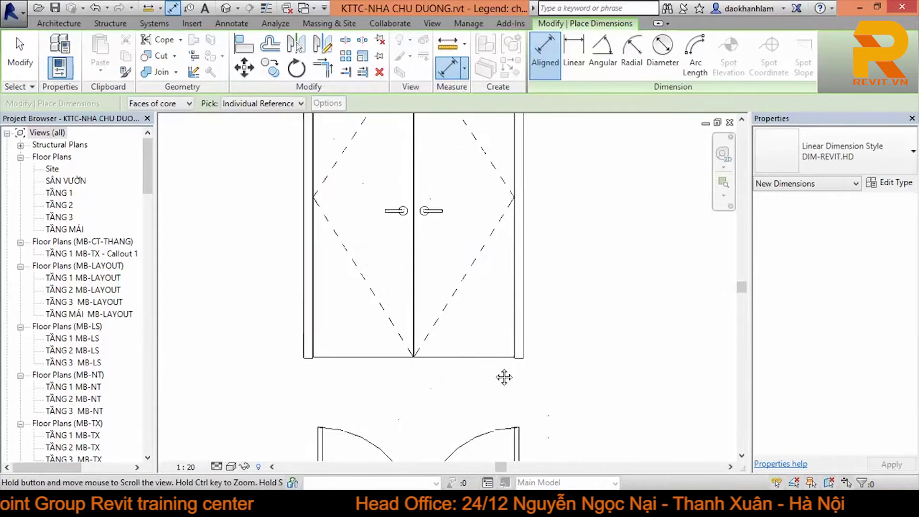
pyautogui.scroll(-2, 468, 252)
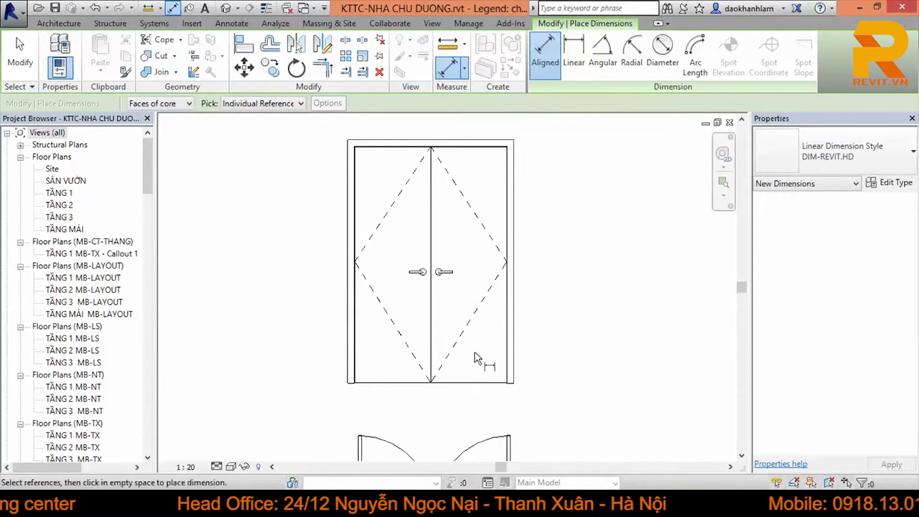
pyautogui.press('Escape')
pyautogui.press('Escape')
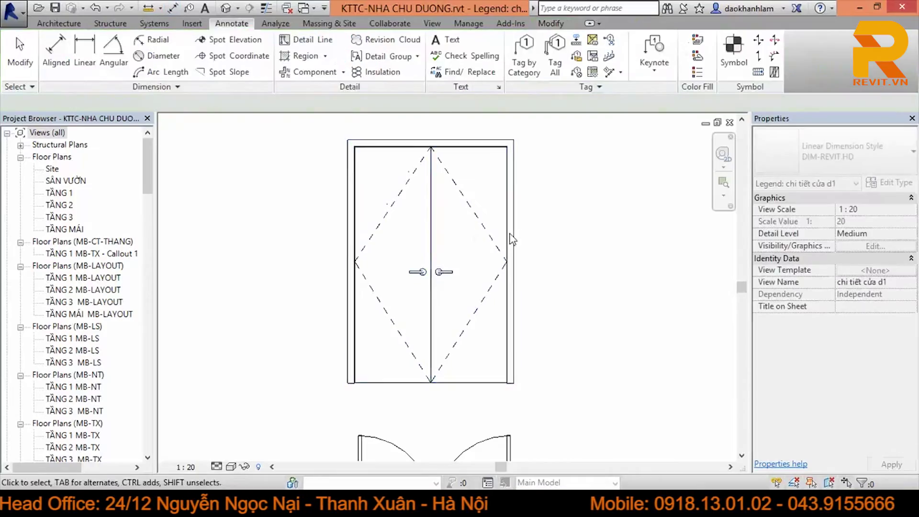
pyautogui.click(509, 235)
# In the house's 3D view, open the front porch double door family for editing.
pyautogui.click(225, 8)
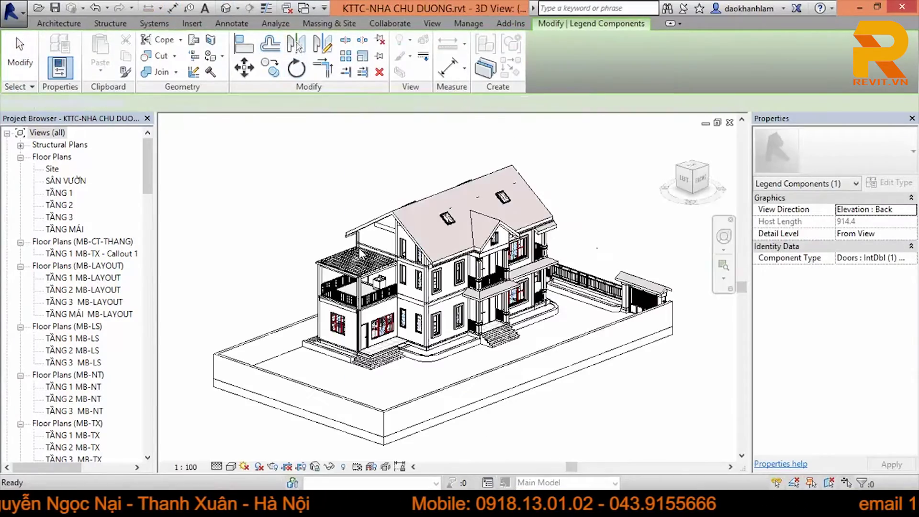
pyautogui.scroll(2, 354, 254)
pyautogui.scroll(2, 339, 273)
pyautogui.scroll(2, 328, 287)
pyautogui.scroll(1, 326, 290)
pyautogui.scroll(3, 330, 292)
pyautogui.click(391, 304)
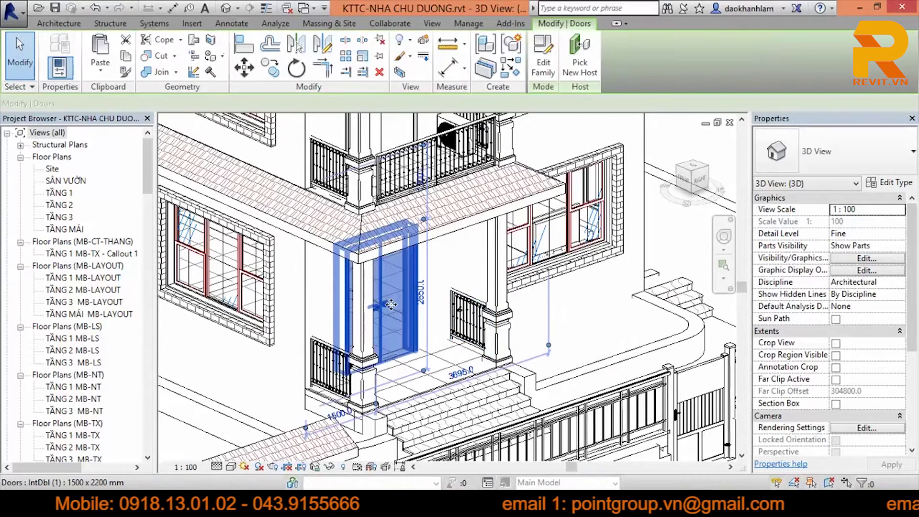
pyautogui.doubleClick(391, 305)
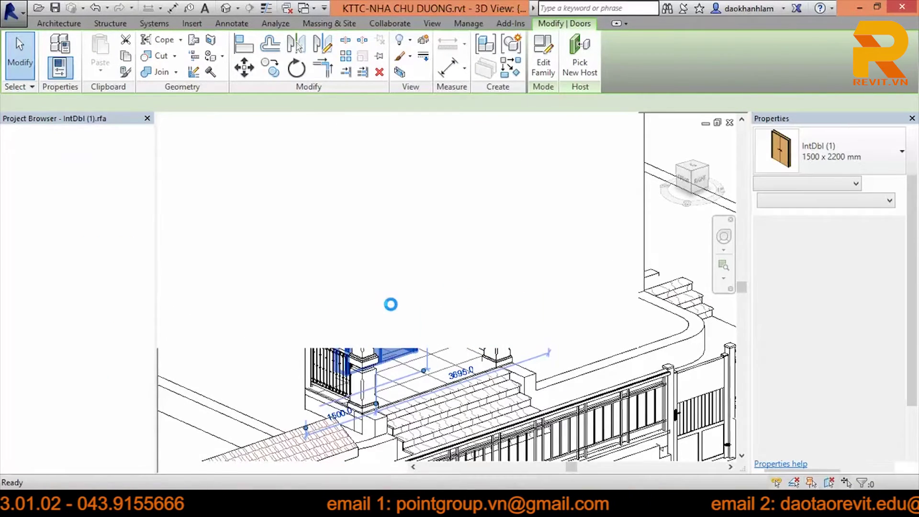
# Edit and finish the right door panel's sketch.
pyautogui.click(488, 400)
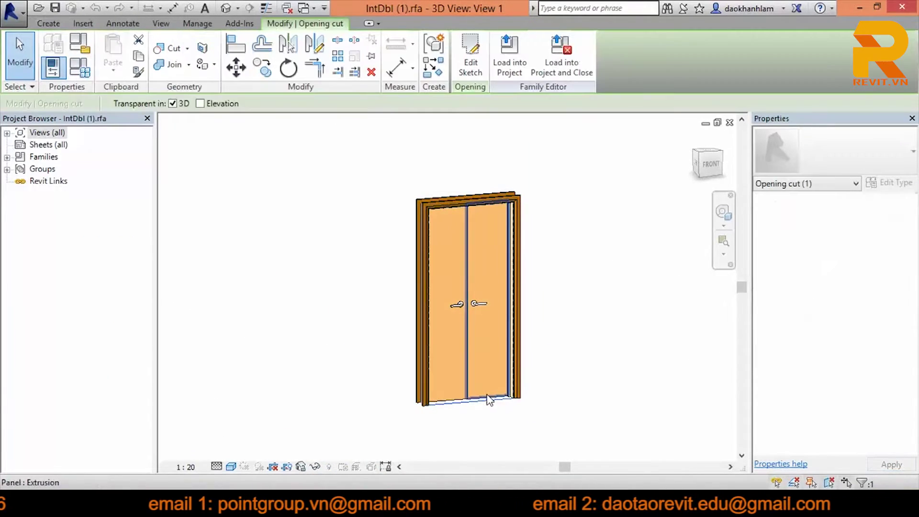
pyautogui.scroll(3, 495, 399)
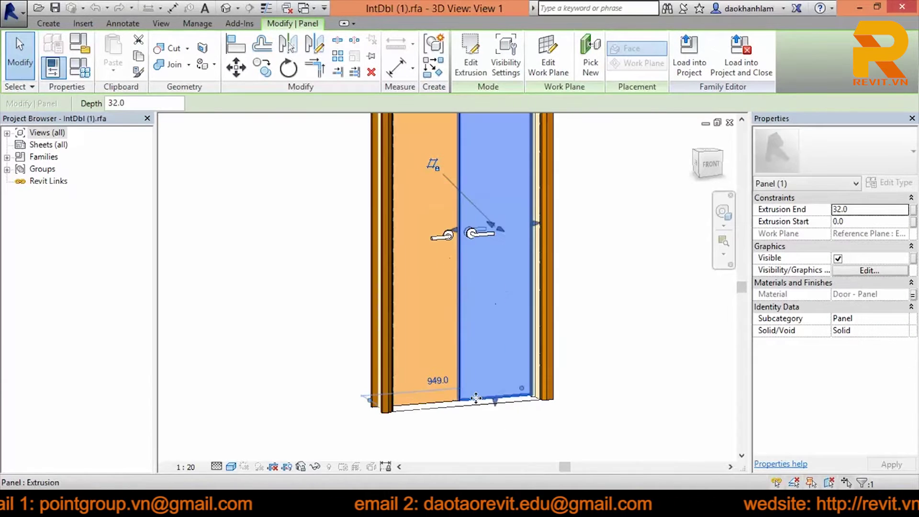
pyautogui.doubleClick(476, 398)
pyautogui.scroll(-2, 492, 283)
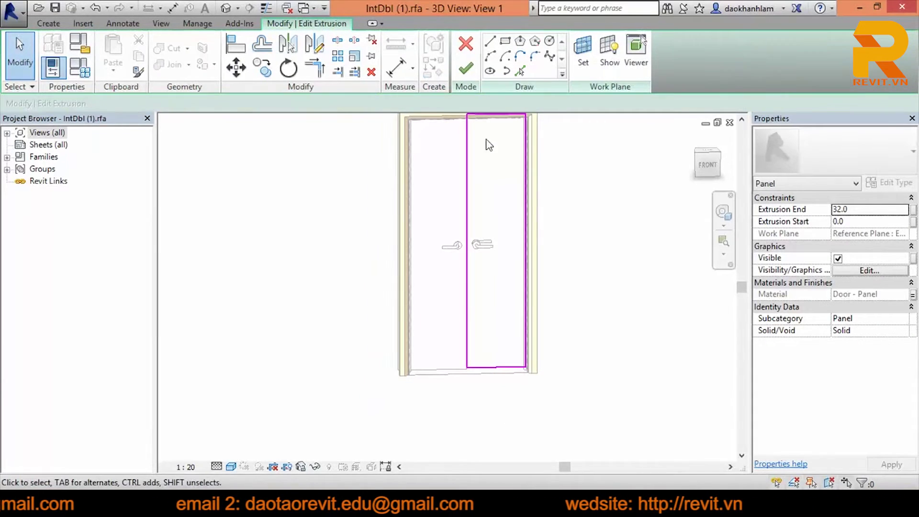
pyautogui.scroll(-1, 478, 235)
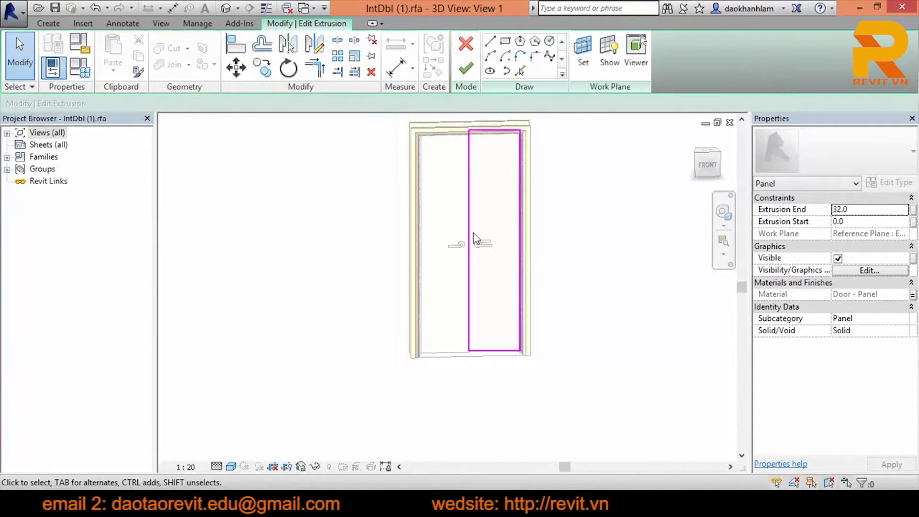
pyautogui.click(466, 75)
# Edit the door frame extrusion and finish edit mode.
pyautogui.moveTo(526, 239)
pyautogui.keyDown('shift'); pyautogui.mouseDown(button='middle')
pyautogui.moveTo(543, 223)
pyautogui.moveTo(495, 168)
pyautogui.mouseUp(button='middle'); pyautogui.keyUp('shift')
pyautogui.click(485, 168)
pyautogui.scroll(3, 485, 169)
pyautogui.scroll(1, 545, 208)
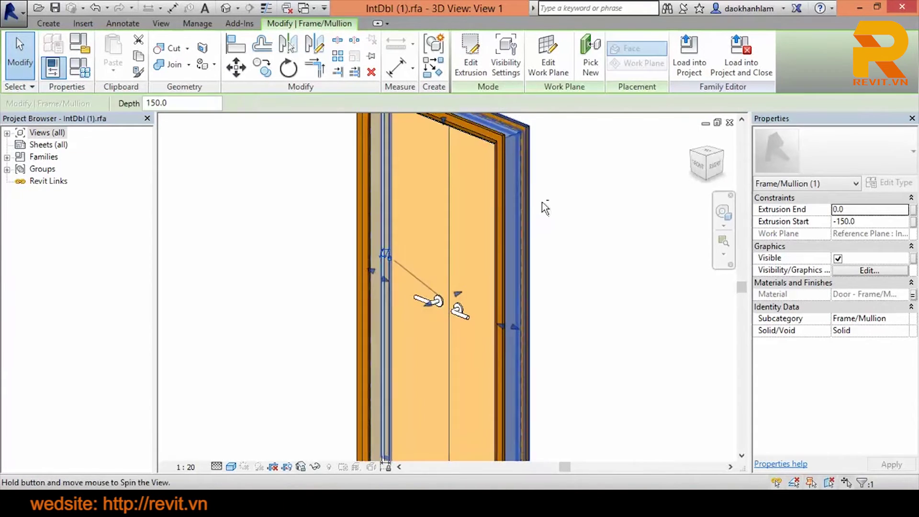
pyautogui.doubleClick(517, 173)
pyautogui.scroll(-3, 517, 261)
pyautogui.keyDown('shift'); pyautogui.moveTo(517, 260); pyautogui.dragTo(576, 256, button='middle'); pyautogui.keyUp('shift')
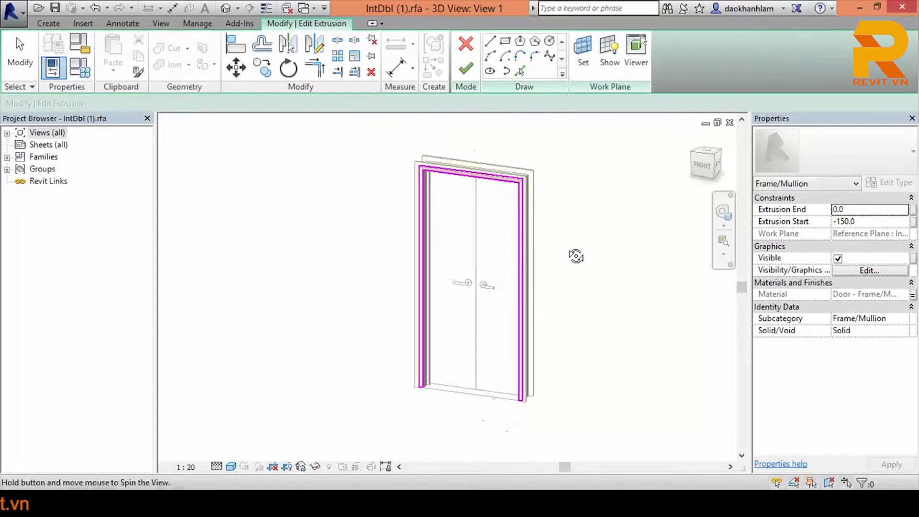
pyautogui.click(466, 69)
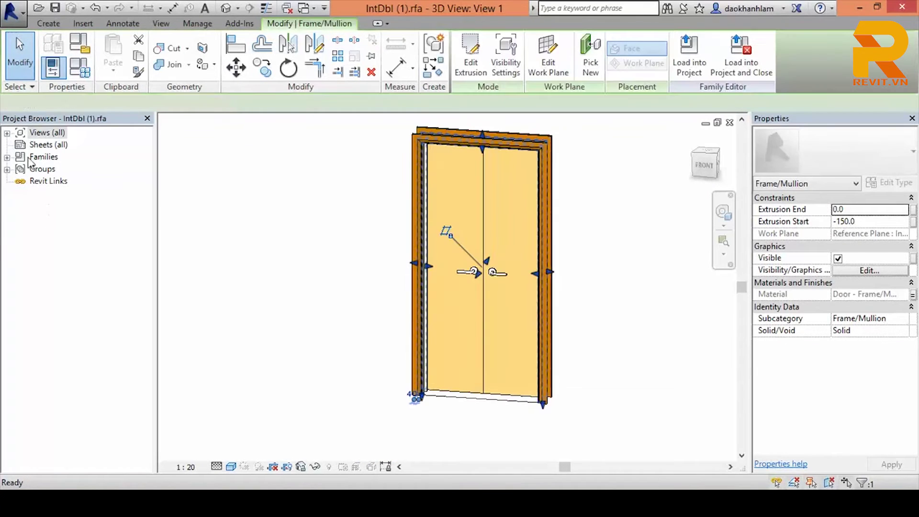
# Open the door family's Exterior elevation from the Project Browser.
pyautogui.click(7, 157)
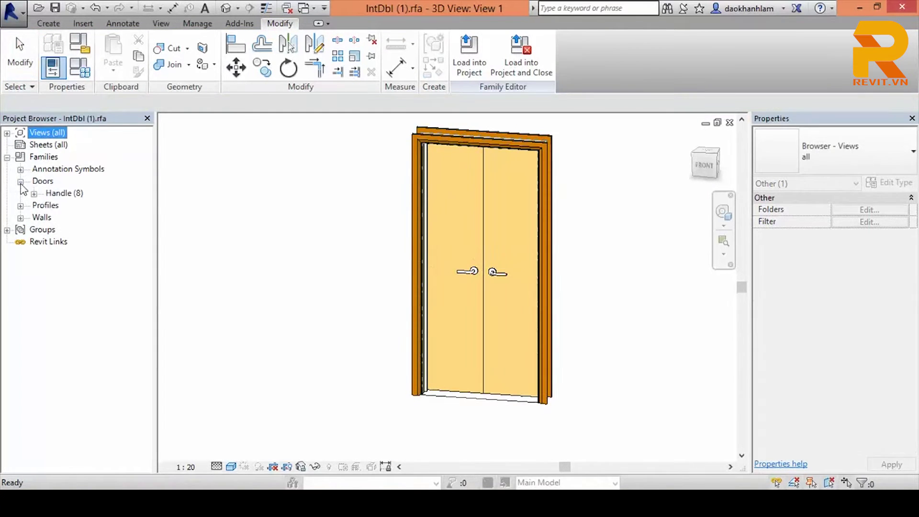
pyautogui.click(21, 169)
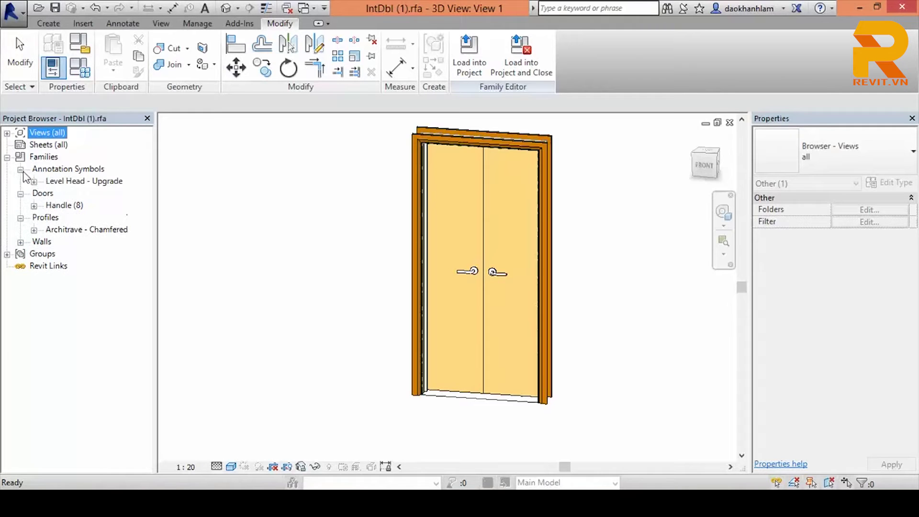
pyautogui.click(8, 133)
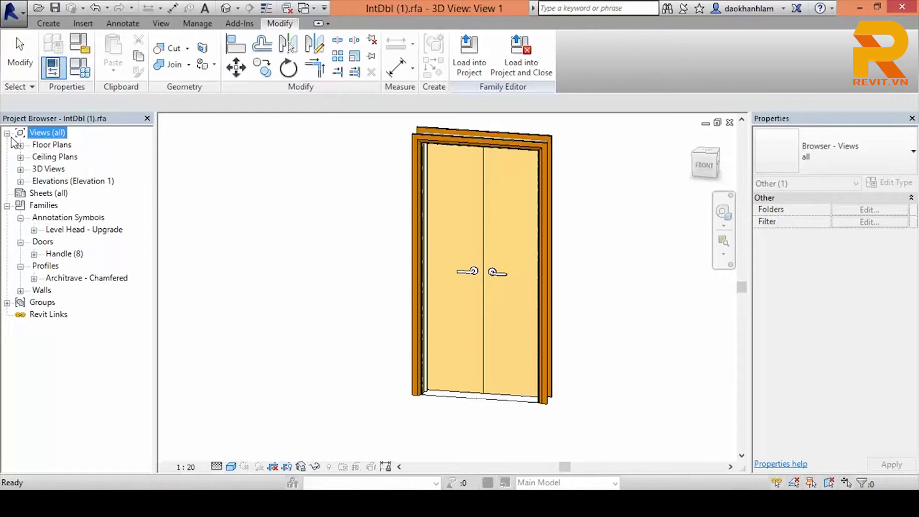
pyautogui.click(21, 181)
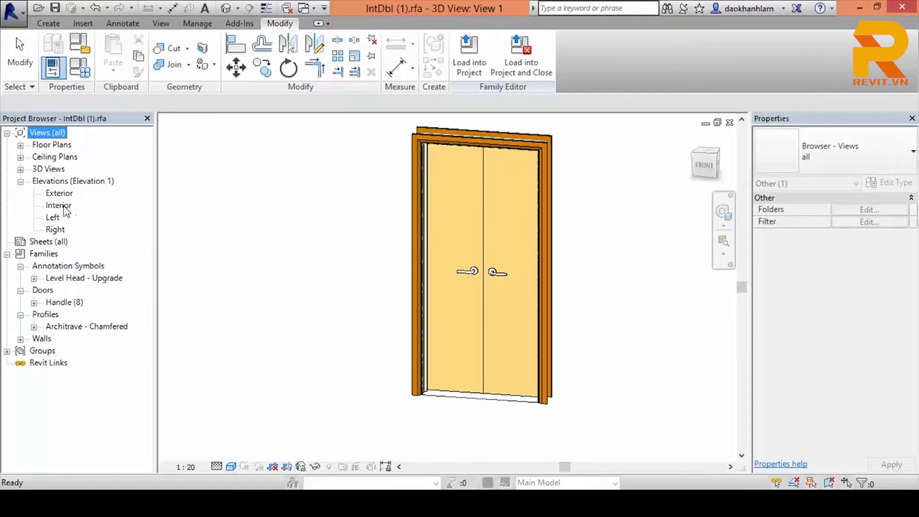
pyautogui.doubleClick(64, 206)
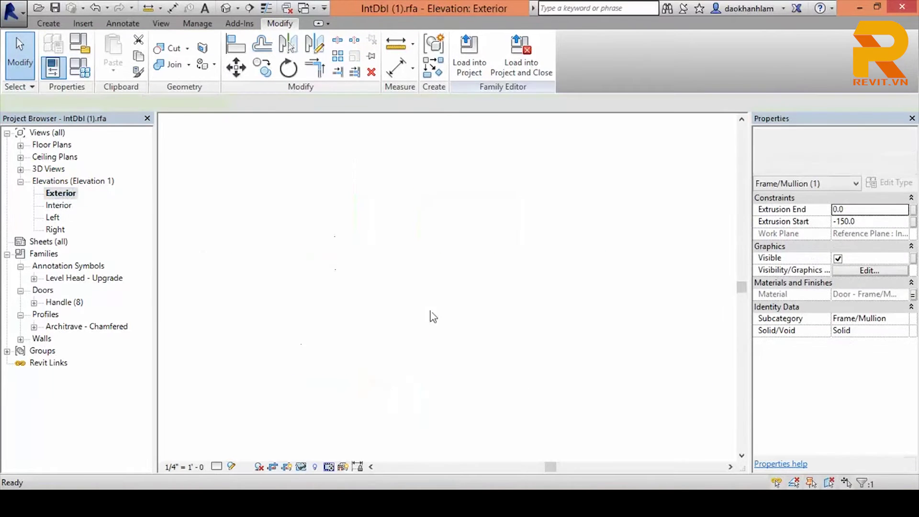
# Review the door's Interior elevation, including the Structural Tolerance dimension.
pyautogui.click(502, 277)
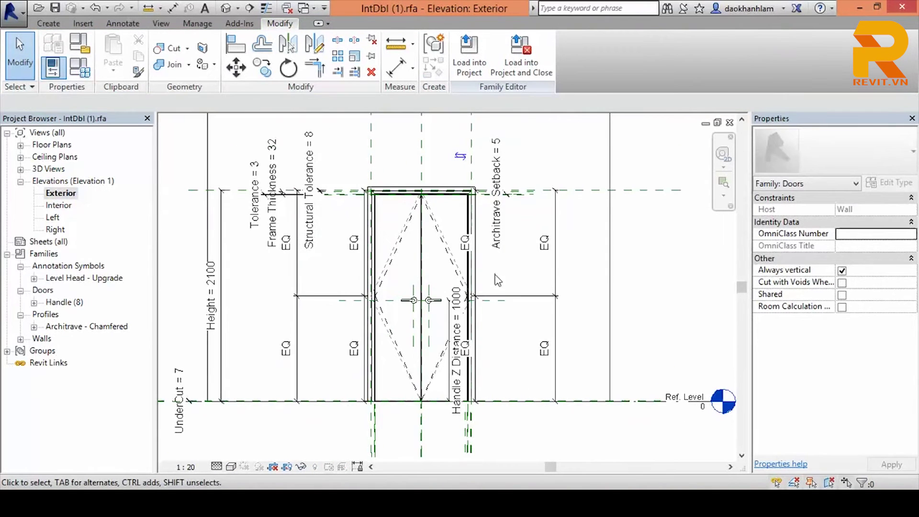
pyautogui.doubleClick(72, 206)
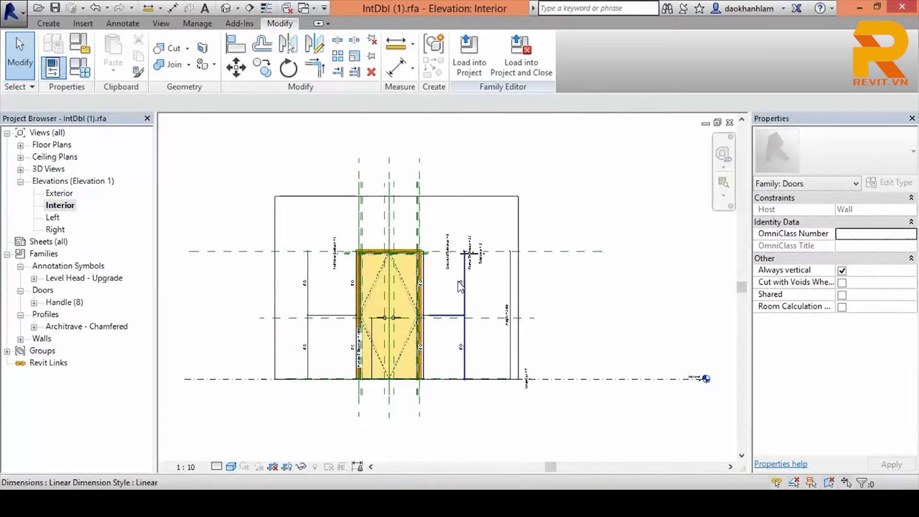
pyautogui.moveTo(430, 307); pyautogui.dragTo(440, 290, button='middle')
pyautogui.scroll(2, 453, 177)
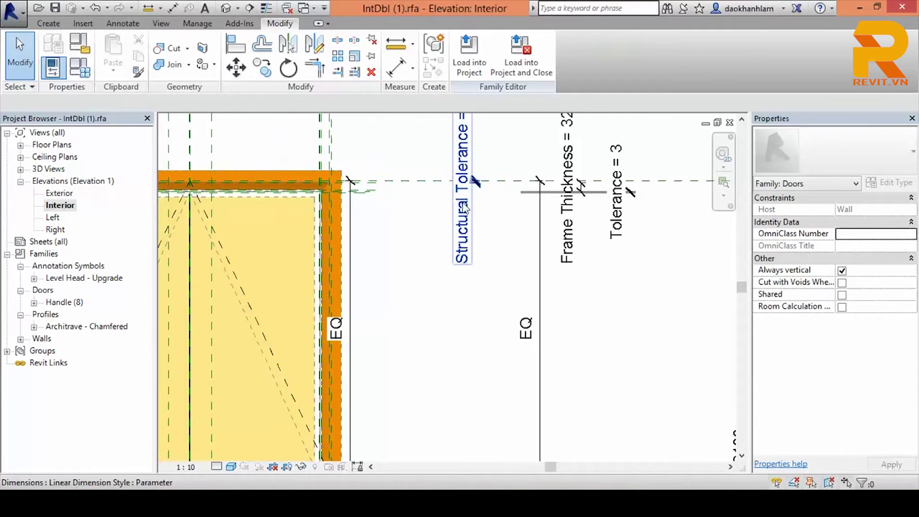
pyautogui.click(451, 205)
pyautogui.scroll(-1, 430, 239)
pyautogui.click(432, 277)
pyautogui.scroll(-2, 432, 276)
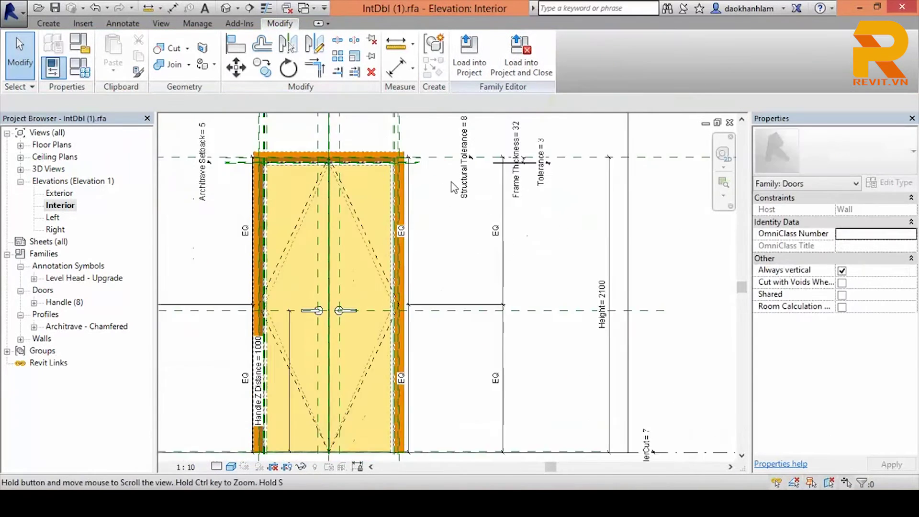
pyautogui.scroll(1, 424, 334)
pyautogui.moveTo(424, 338)
pyautogui.mouseDown(button='middle')
pyautogui.moveTo(435, 314)
pyautogui.moveTo(421, 302)
pyautogui.mouseUp(button='middle')
pyautogui.scroll(1, 398, 328)
pyautogui.scroll(1, 406, 352)
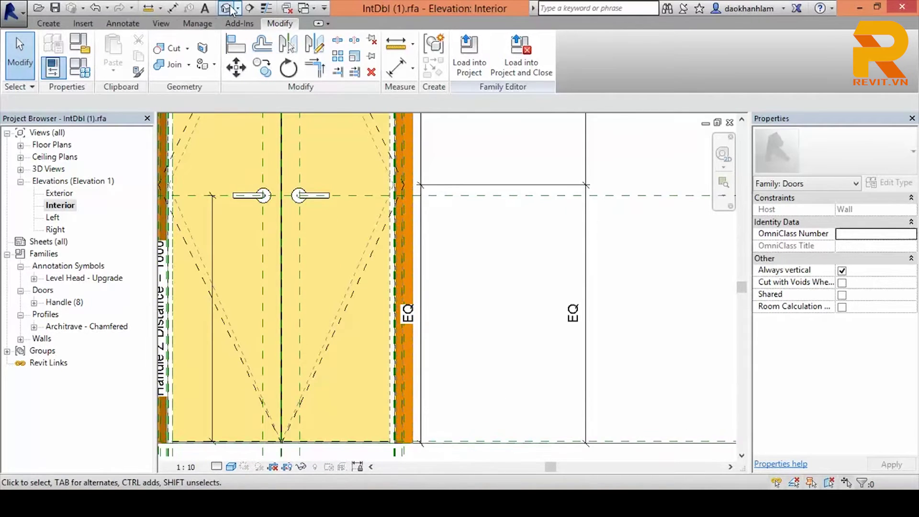
# Inspect the door and architrave in the default 3D view, then return to Interior elevation.
pyautogui.click(226, 9)
pyautogui.moveTo(369, 242)
pyautogui.keyDown('shift'); pyautogui.mouseDown(button='middle')
pyautogui.moveTo(484, 260)
pyautogui.moveTo(426, 283)
pyautogui.moveTo(607, 278)
pyautogui.moveTo(471, 289)
pyautogui.mouseUp(button='middle'); pyautogui.keyUp('shift')
pyautogui.scroll(1, 471, 289)
pyautogui.click(452, 262)
pyautogui.click(498, 281)
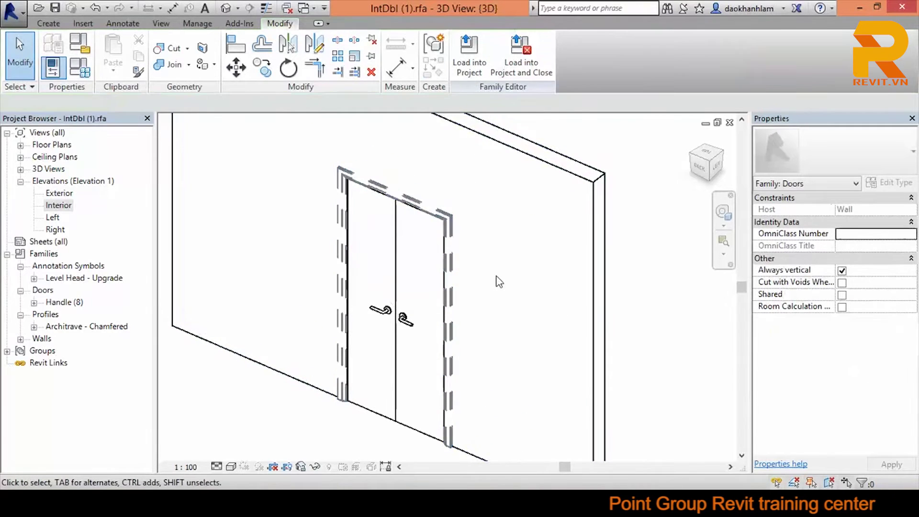
pyautogui.doubleClick(58, 205)
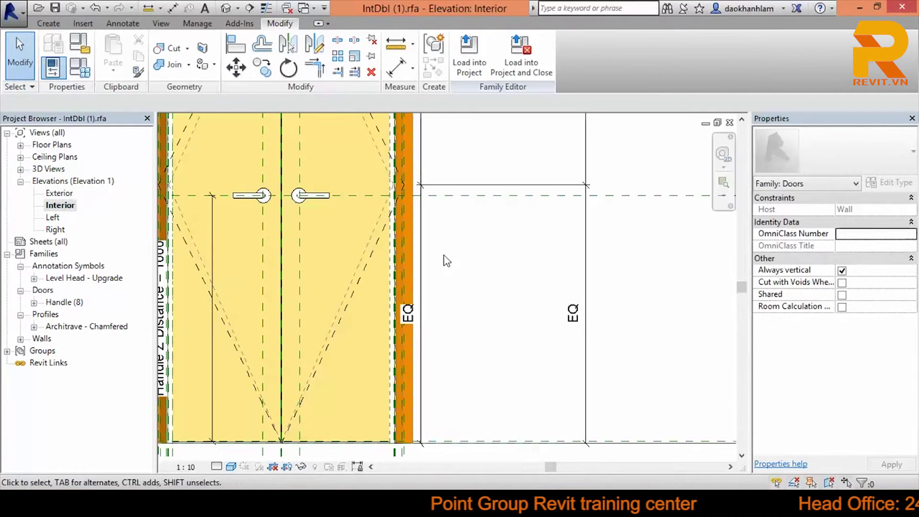
# Open and zoom around the door family's Ref. Level floor plan.
pyautogui.click(20, 144)
pyautogui.doubleClick(63, 157)
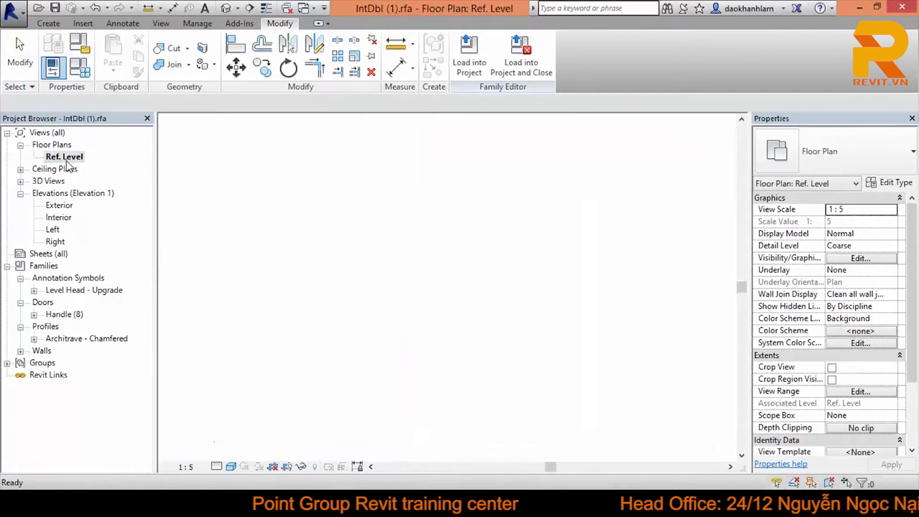
pyautogui.scroll(1, 478, 306)
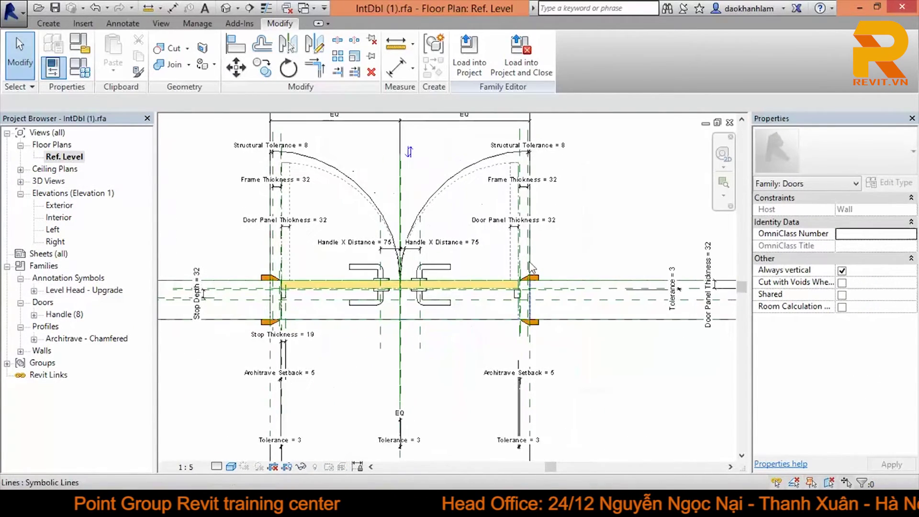
pyautogui.scroll(2, 528, 310)
pyautogui.scroll(1, 528, 310)
pyautogui.scroll(-3, 479, 335)
pyautogui.scroll(-1, 437, 353)
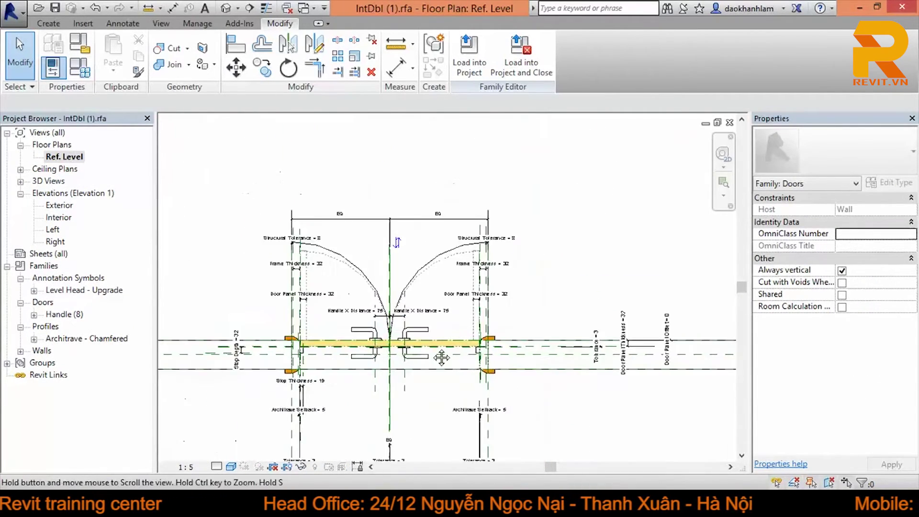
pyautogui.scroll(-1, 437, 358)
# Close the door family's view windows to return to the house 3D view.
pyautogui.hotkey('ctrl', 'Tab')
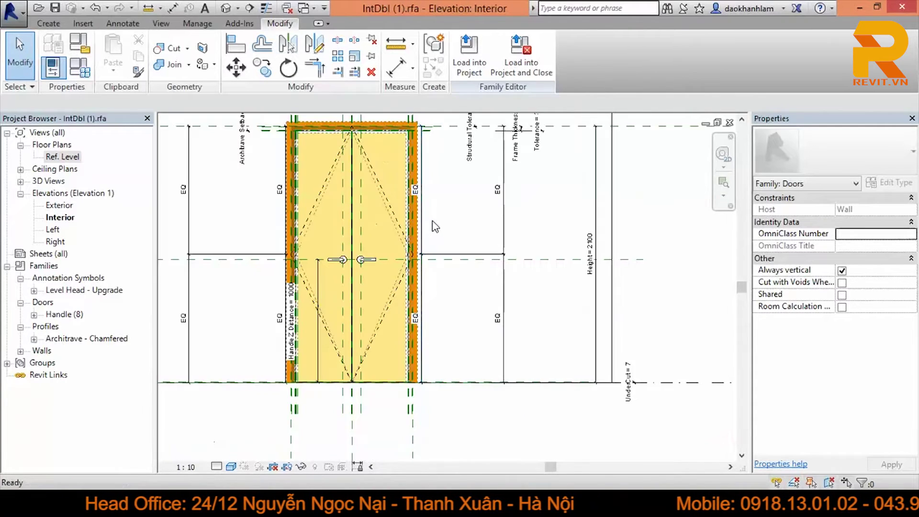
pyautogui.hotkey('ctrl', 'Tab')
pyautogui.hotkey('ctrl', 'Tab')
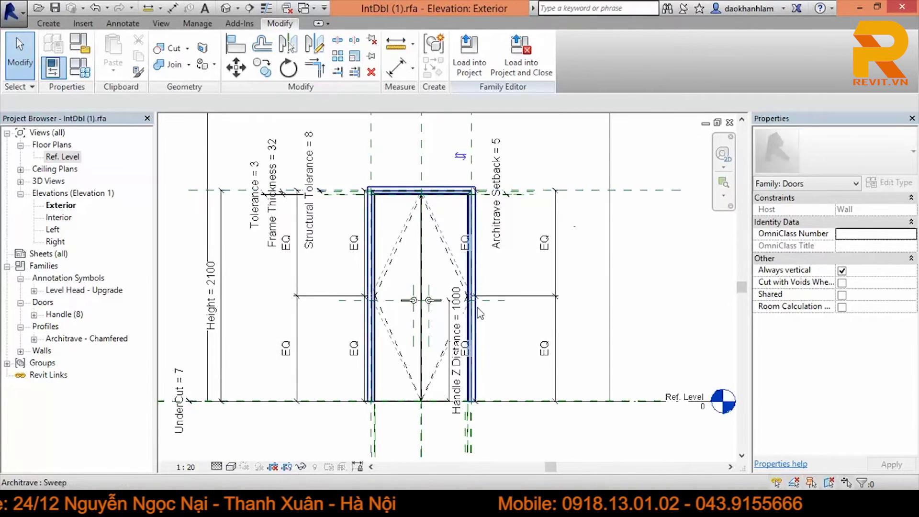
pyautogui.click(730, 123)
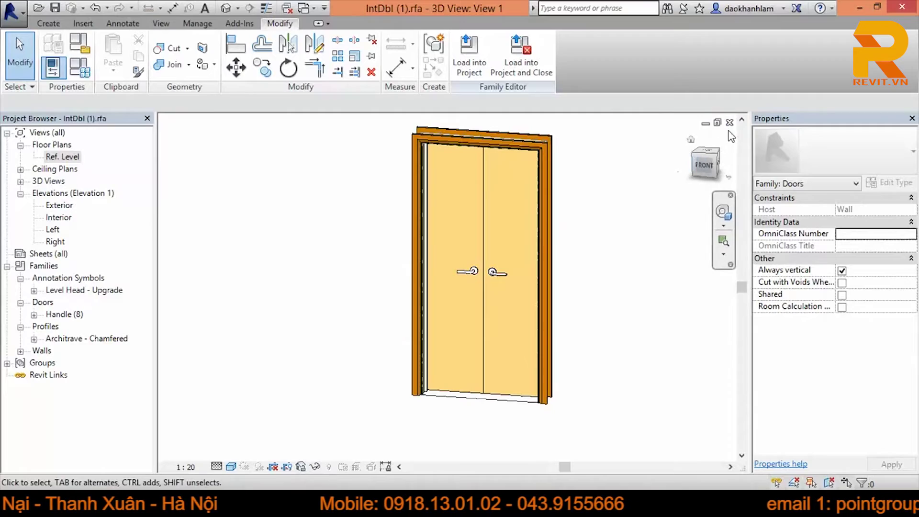
pyautogui.click(730, 124)
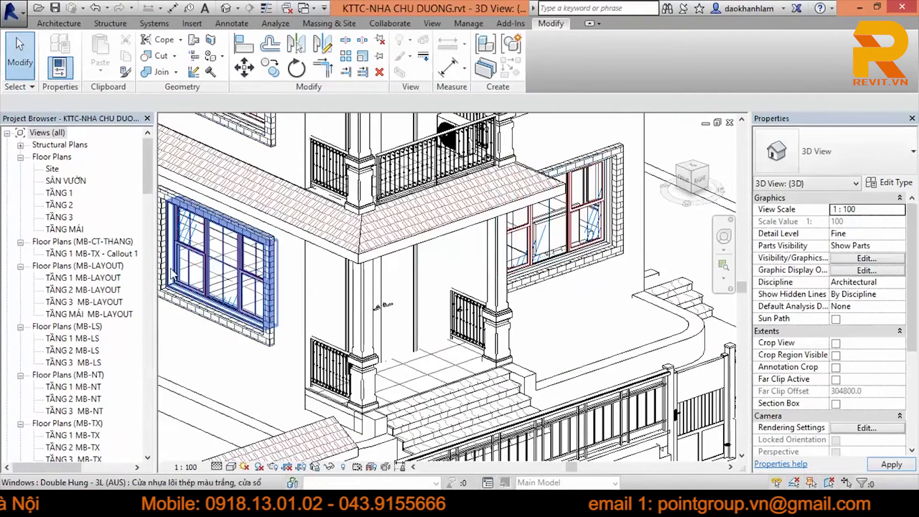
# Open the 'chi tiết cửa d1' legend and inspect the door legend component.
pyautogui.moveTo(148, 187); pyautogui.dragTo(165, 357)
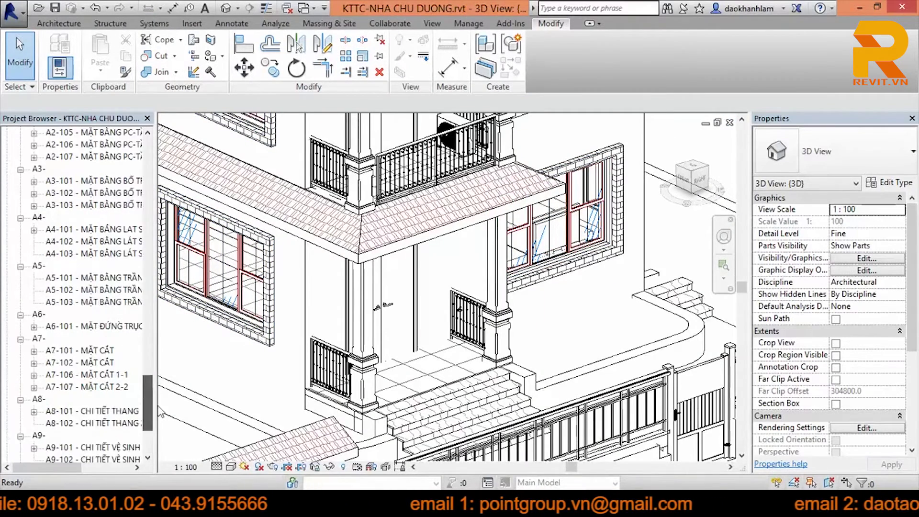
pyautogui.scroll(1, 67, 306)
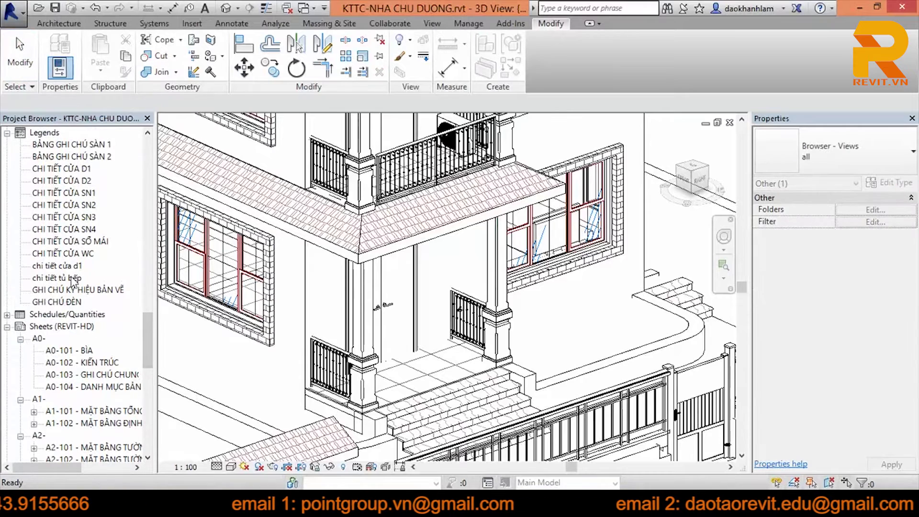
pyautogui.click(72, 278)
pyautogui.doubleClick(67, 265)
pyautogui.moveTo(432, 386); pyautogui.dragTo(441, 361, button='middle')
pyautogui.scroll(3, 441, 360)
pyautogui.scroll(2, 394, 303)
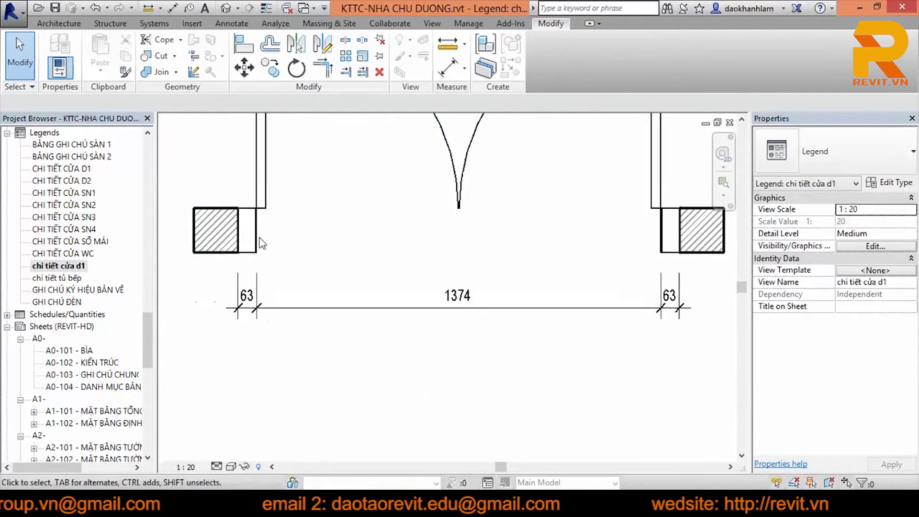
pyautogui.click(271, 230)
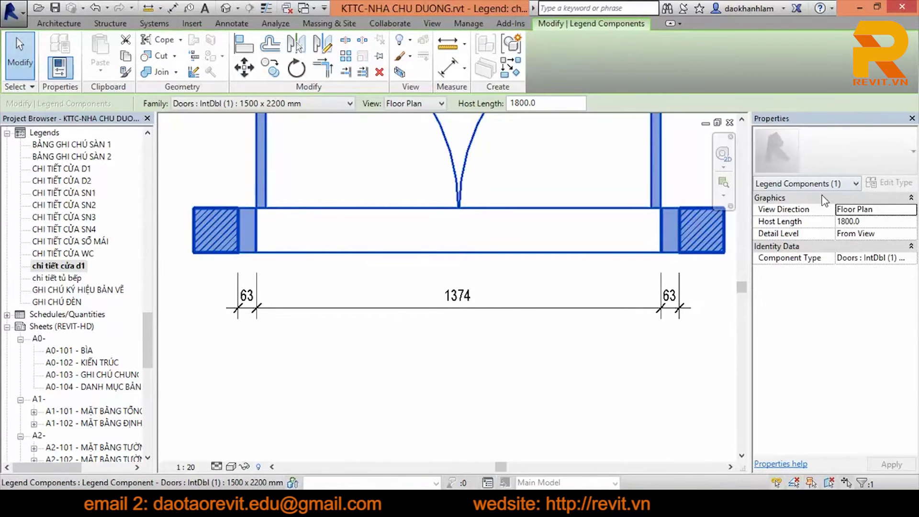
pyautogui.scroll(-2, 456, 311)
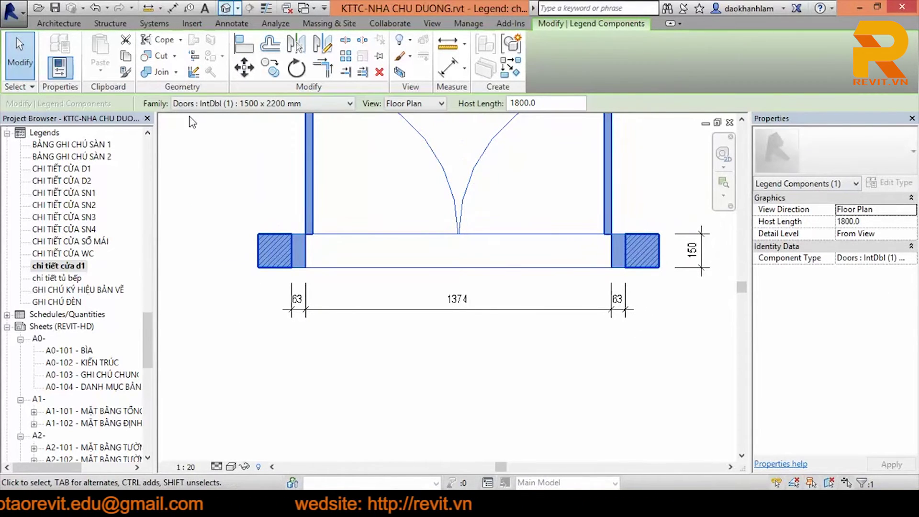
pyautogui.press('Escape')
# Open the TẦNG 1 floor plan and zoom to the double door.
pyautogui.moveTo(144, 335); pyautogui.dragTo(143, 153)
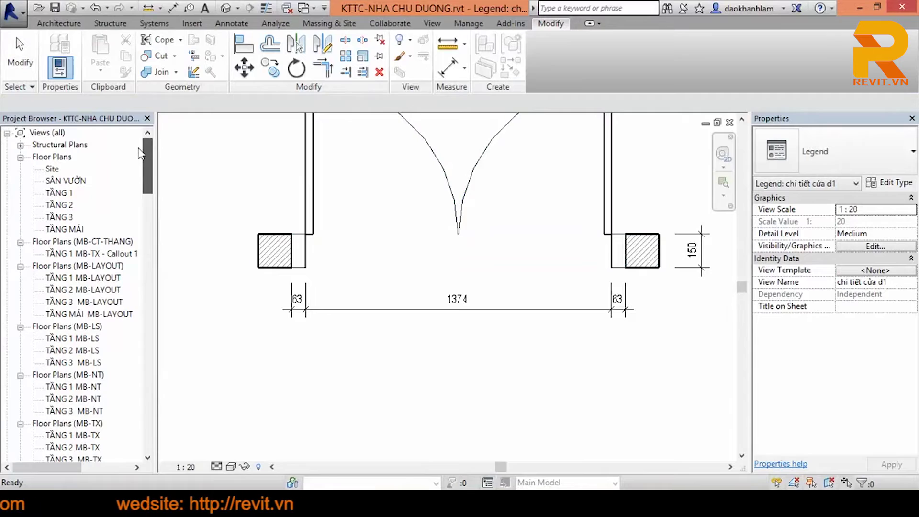
pyautogui.click(57, 192)
pyautogui.doubleClick(58, 193)
pyautogui.moveTo(679, 335); pyautogui.dragTo(647, 332, button='middle')
pyautogui.scroll(3, 647, 332)
pyautogui.scroll(3, 536, 369)
# Check the IntDbl (1) double doors on TẦNG 1, then reopen the 'chi tiết cửa d1' legend.
pyautogui.press('Escape')
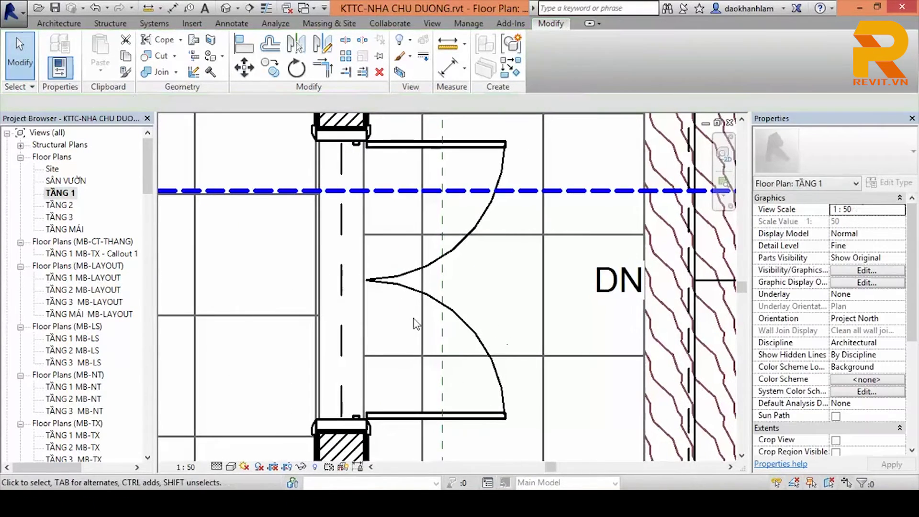
pyautogui.press('d')
pyautogui.press('i')
pyautogui.press('Escape')
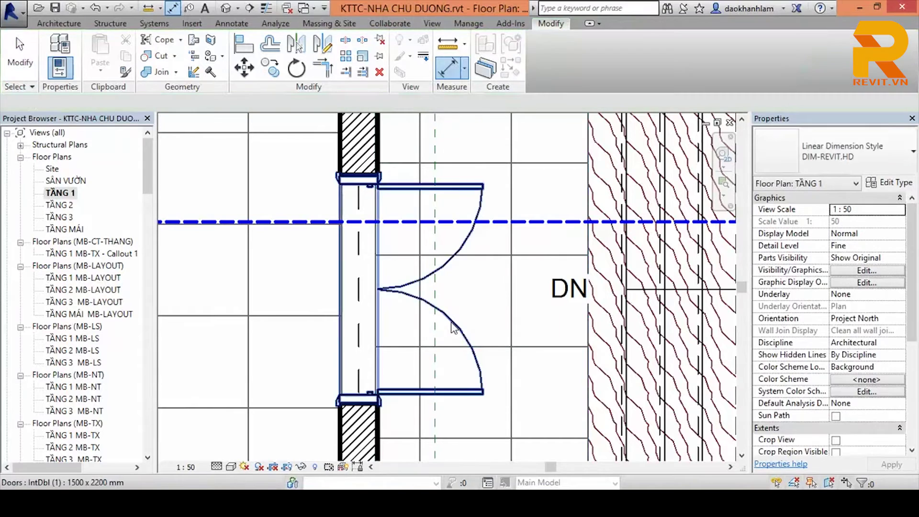
pyautogui.click(451, 326)
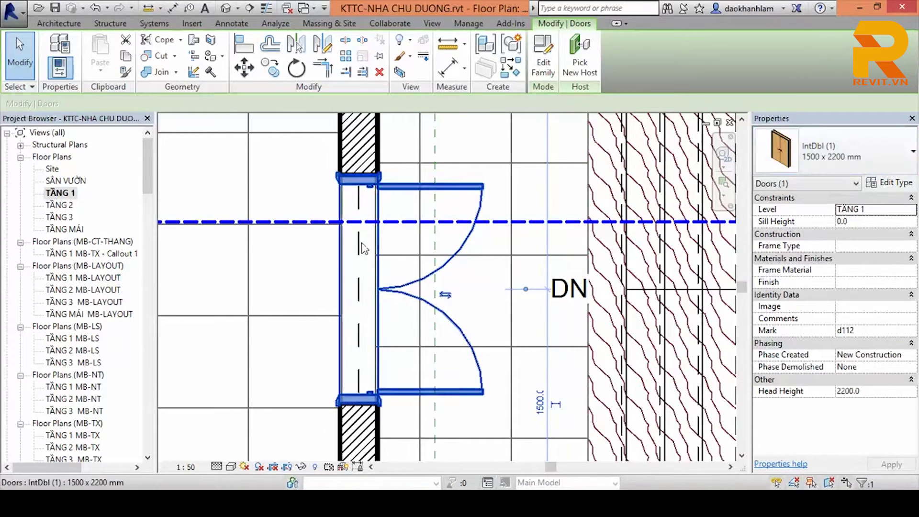
pyautogui.scroll(-3, 396, 275)
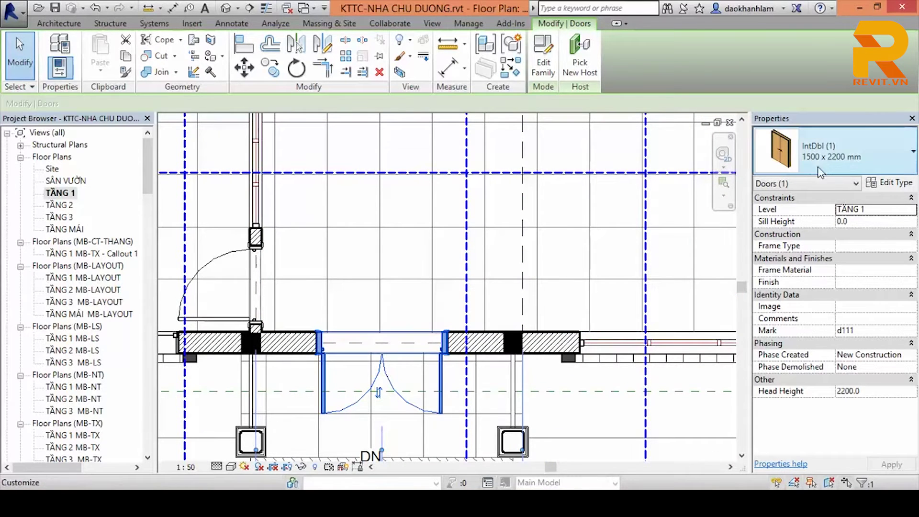
pyautogui.press('Escape')
pyautogui.scroll(-10, 128, 431)
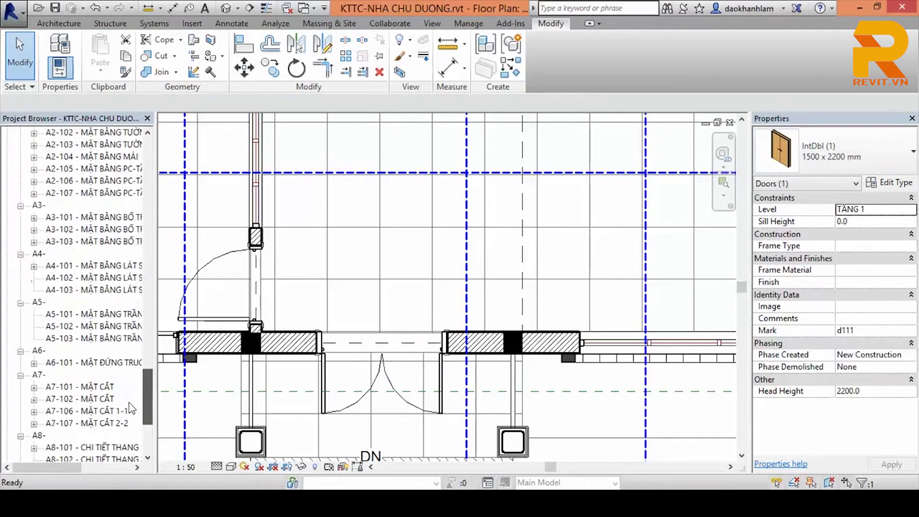
pyautogui.scroll(-5, 128, 449)
pyautogui.moveTo(147, 433); pyautogui.dragTo(160, 321)
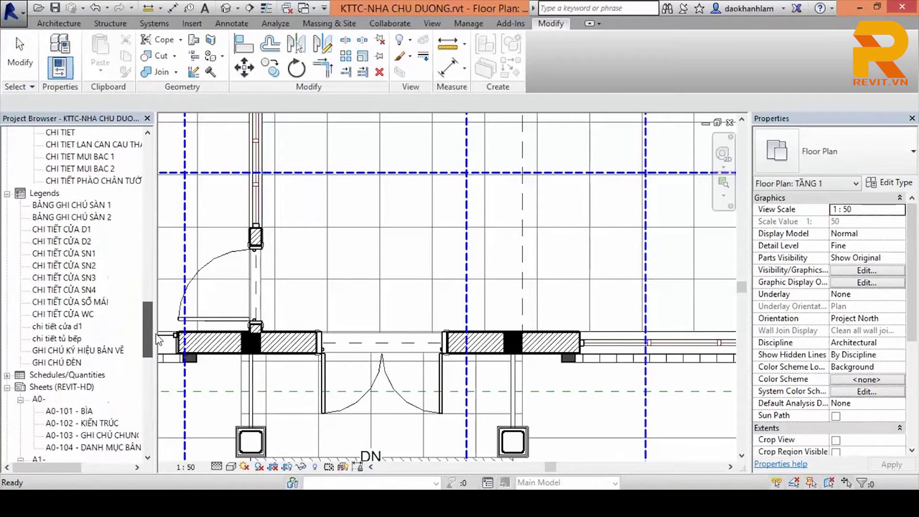
pyautogui.doubleClick(58, 423)
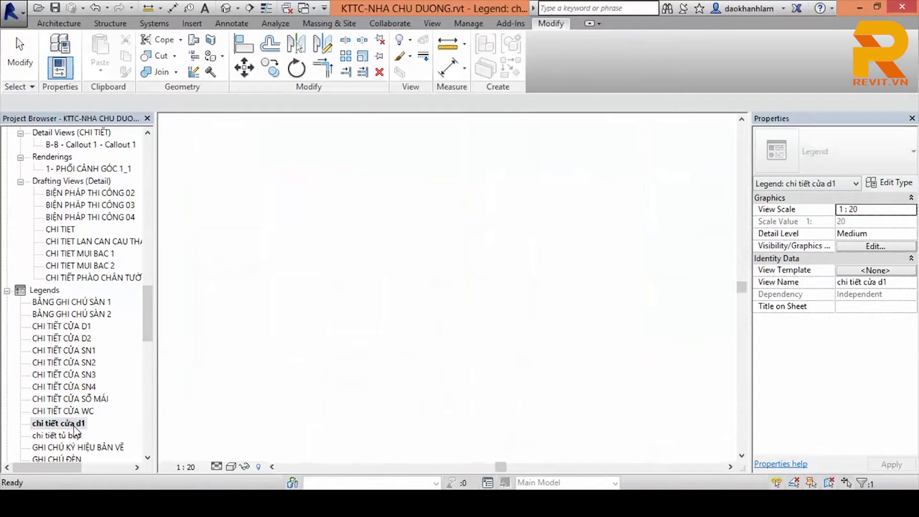
# Inspect the door legend component's type list without changing it, then deselect it.
pyautogui.click(408, 254)
pyautogui.click(353, 236)
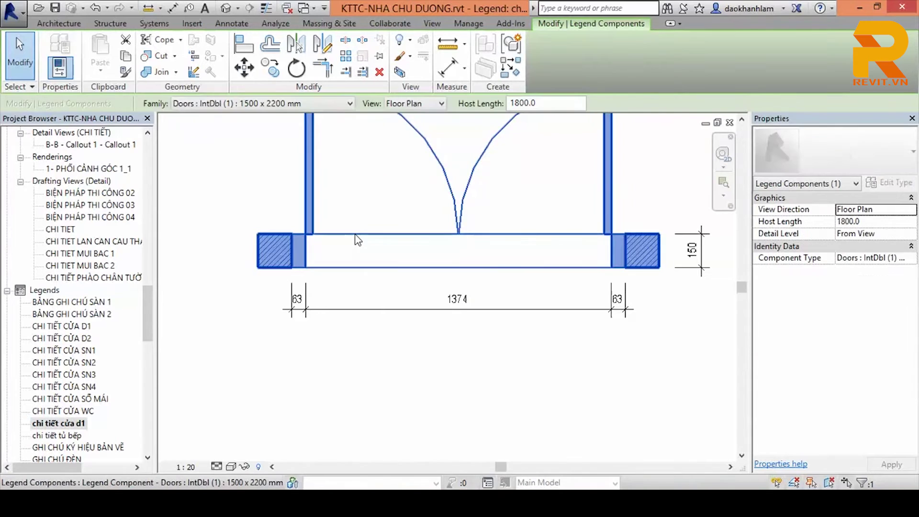
pyautogui.click(295, 109)
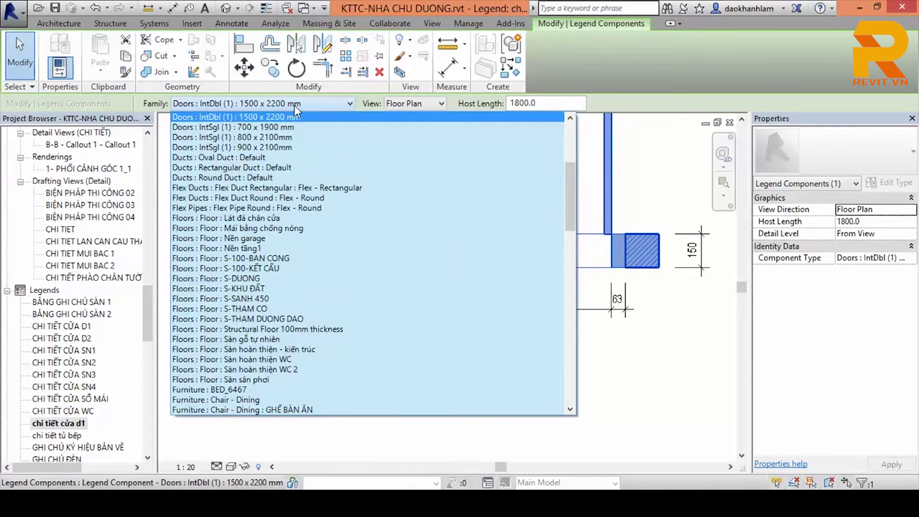
pyautogui.click(288, 116)
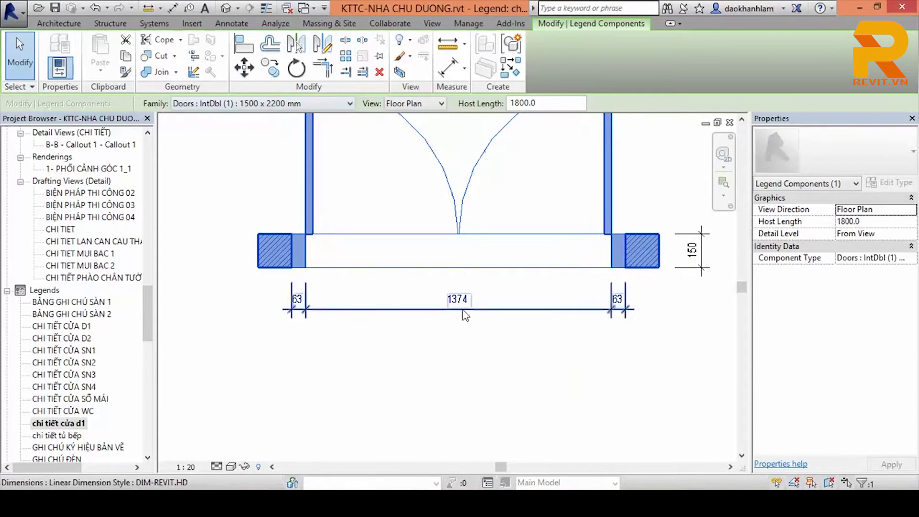
pyautogui.click(478, 364)
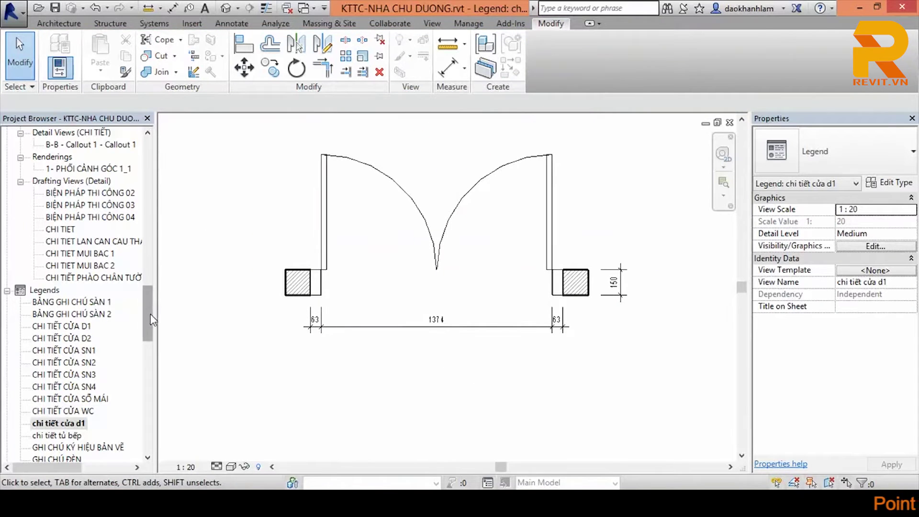
# Switch to the TẦNG 1 floor plan and zoom in on the door.
pyautogui.moveTo(151, 320); pyautogui.dragTo(150, 172)
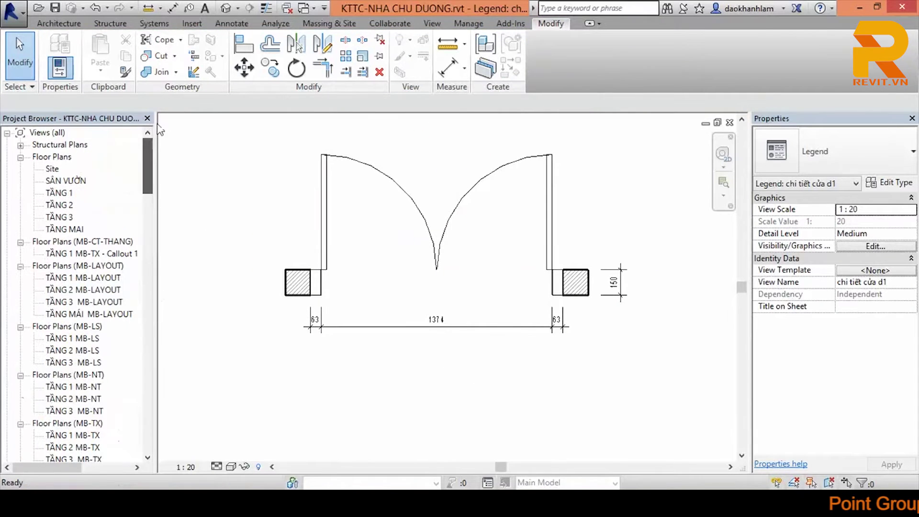
pyautogui.click(80, 255)
pyautogui.click(107, 289)
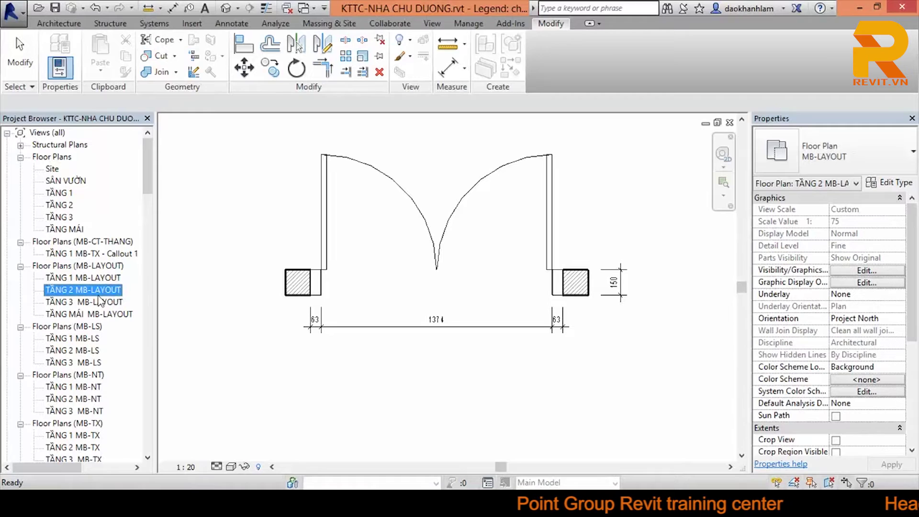
pyautogui.doubleClick(60, 193)
pyautogui.scroll(2, 308, 282)
pyautogui.scroll(2, 335, 311)
pyautogui.scroll(2, 363, 335)
pyautogui.scroll(1, 376, 344)
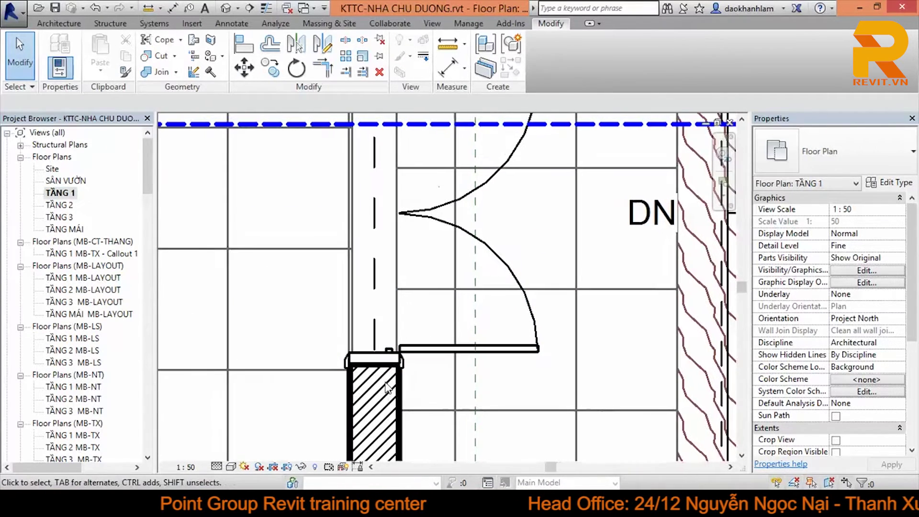
# Add an aligned dimension at the door, then open the IntDbl (1) door's type properties.
pyautogui.press('d')
pyautogui.press('i')
pyautogui.scroll(2, 382, 364)
pyautogui.click(380, 346)
pyautogui.scroll(-3, 373, 311)
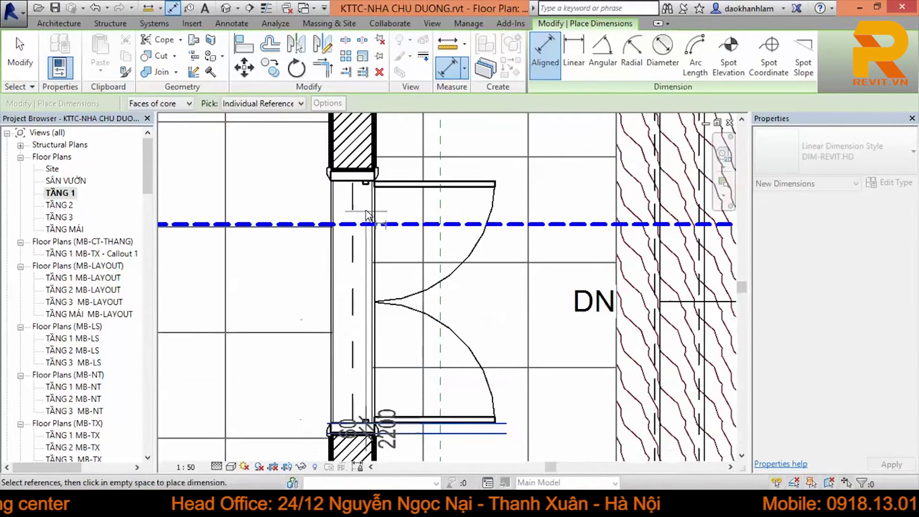
pyautogui.click(547, 255)
pyautogui.scroll(3, 550, 262)
pyautogui.scroll(-2, 499, 277)
pyautogui.press('Escape')
pyautogui.press('Escape')
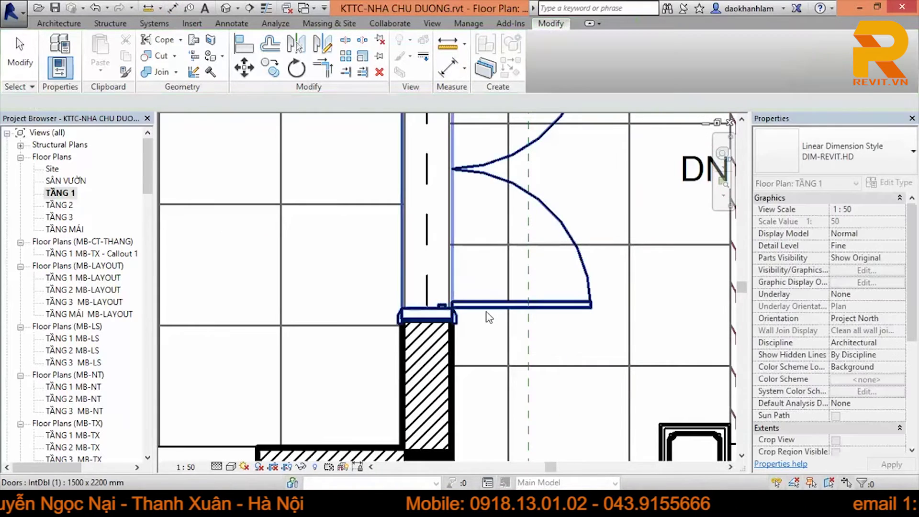
pyautogui.click(486, 312)
pyautogui.click(888, 182)
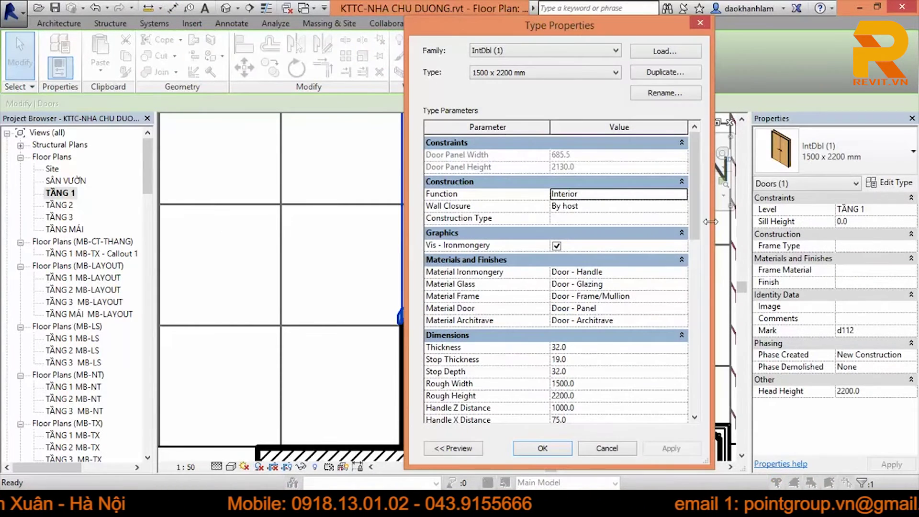
# Set the IntDbl (1) double door's Handle X Distance to 73.0 and accept the type changes.
pyautogui.scroll(-2, 691, 254)
pyautogui.scroll(-3, 694, 289)
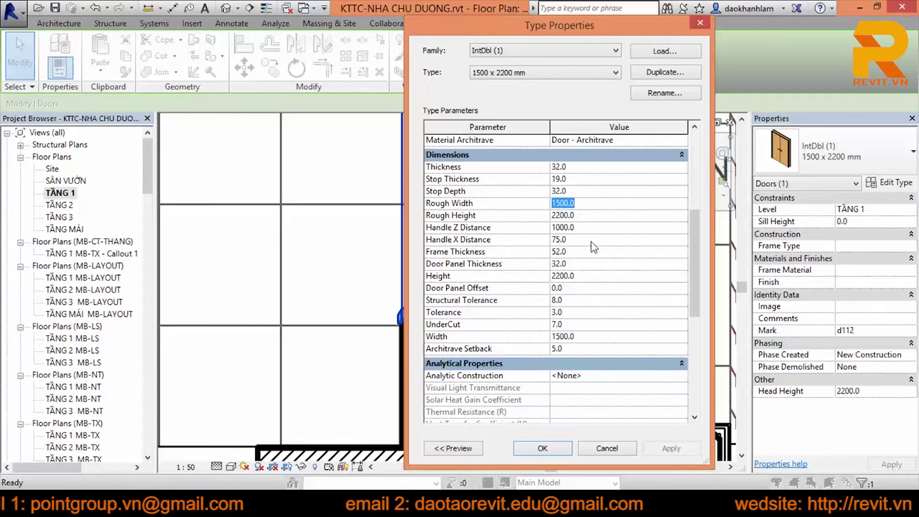
pyautogui.click(548, 240)
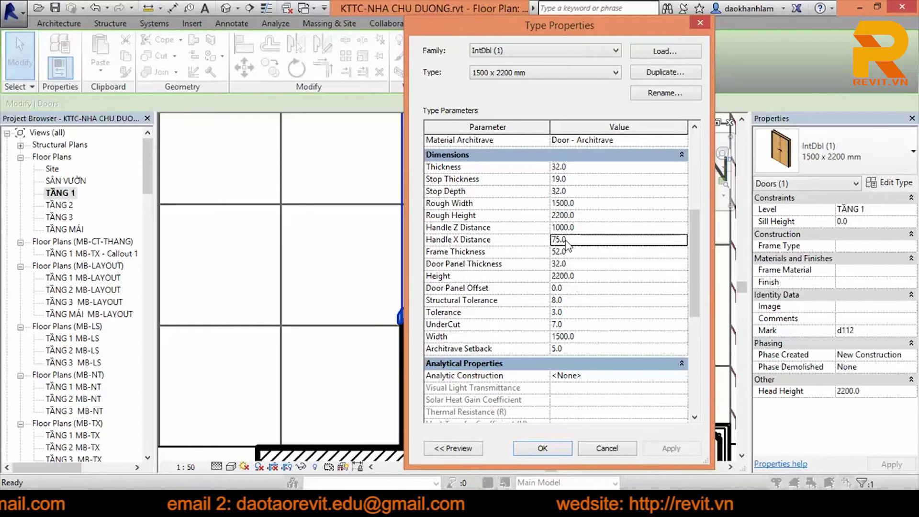
pyautogui.click(559, 337)
pyautogui.doubleClick(573, 338)
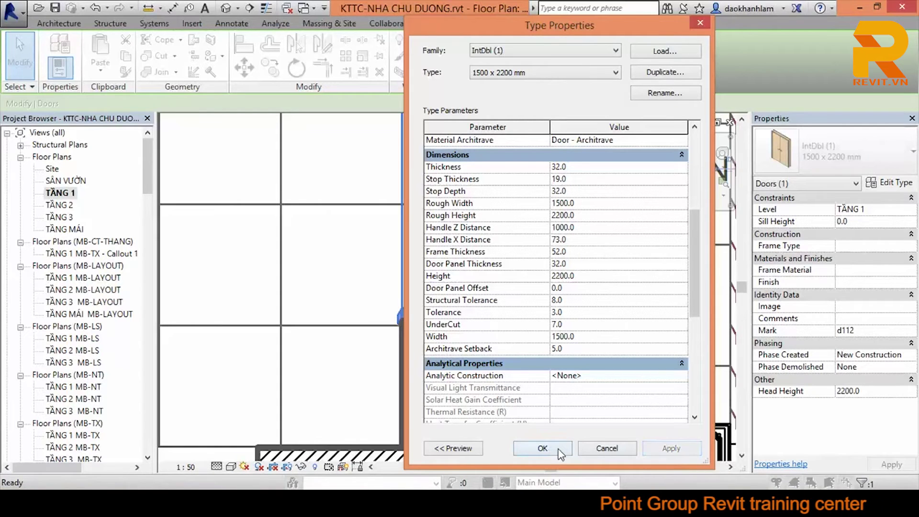
pyautogui.click(558, 449)
pyautogui.scroll(5, 416, 272)
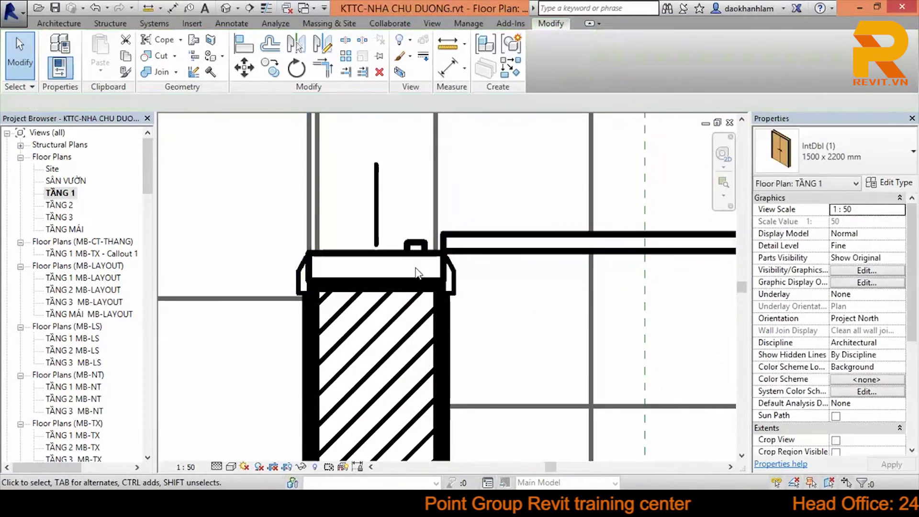
# Clear the door selection and turn on Thin Lines in the view.
pyautogui.press('Escape')
pyautogui.scroll(-1, 416, 272)
pyautogui.press('t')
pyautogui.press('l')
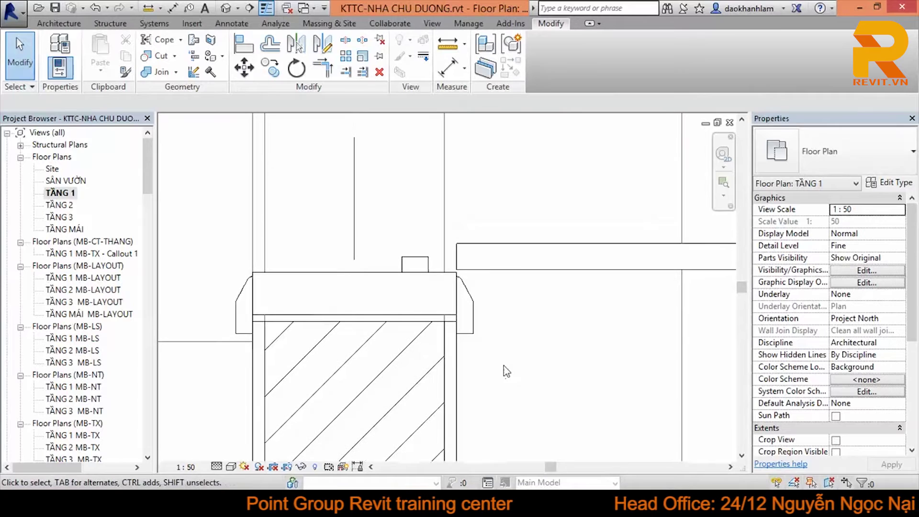
# Start and cancel an aligned dimension, then open the IntDbl (1) door family for editing.
pyautogui.press('d')
pyautogui.press('i')
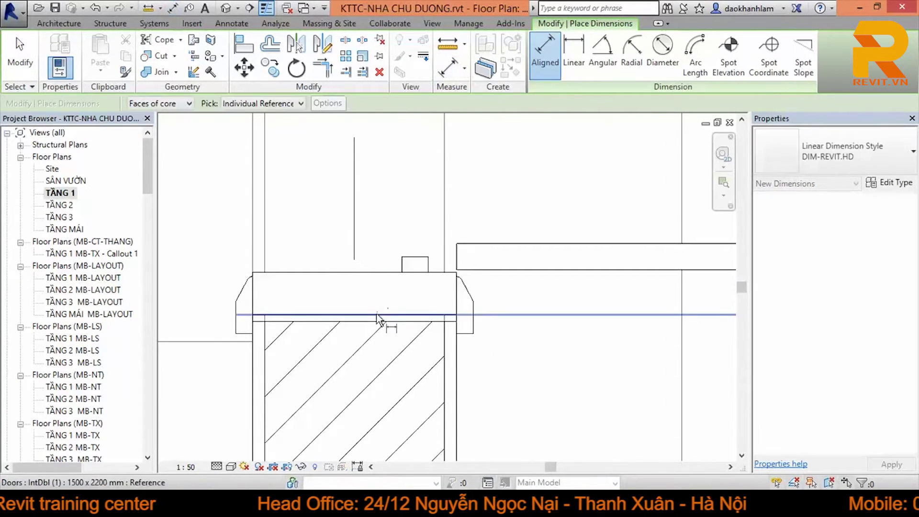
pyautogui.press('Escape')
pyautogui.press('Escape')
pyautogui.scroll(-4, 380, 288)
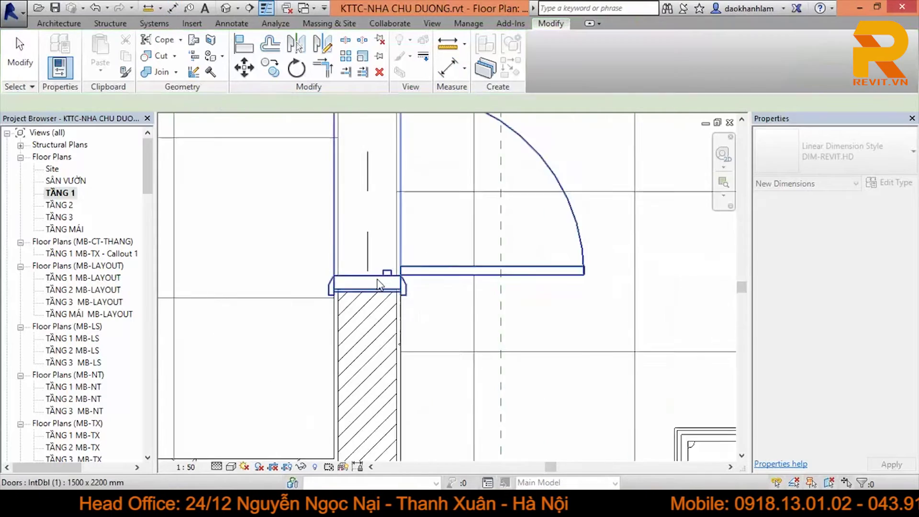
pyautogui.doubleClick(380, 284)
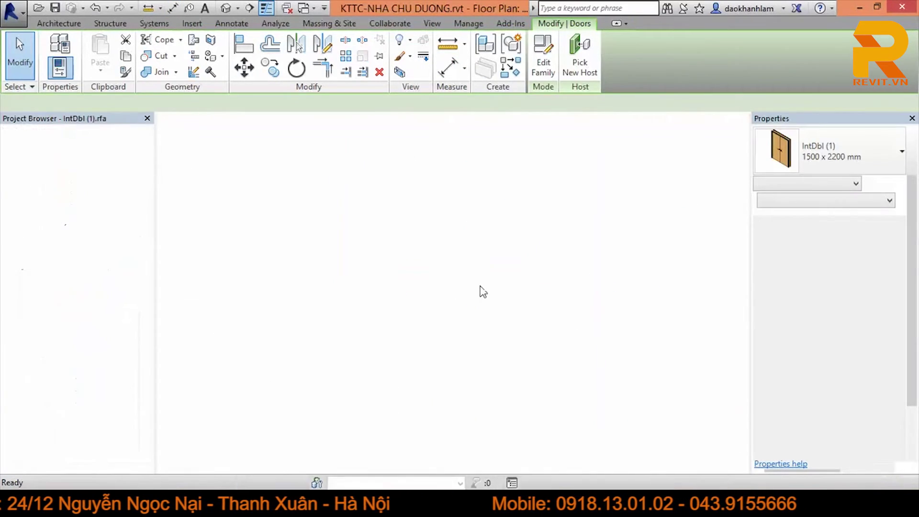
# Inspect the Door Panel Thickness dimension and the door edge and architrave in the family.
pyautogui.scroll(3, 483, 291)
pyautogui.scroll(2, 463, 338)
pyautogui.scroll(2, 528, 328)
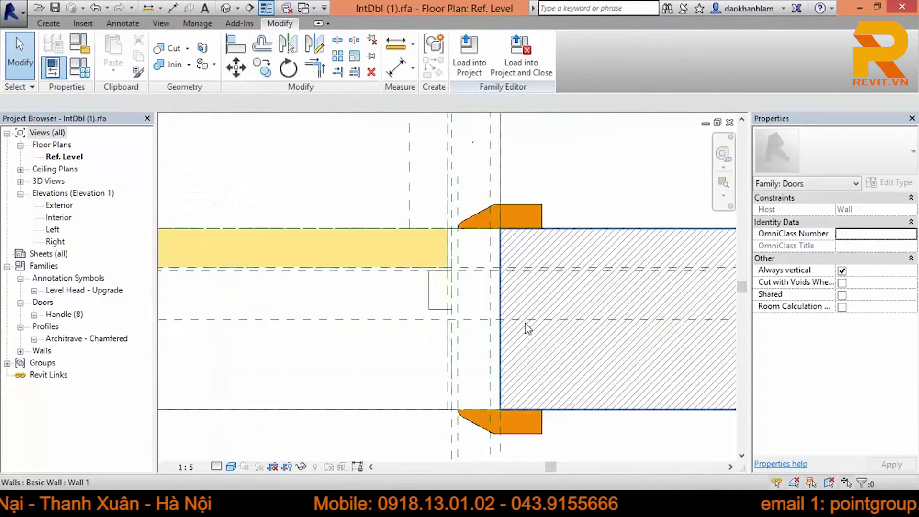
pyautogui.scroll(-3, 528, 329)
pyautogui.scroll(-1, 478, 201)
pyautogui.click(467, 179)
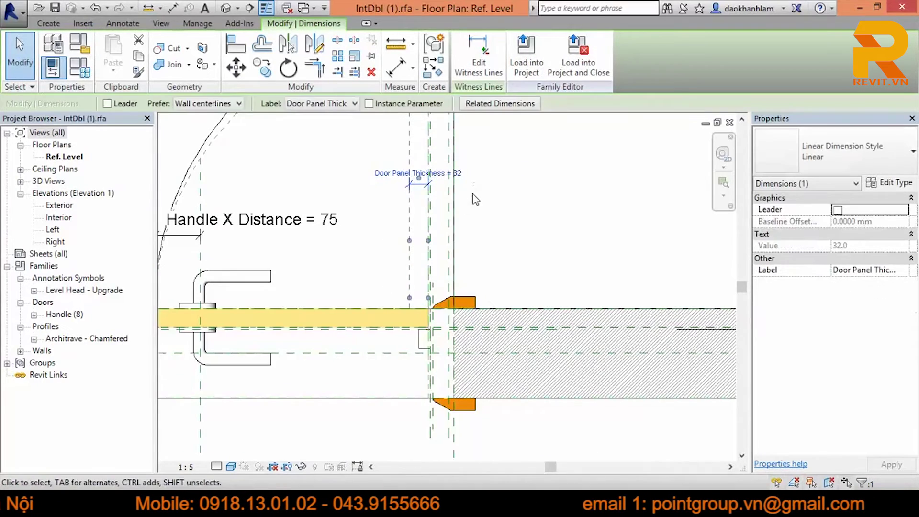
pyautogui.click(485, 239)
pyautogui.scroll(-2, 479, 249)
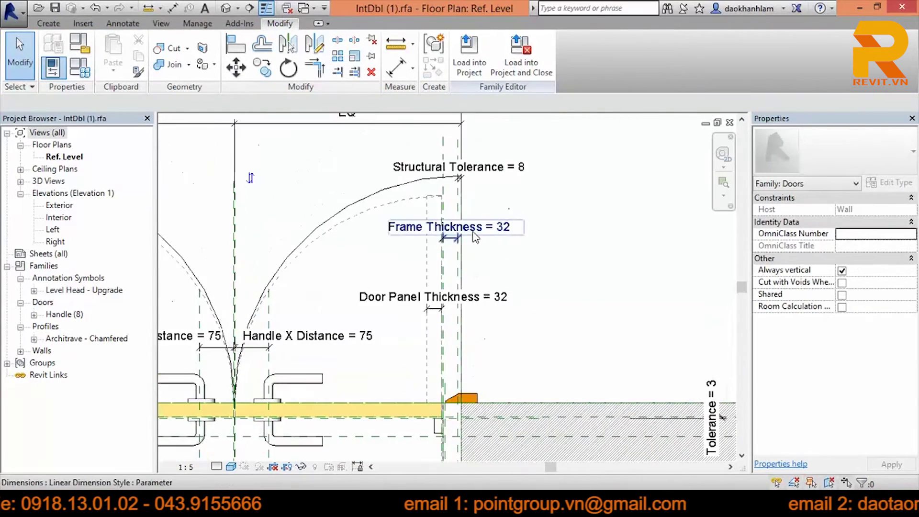
pyautogui.scroll(2, 475, 231)
pyautogui.moveTo(487, 297); pyautogui.dragTo(460, 332, button='middle')
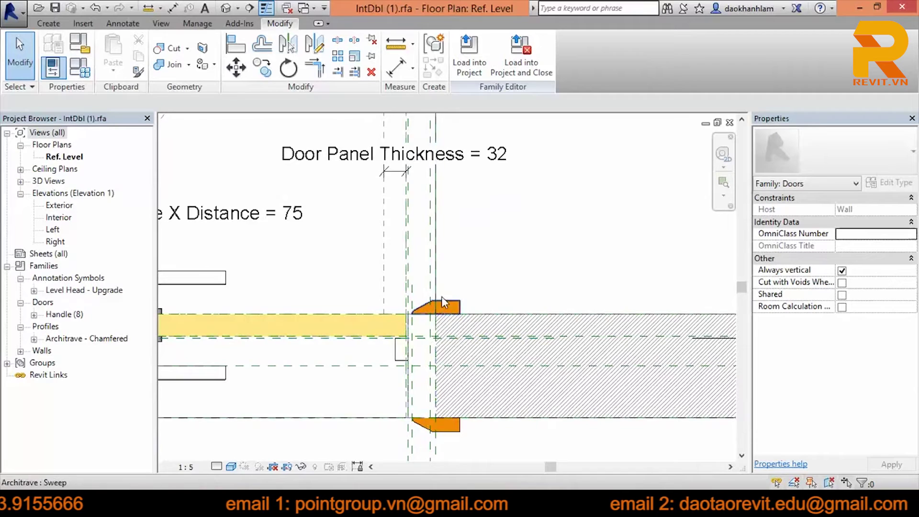
pyautogui.scroll(1, 443, 302)
pyautogui.scroll(1, 407, 342)
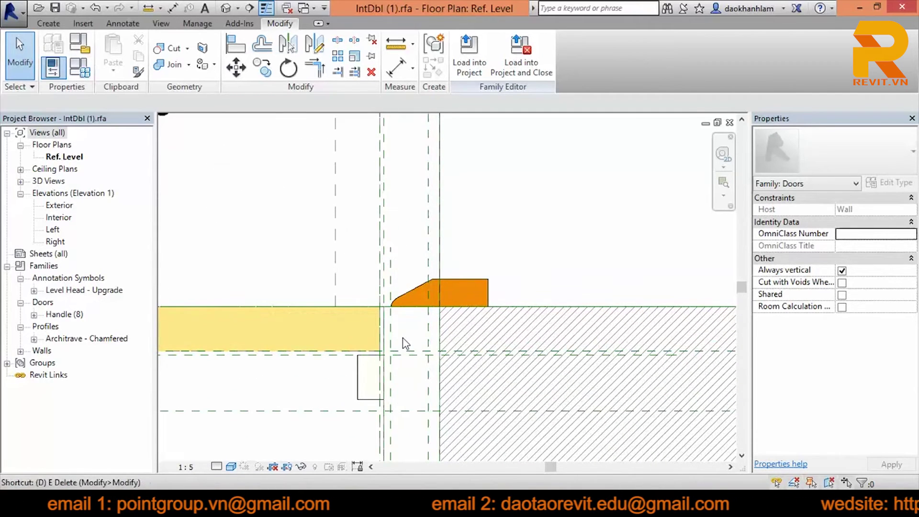
# Start an aligned dimension from the door edge, then cancel it.
pyautogui.press('d')
pyautogui.press('i')
pyautogui.scroll(1, 374, 356)
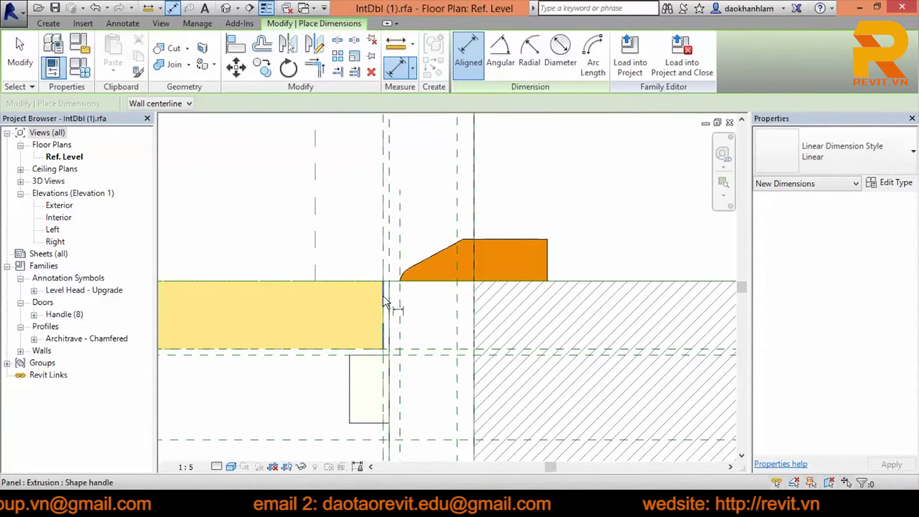
pyautogui.click(386, 308)
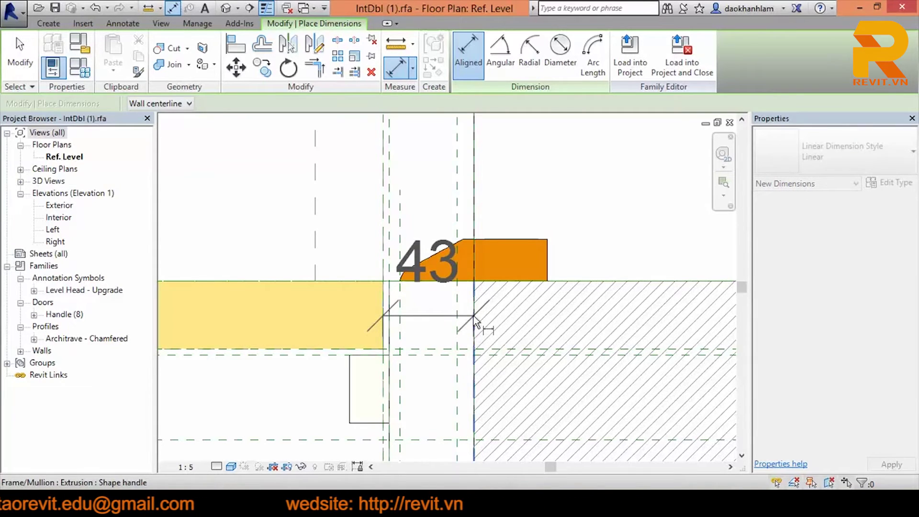
pyautogui.press('Escape')
pyautogui.scroll(-2, 483, 332)
pyautogui.moveTo(484, 332); pyautogui.dragTo(493, 200, button='middle')
pyautogui.scroll(2, 486, 200)
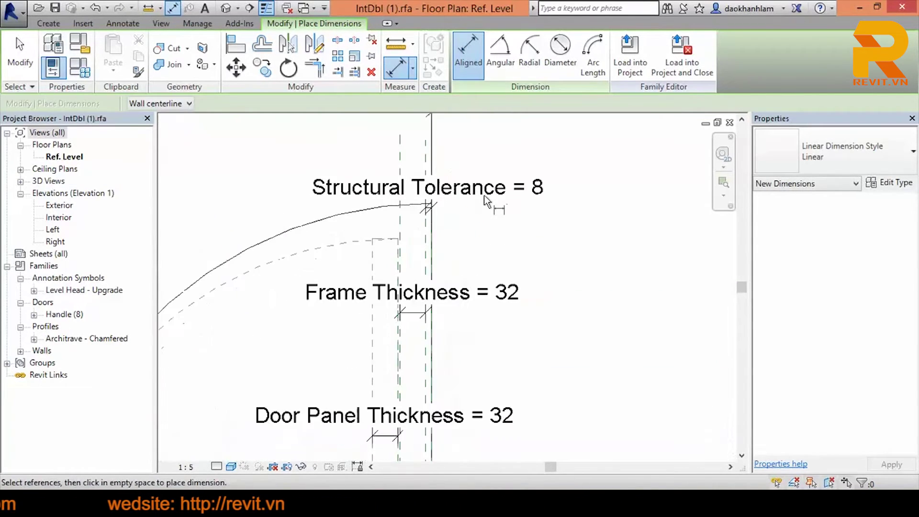
pyautogui.press('Escape')
# Review the Structural Tolerance dimension and the door's upper part, then clear the selection.
pyautogui.click(493, 188)
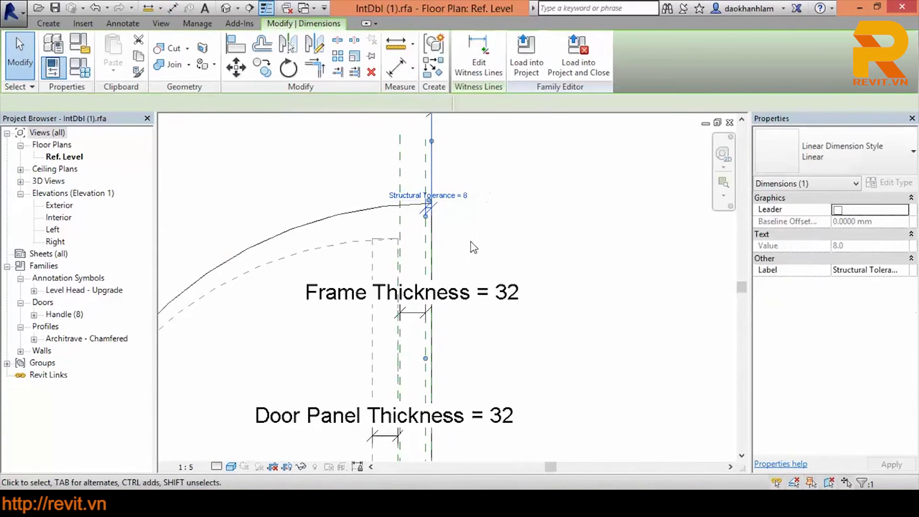
pyautogui.scroll(-2, 470, 241)
pyautogui.moveTo(452, 460); pyautogui.dragTo(449, 304, button='middle')
pyautogui.scroll(2, 414, 325)
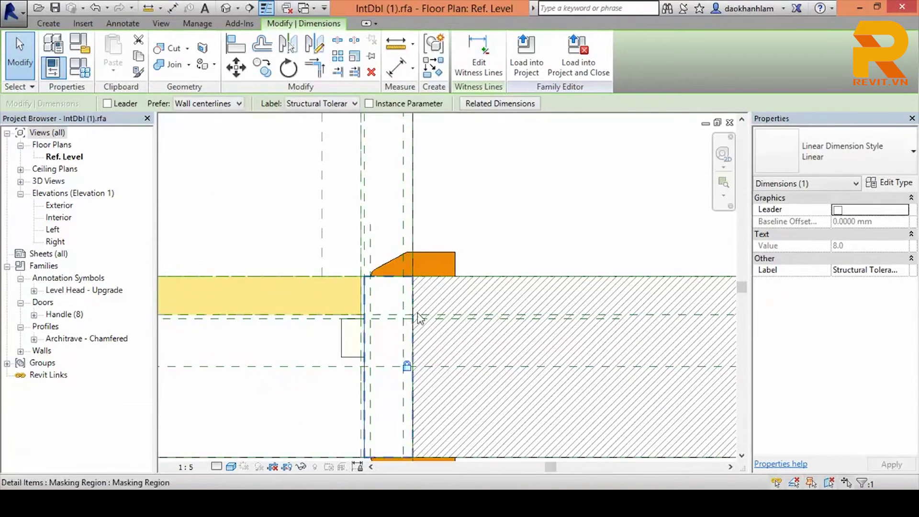
pyautogui.scroll(-2, 418, 317)
pyautogui.scroll(-1, 410, 318)
pyautogui.click(445, 259)
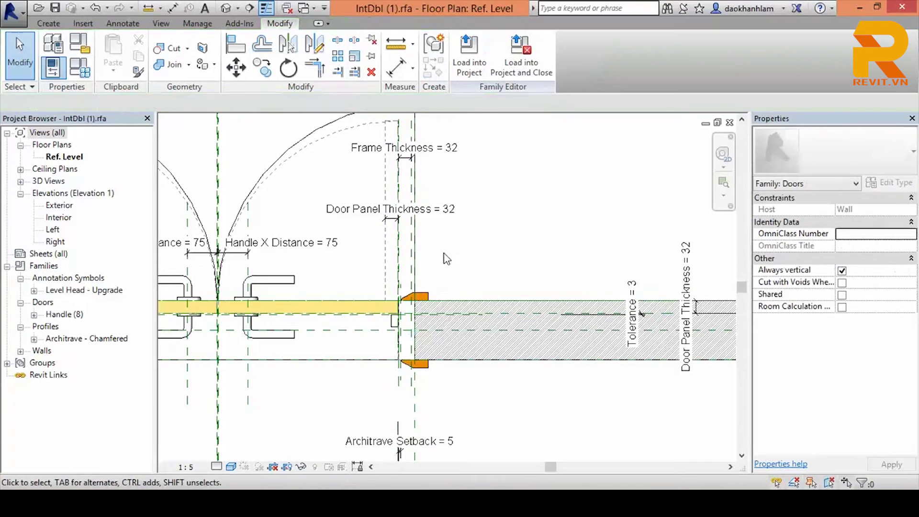
# Load the edited IntDbl (1) family into the KTTC-NHA CHU DUONG house project.
pyautogui.scroll(2, 445, 267)
pyautogui.scroll(-2, 476, 266)
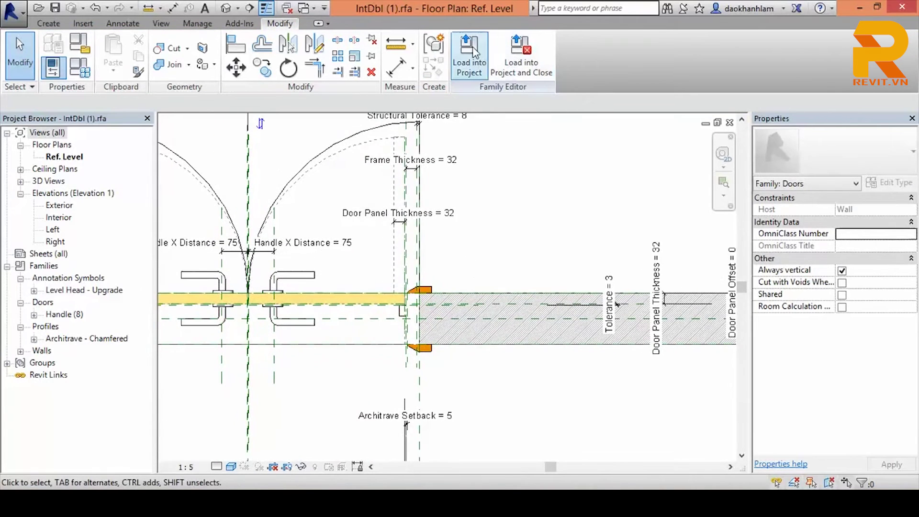
pyautogui.click(469, 55)
pyautogui.click(426, 352)
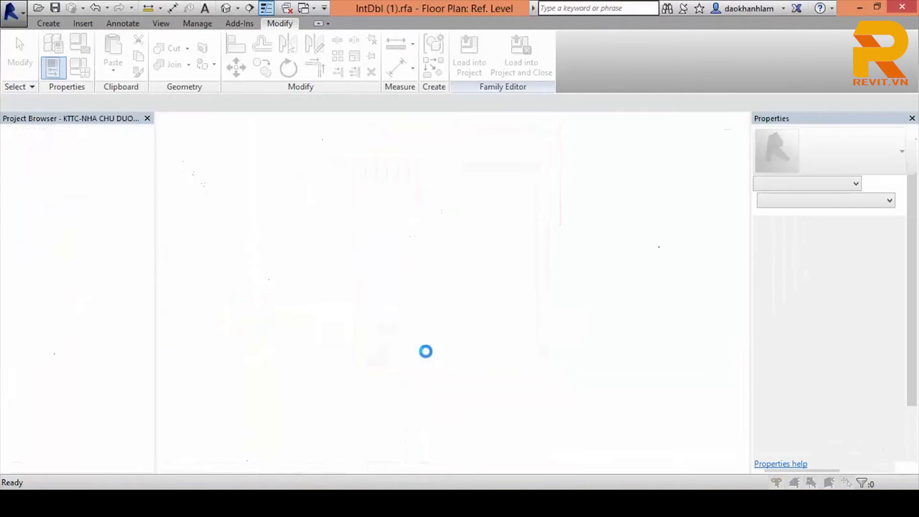
# Overwrite the existing door family version and review the IntDbl (1) type properties.
pyautogui.click(434, 248)
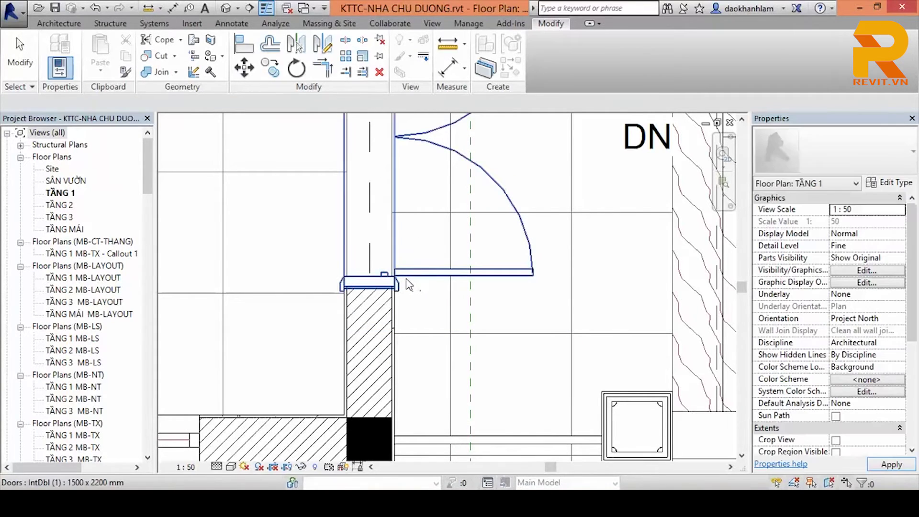
pyautogui.click(401, 280)
pyautogui.click(890, 183)
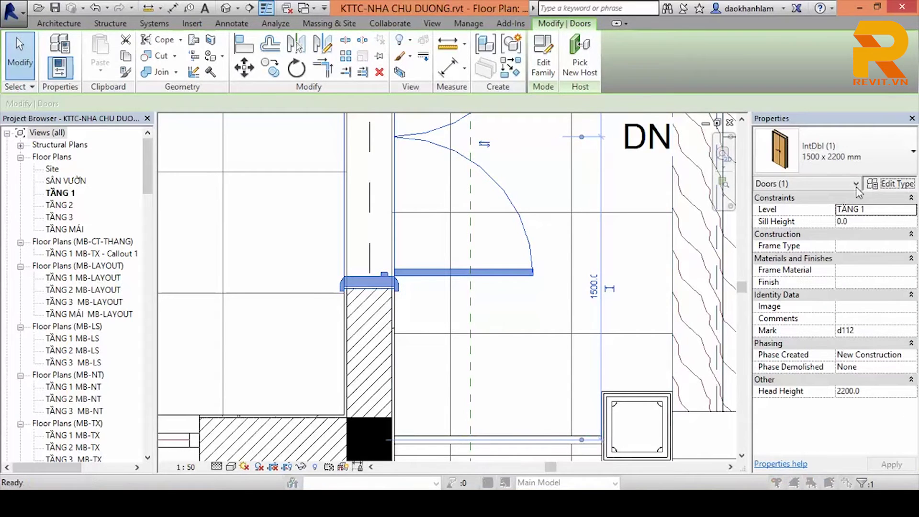
pyautogui.moveTo(696, 233); pyautogui.dragTo(696, 318)
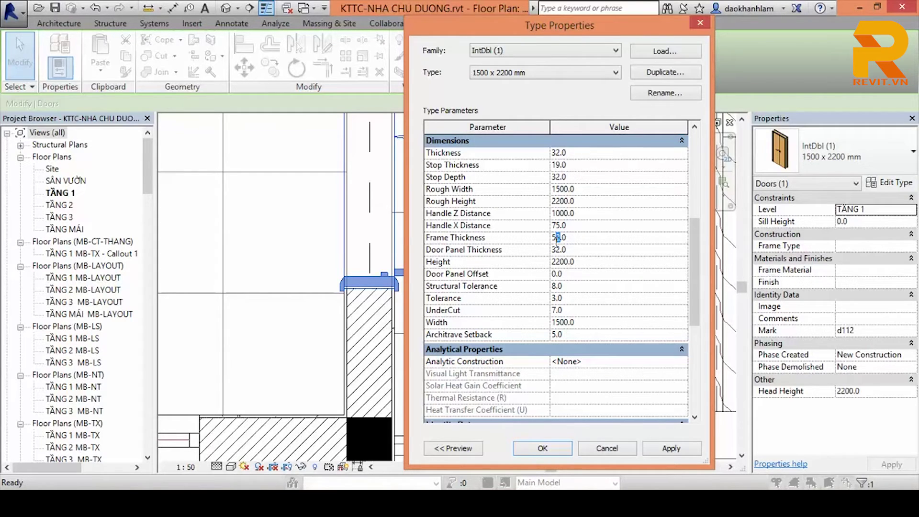
pyautogui.click(548, 448)
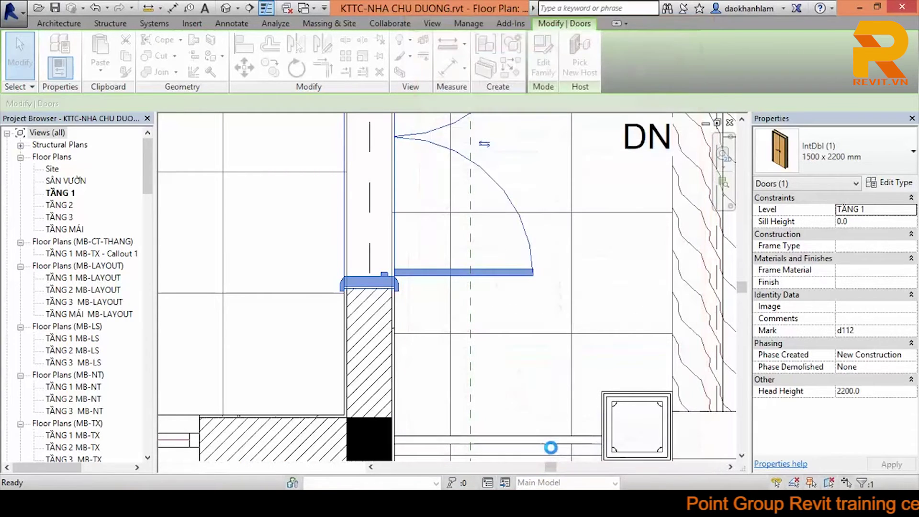
# Open the chi tiết cửa d1 door legend.
pyautogui.scroll(-15, 72, 239)
pyautogui.scroll(1, 72, 263)
pyautogui.click(57, 290)
pyautogui.doubleClick(73, 291)
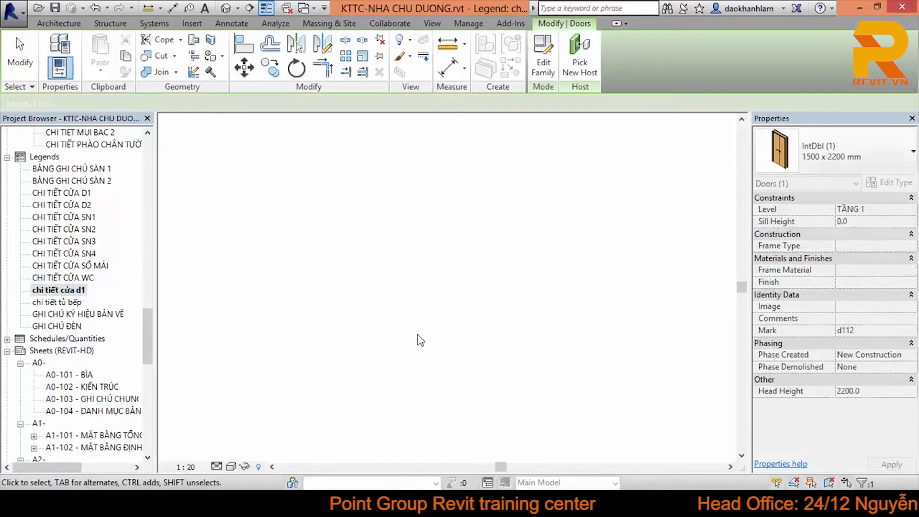
# Attach the 61 frame dimension's witness line to the door's right edge.
pyautogui.scroll(3, 330, 331)
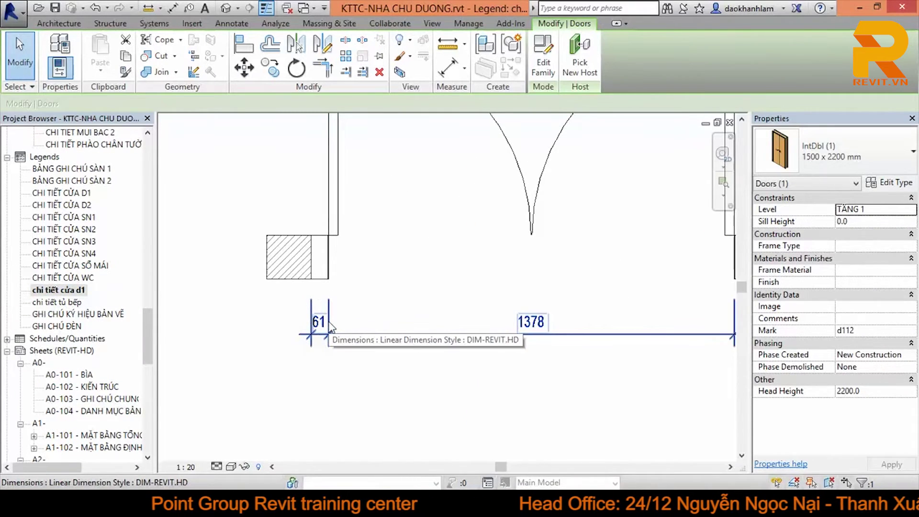
pyautogui.scroll(2, 331, 330)
pyautogui.click(333, 362)
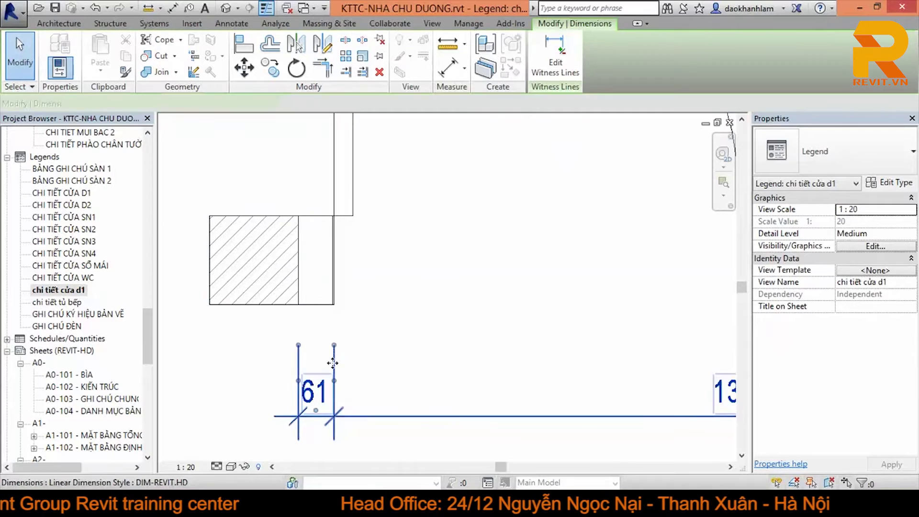
pyautogui.scroll(2, 330, 354)
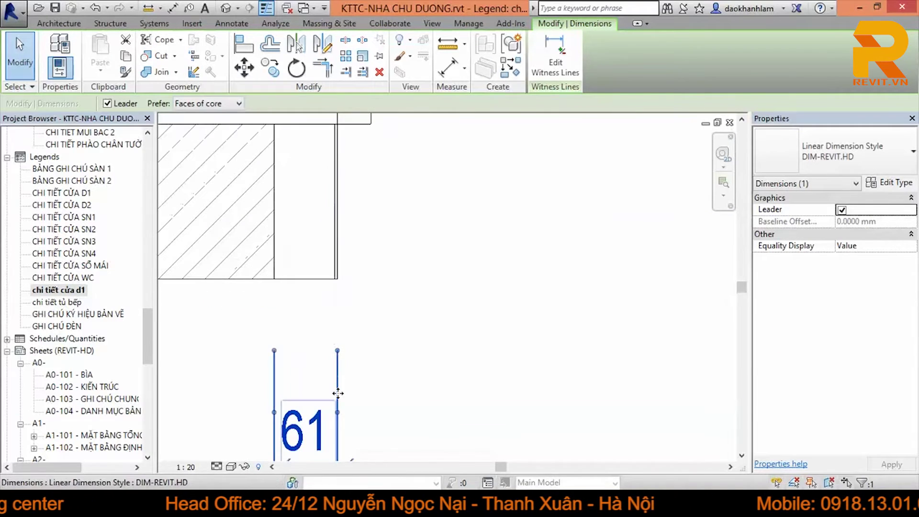
pyautogui.moveTo(343, 319); pyautogui.dragTo(337, 270)
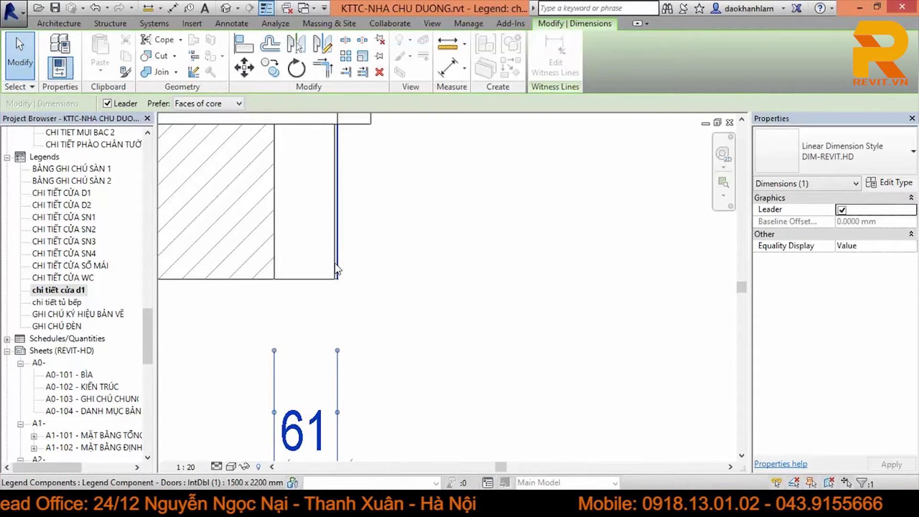
pyautogui.click(365, 297)
# Return to the TẦNG 1 floor plan from the Project Browser.
pyautogui.scroll(-3, 365, 297)
pyautogui.scroll(-3, 365, 297)
pyautogui.scroll(-3, 216, 224)
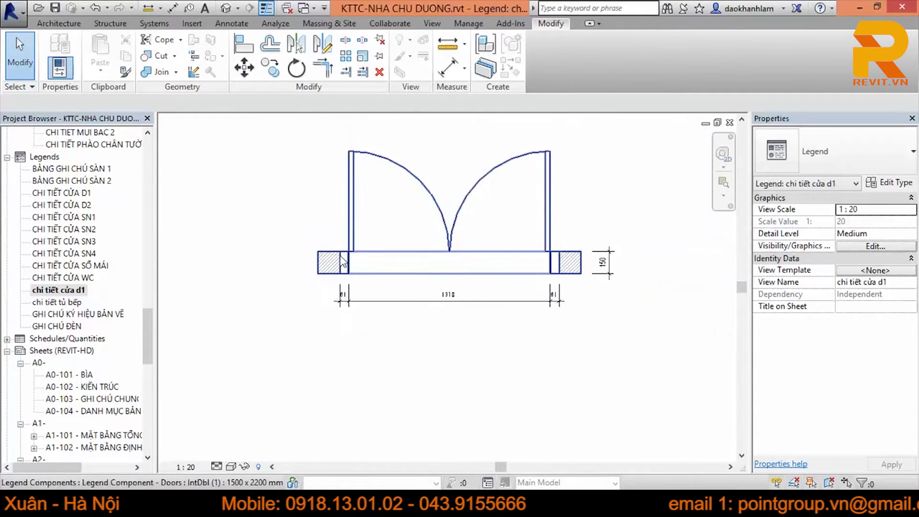
pyautogui.moveTo(152, 314); pyautogui.dragTo(149, 148)
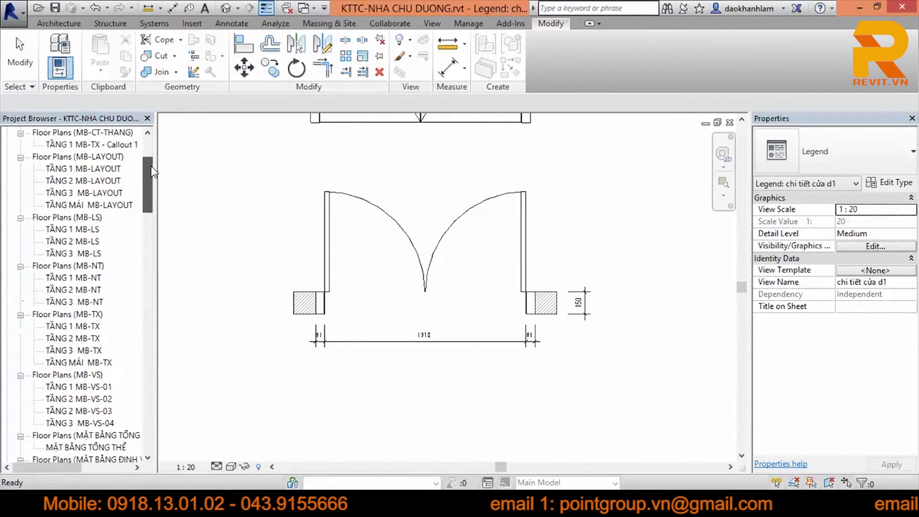
pyautogui.click(62, 192)
pyautogui.doubleClick(63, 193)
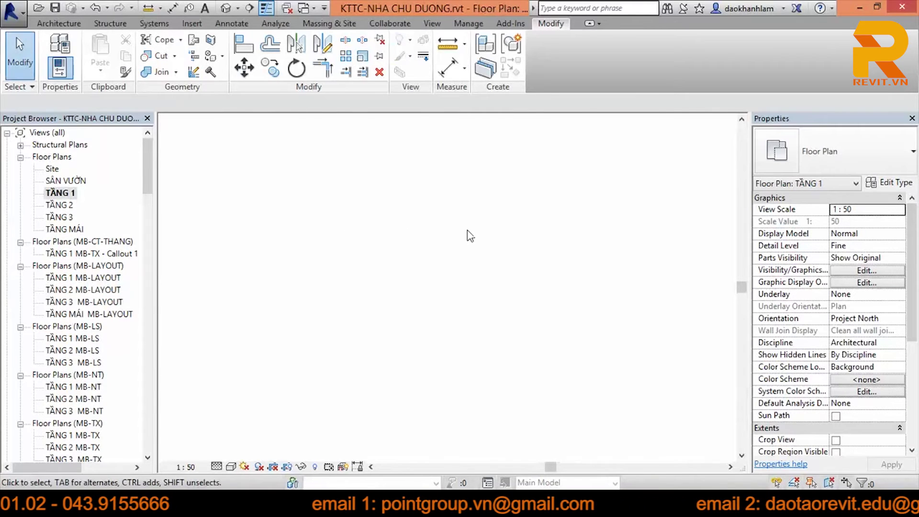
# Change the IntDbl (1) door type's Frame Thickness to 49 and apply it.
pyautogui.click(465, 273)
pyautogui.click(890, 182)
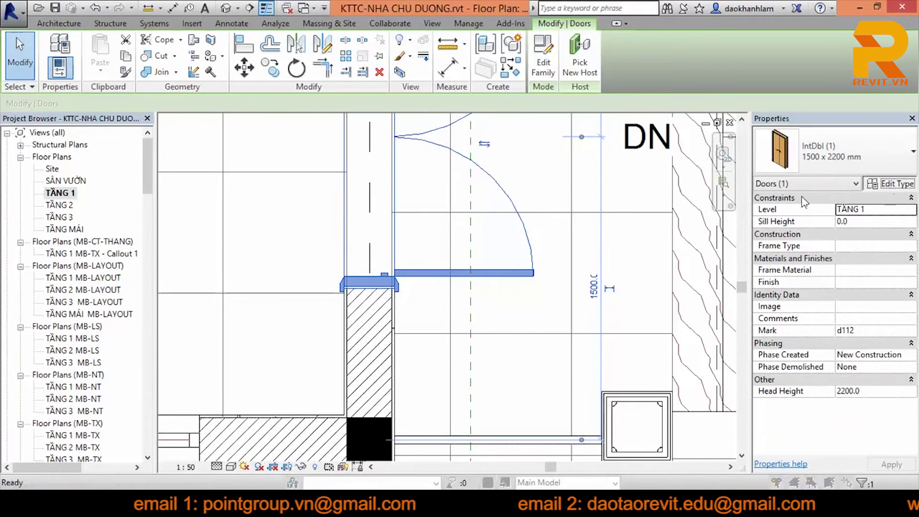
pyautogui.scroll(-3, 589, 368)
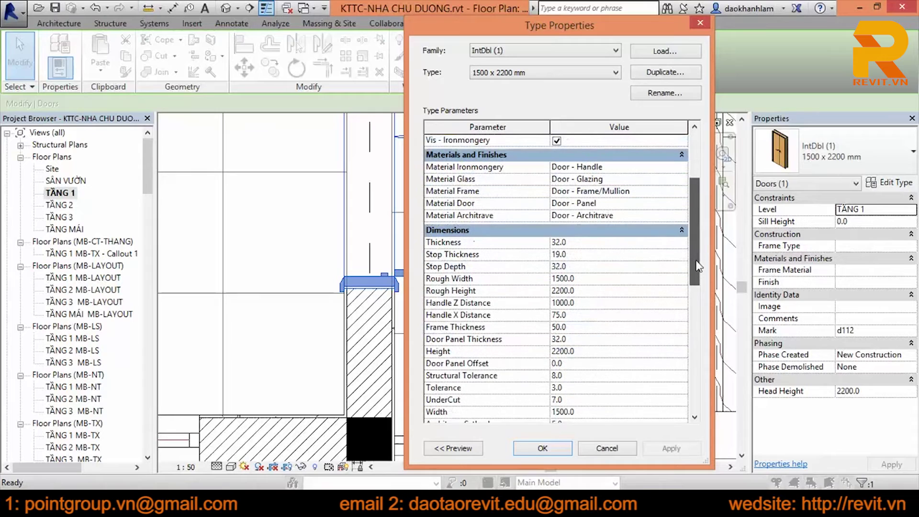
pyautogui.doubleClick(557, 327)
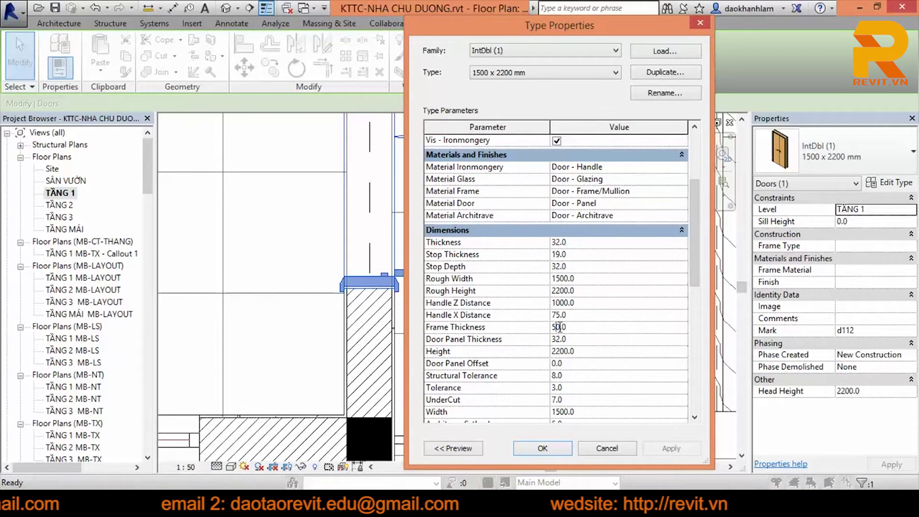
pyautogui.write('49')
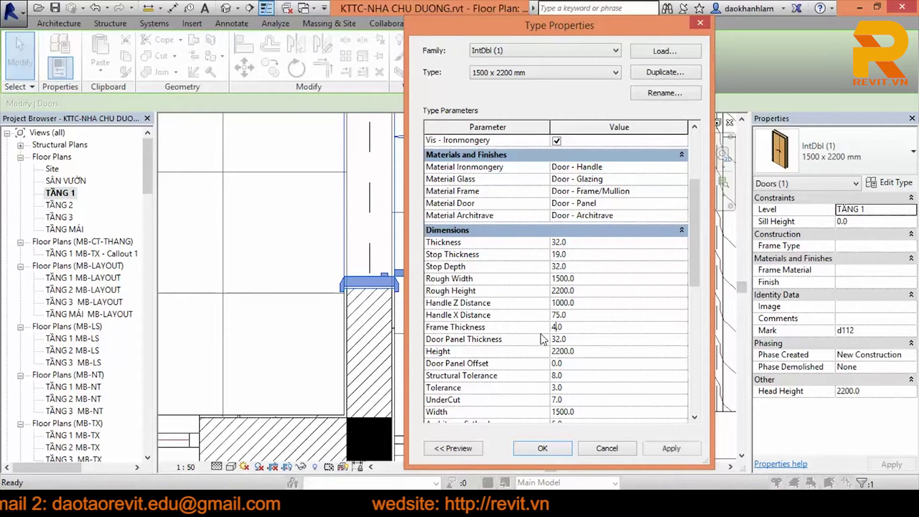
pyautogui.click(549, 450)
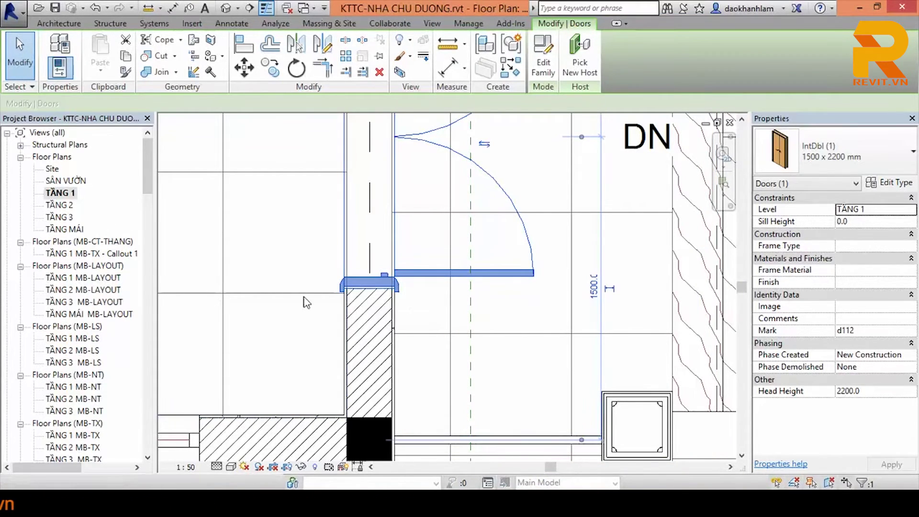
pyautogui.moveTo(144, 171); pyautogui.dragTo(145, 356)
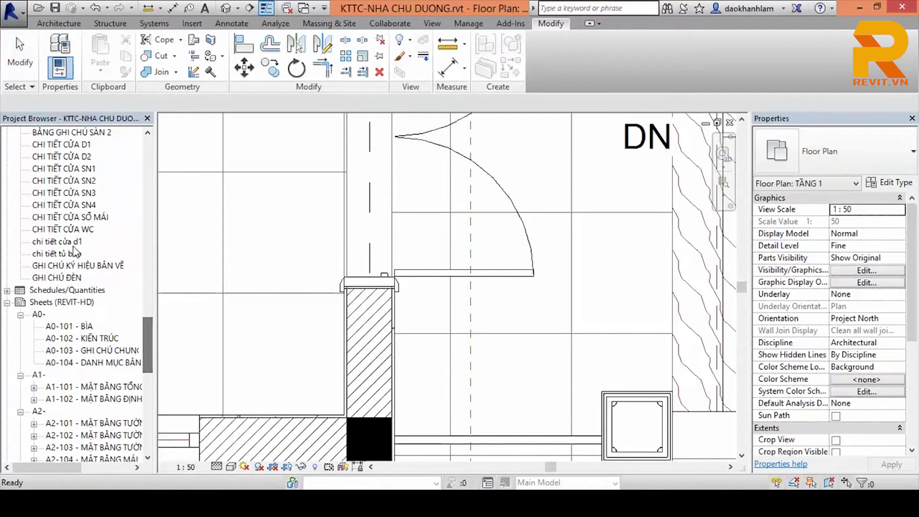
# Open the chi tiết cửa d1 legend and check the 60/1380/60 dimension string.
pyautogui.doubleClick(72, 242)
pyautogui.click(405, 302)
pyautogui.scroll(3, 527, 335)
pyautogui.click(569, 353)
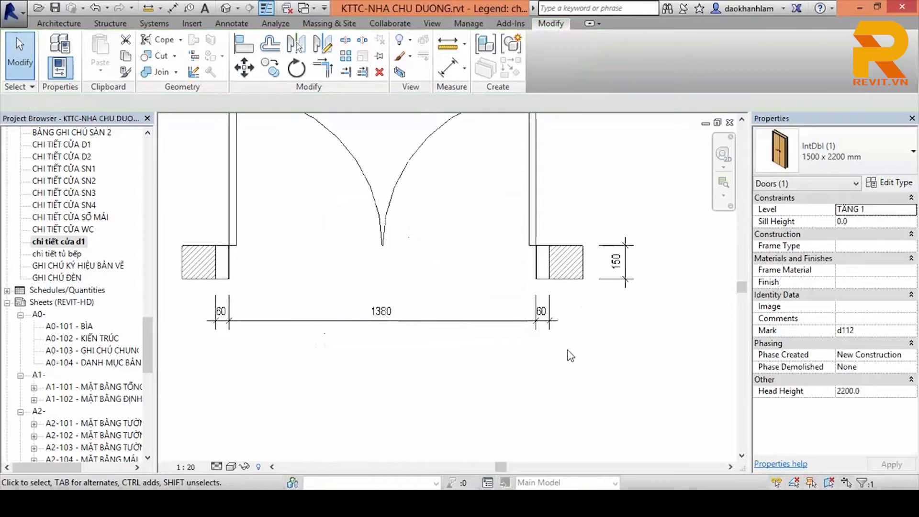
pyautogui.scroll(2, 555, 334)
pyautogui.click(549, 332)
pyautogui.scroll(-3, 549, 332)
pyautogui.scroll(-2, 550, 330)
pyautogui.scroll(-2, 564, 335)
pyautogui.scroll(-1, 476, 210)
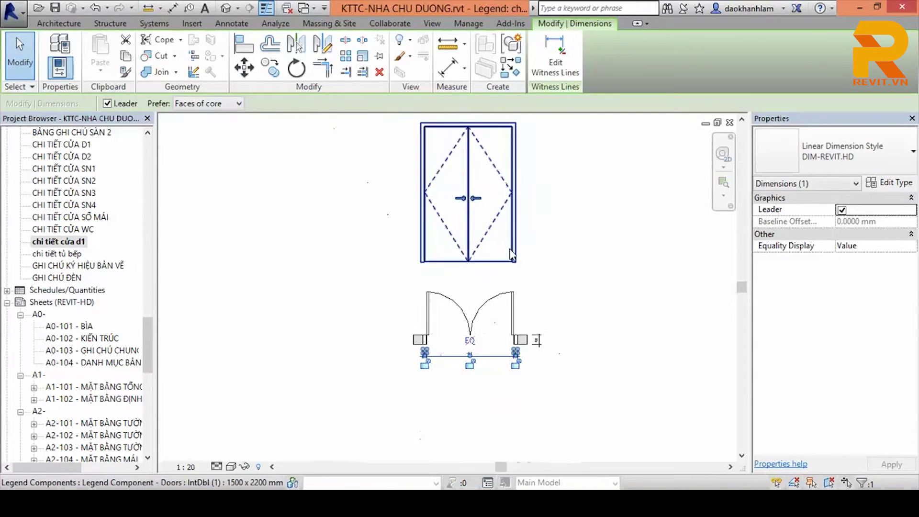
pyautogui.scroll(-2, 464, 232)
pyautogui.click(480, 269)
# Select the door legend component and start an aligned dimension from the door edge.
pyautogui.scroll(3, 480, 269)
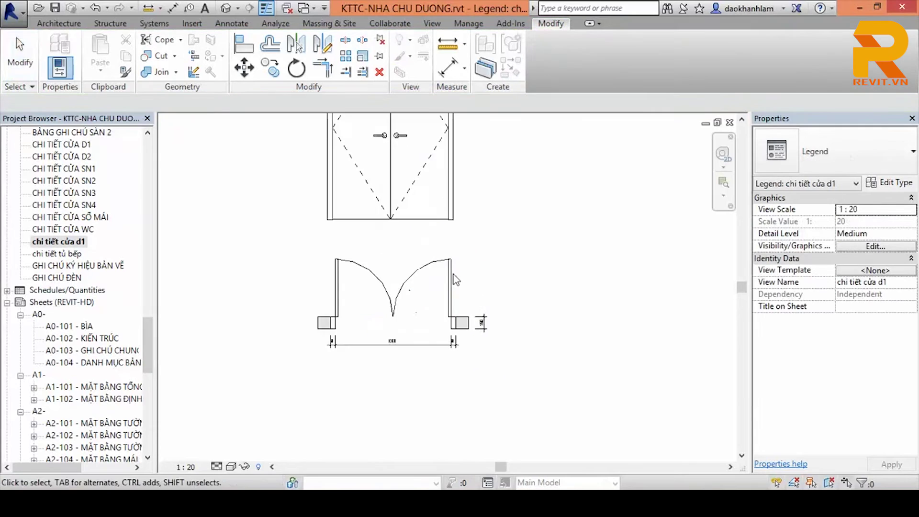
pyautogui.scroll(-2, 480, 271)
pyautogui.scroll(-1, 484, 285)
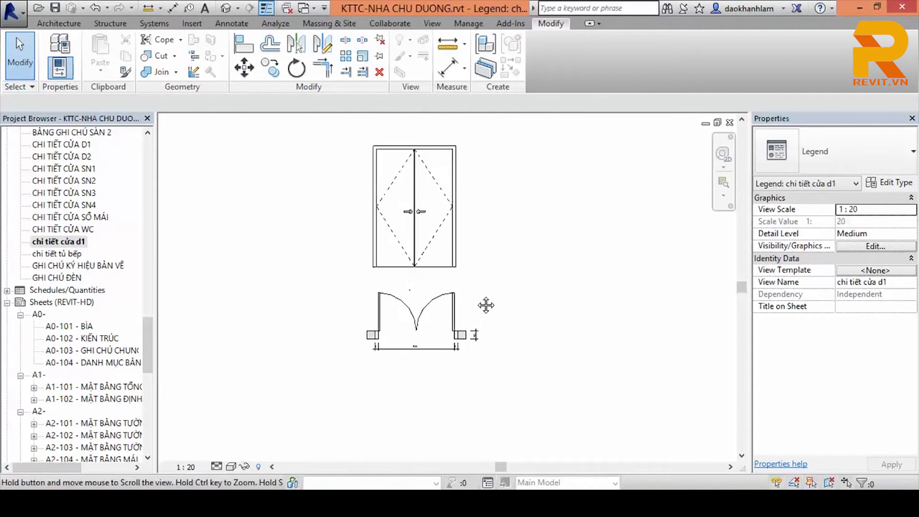
pyautogui.scroll(5, 439, 335)
pyautogui.scroll(2, 306, 382)
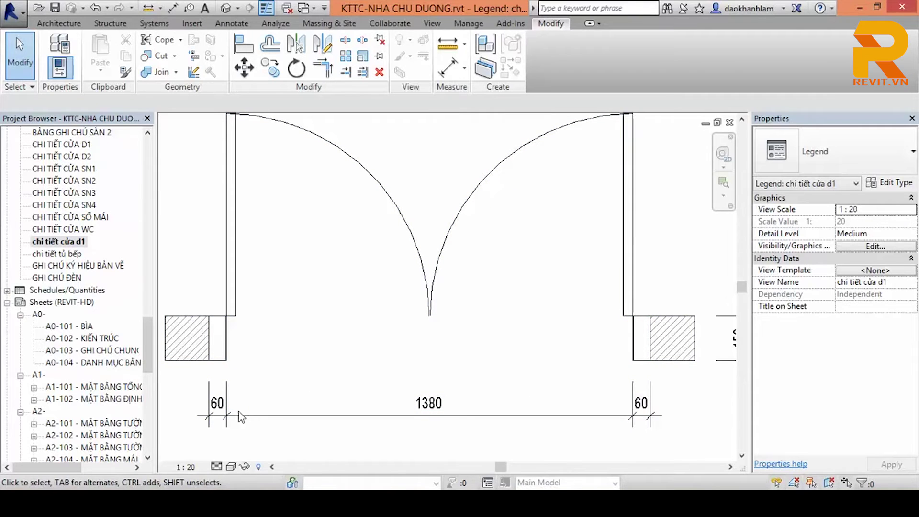
pyautogui.scroll(-2, 548, 414)
pyautogui.scroll(-1, 523, 363)
pyautogui.scroll(-1, 241, 386)
pyautogui.click(353, 420)
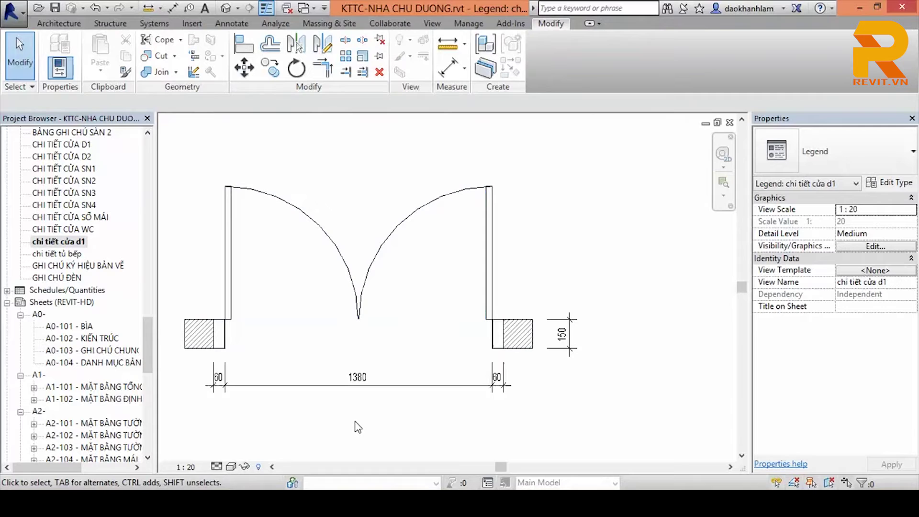
pyautogui.press('d')
pyautogui.press('i')
pyautogui.click(507, 344)
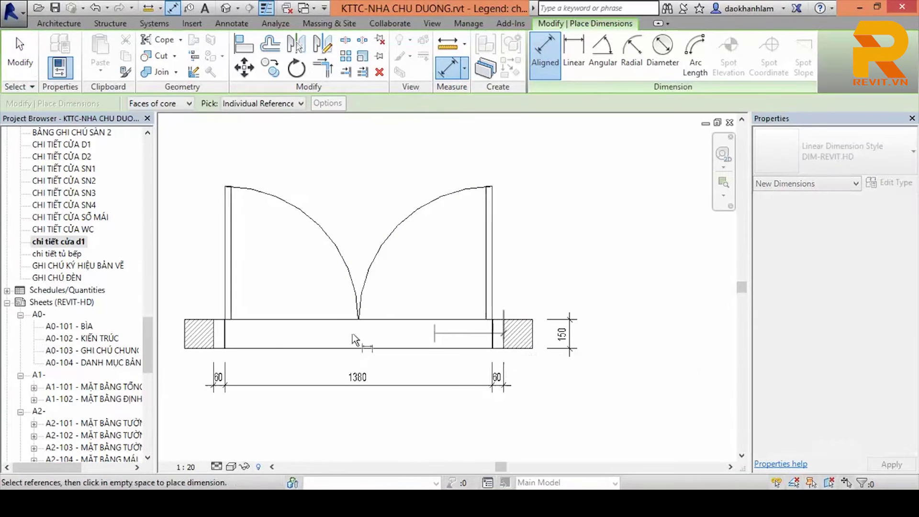
# Place the 1500 overall width dimension below the 60/1380/60 string and end dimensioning.
pyautogui.click(216, 334)
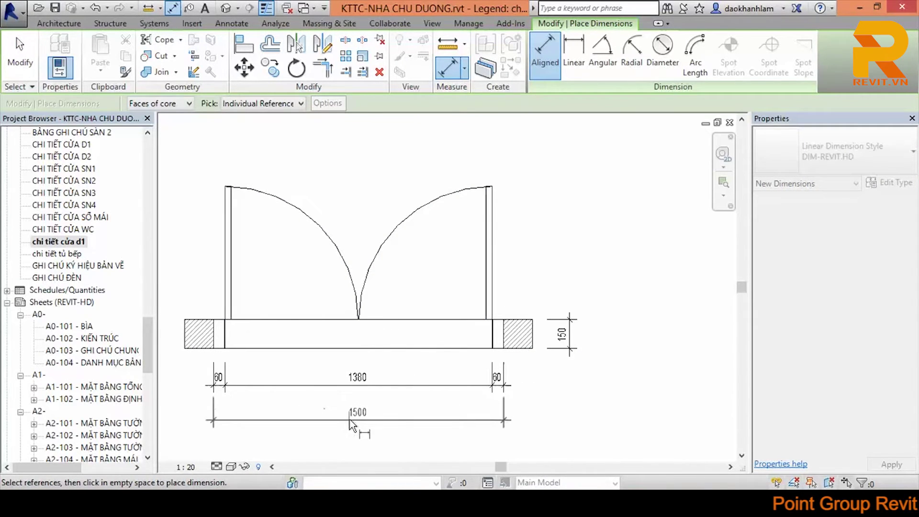
pyautogui.click(351, 412)
pyautogui.scroll(3, 377, 414)
pyautogui.scroll(-2, 388, 373)
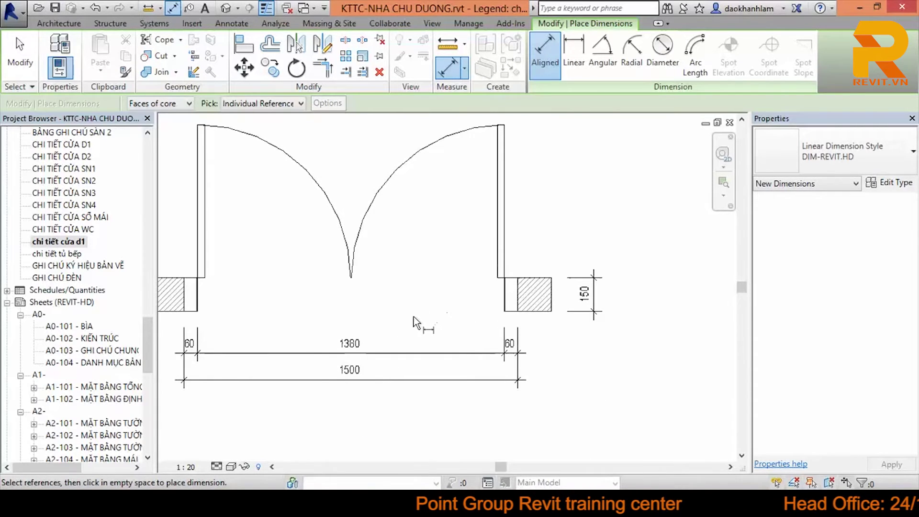
pyautogui.moveTo(170, 293); pyautogui.dragTo(223, 274, button='middle')
pyautogui.scroll(1, 223, 274)
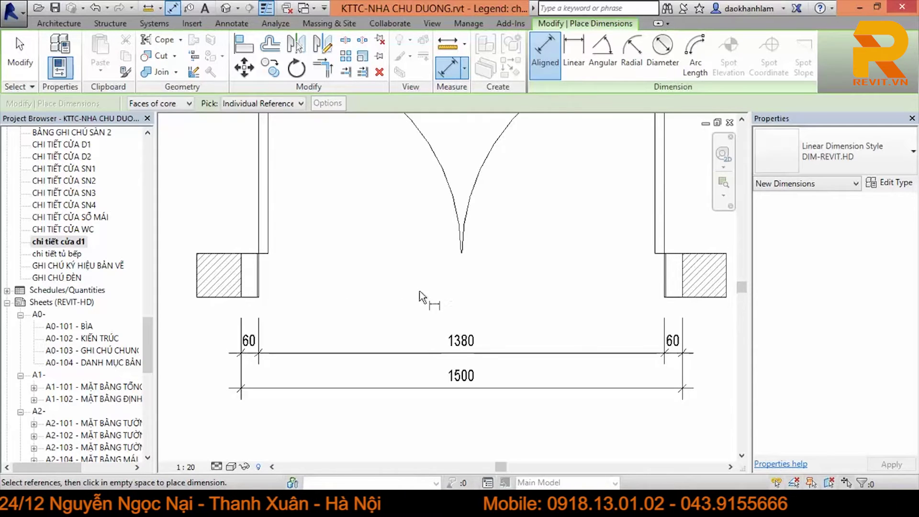
pyautogui.rightClick(396, 263)
pyautogui.click(421, 269)
# Select and deselect the door legend component, zooming out to view the whole legend.
pyautogui.scroll(-3, 410, 273)
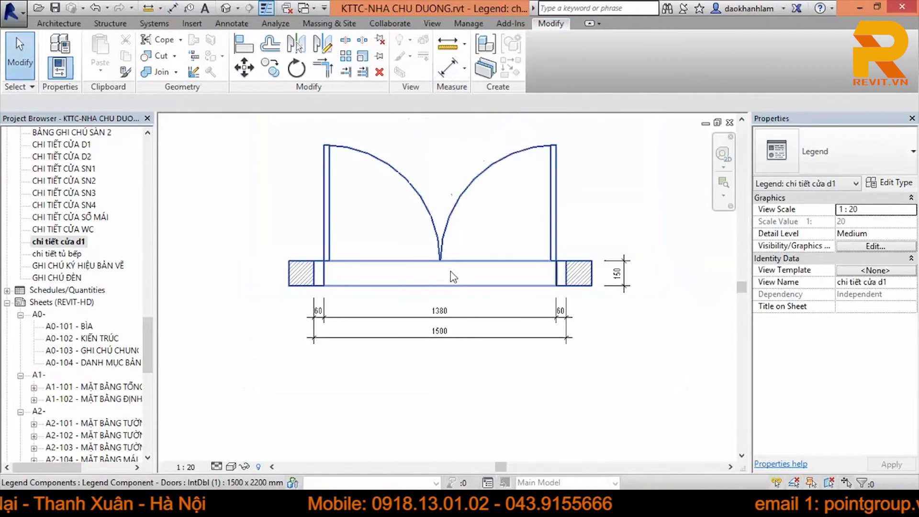
pyautogui.click(462, 281)
pyautogui.scroll(2, 470, 331)
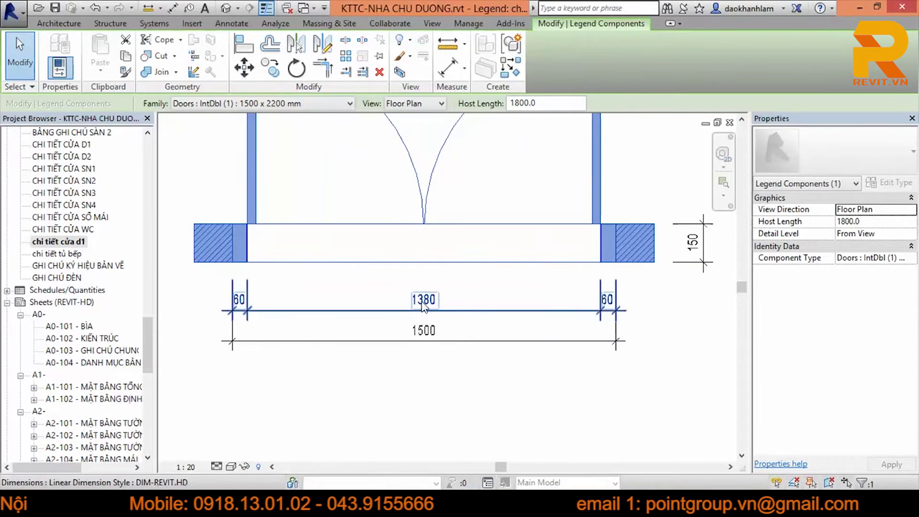
pyautogui.scroll(-2, 531, 358)
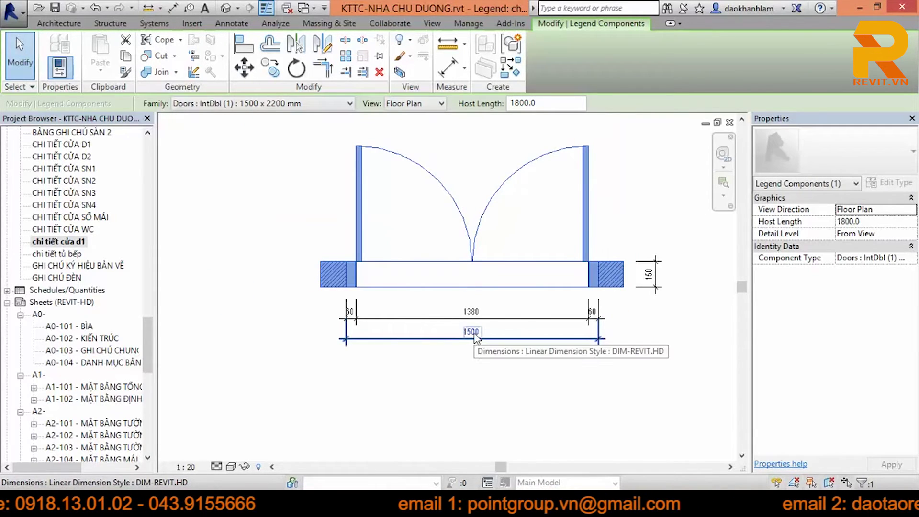
pyautogui.scroll(-3, 523, 192)
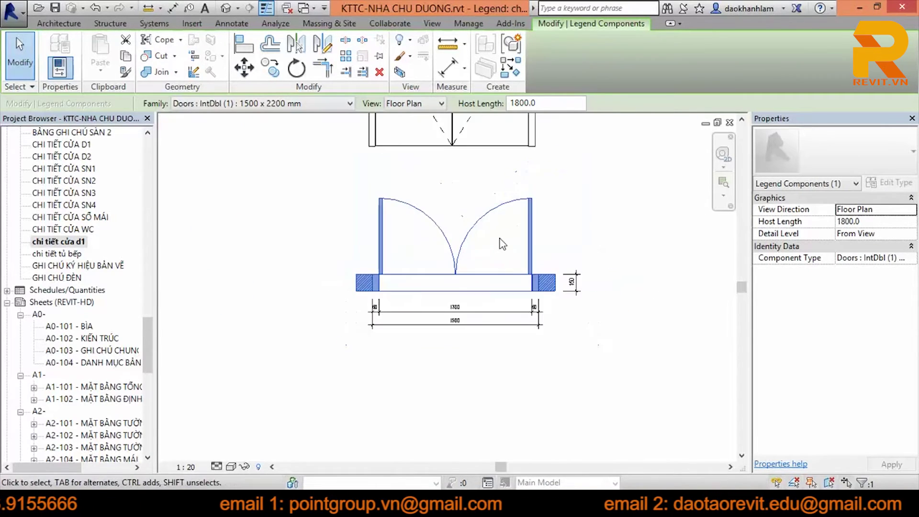
pyautogui.click(584, 222)
pyautogui.scroll(-1, 466, 319)
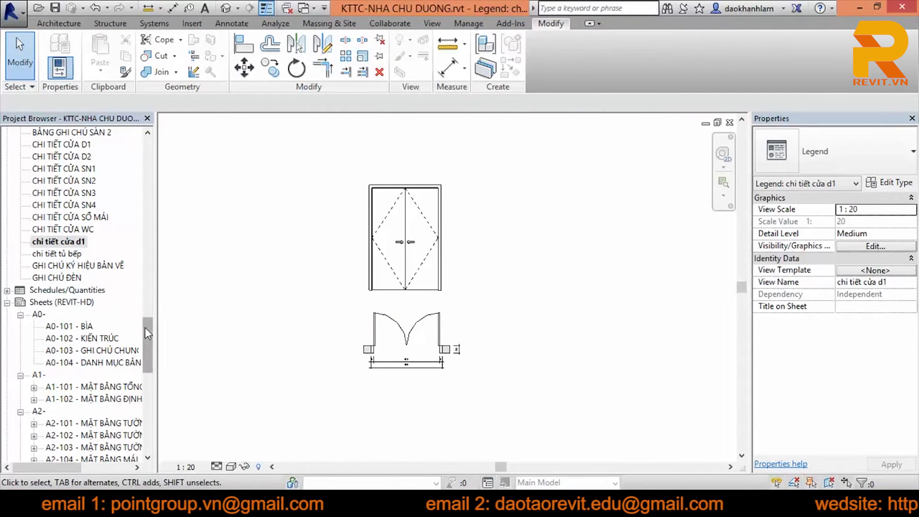
# Open sheet A10-102 CHI TIẾT CỬA ĐI and place the chi tiết cửa d1 legend on it.
pyautogui.moveTo(145, 327); pyautogui.dragTo(140, 430)
pyautogui.doubleClick(91, 374)
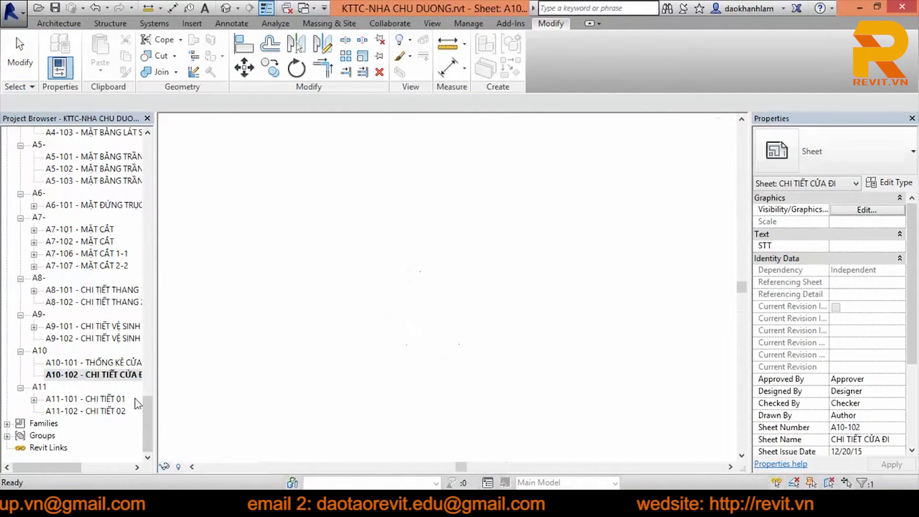
pyautogui.moveTo(146, 409)
pyautogui.mouseDown()
pyautogui.moveTo(171, 260)
pyautogui.moveTo(160, 318)
pyautogui.mouseUp()
pyautogui.moveTo(57, 363); pyautogui.dragTo(330, 256)
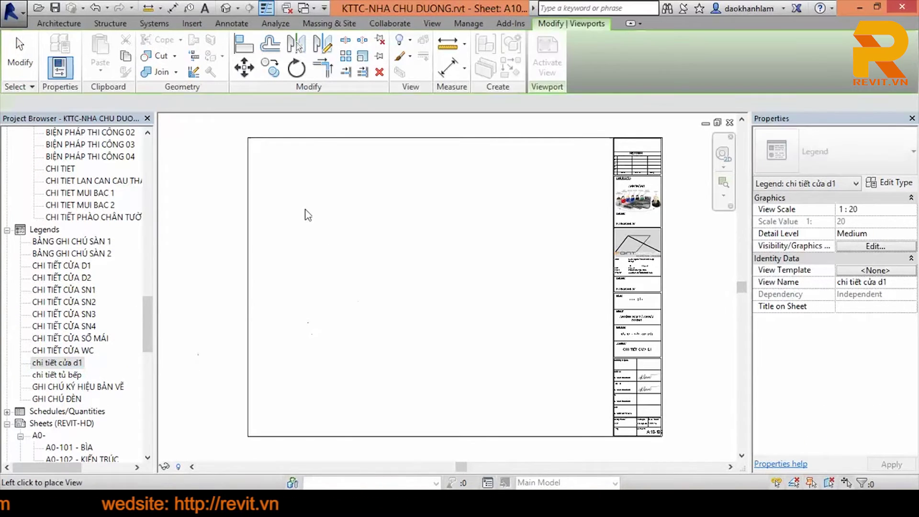
pyautogui.click(323, 259)
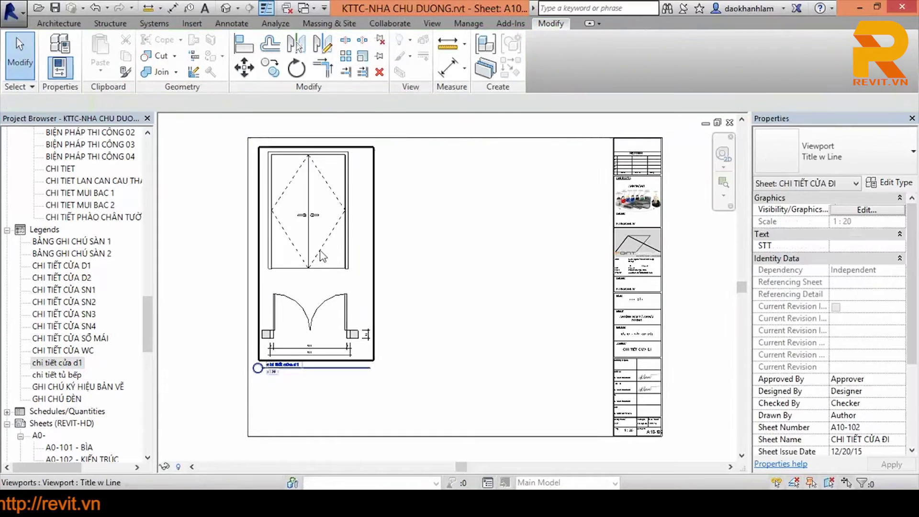
# Shorten the viewport title line to the drawing width and activate the door viewport.
pyautogui.click(331, 271)
pyautogui.click(394, 263)
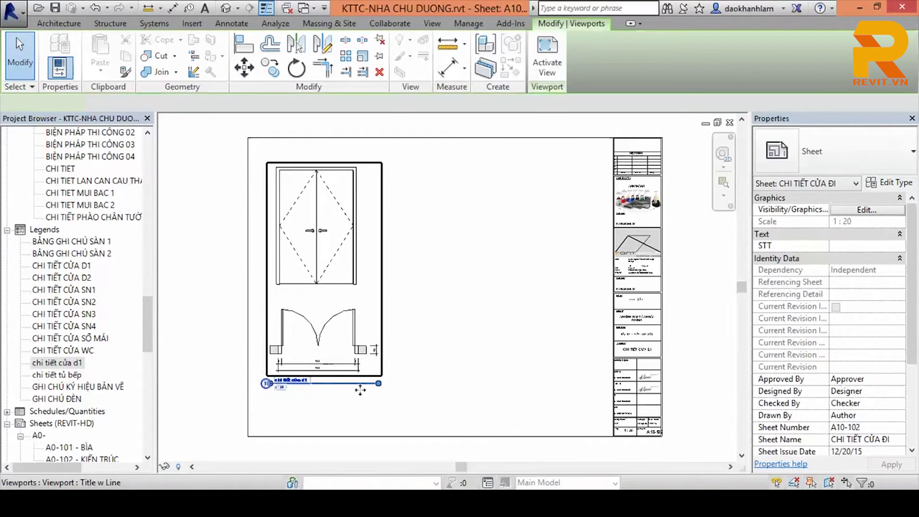
pyautogui.click(378, 386)
pyautogui.moveTo(378, 384); pyautogui.dragTo(317, 383)
pyautogui.press('Escape')
pyautogui.scroll(2, 352, 263)
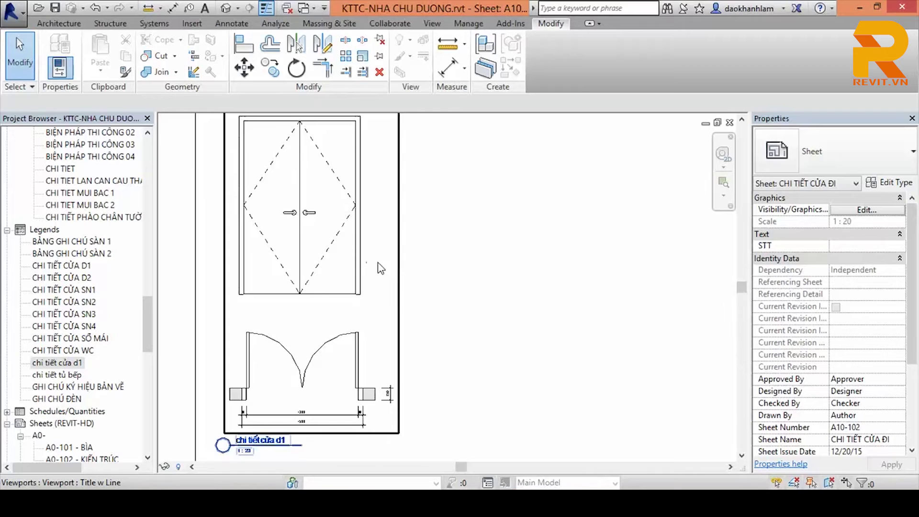
pyautogui.doubleClick(348, 275)
pyautogui.moveTo(347, 283); pyautogui.dragTo(413, 326, button='middle')
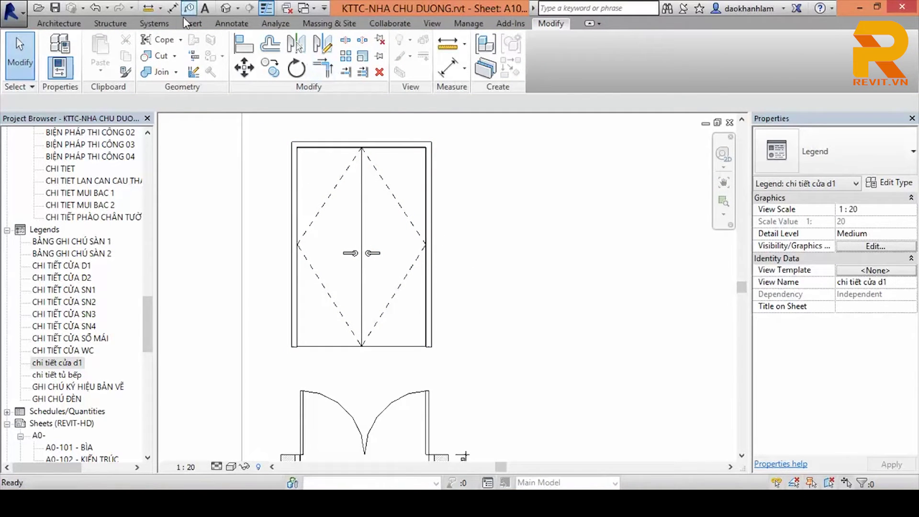
# Draw a horizontal detail line across the left door leaf to its middle.
pyautogui.click(200, 27)
pyautogui.click(70, 25)
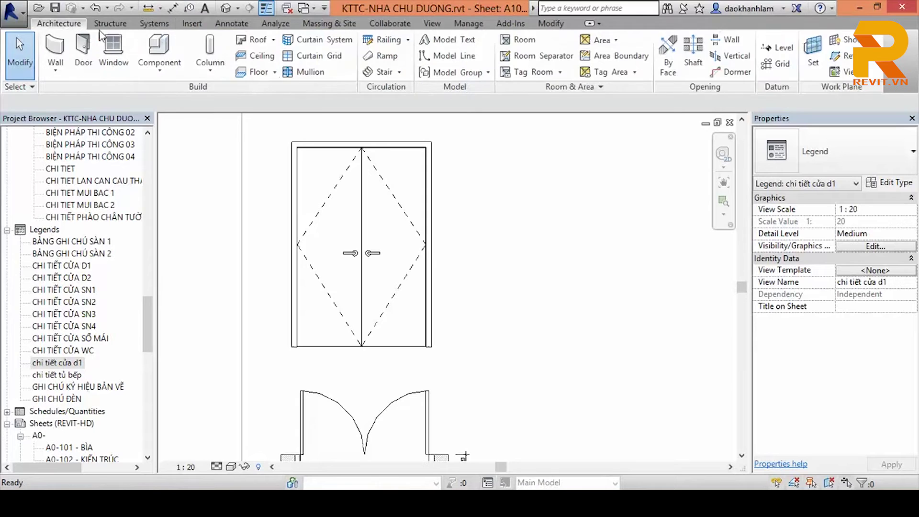
pyautogui.click(244, 27)
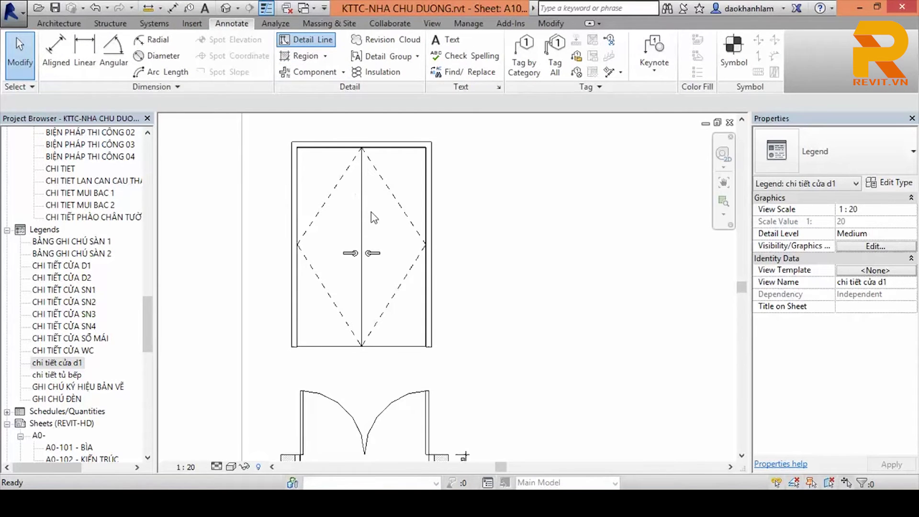
pyautogui.scroll(1, 373, 218)
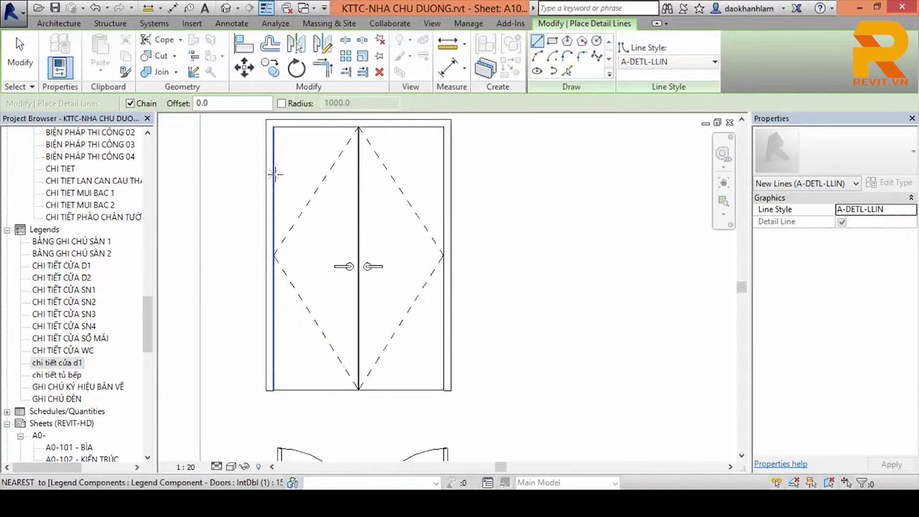
pyautogui.click(273, 174)
pyautogui.click(358, 174)
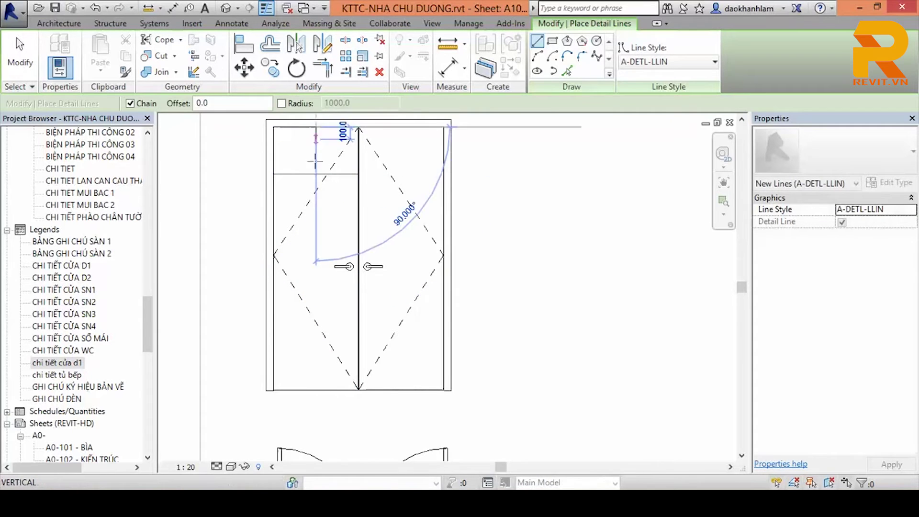
# Draw crossing diagonals and a vertical divider in the top door panel.
pyautogui.scroll(1, 316, 134)
pyautogui.click(318, 125)
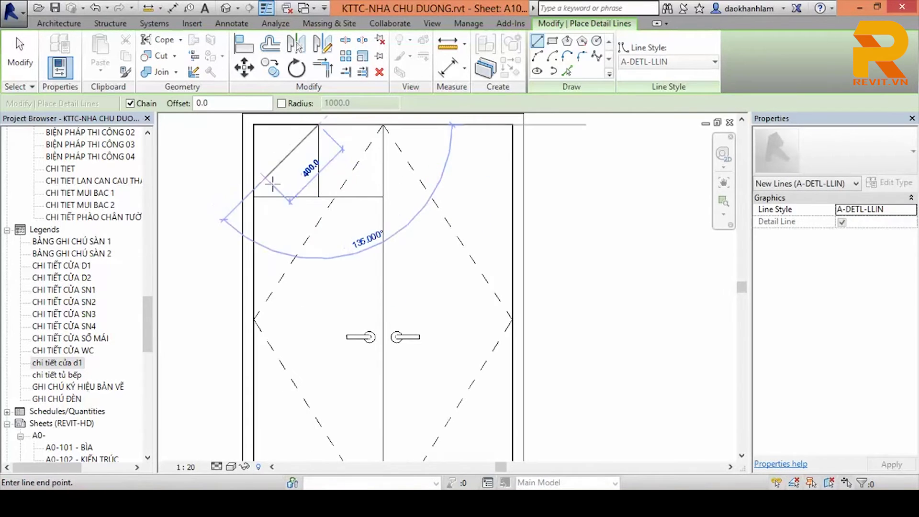
pyautogui.click(254, 197)
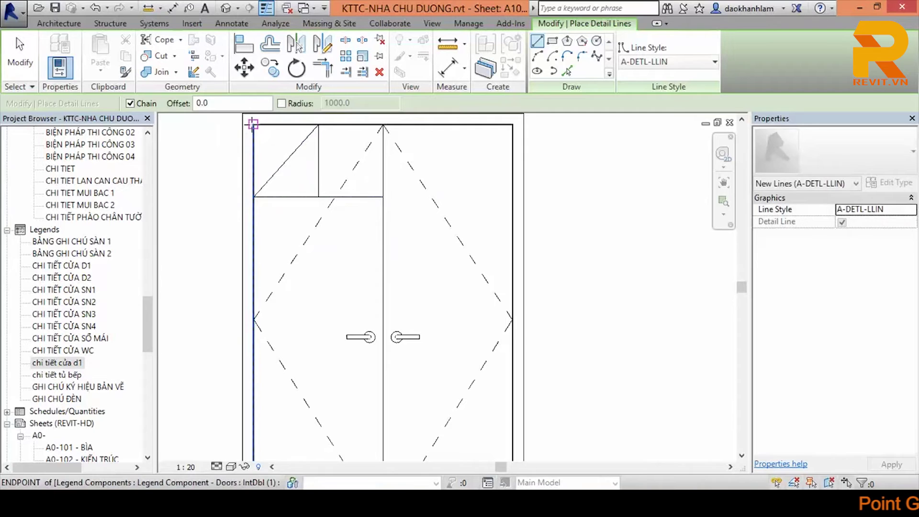
pyautogui.click(254, 125)
pyautogui.click(318, 197)
pyautogui.press('Escape')
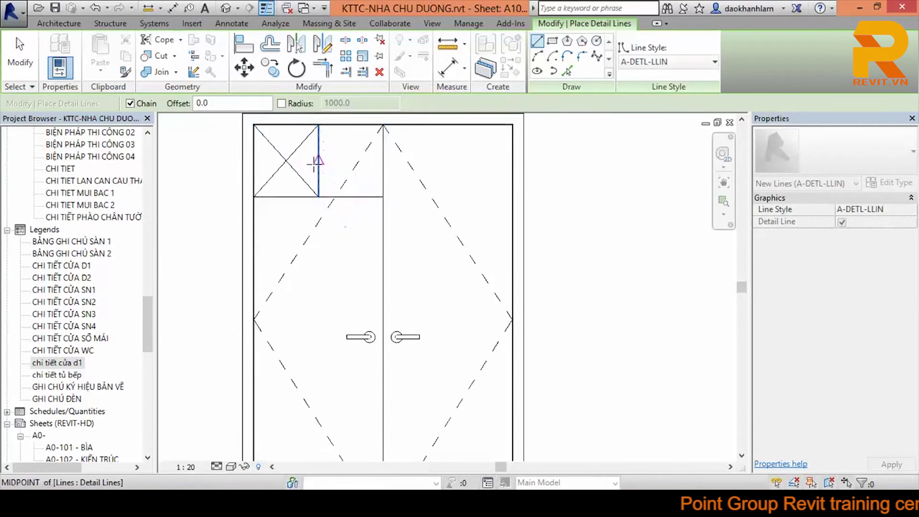
pyautogui.press('Escape')
# Delete the panel diagonals and deactivate the viewport back to sheet A10-102.
pyautogui.click(279, 154)
pyautogui.press('Delete')
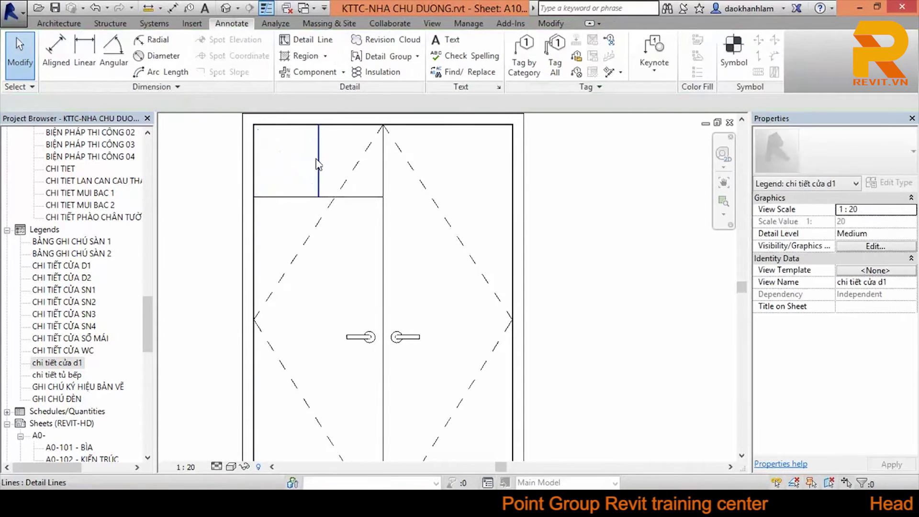
pyautogui.click(394, 213)
pyautogui.scroll(-3, 393, 213)
pyautogui.scroll(-2, 393, 213)
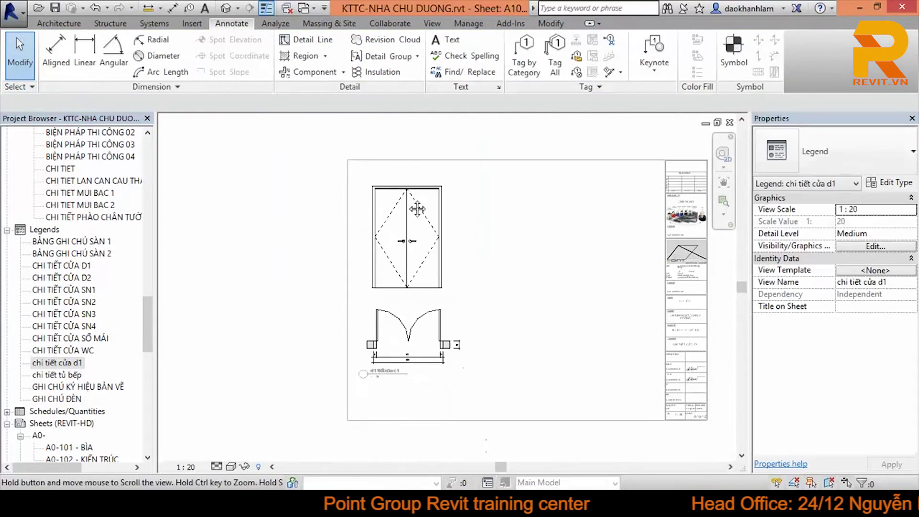
pyautogui.rightClick(458, 196)
pyautogui.click(506, 259)
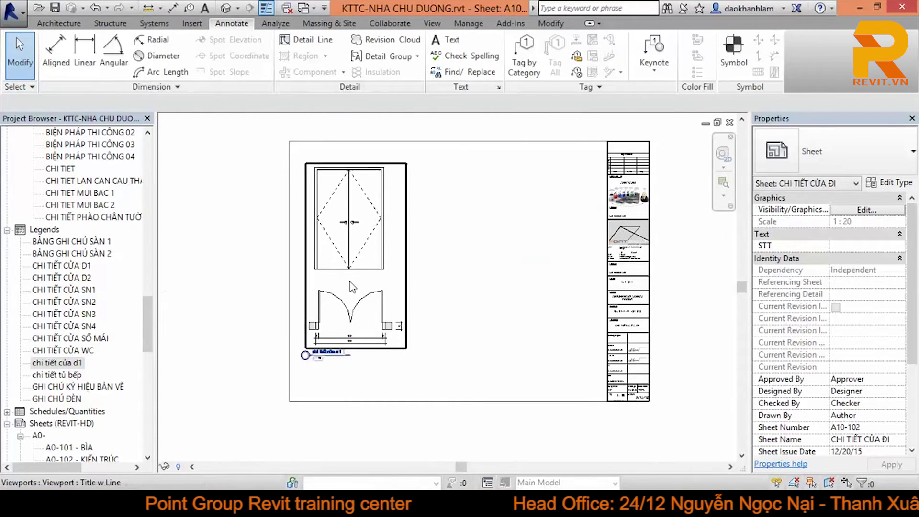
pyautogui.scroll(-3, 352, 287)
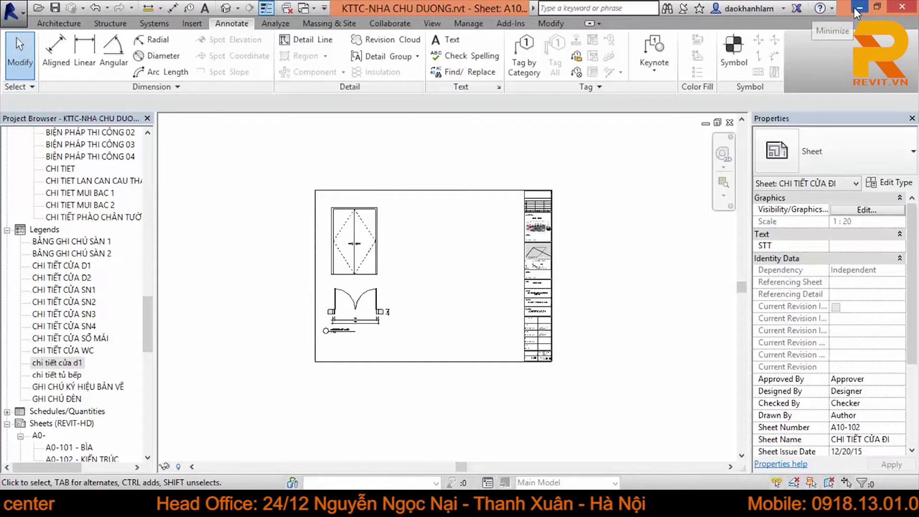
# In File Explorer, browse drive NO1 (D:) through BIM\AUTO CAD, then the WORKSET folder.
pyautogui.click(857, 8)
pyautogui.doubleClick(33, 24)
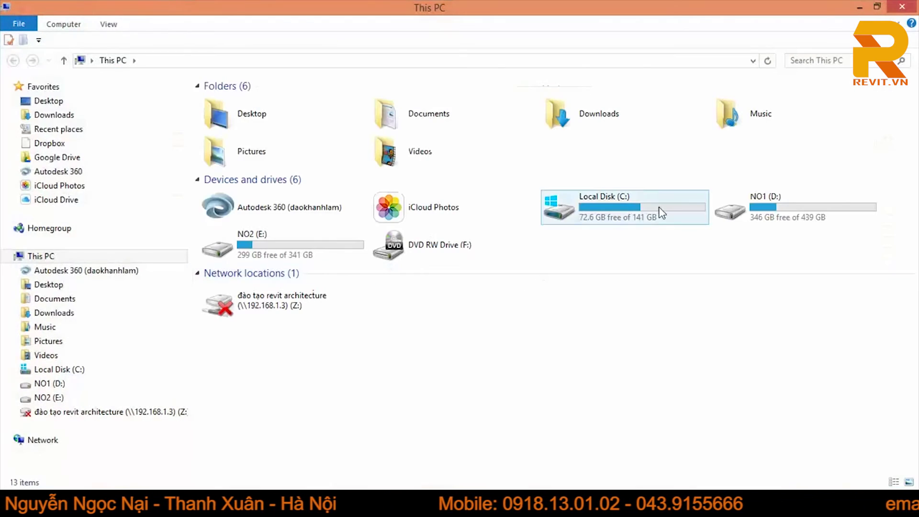
pyautogui.doubleClick(812, 213)
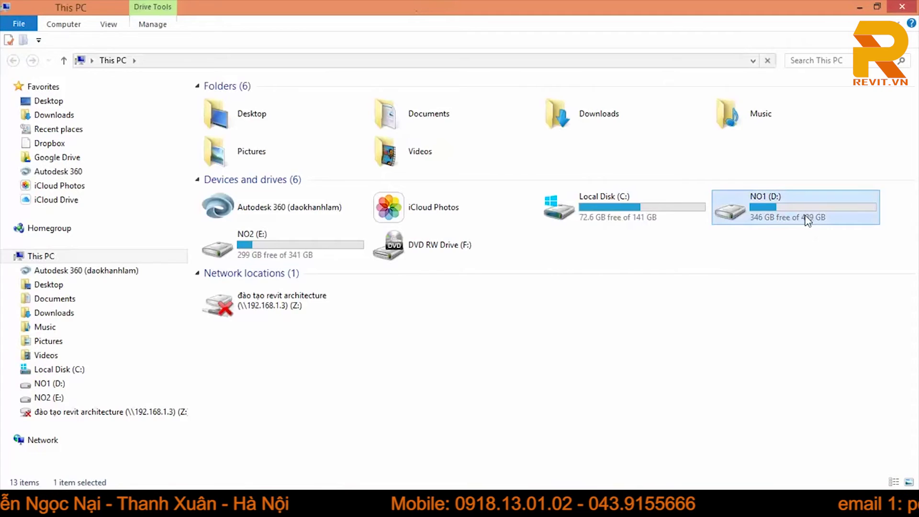
pyautogui.click(235, 117)
pyautogui.doubleClick(235, 117)
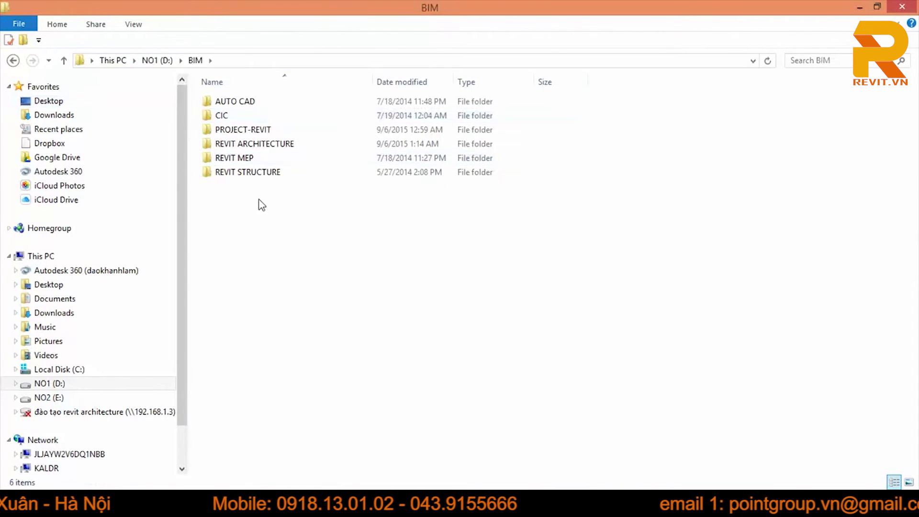
pyautogui.doubleClick(244, 101)
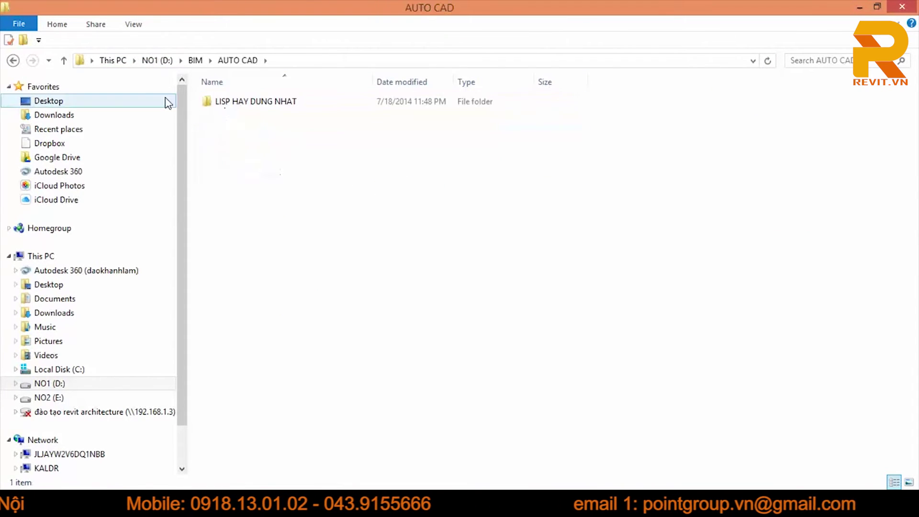
pyautogui.click(13, 61)
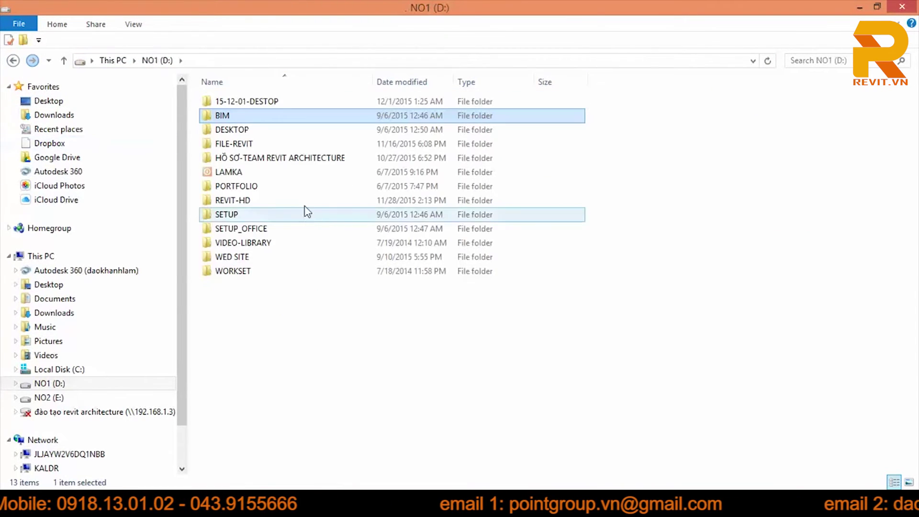
pyautogui.doubleClick(261, 271)
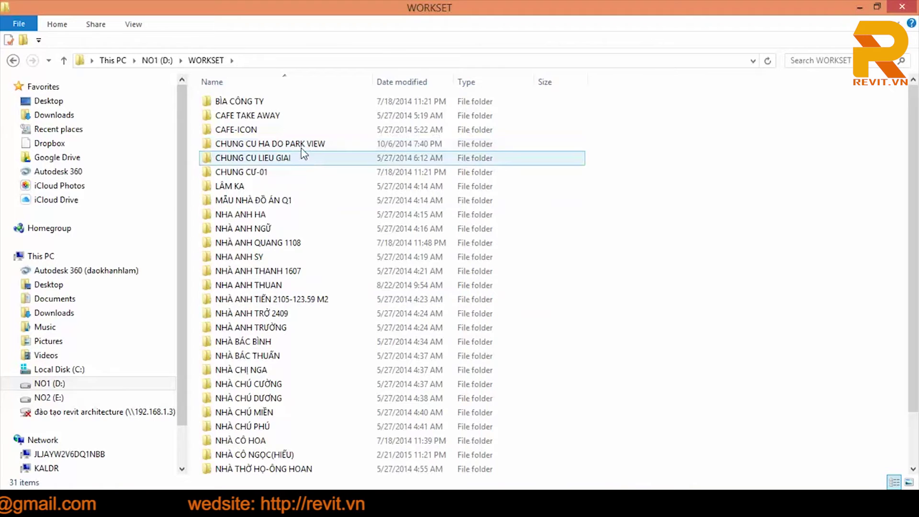
# Browse NHÀ ANH QUANG 1108\PROCESST\CAD, then close Explorer and return to Revit.
pyautogui.scroll(-2, 333, 298)
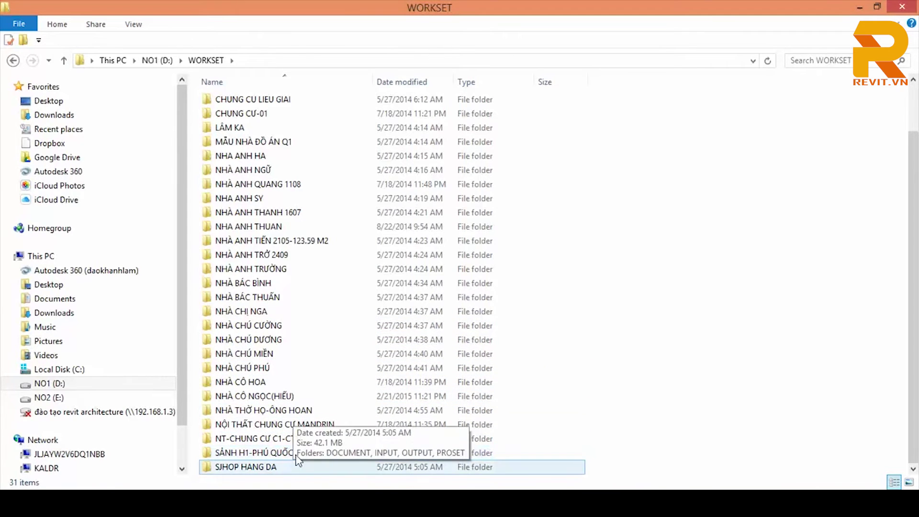
pyautogui.scroll(2, 297, 241)
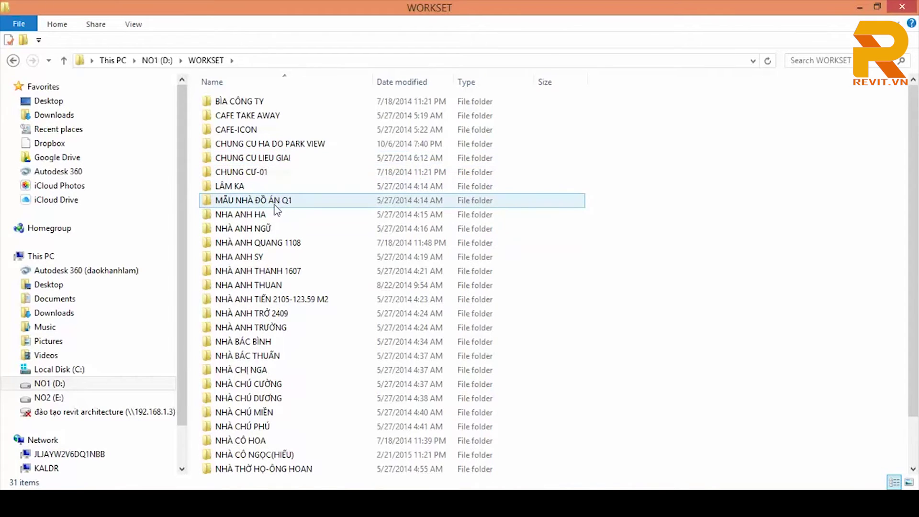
pyautogui.doubleClick(277, 245)
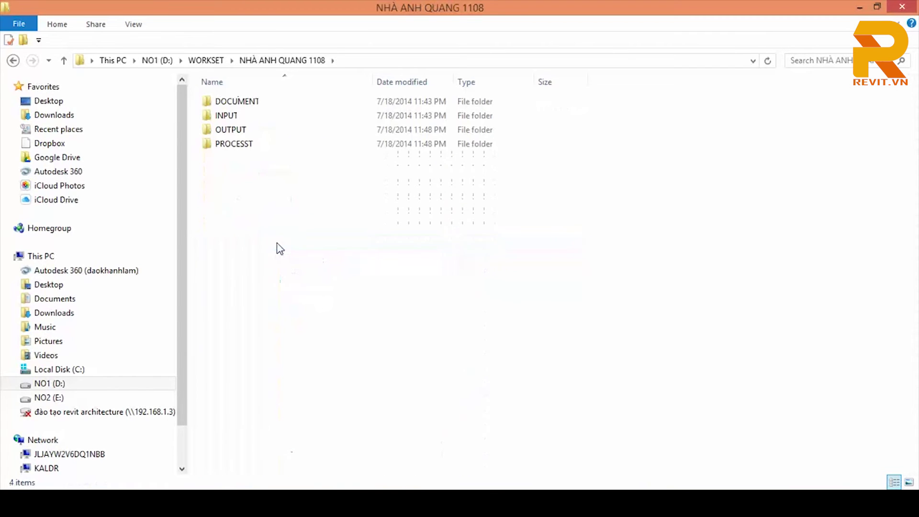
pyautogui.doubleClick(249, 146)
pyautogui.doubleClick(224, 102)
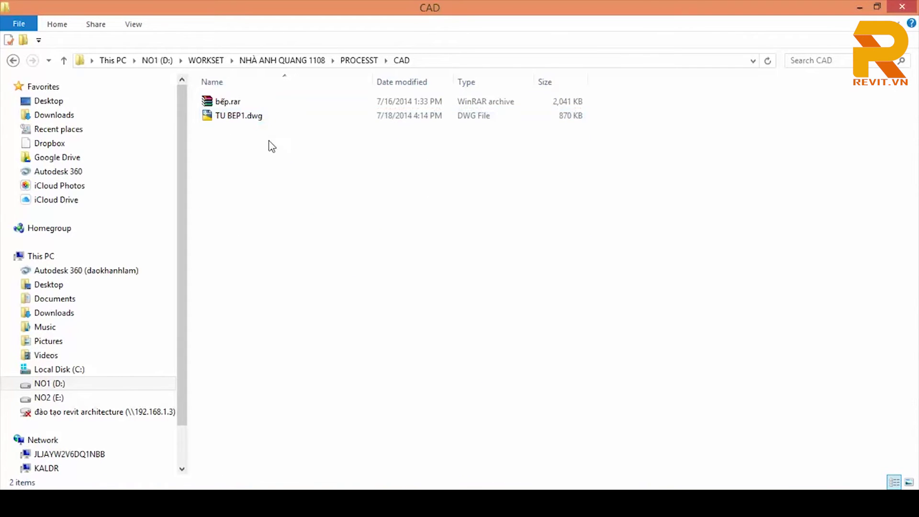
pyautogui.hotkey('alt', 'Left')
pyautogui.hotkey('alt', 'Left')
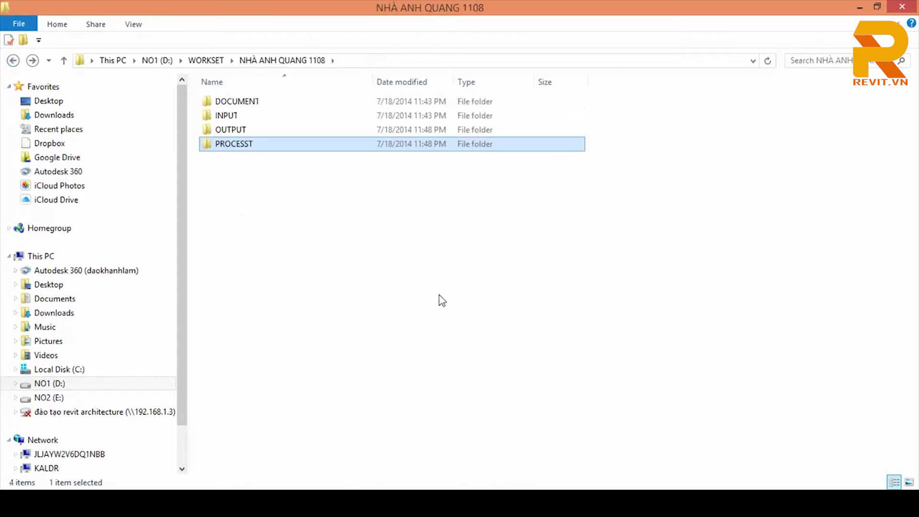
pyautogui.hotkey('alt', 'F4')
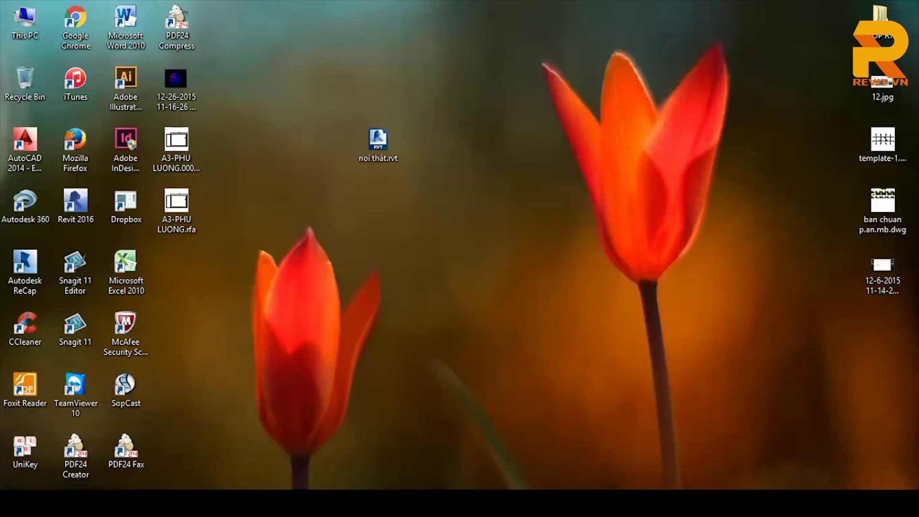
pyautogui.hotkey('alt', 'Tab')
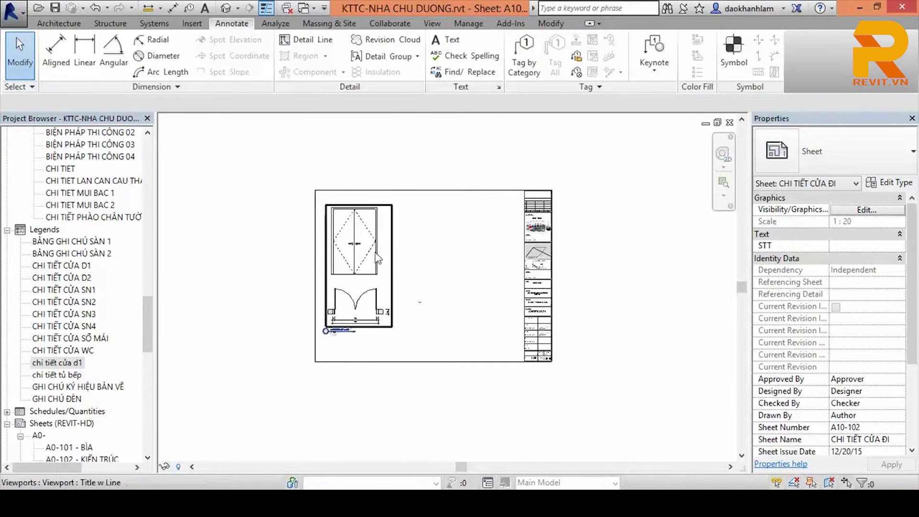
# Activate the door viewport on sheet A10-102 and check the door legend component.
pyautogui.scroll(2, 374, 253)
pyautogui.click(363, 288)
pyautogui.scroll(2, 369, 292)
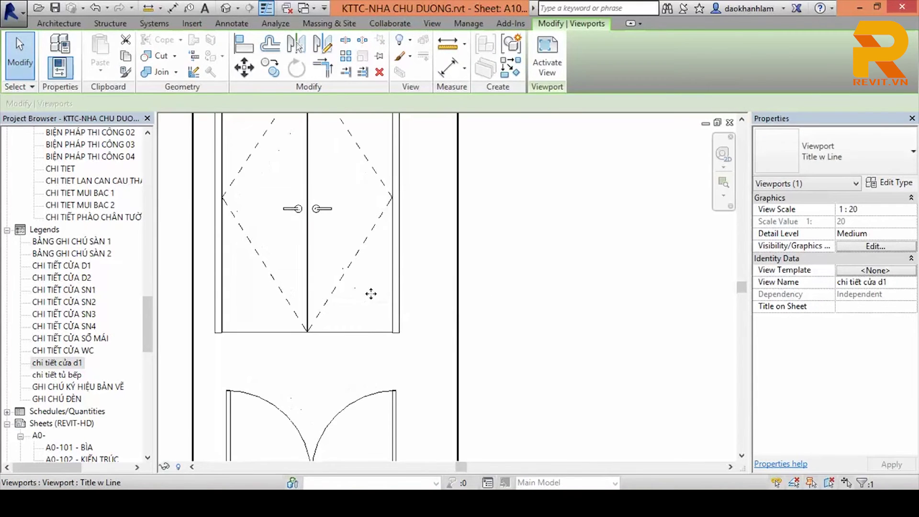
pyautogui.doubleClick(349, 262)
pyautogui.click(354, 265)
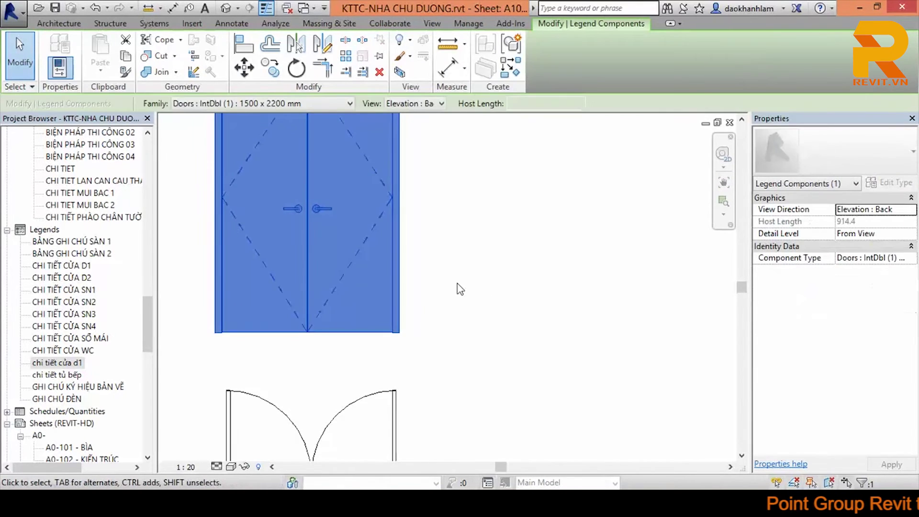
pyautogui.click(460, 289)
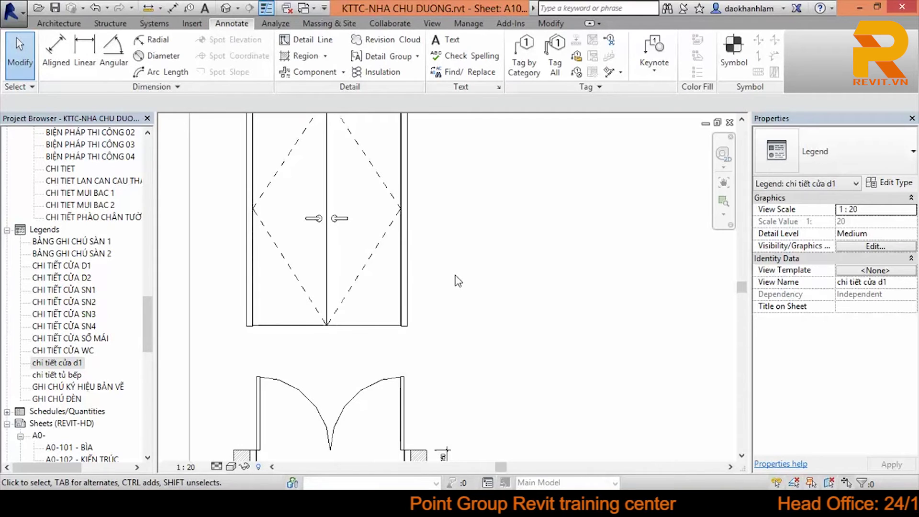
pyautogui.click(364, 274)
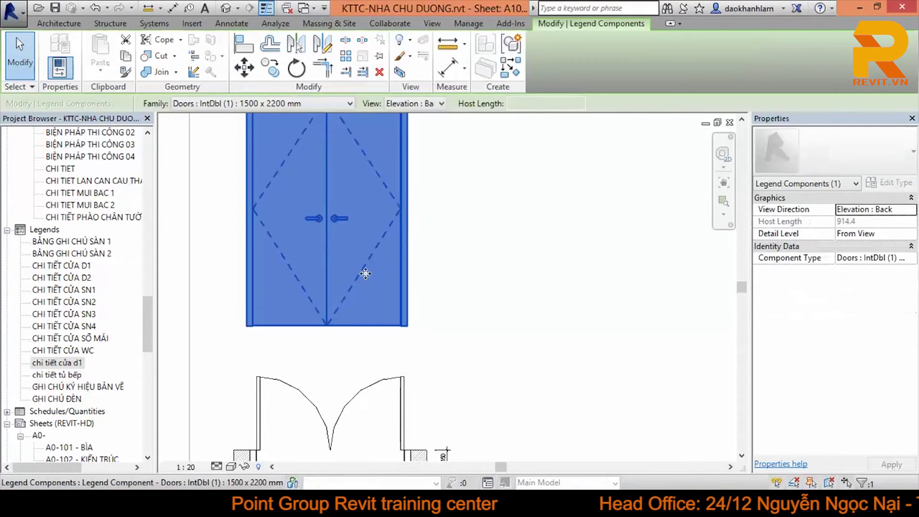
pyautogui.scroll(-2, 445, 301)
pyautogui.click(448, 310)
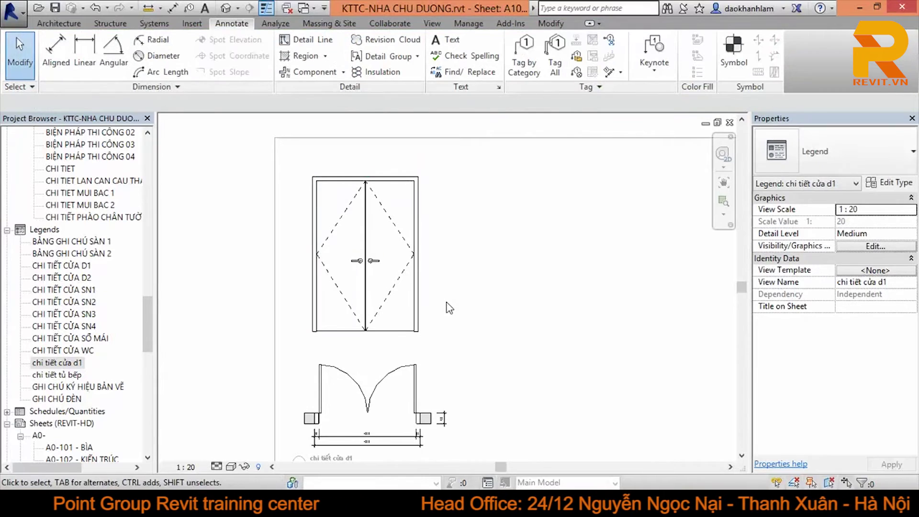
pyautogui.press('i')
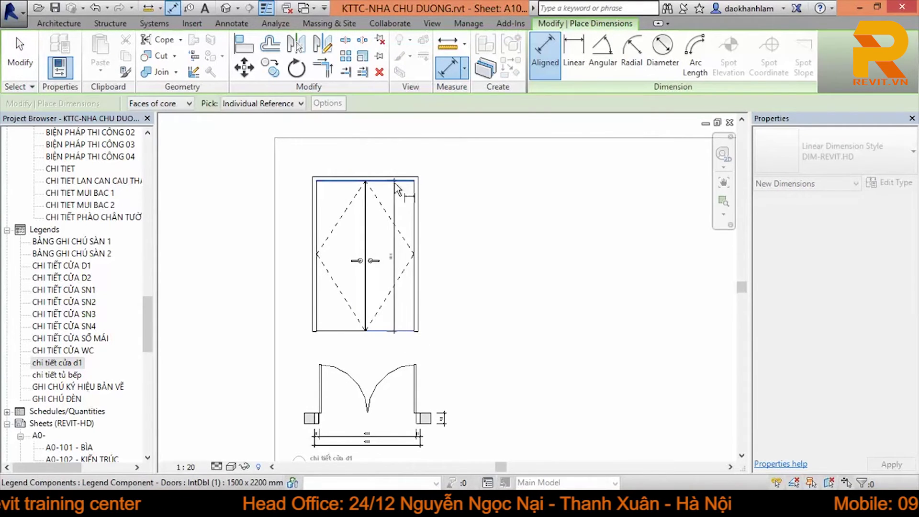
# Place the door's overall height dimension on the right and nudge it closer.
pyautogui.click(434, 237)
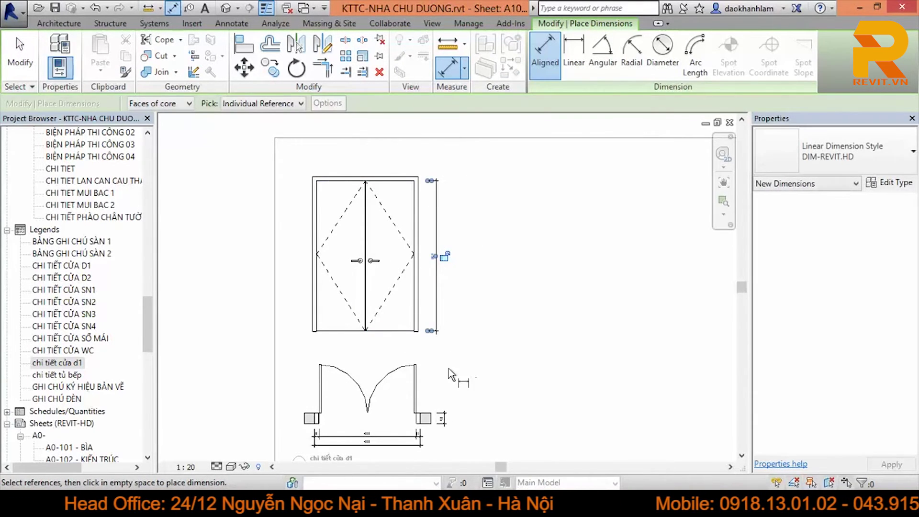
pyautogui.press('Escape')
pyautogui.click(435, 293)
pyautogui.scroll(2, 434, 293)
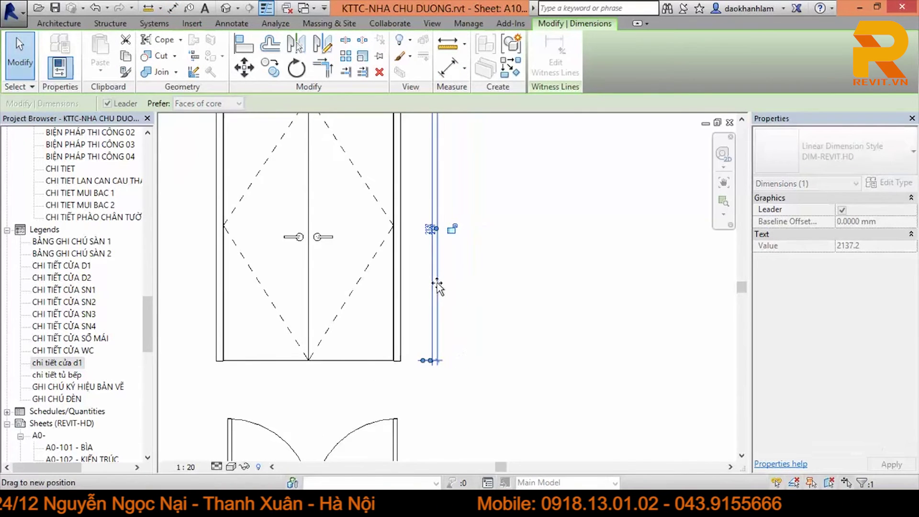
pyautogui.moveTo(450, 287); pyautogui.dragTo(451, 287)
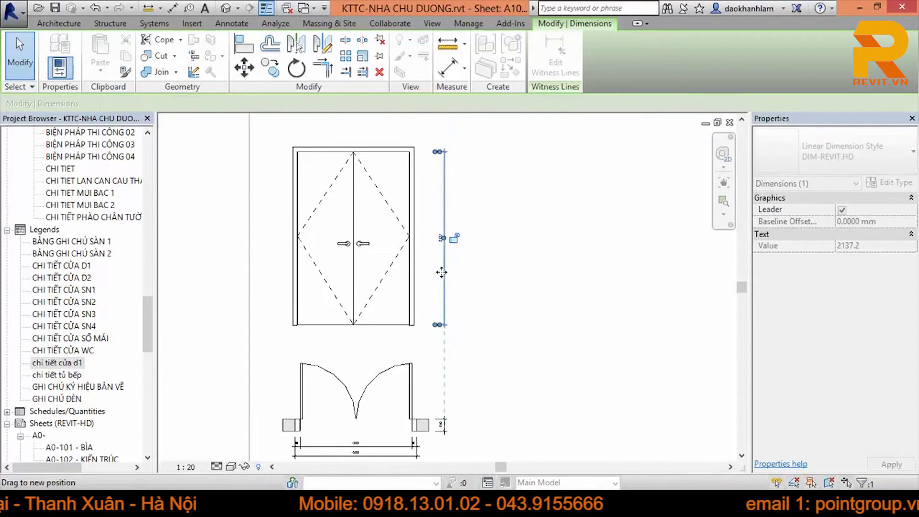
pyautogui.press('Escape')
pyautogui.moveTo(437, 381); pyautogui.dragTo(439, 390, button='middle')
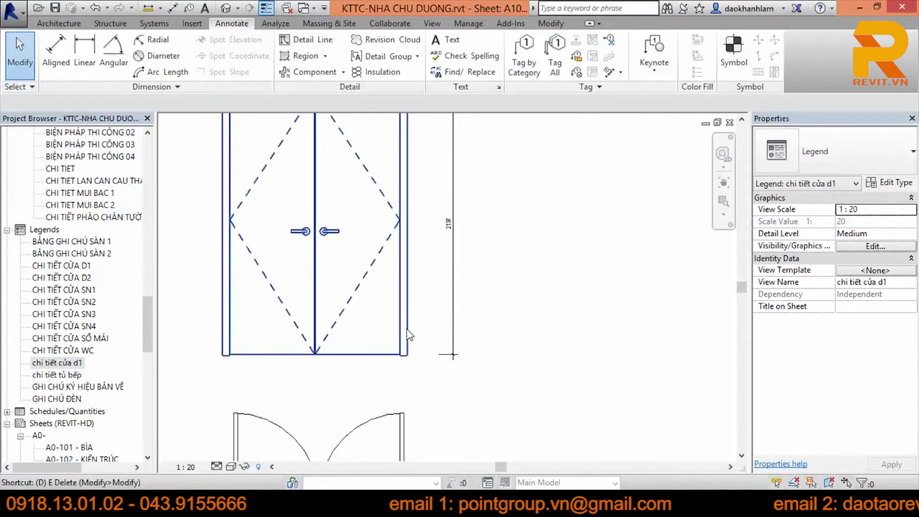
# Add the 1500 width dimension below the double door.
pyautogui.press('i')
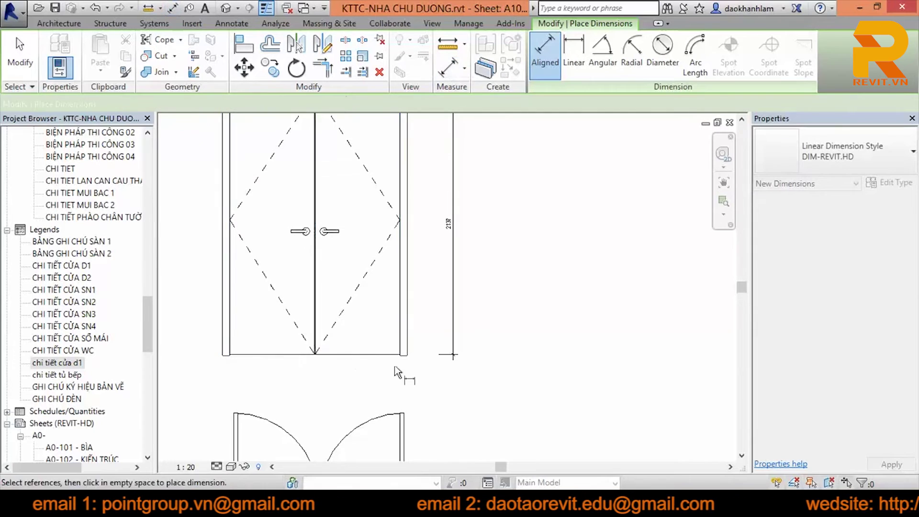
pyautogui.click(223, 330)
pyautogui.click(303, 381)
pyautogui.press('Escape')
pyautogui.press('Escape')
pyautogui.scroll(-4, 472, 345)
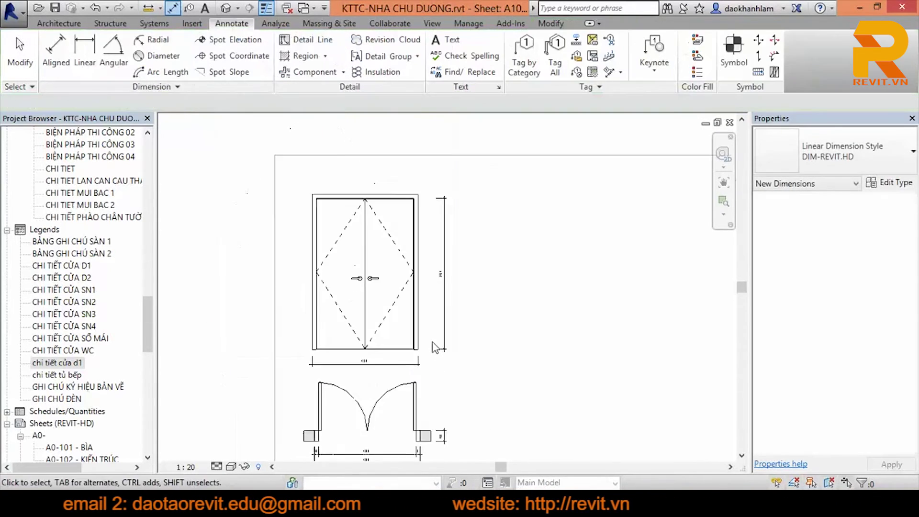
pyautogui.scroll(1, 467, 350)
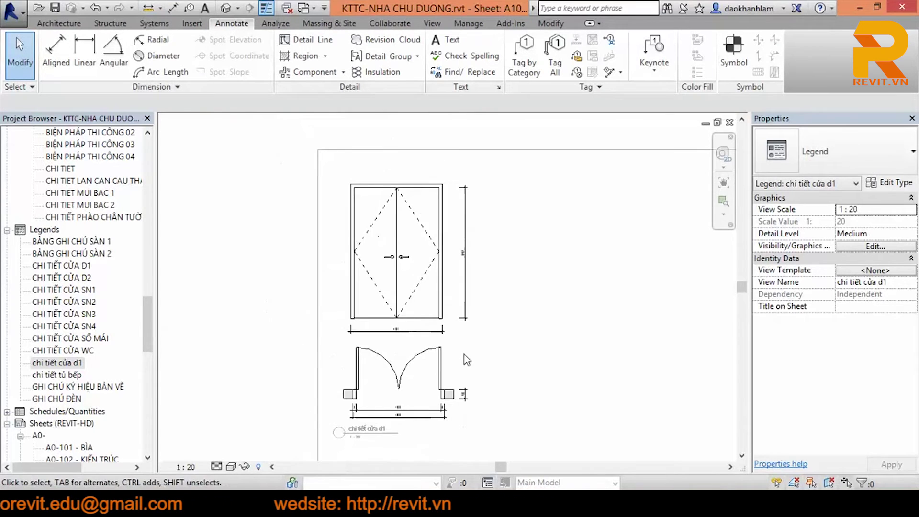
pyautogui.scroll(2, 464, 354)
pyautogui.click(401, 286)
# Select the chi tiết cửa d1 legend view and cancel the accidental New Project dialog.
pyautogui.click(541, 269)
pyautogui.scroll(-2, 434, 272)
pyautogui.click(151, 324)
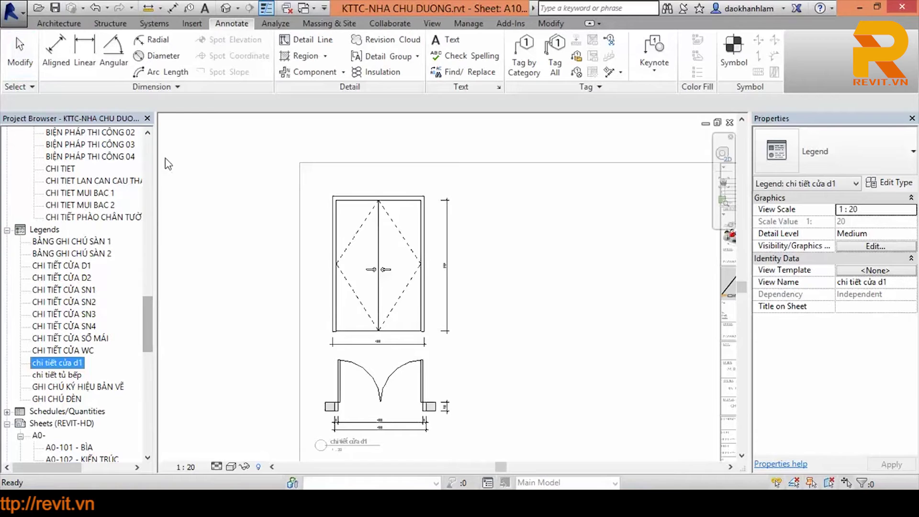
pyautogui.hotkey('ctrl', 'n')
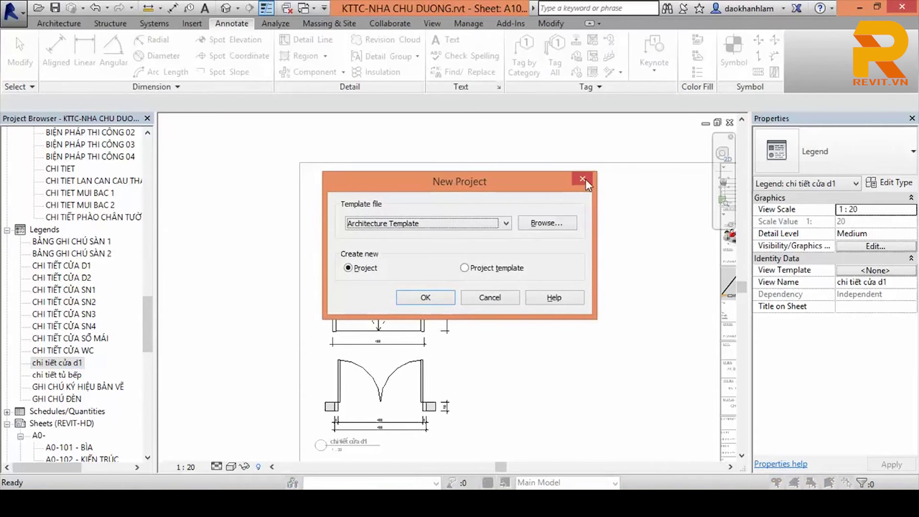
pyautogui.click(583, 179)
# Deactivate the legend viewport and switch to the TẦNG 1 floor plan.
pyautogui.rightClick(545, 268)
pyautogui.click(594, 295)
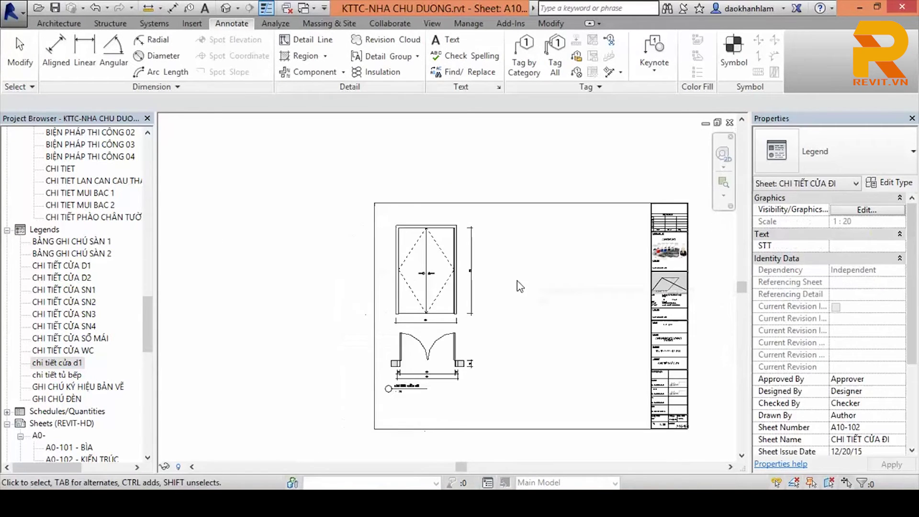
pyautogui.hotkey('ctrl', 'Tab')
pyautogui.hotkey('ctrl', 'Tab')
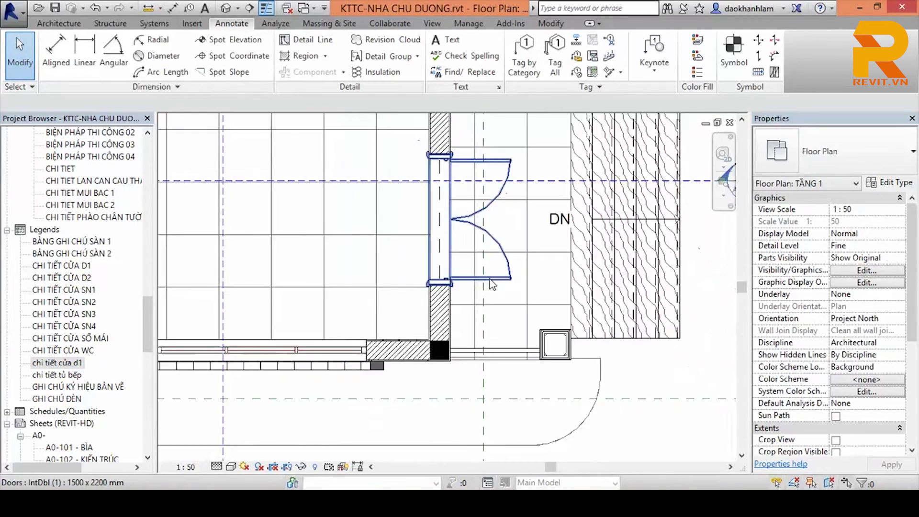
# Close IntDbl (1).rfa without saving, leaving GIÁ SÁCH.rfa's {3D} view showing.
pyautogui.scroll(-1, 491, 284)
pyautogui.hotkey('ctrl', 'Tab')
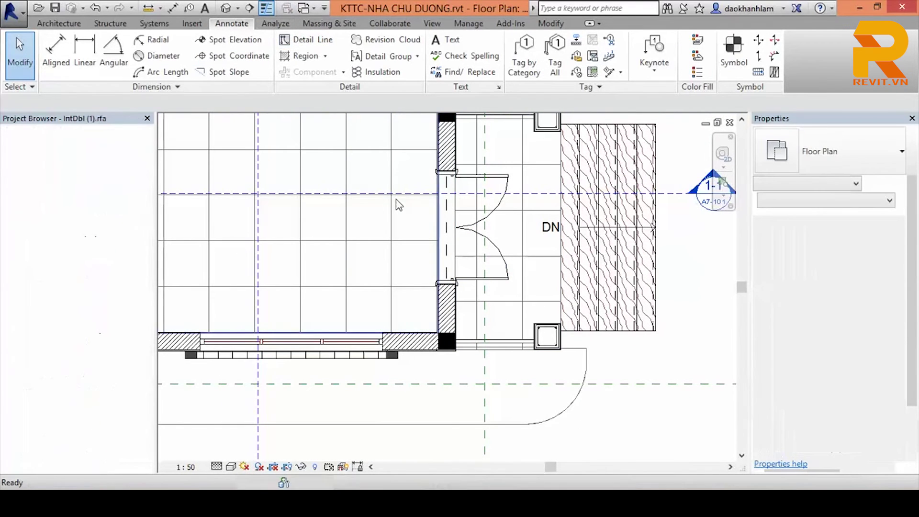
pyautogui.scroll(-2, 453, 277)
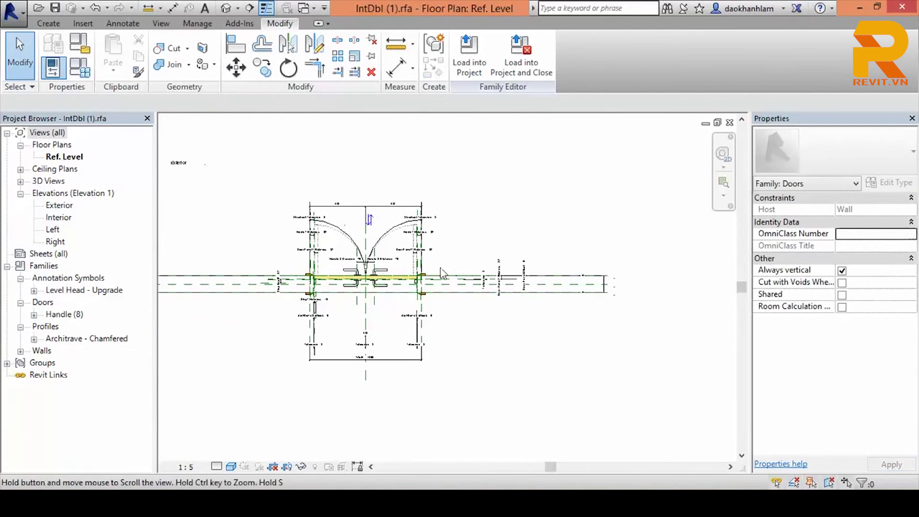
pyautogui.click(730, 123)
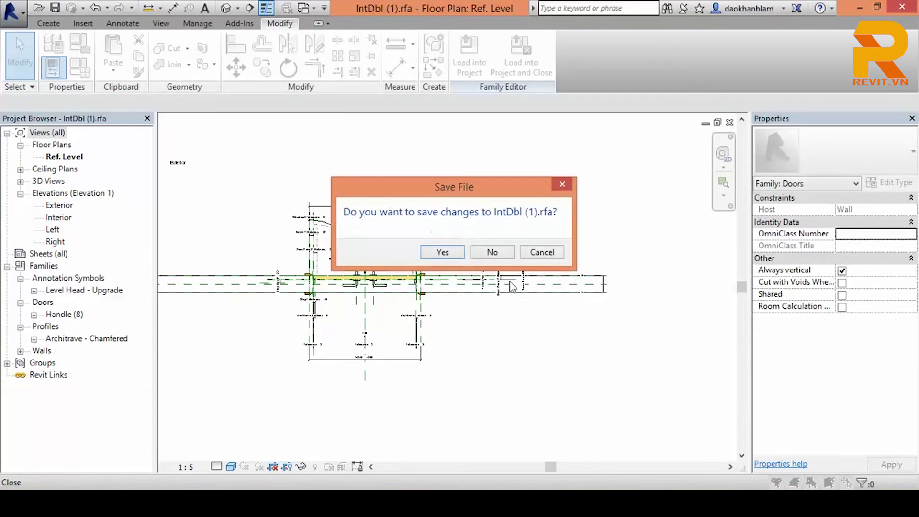
pyautogui.click(497, 253)
pyautogui.scroll(-2, 527, 302)
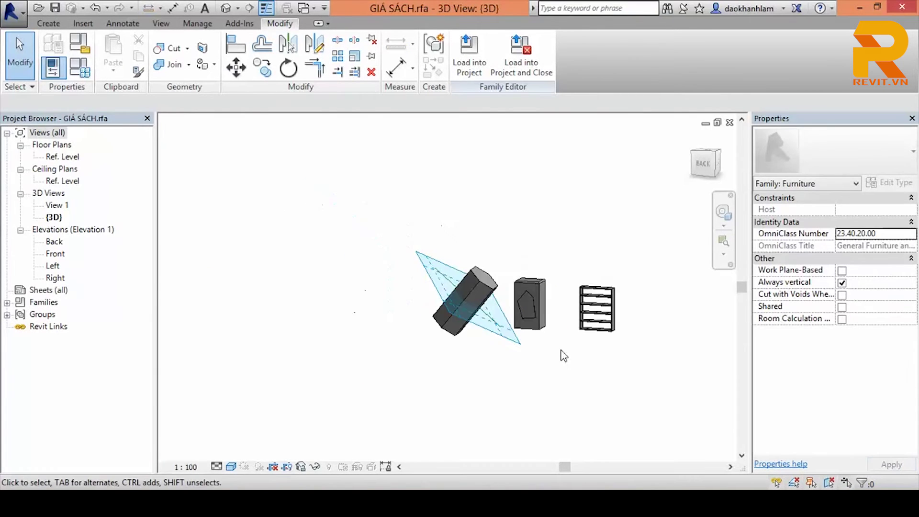
# Delete all objects in GIÁ SÁCH.rfa's 3D view, then close the family discarding changes.
pyautogui.scroll(-1, 562, 355)
pyautogui.moveTo(603, 382)
pyautogui.mouseDown()
pyautogui.moveTo(340, 237)
pyautogui.moveTo(366, 249)
pyautogui.mouseUp()
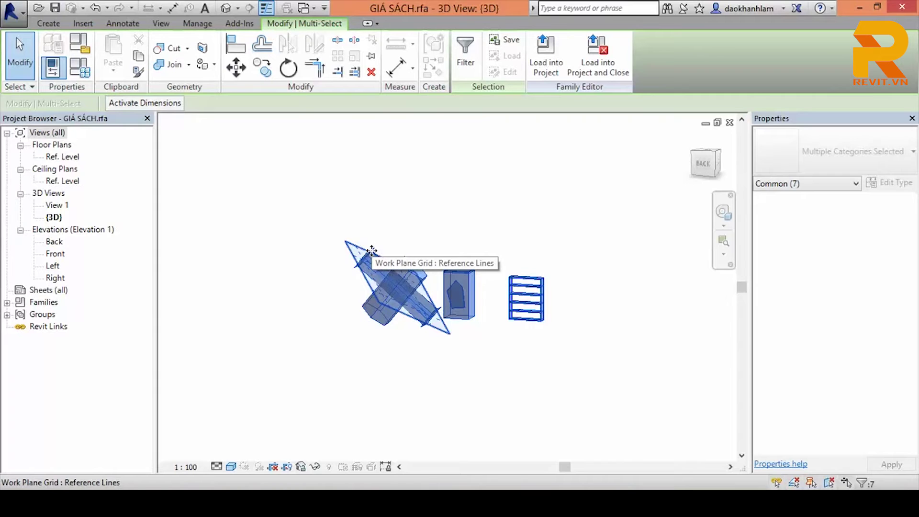
pyautogui.click(461, 250)
pyautogui.click(424, 270)
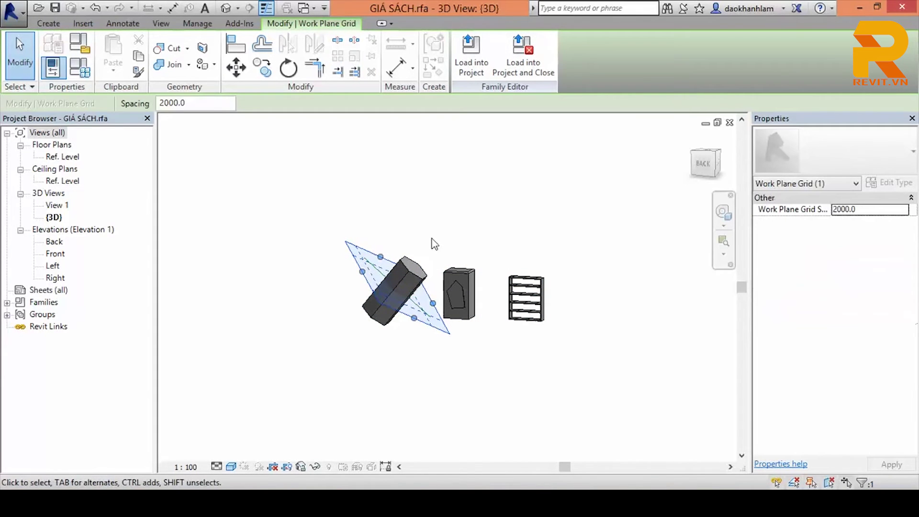
pyautogui.click(436, 227)
pyautogui.scroll(-2, 437, 240)
pyautogui.moveTo(550, 353); pyautogui.dragTo(321, 273)
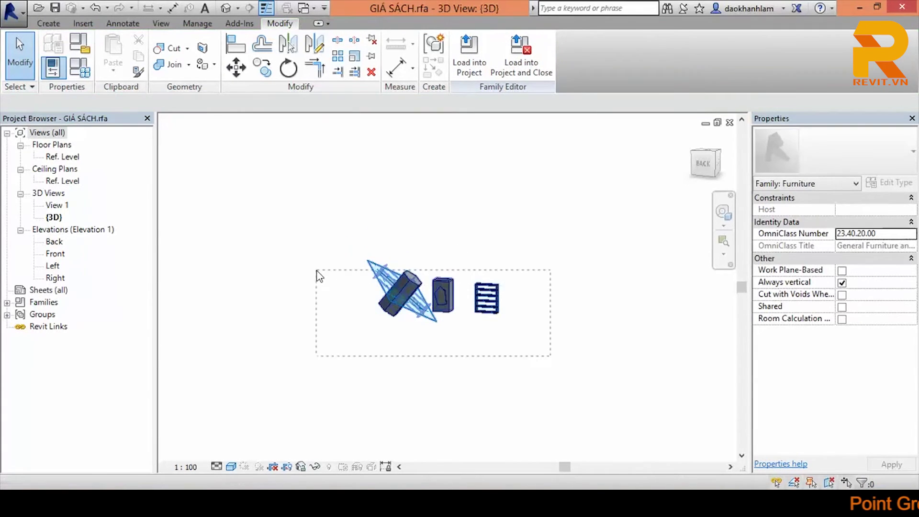
pyautogui.press('Delete')
pyautogui.click(389, 270)
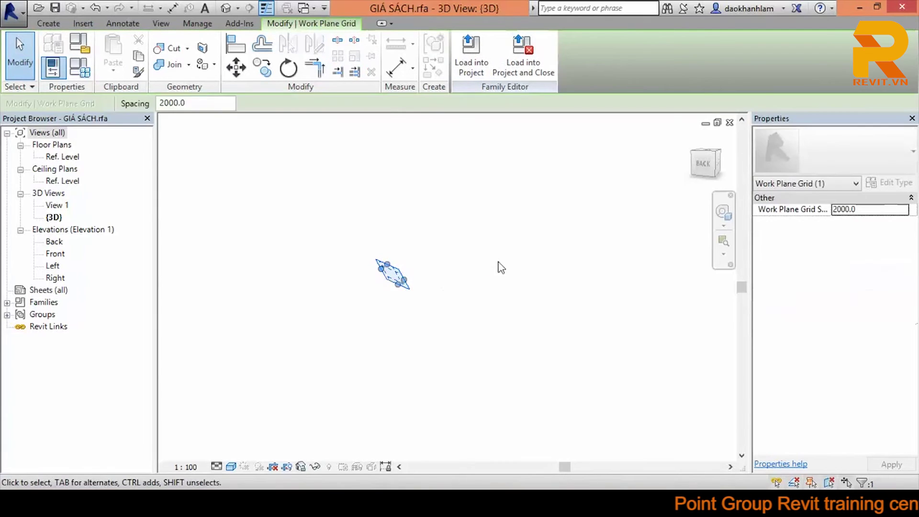
pyautogui.press('Escape')
pyautogui.click(729, 122)
pyautogui.click(491, 246)
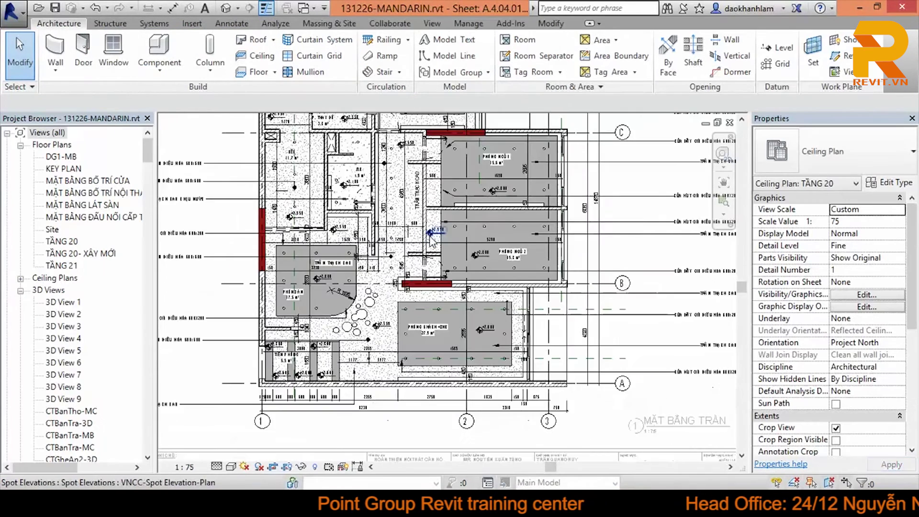
# Open THUC HANH FAMILY's Level 1 plan and edit the bathroom left wall's Generic - 200mm type.
pyautogui.click(729, 123)
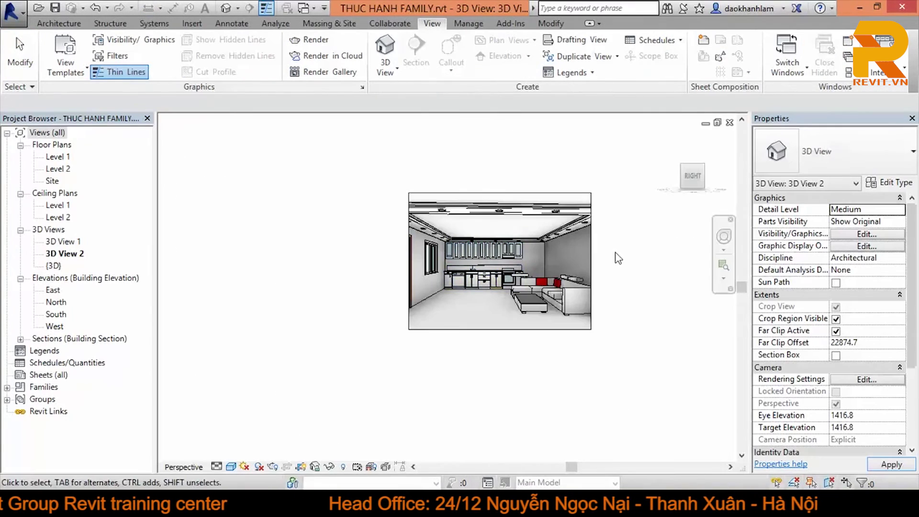
pyautogui.doubleClick(57, 157)
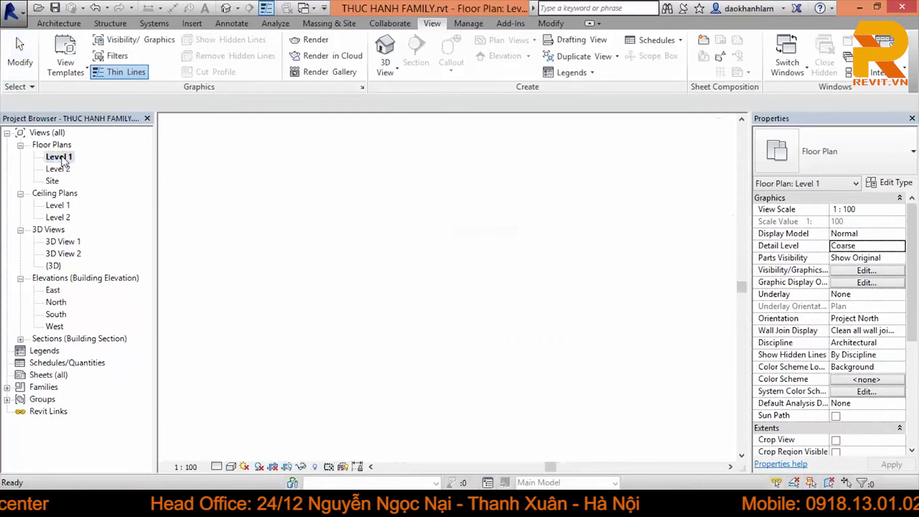
pyautogui.scroll(4, 430, 236)
pyautogui.scroll(3, 430, 236)
pyautogui.scroll(2, 509, 267)
pyautogui.scroll(2, 364, 280)
pyautogui.moveTo(365, 274); pyautogui.dragTo(376, 272, button='middle')
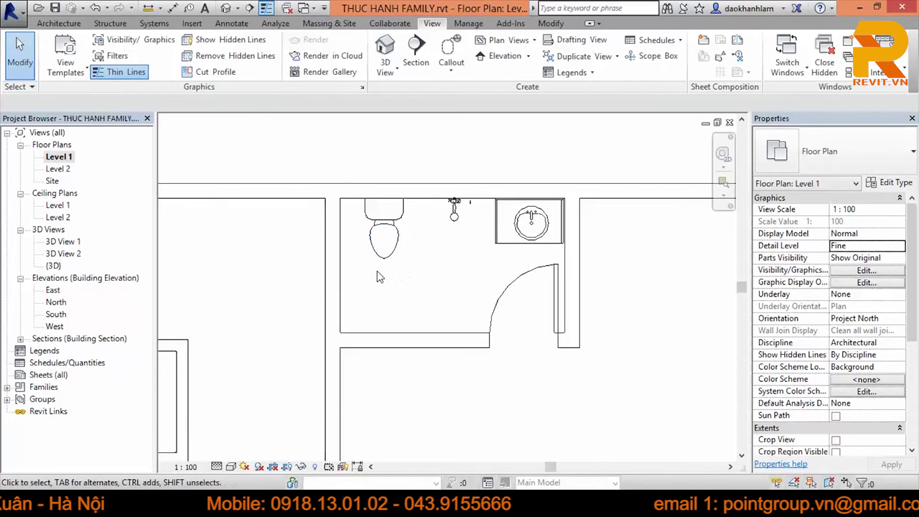
pyautogui.click(338, 272)
pyautogui.click(889, 182)
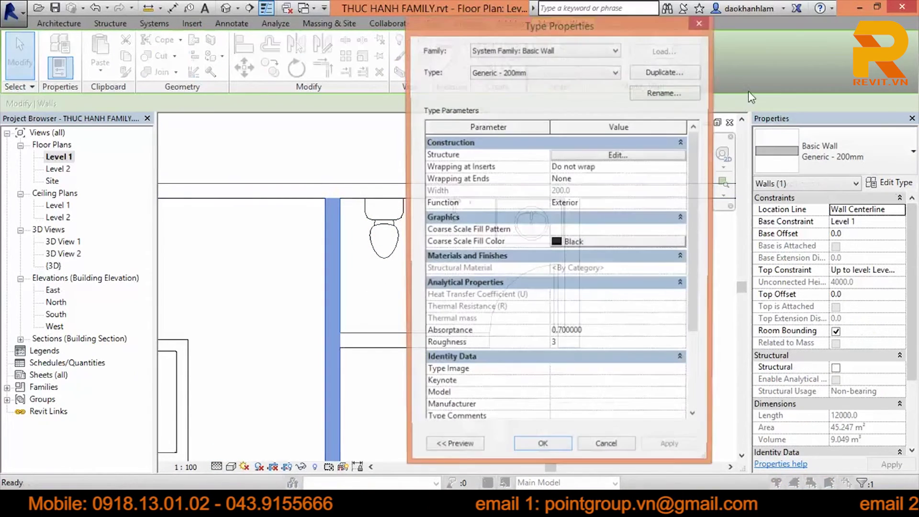
# Duplicate the wall type as g-50 with one 50 mm Finish 1 [4] layer.
pyautogui.click(675, 74)
pyautogui.moveTo(297, 160); pyautogui.dragTo(218, 167)
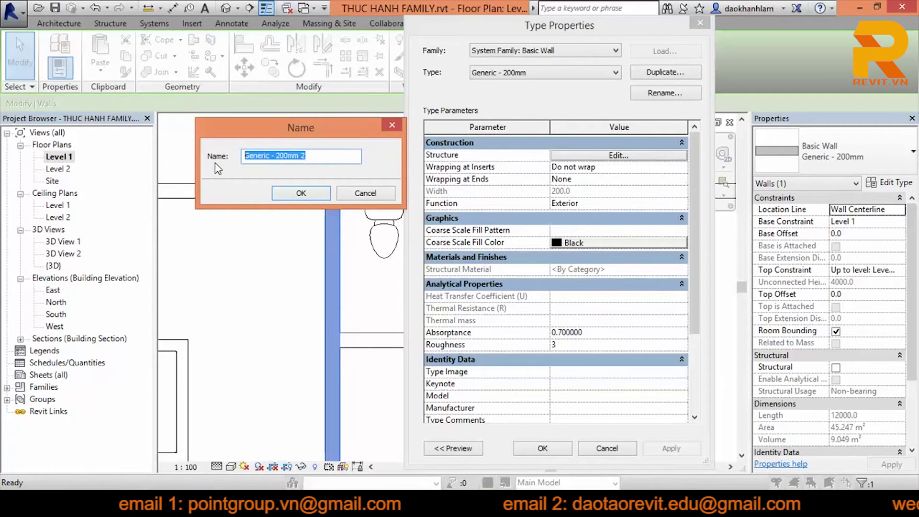
pyautogui.write('g-50')
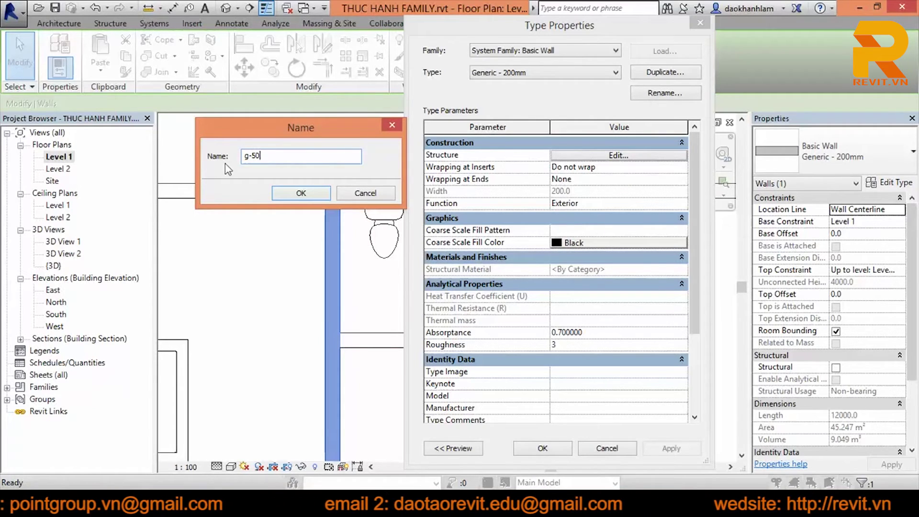
pyautogui.click(300, 193)
pyautogui.click(618, 155)
pyautogui.click(572, 165)
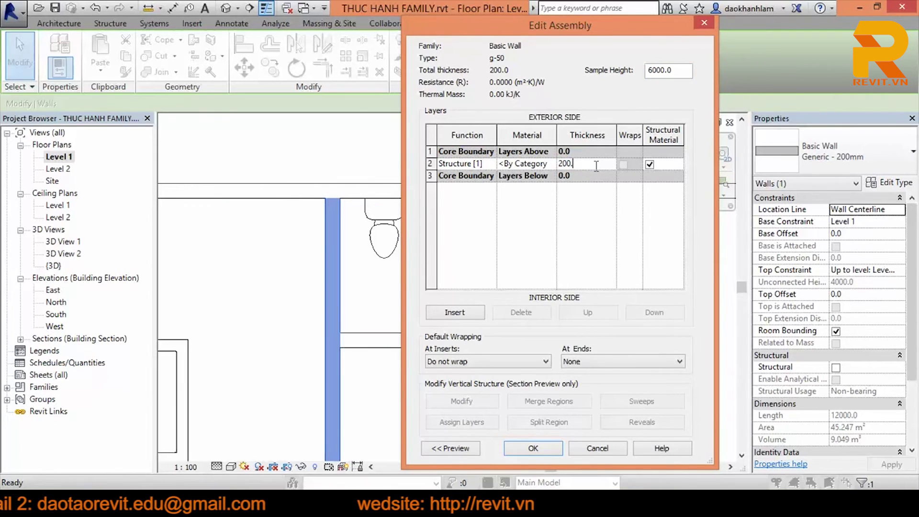
pyautogui.write('50')
pyautogui.click(492, 165)
pyautogui.click(474, 206)
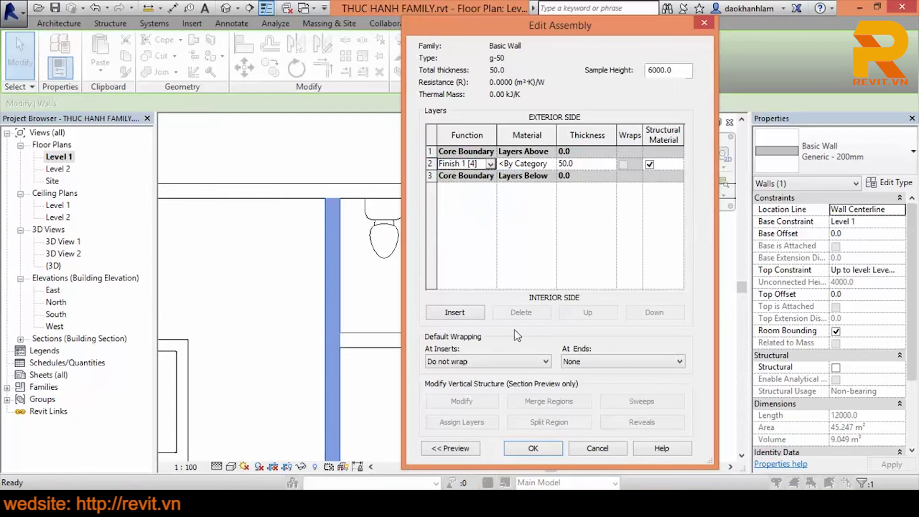
pyautogui.click(533, 448)
pyautogui.click(543, 449)
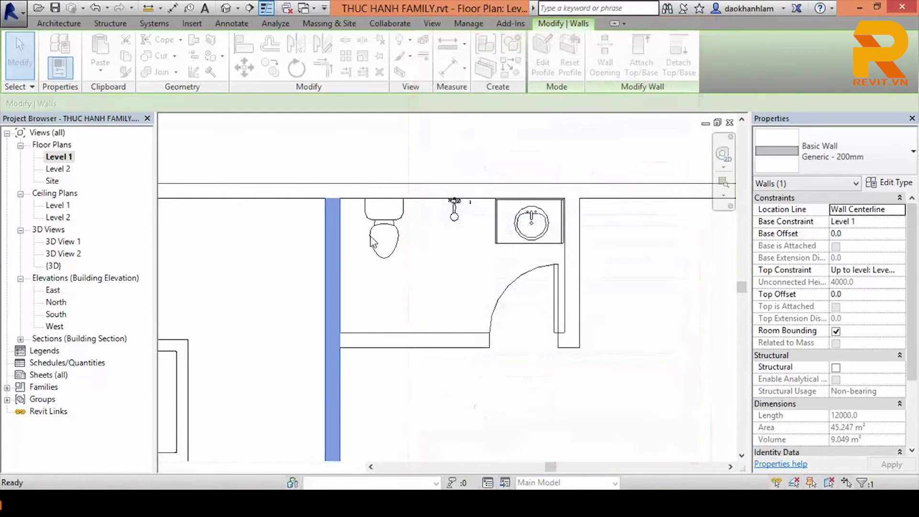
# Draw a short vertical wall (WA) beside the bathroom's left wall on Level 1.
pyautogui.moveTo(351, 216)
pyautogui.mouseDown(button='middle')
pyautogui.moveTo(343, 234)
pyautogui.moveTo(387, 214)
pyautogui.moveTo(404, 268)
pyautogui.mouseUp(button='middle')
pyautogui.click(404, 268)
pyautogui.click(412, 318)
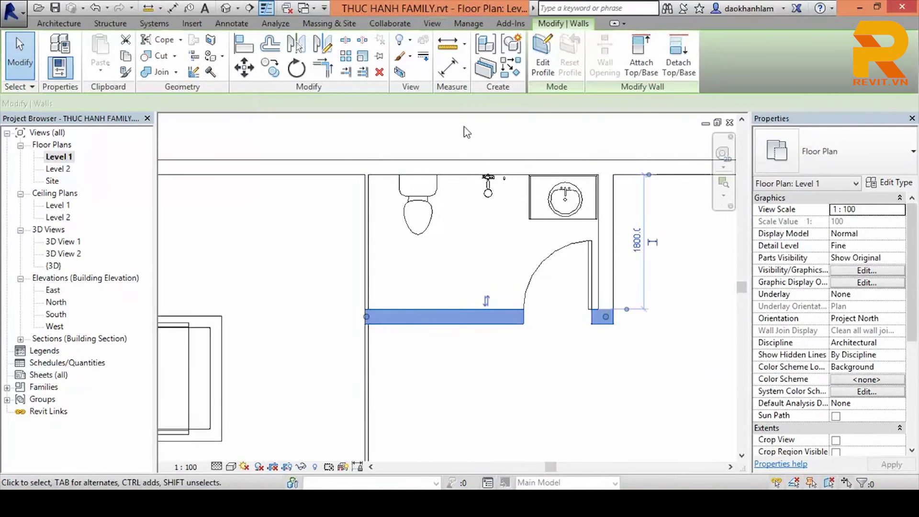
pyautogui.press('w')
pyautogui.press('a')
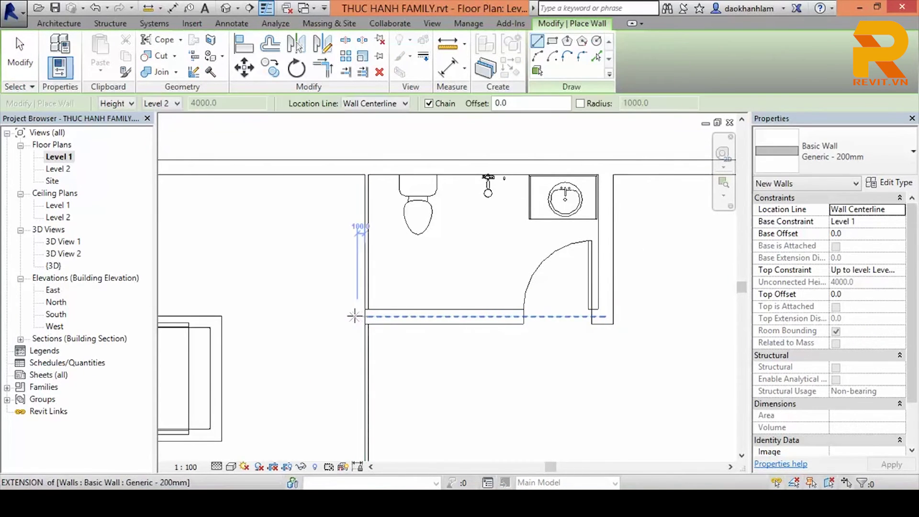
pyautogui.click(357, 315)
pyautogui.click(356, 174)
pyautogui.scroll(2, 365, 281)
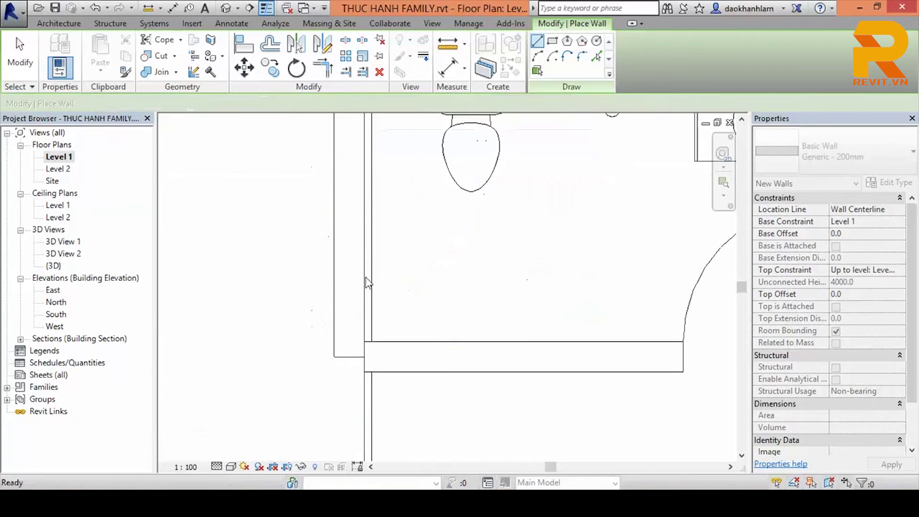
pyautogui.press('Escape')
pyautogui.press('Escape')
# Apply the g-50 wall type to the new wall with Match Type (MA).
pyautogui.click(373, 312)
pyautogui.scroll(-3, 387, 346)
pyautogui.moveTo(396, 394); pyautogui.dragTo(396, 332, button='middle')
pyautogui.scroll(-2, 389, 328)
pyautogui.scroll(2, 404, 452)
pyautogui.press('Escape')
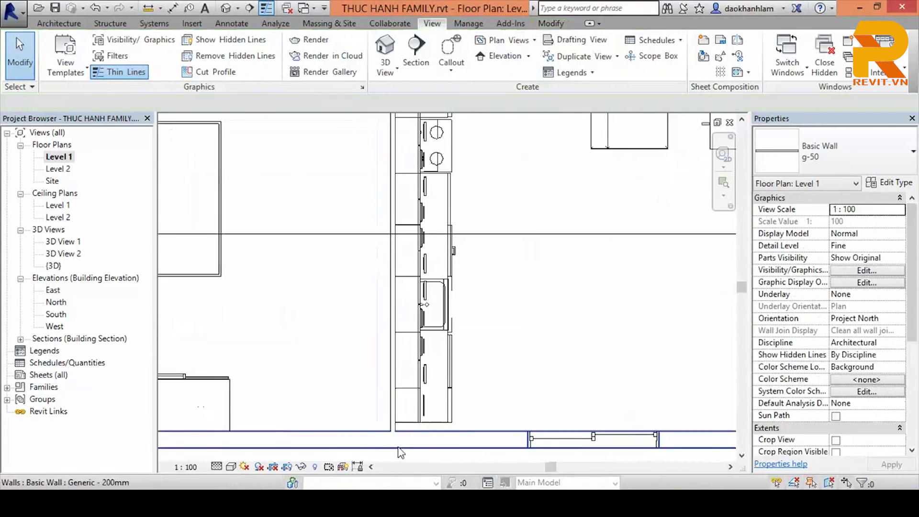
pyautogui.scroll(-5, 411, 275)
pyautogui.scroll(5, 410, 275)
pyautogui.press('m')
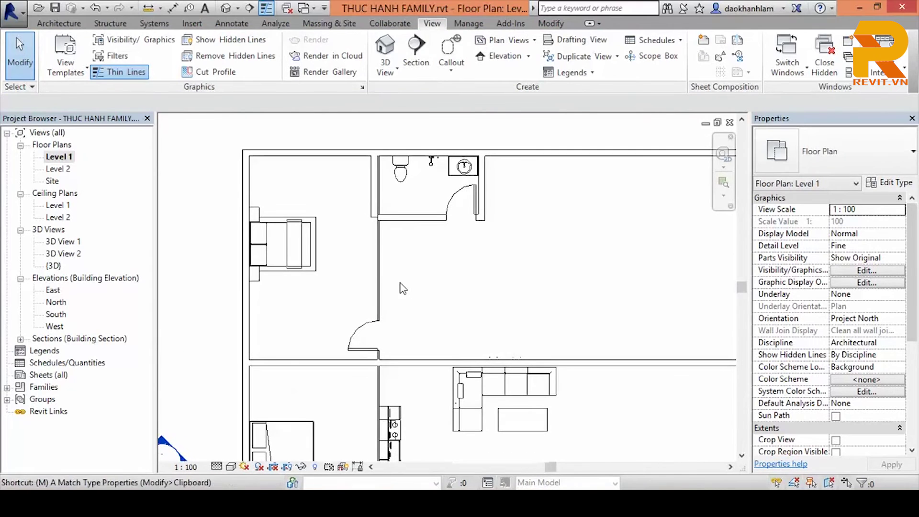
pyautogui.press('a')
pyautogui.click(383, 268)
pyautogui.click(378, 215)
pyautogui.scroll(2, 398, 203)
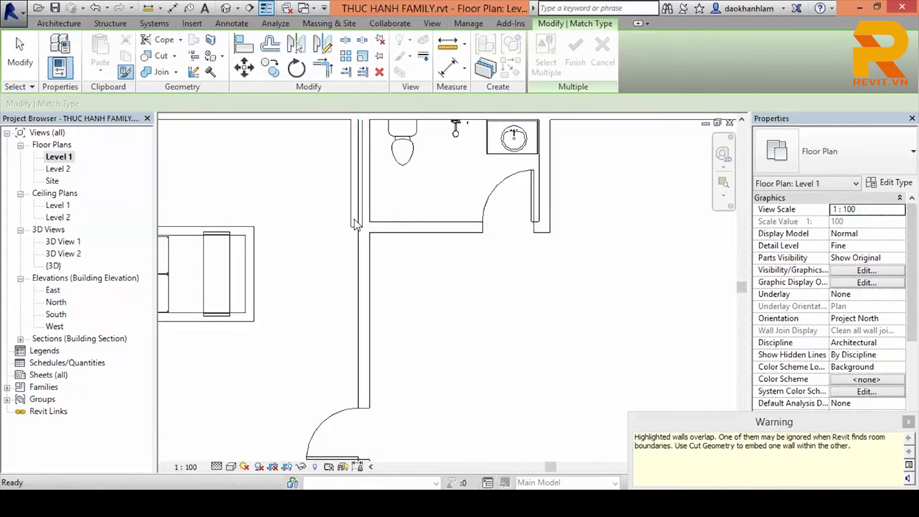
# Change the short new wall to Basic Wall g-50 in the Properties type selector.
pyautogui.press('Escape')
pyautogui.click(355, 224)
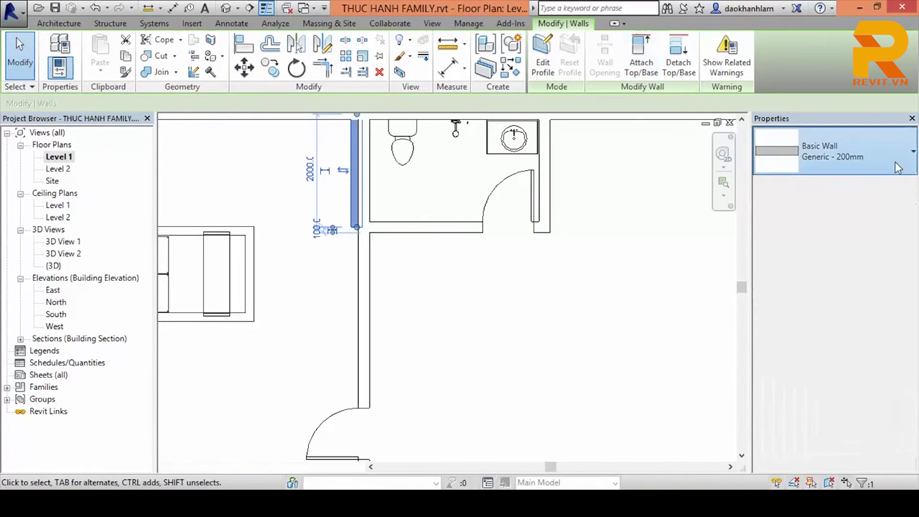
pyautogui.click(835, 152)
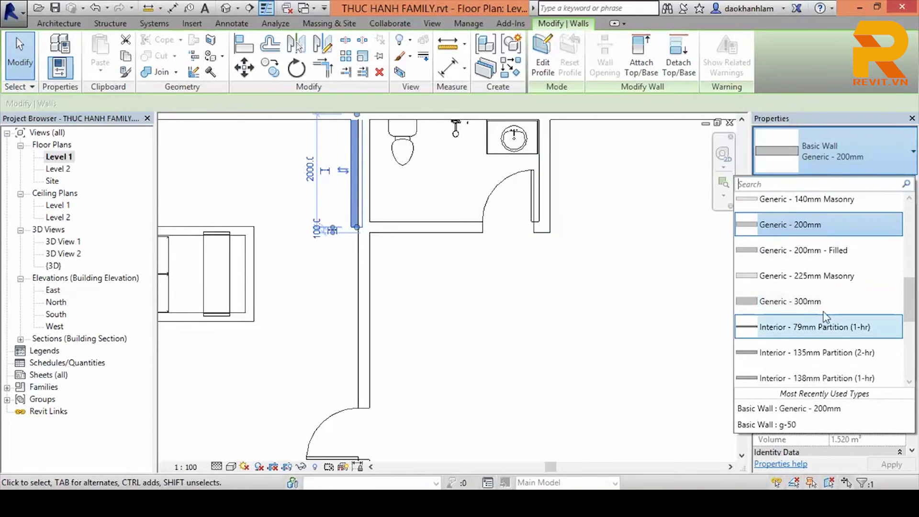
pyautogui.scroll(3, 768, 315)
pyautogui.click(766, 245)
pyautogui.scroll(2, 325, 173)
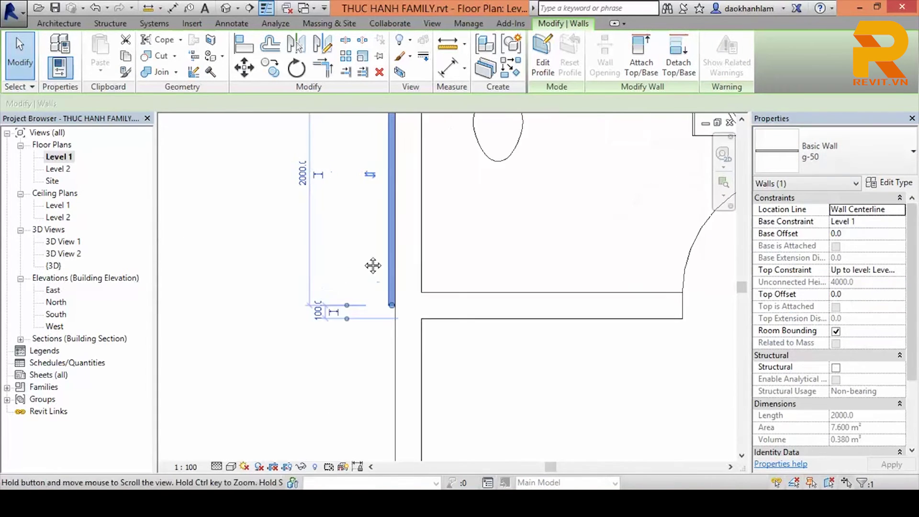
# Move the g-50 wall right against the bathroom's left wall.
pyautogui.moveTo(368, 214); pyautogui.dragTo(406, 242)
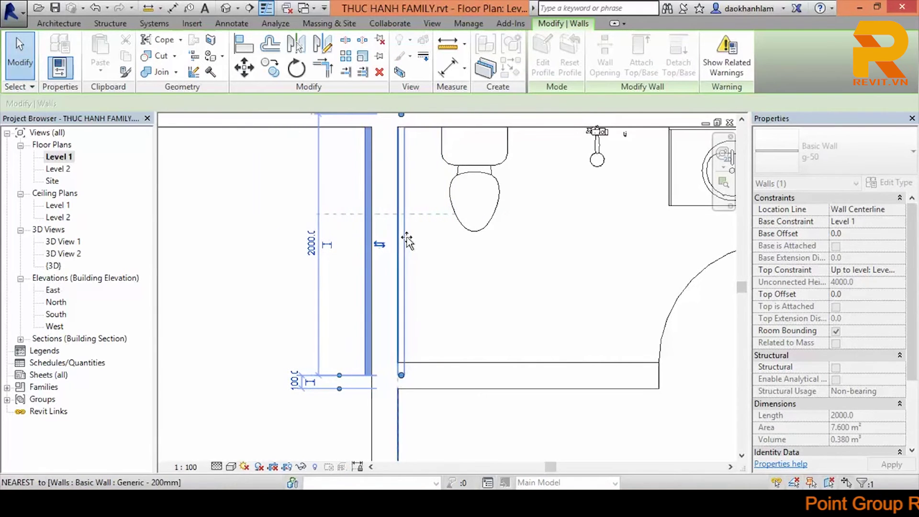
pyautogui.click(445, 280)
pyautogui.click(410, 308)
pyautogui.scroll(1, 421, 263)
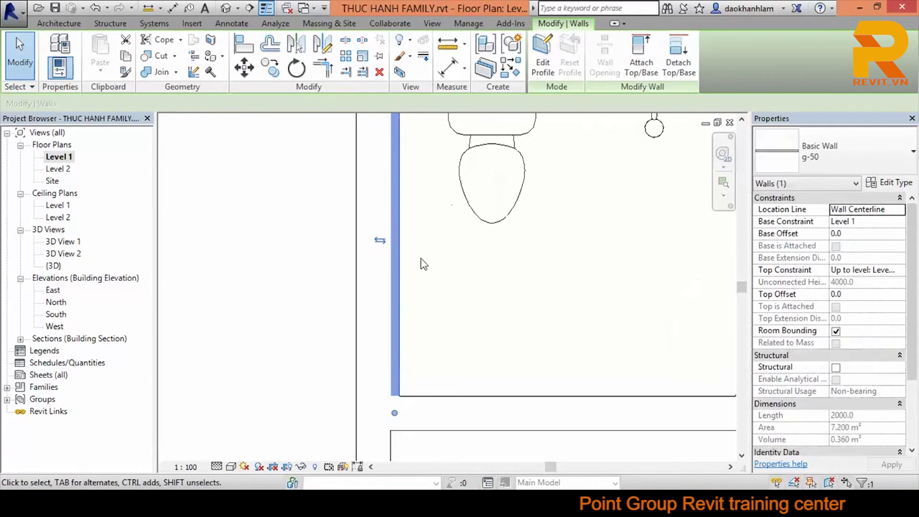
pyautogui.scroll(-3, 410, 185)
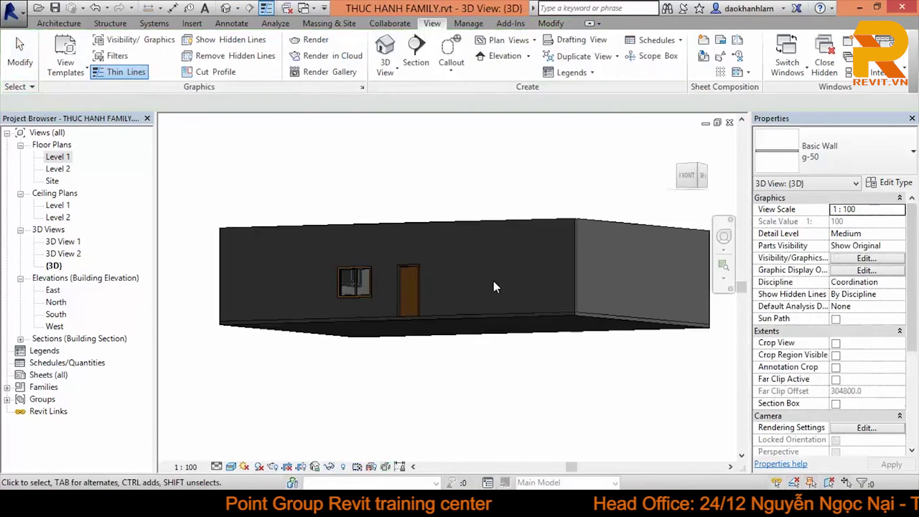
# Sketch a rectangular opening in the g-50 wall's profile and unjoin the conflicting elements.
pyautogui.scroll(2, 492, 279)
pyautogui.scroll(2, 553, 211)
pyautogui.scroll(3, 486, 213)
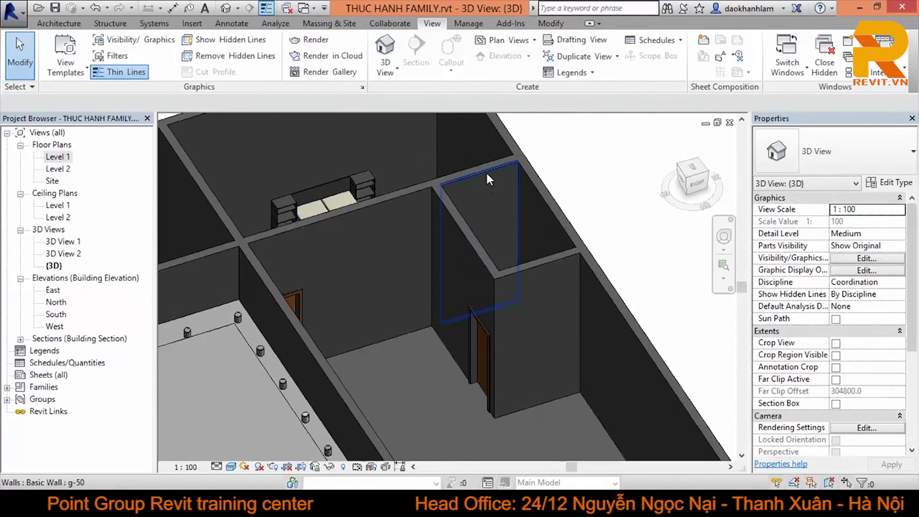
pyautogui.click(486, 179)
pyautogui.scroll(2, 486, 179)
pyautogui.doubleClick(502, 243)
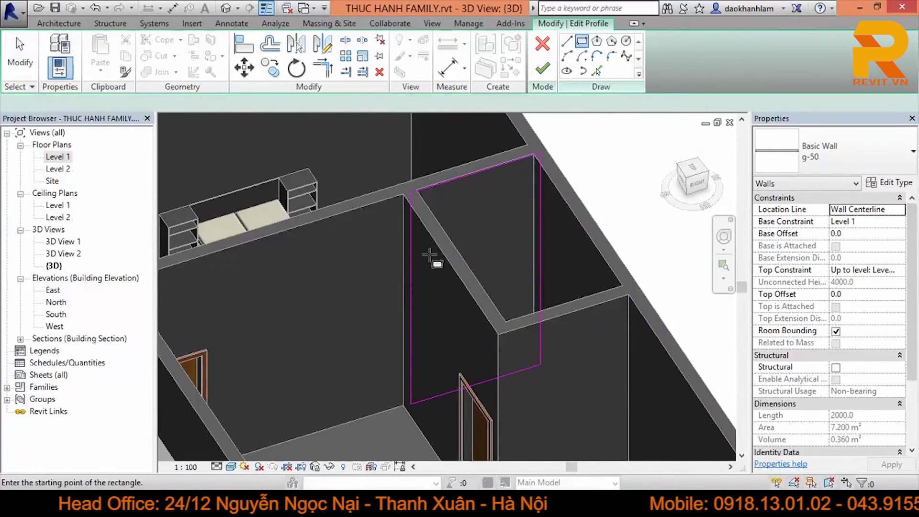
pyautogui.click(534, 254)
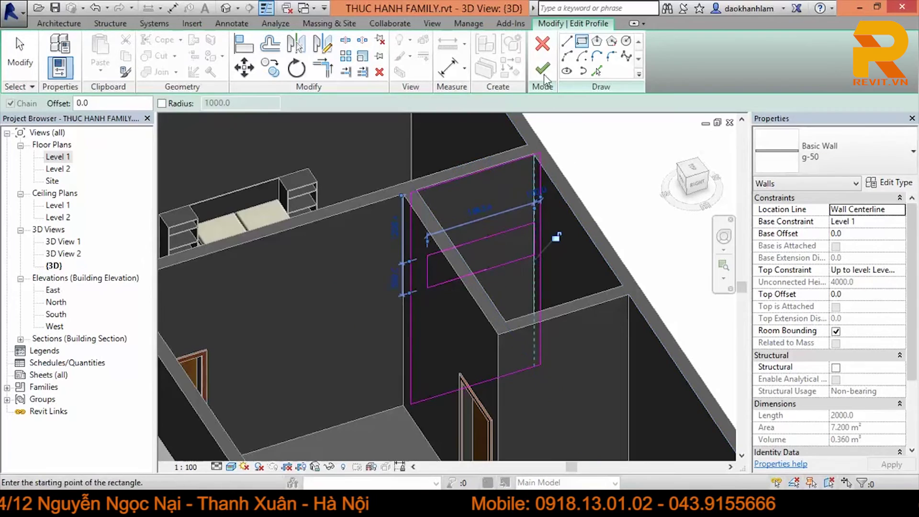
pyautogui.click(542, 68)
pyautogui.click(693, 472)
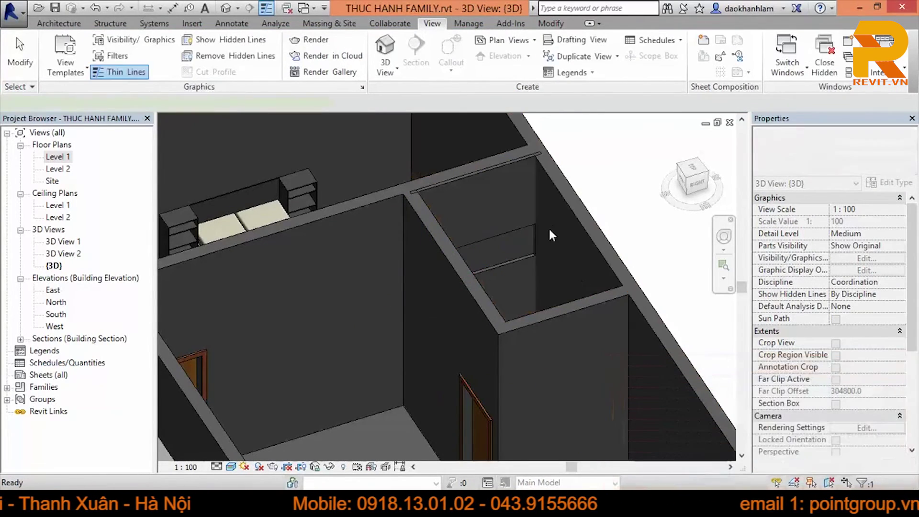
# Check the re-profiled wall in 3D, then return to the Level 1 floor plan.
pyautogui.click(549, 230)
pyautogui.scroll(3, 524, 303)
pyautogui.press('Escape')
pyautogui.click(468, 287)
pyautogui.moveTo(468, 287); pyautogui.dragTo(458, 197, button='middle')
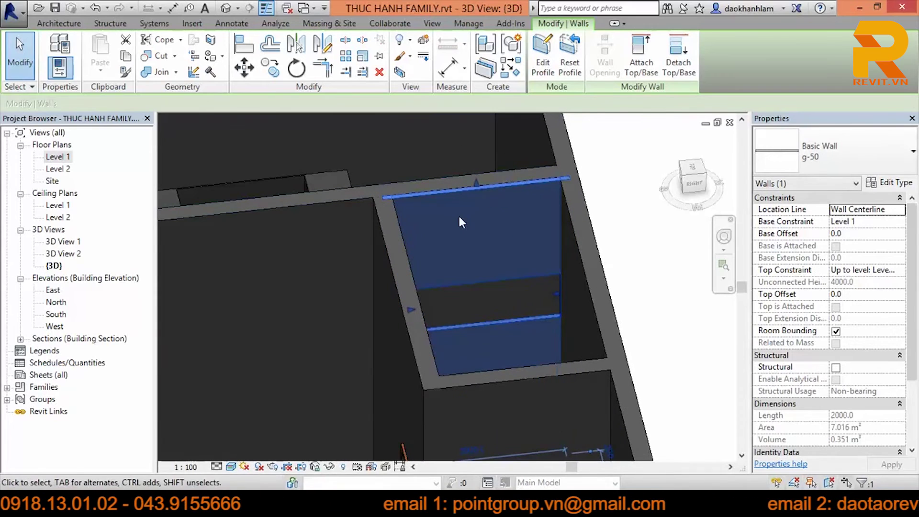
pyautogui.doubleClick(64, 158)
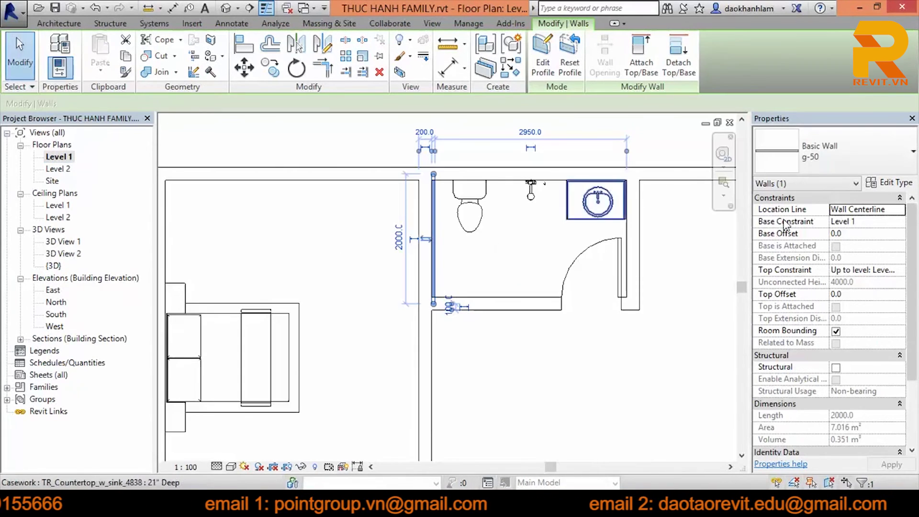
pyautogui.scroll(3, 392, 187)
# Start a similar g-50 wall with Location Line set to Finish Face: Exterior.
pyautogui.click(509, 77)
pyautogui.click(464, 176)
pyautogui.scroll(-1, 564, 195)
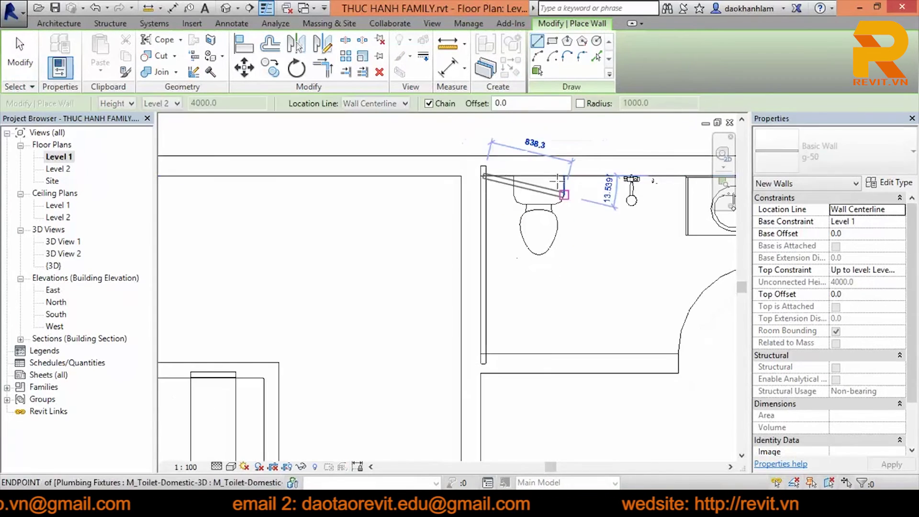
pyautogui.click(399, 104)
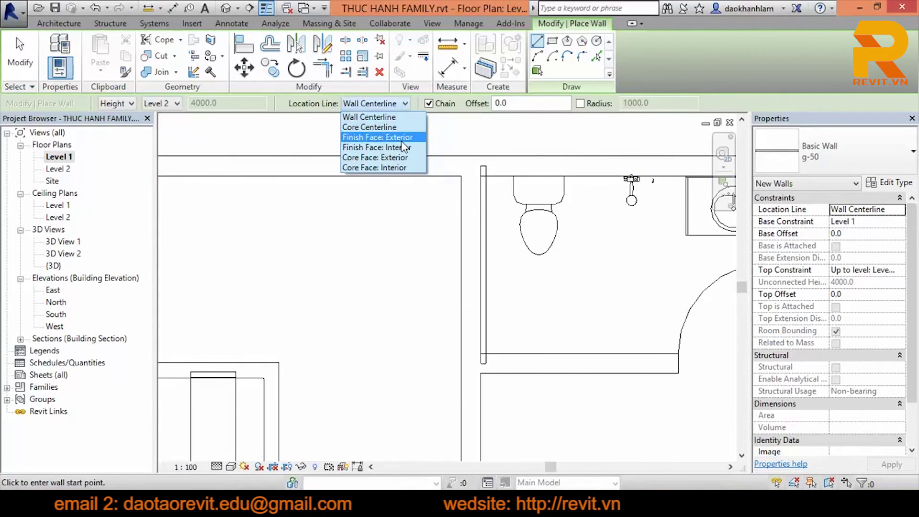
pyautogui.click(382, 137)
pyautogui.click(475, 174)
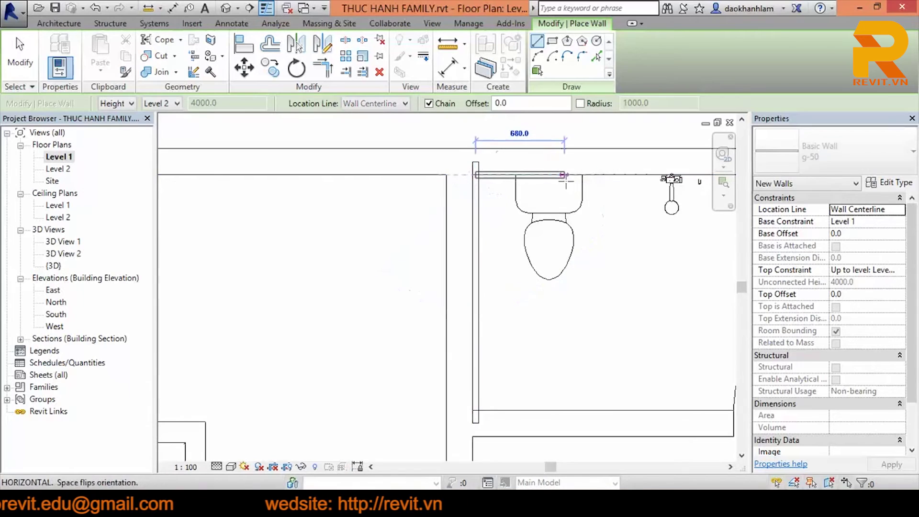
pyautogui.click(405, 104)
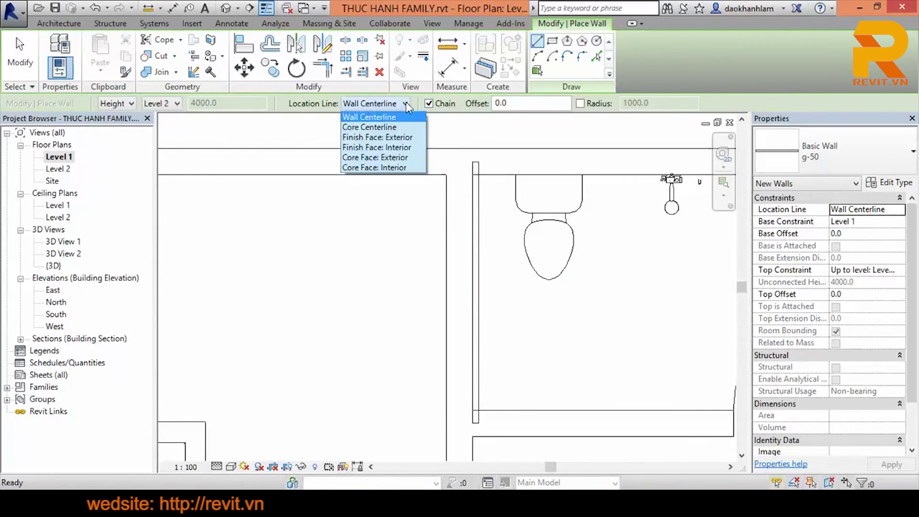
pyautogui.click(403, 137)
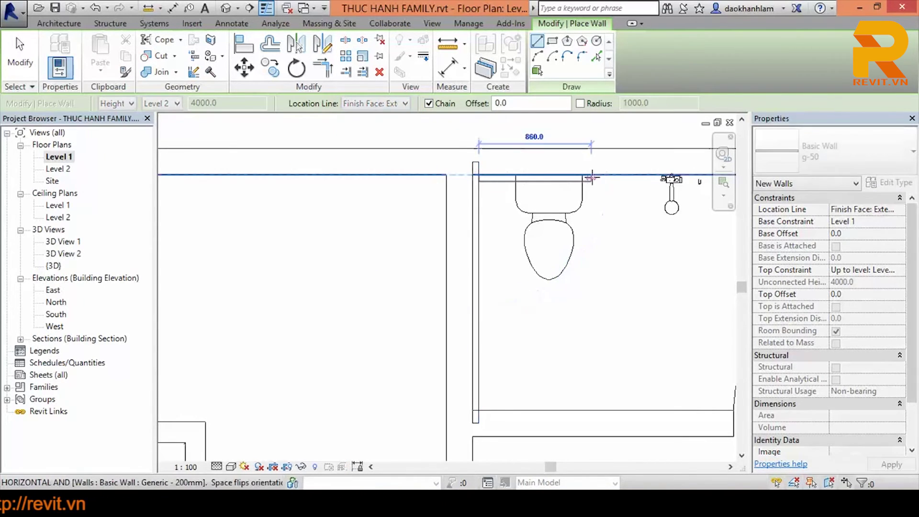
# Draw a vertical g-50 lining wall from beside the sink down toward the door.
pyautogui.scroll(-2, 475, 176)
pyautogui.moveTo(670, 191); pyautogui.dragTo(484, 186, button='middle')
pyautogui.scroll(2, 478, 182)
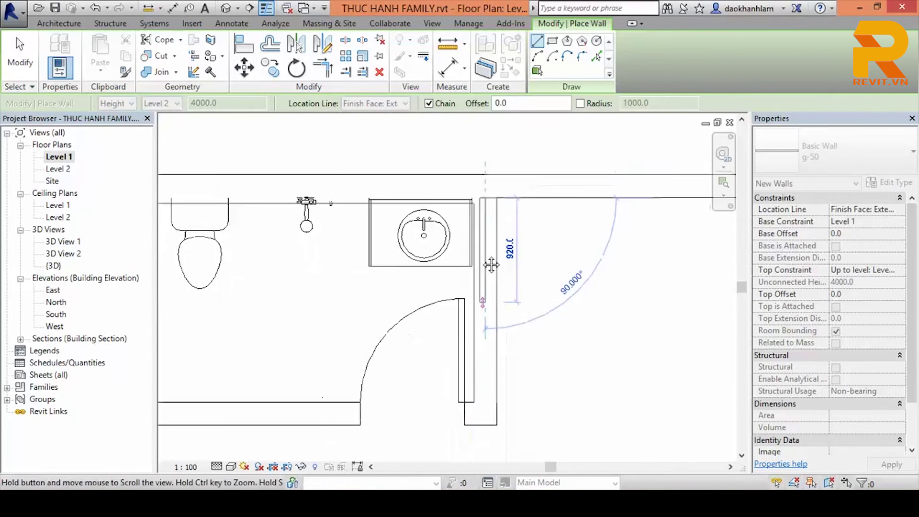
pyautogui.click(475, 209)
pyautogui.scroll(-2, 488, 199)
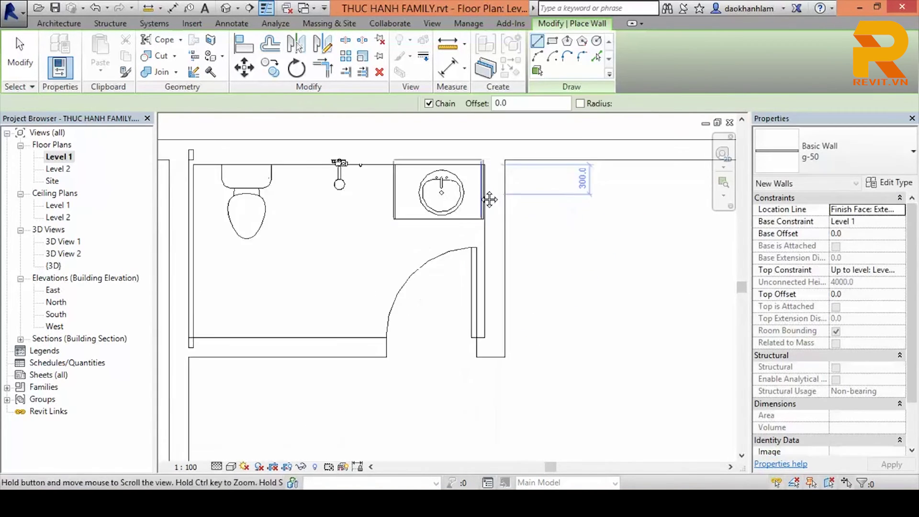
pyautogui.click(489, 334)
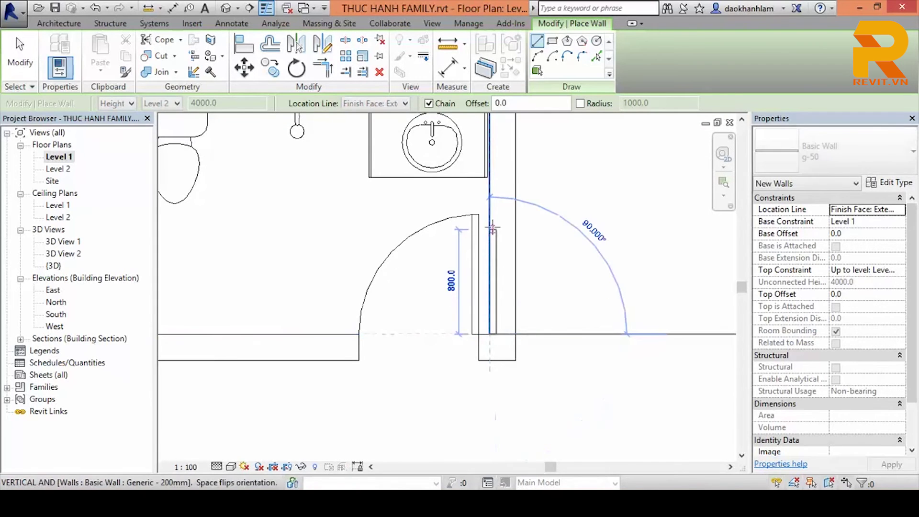
# Flip the wall side with Space and finish the bottom lining wall at the corner.
pyautogui.moveTo(503, 134); pyautogui.dragTo(486, 255, button='middle')
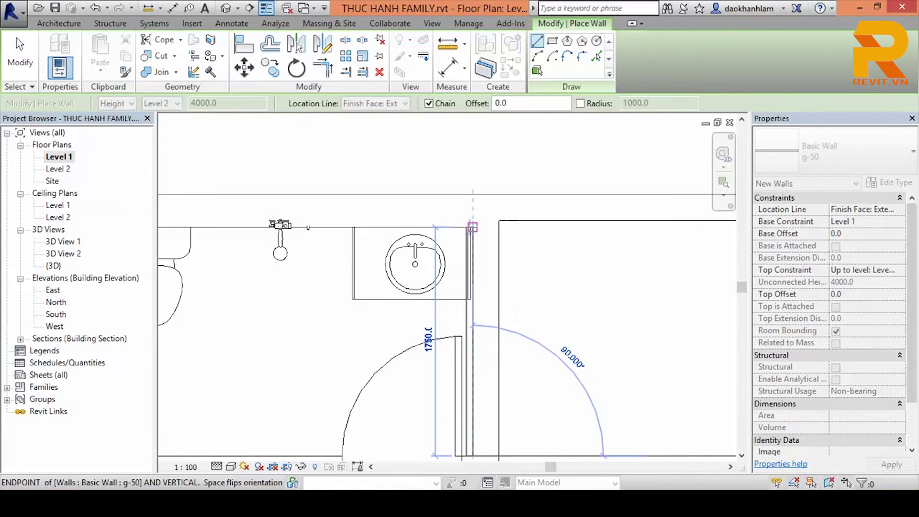
pyautogui.scroll(-2, 485, 224)
pyautogui.moveTo(328, 338); pyautogui.dragTo(399, 271, button='middle')
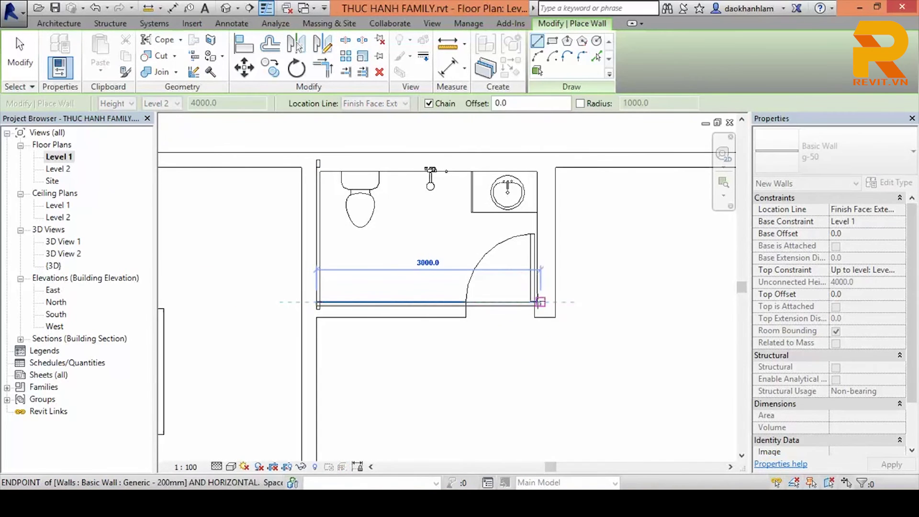
pyautogui.scroll(3, 540, 302)
pyautogui.press('space')
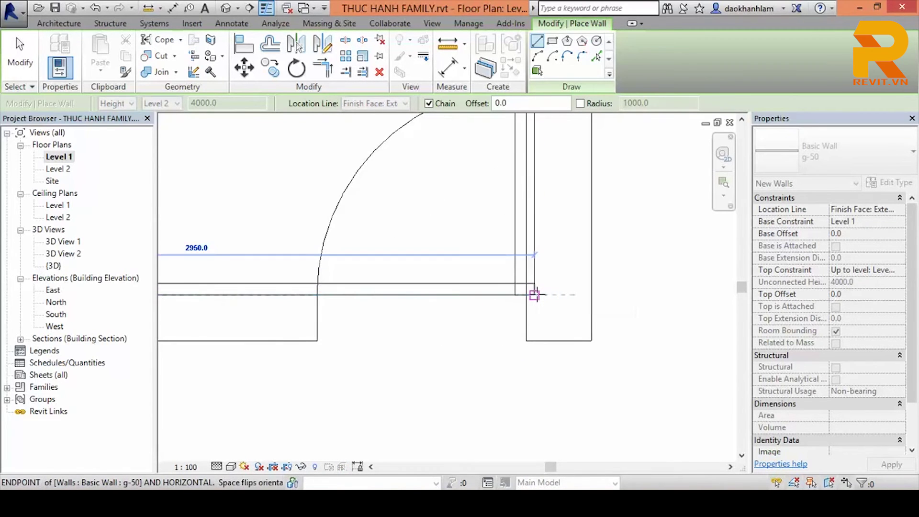
pyautogui.click(535, 295)
pyautogui.press('Escape')
pyautogui.press('Escape')
pyautogui.scroll(-2, 379, 324)
pyautogui.scroll(-2, 449, 306)
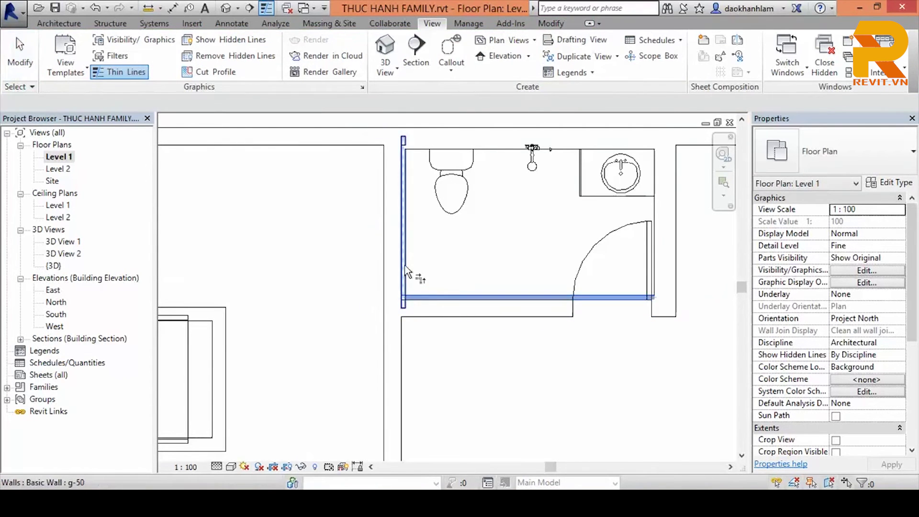
pyautogui.click(407, 186)
# Delete the bathroom's new left wall, accepting deletion of elements that can't stay joined.
pyautogui.press('Delete')
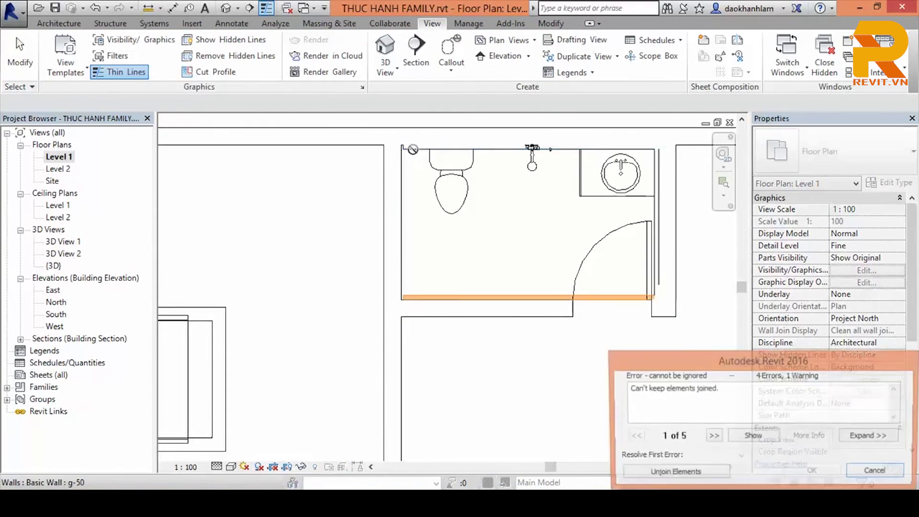
pyautogui.click(867, 472)
pyautogui.scroll(3, 406, 153)
pyautogui.click(401, 158)
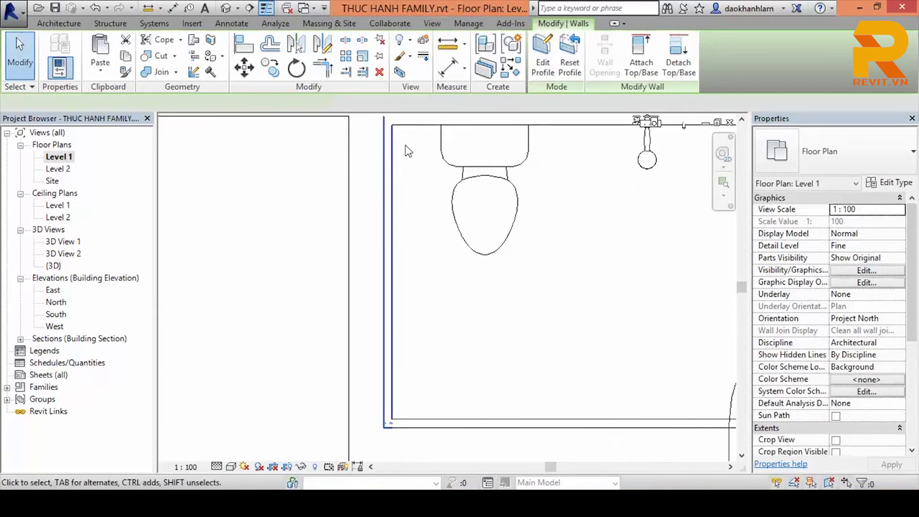
pyautogui.scroll(2, 408, 201)
pyautogui.click(409, 202)
pyautogui.press('Delete')
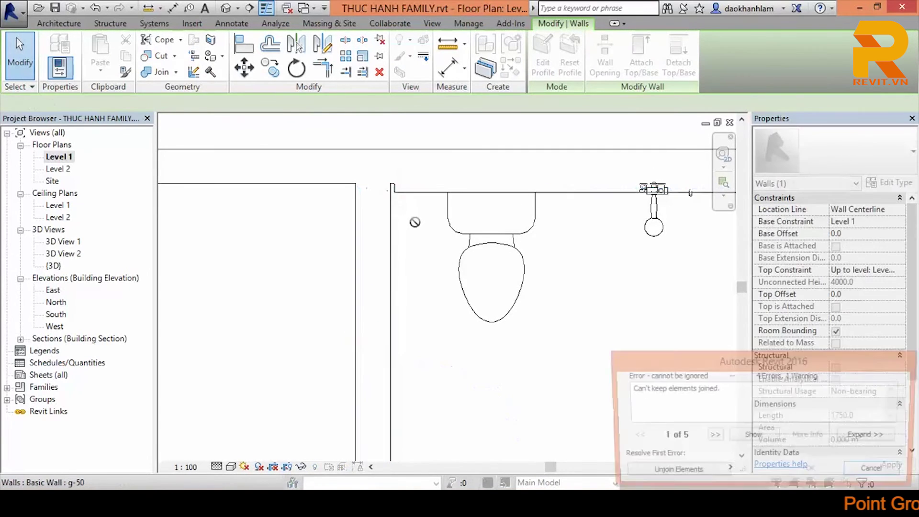
pyautogui.click(670, 473)
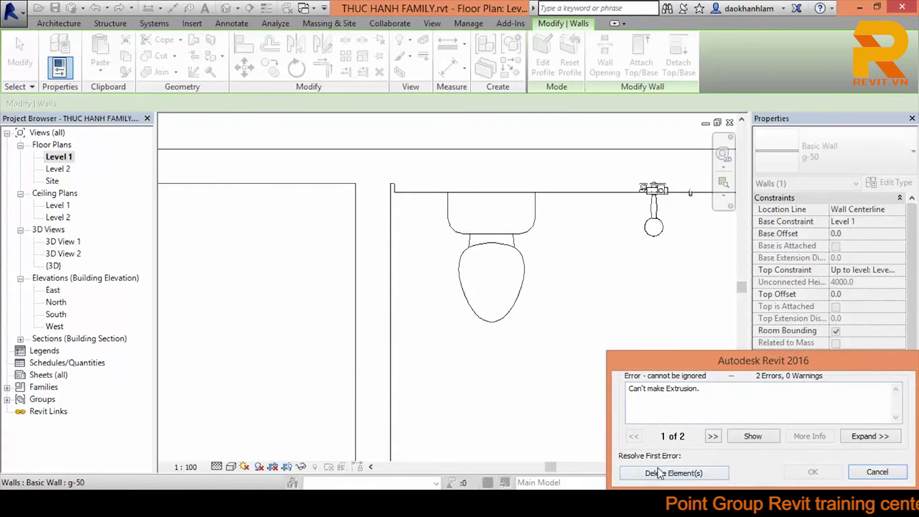
pyautogui.click(658, 473)
pyautogui.scroll(-3, 540, 249)
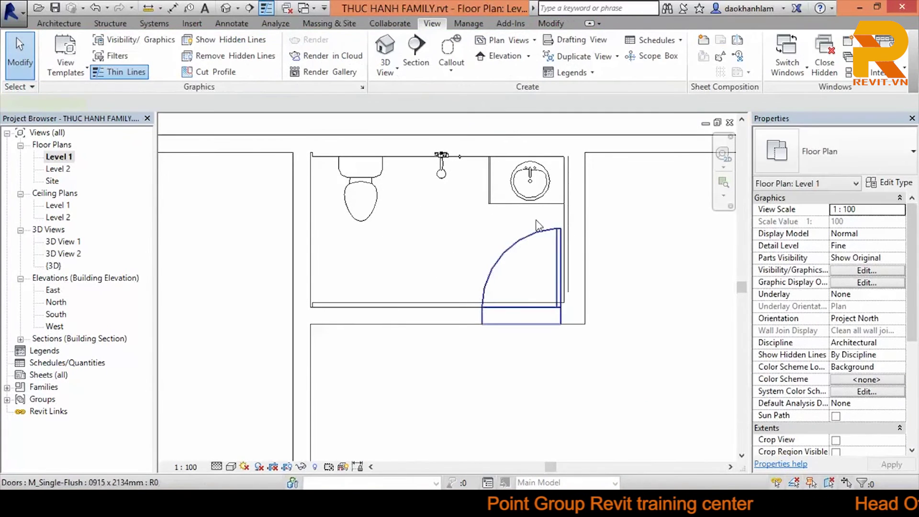
# Delete the existing bathroom door.
pyautogui.click(536, 224)
pyautogui.press('c')
pyautogui.press('s')
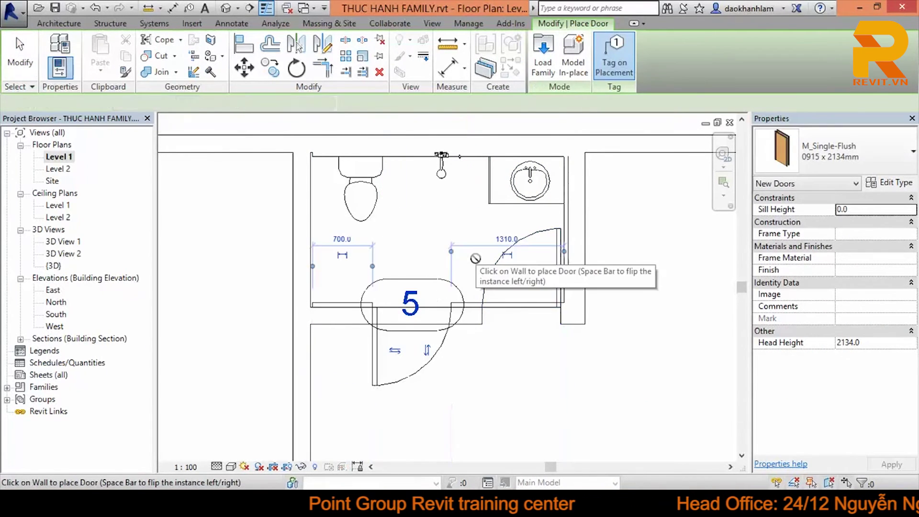
pyautogui.press('Escape')
pyautogui.hotkey('ctrl', 'f')
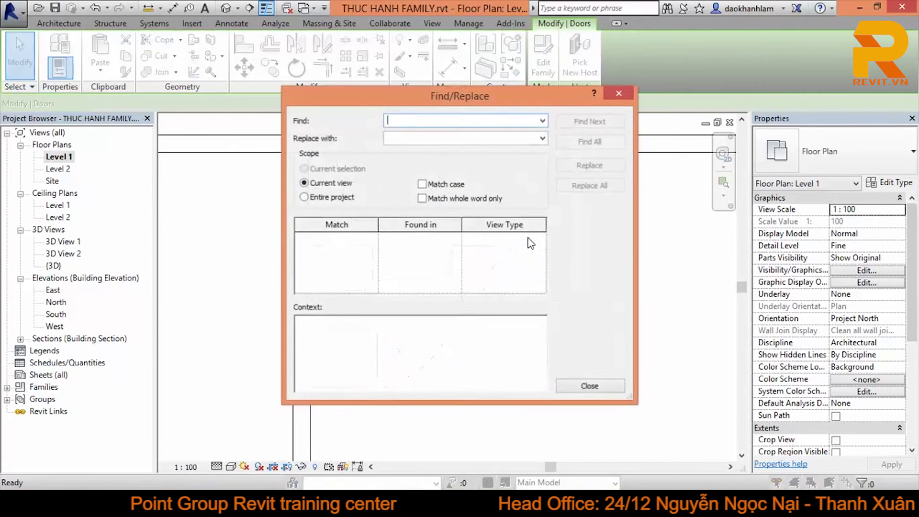
pyautogui.press('Escape')
pyautogui.press('Delete')
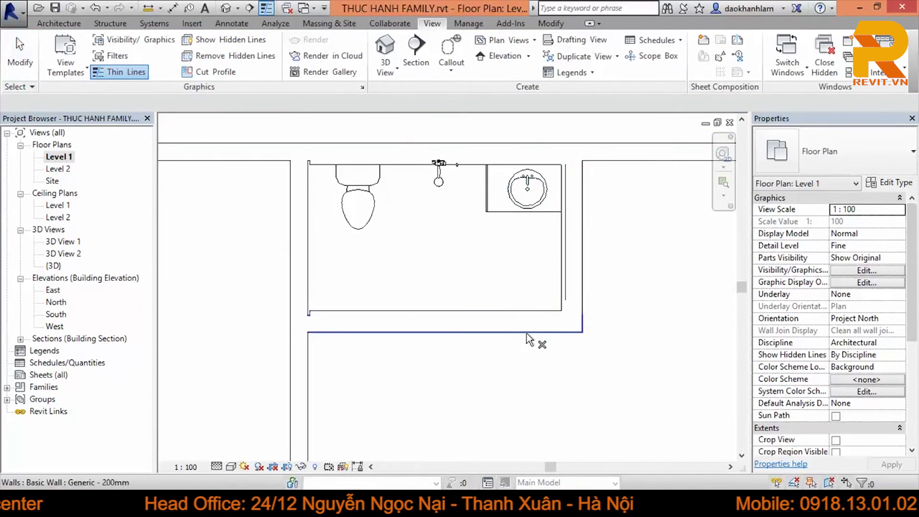
pyautogui.press('Escape')
pyautogui.scroll(-1, 536, 301)
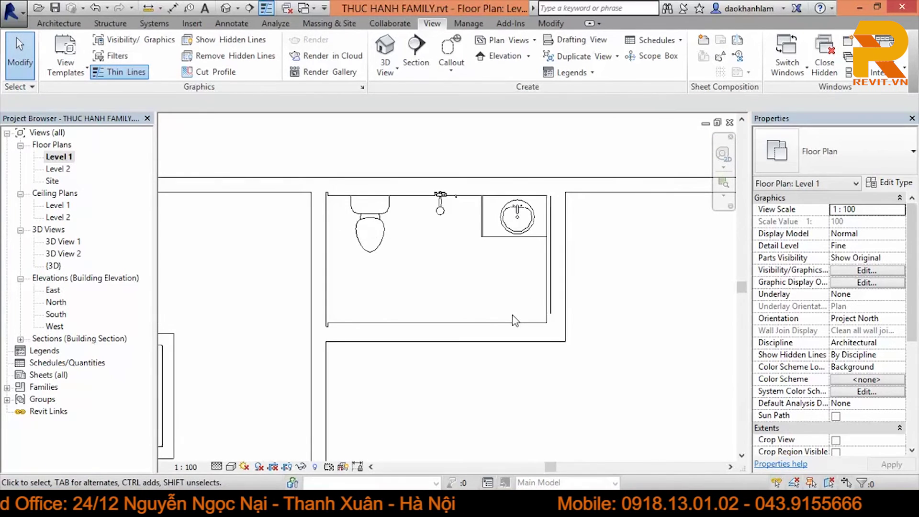
# Place a test door (DR) in the bottom bathroom wall, then delete it and door tag 6.
pyautogui.press('d')
pyautogui.press('r')
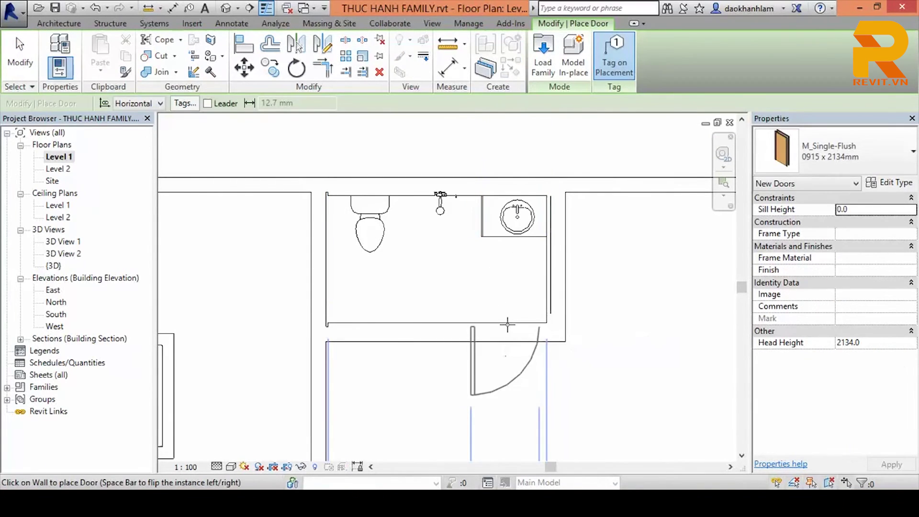
pyautogui.click(507, 323)
pyautogui.press('Escape')
pyautogui.scroll(2, 543, 364)
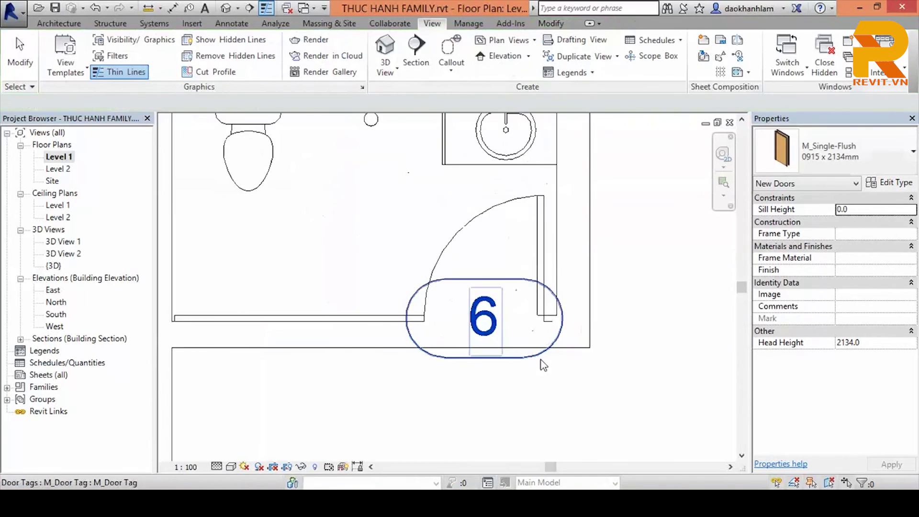
pyautogui.click(524, 359)
pyautogui.press('Delete')
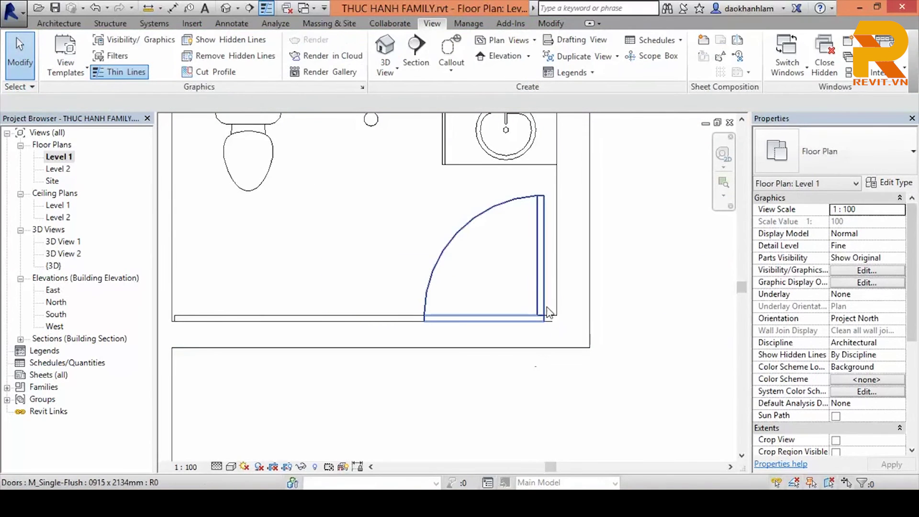
pyautogui.click(547, 328)
pyautogui.click(546, 319)
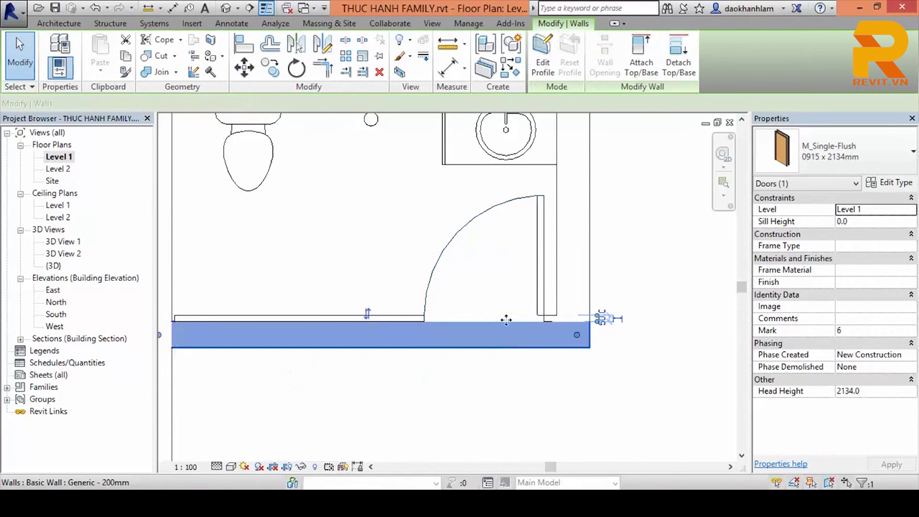
pyautogui.scroll(-2, 508, 271)
pyautogui.click(509, 272)
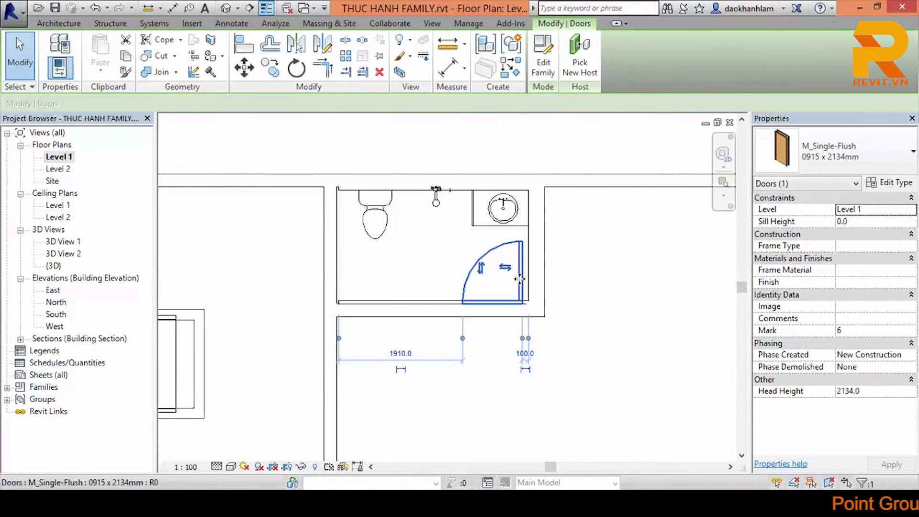
pyautogui.press('Delete')
# Delete the bathroom's enclosing partition walls one by one, leaving the toilet and sink.
pyautogui.click(541, 273)
pyautogui.press('Delete')
pyautogui.click(493, 316)
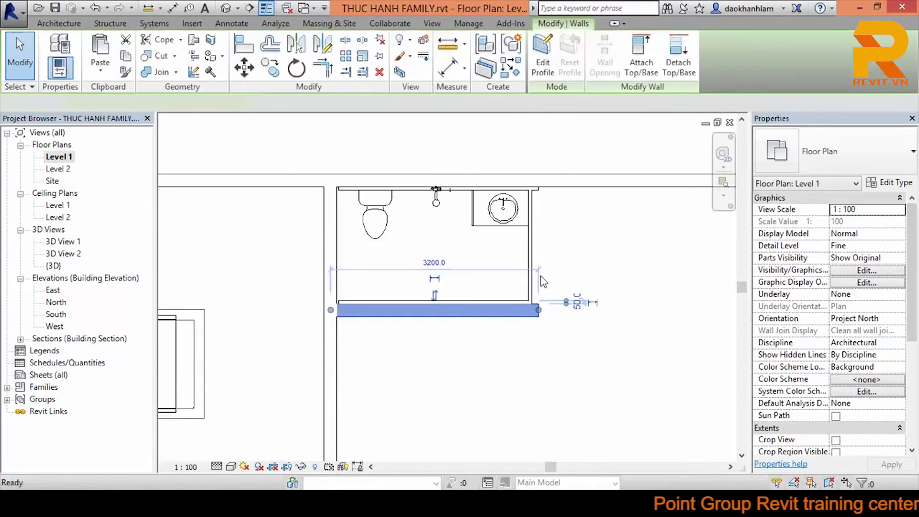
pyautogui.press('Delete')
pyautogui.click(531, 268)
pyautogui.press('Delete')
pyautogui.click(488, 302)
pyautogui.press('Delete')
pyautogui.click(406, 188)
pyautogui.press('Delete')
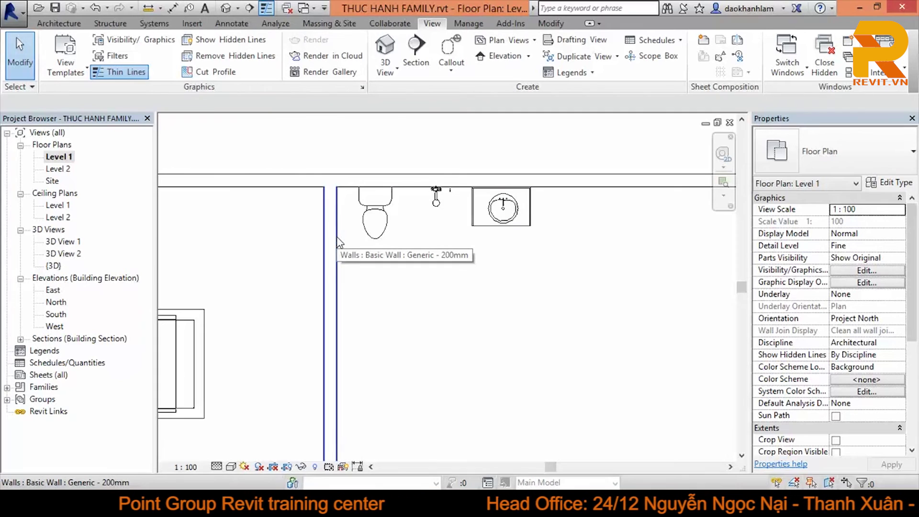
pyautogui.click(234, 8)
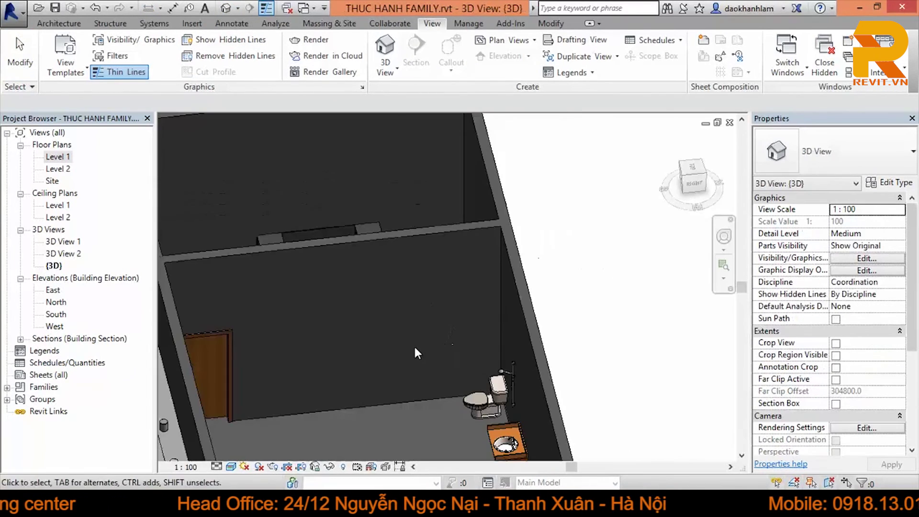
# Orbit the 3D view to the front wall and dismiss the save reminder.
pyautogui.scroll(-5, 414, 353)
pyautogui.moveTo(473, 313)
pyautogui.keyDown('shift'); pyautogui.mouseDown(button='middle')
pyautogui.moveTo(440, 245)
pyautogui.moveTo(468, 192)
pyautogui.moveTo(510, 234)
pyautogui.mouseUp(button='middle'); pyautogui.keyUp('shift')
pyautogui.scroll(2, 475, 318)
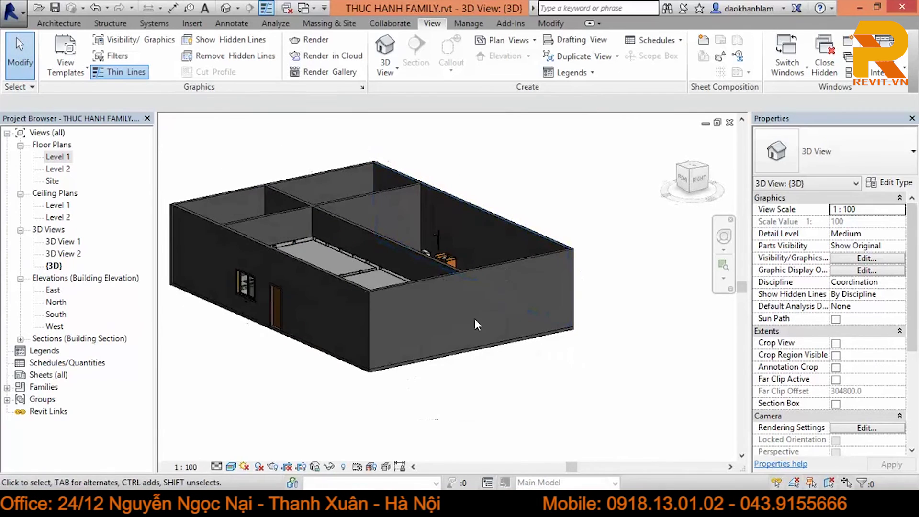
pyautogui.scroll(2, 422, 330)
pyautogui.scroll(1, 422, 329)
pyautogui.click(515, 285)
pyautogui.click(535, 407)
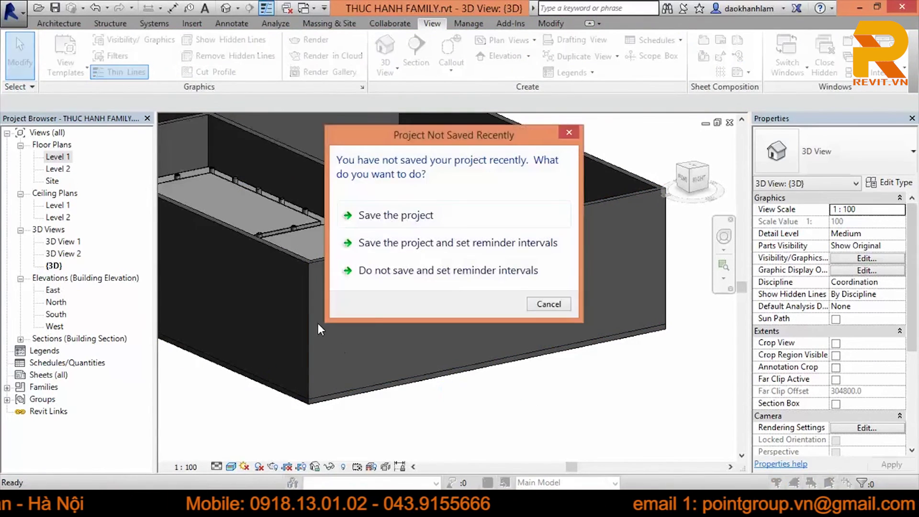
pyautogui.click(549, 305)
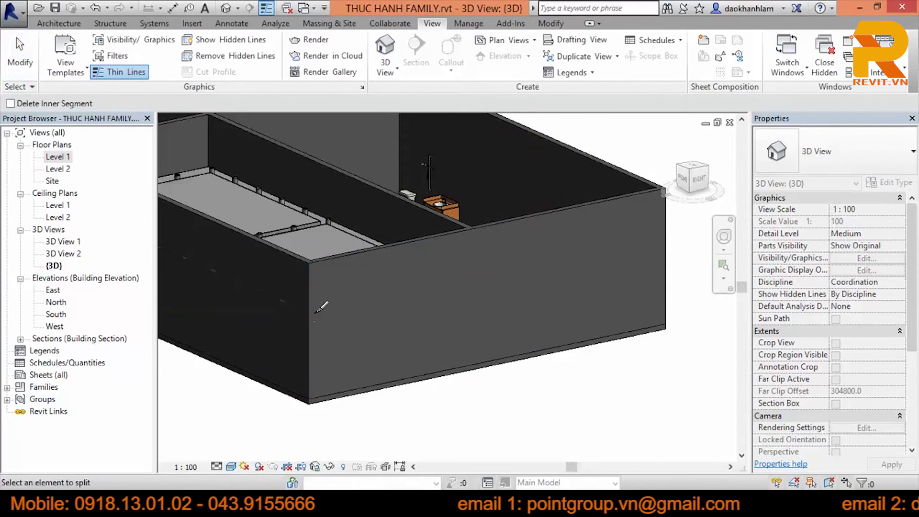
# Split the front wall's middle band at two points, isolating a small panel near its right end.
pyautogui.click(313, 341)
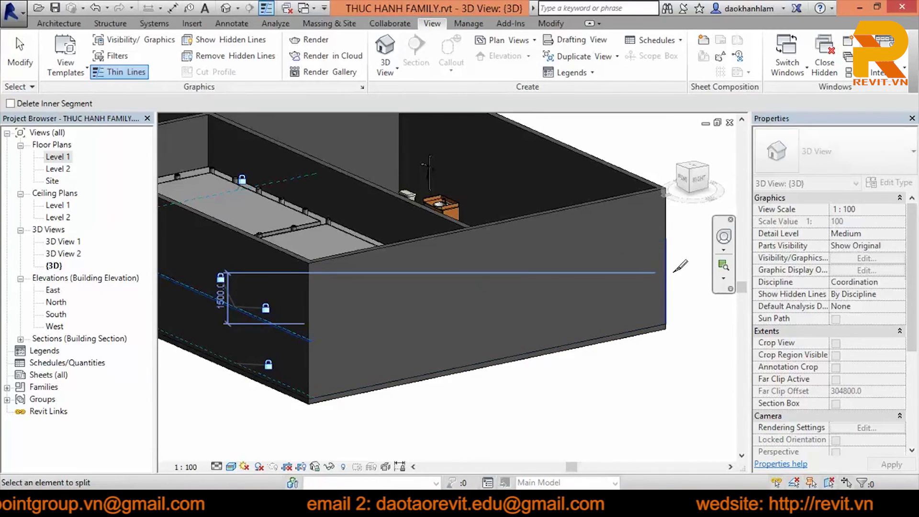
pyautogui.scroll(2, 625, 250)
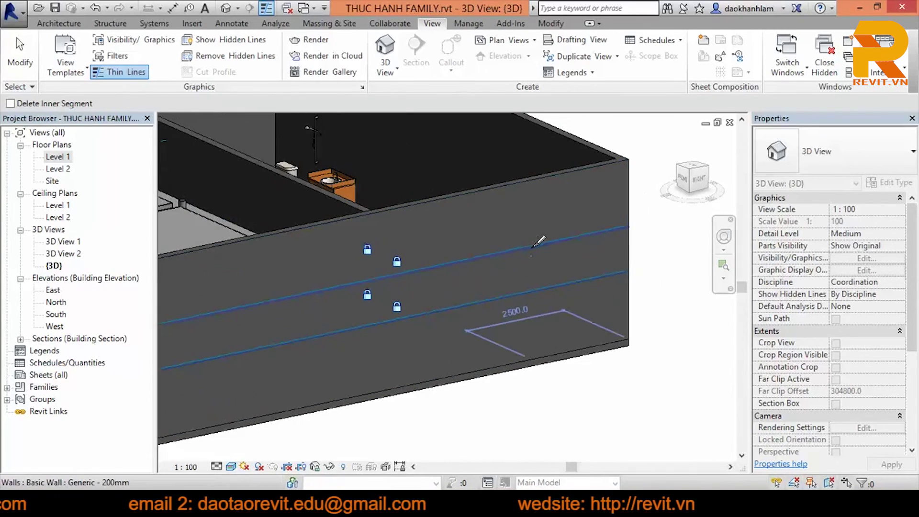
pyautogui.click(533, 246)
pyautogui.click(583, 236)
pyautogui.press('Escape')
pyautogui.press('Escape')
pyautogui.click(568, 242)
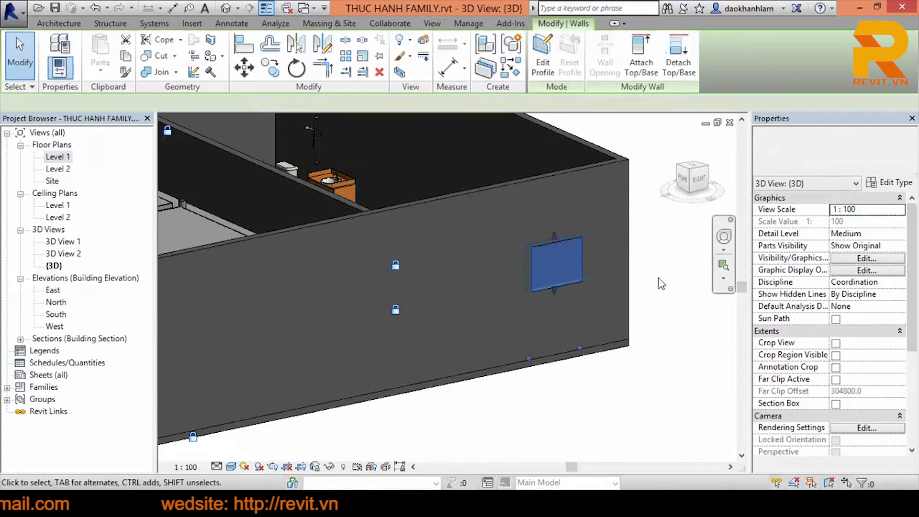
pyautogui.press('Escape')
pyautogui.scroll(1, 654, 278)
pyautogui.moveTo(491, 240); pyautogui.dragTo(389, 186, button='middle')
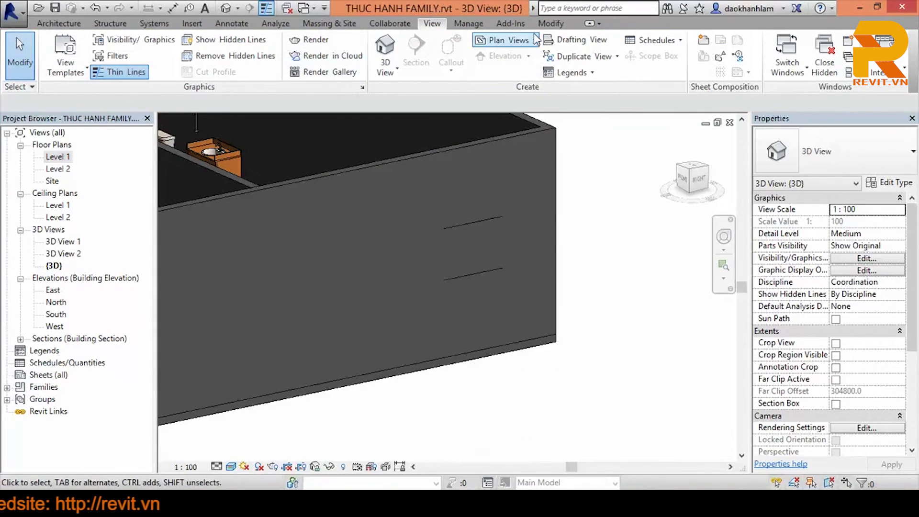
pyautogui.click(551, 23)
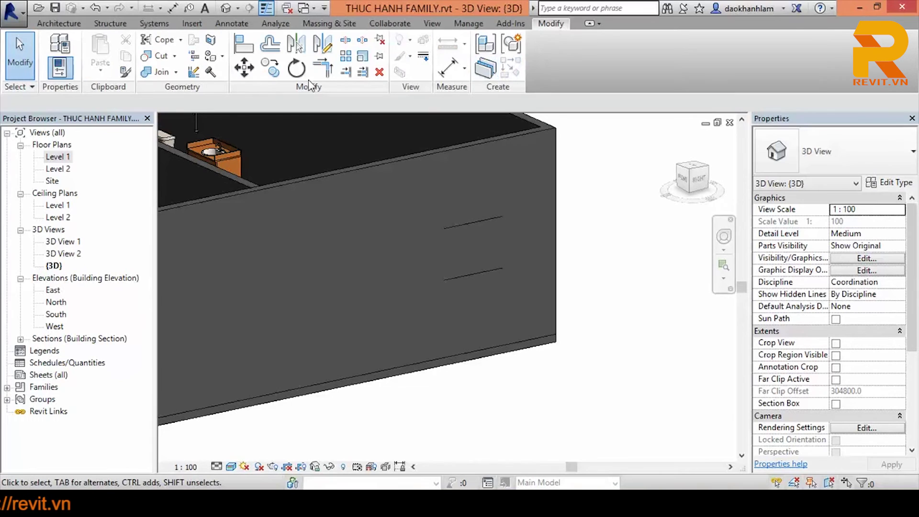
# Paint the small square panel and the upper and lower wall bands with Cabinet finish 1.
pyautogui.click(223, 57)
pyautogui.click(203, 84)
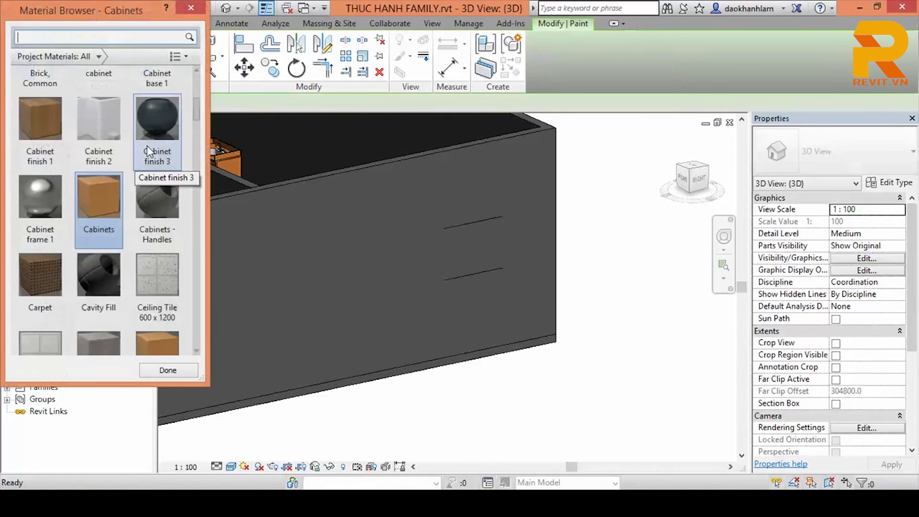
pyautogui.click(34, 134)
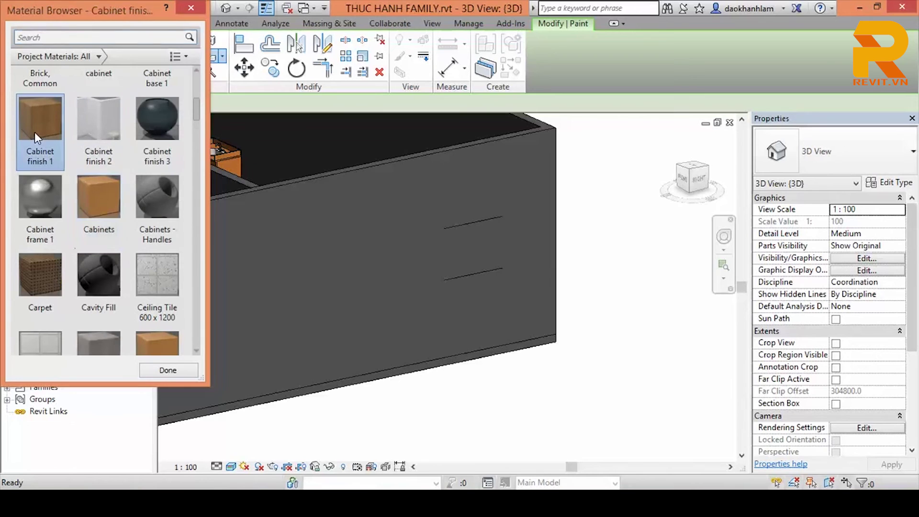
pyautogui.click(496, 270)
pyautogui.moveTo(460, 324); pyautogui.dragTo(523, 306, button='middle')
pyautogui.scroll(-2, 522, 306)
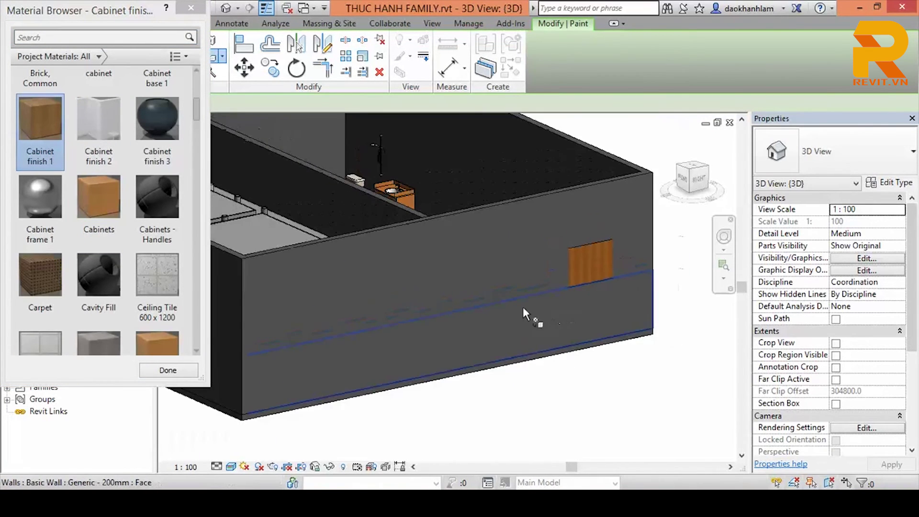
pyautogui.click(511, 310)
pyautogui.click(485, 219)
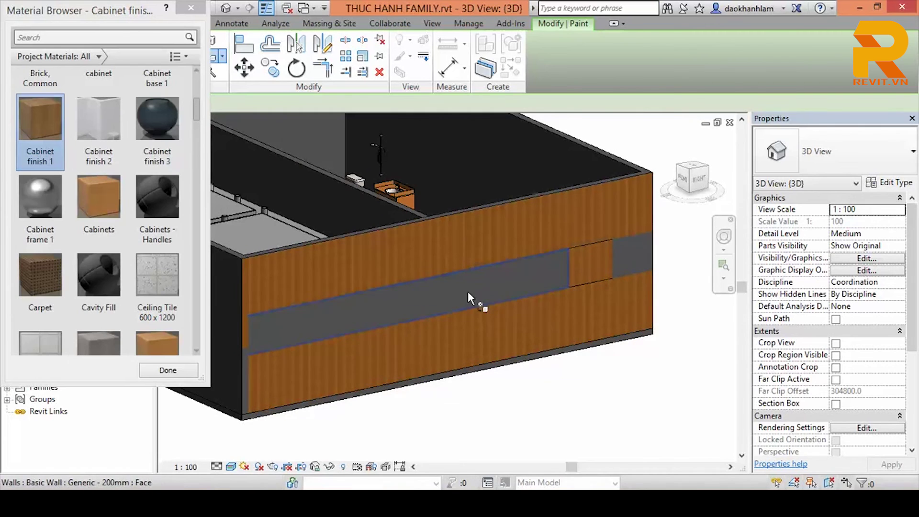
pyautogui.press('Escape')
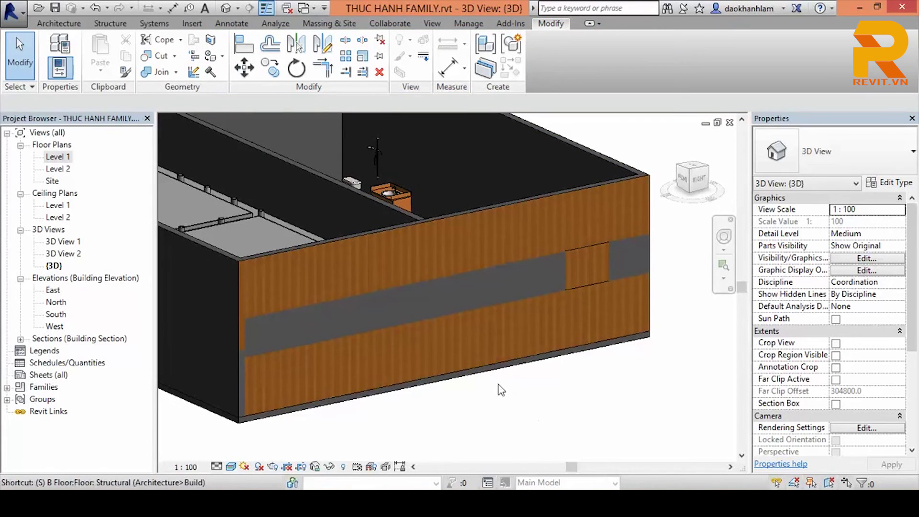
pyautogui.press('s')
pyautogui.press('l')
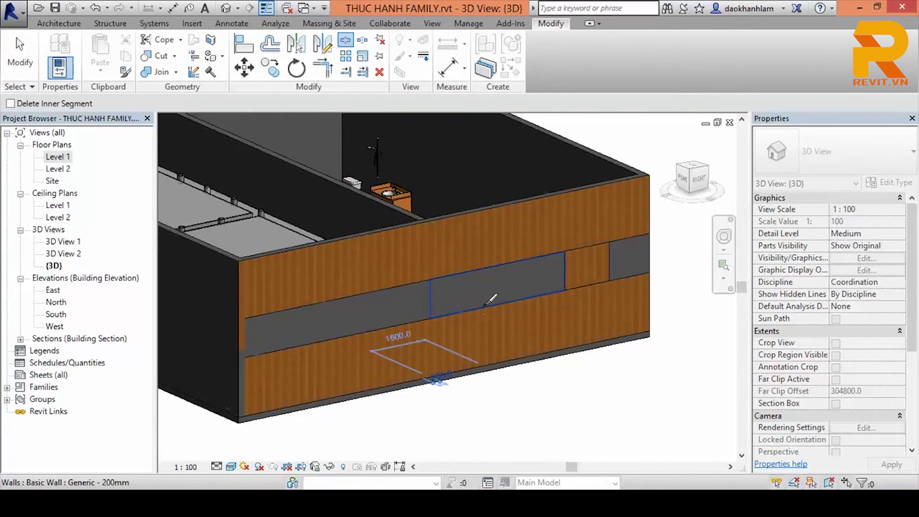
# Paint a middle-band section, the right-end panel and the long grey band Brick, Common.
pyautogui.press('Escape')
pyautogui.scroll(3, 466, 282)
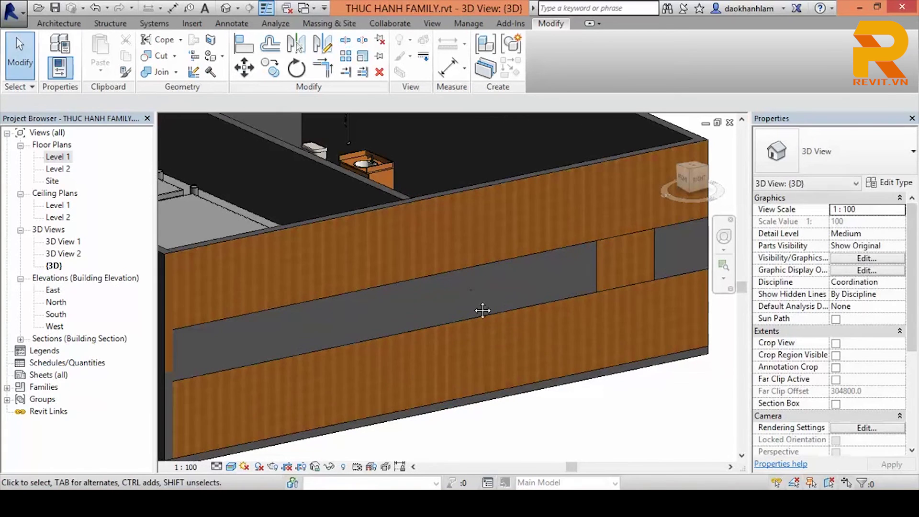
pyautogui.click(222, 56)
pyautogui.click(189, 83)
pyautogui.click(41, 119)
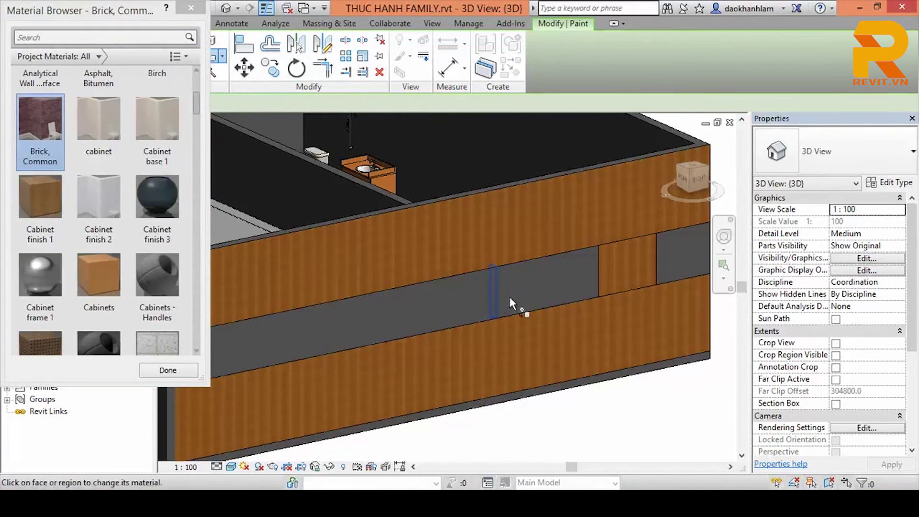
pyautogui.click(482, 301)
pyautogui.scroll(-2, 540, 306)
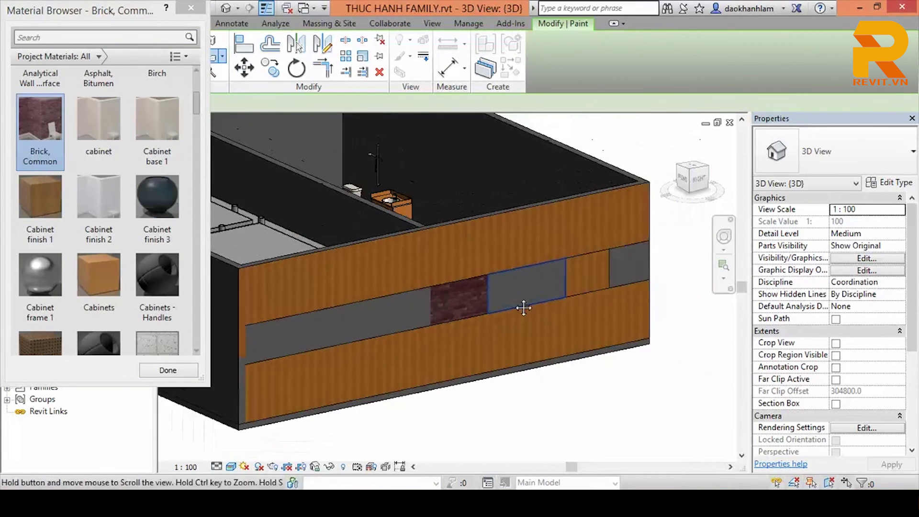
pyautogui.click(625, 279)
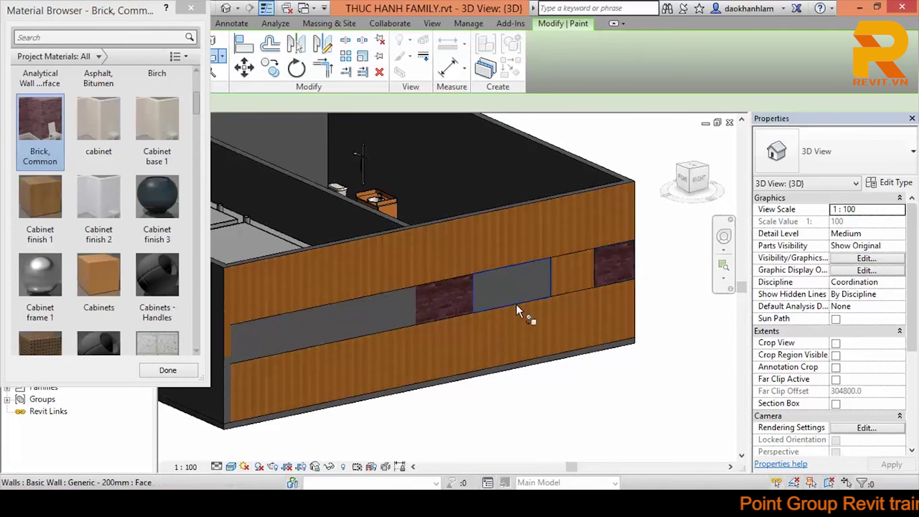
pyautogui.click(350, 325)
# Paint the wall's top edge Brick, Common as well and finish painting.
pyautogui.scroll(3, 327, 314)
pyautogui.scroll(-1, 481, 320)
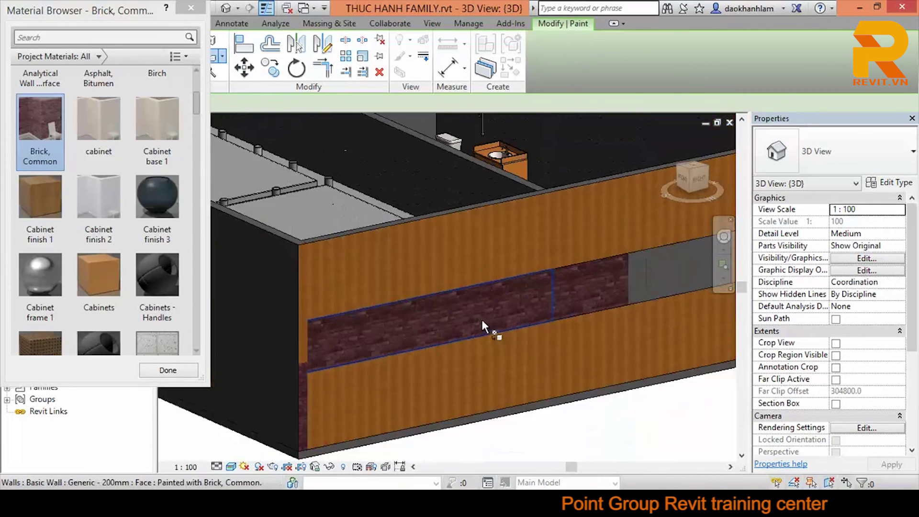
pyautogui.scroll(2, 455, 316)
pyautogui.scroll(2, 455, 317)
pyautogui.click(474, 377)
pyautogui.scroll(-2, 509, 329)
pyautogui.moveTo(492, 354); pyautogui.dragTo(416, 331, button='middle')
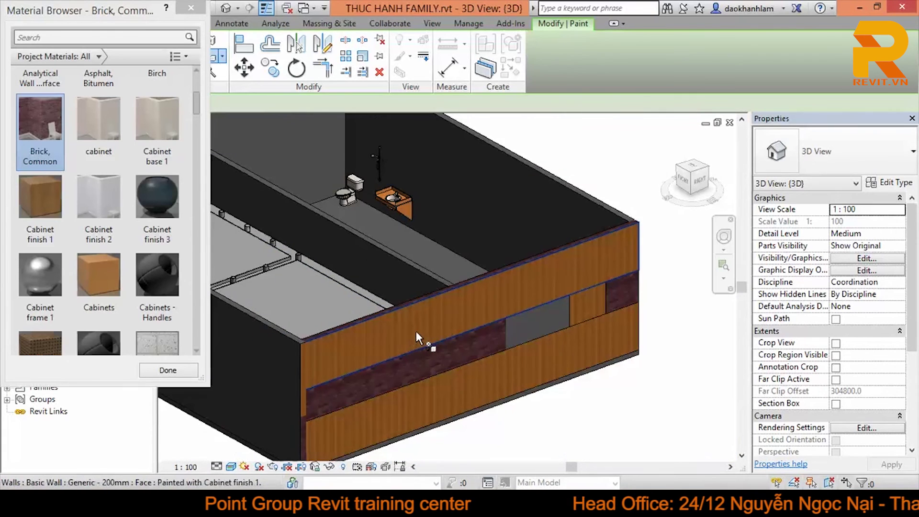
pyautogui.press('Escape')
pyautogui.scroll(5, 415, 331)
# Pick Cabinet finish 1 as paint material, then orbit the view around the building.
pyautogui.click(222, 56)
pyautogui.click(165, 75)
pyautogui.click(53, 274)
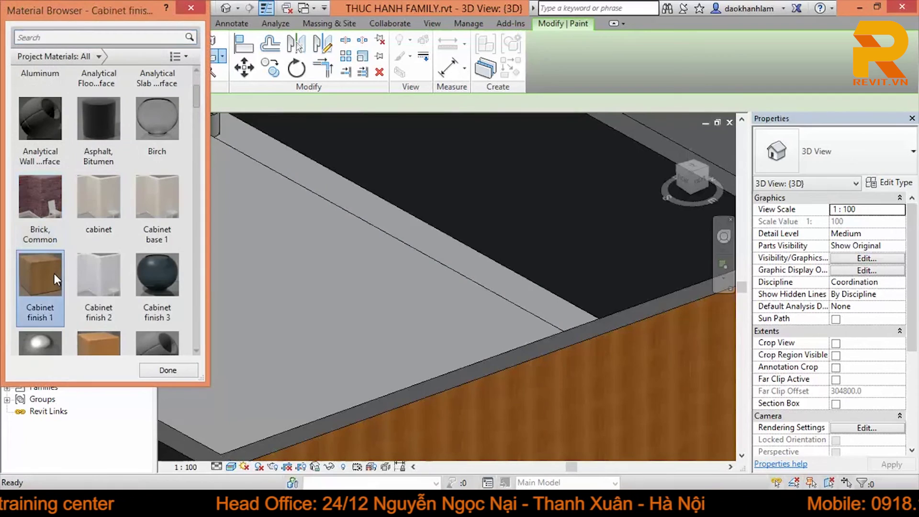
pyautogui.moveTo(583, 347)
pyautogui.mouseDown(button='middle')
pyautogui.moveTo(570, 348)
pyautogui.moveTo(569, 308)
pyautogui.moveTo(431, 276)
pyautogui.mouseUp(button='middle')
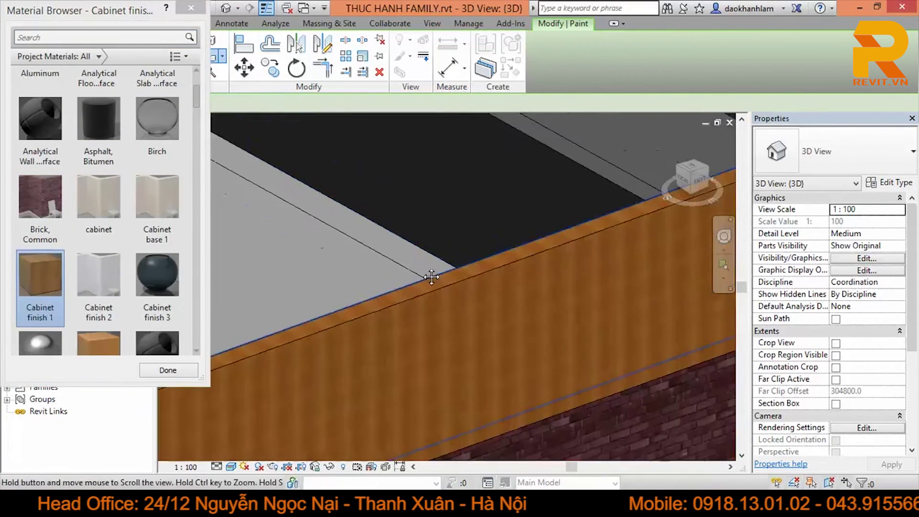
pyautogui.scroll(-5, 431, 276)
pyautogui.press('Escape')
pyautogui.moveTo(542, 295)
pyautogui.mouseDown(button='middle')
pyautogui.moveTo(494, 318)
pyautogui.moveTo(477, 307)
pyautogui.mouseUp(button='middle')
pyautogui.scroll(3, 526, 243)
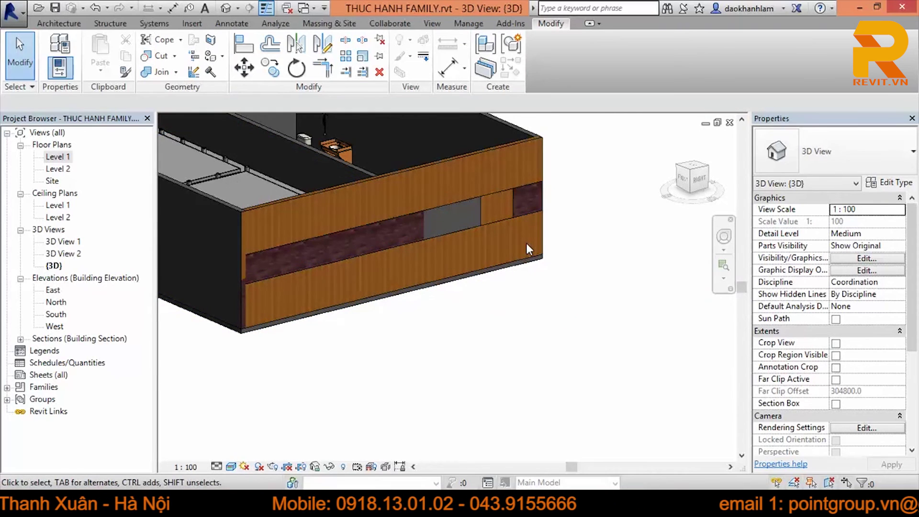
pyautogui.doubleClick(58, 157)
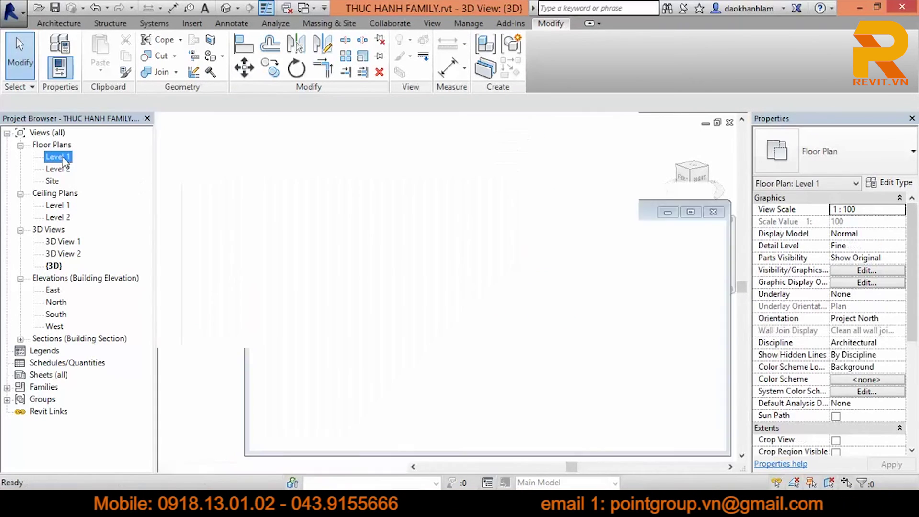
pyautogui.scroll(3, 516, 340)
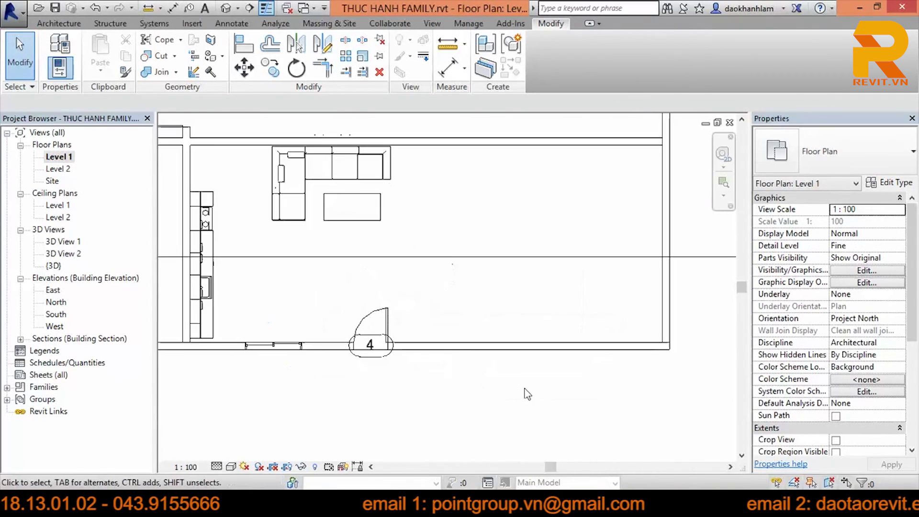
pyautogui.scroll(2, 527, 352)
pyautogui.click(482, 341)
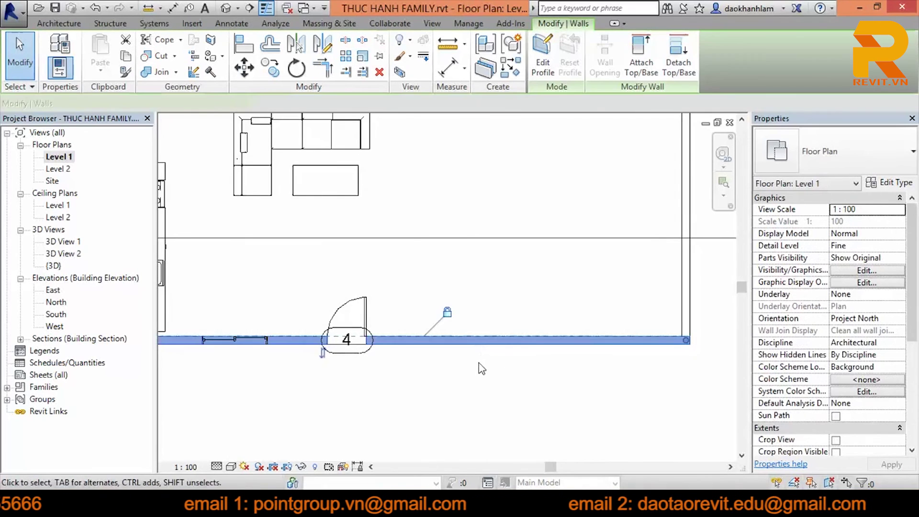
pyautogui.scroll(-3, 541, 334)
pyautogui.scroll(3, 541, 335)
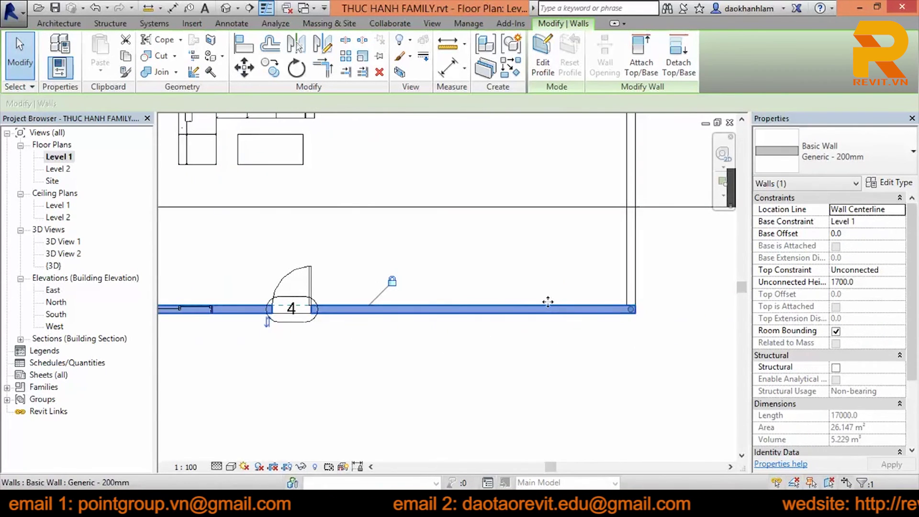
pyautogui.scroll(-2, 330, 244)
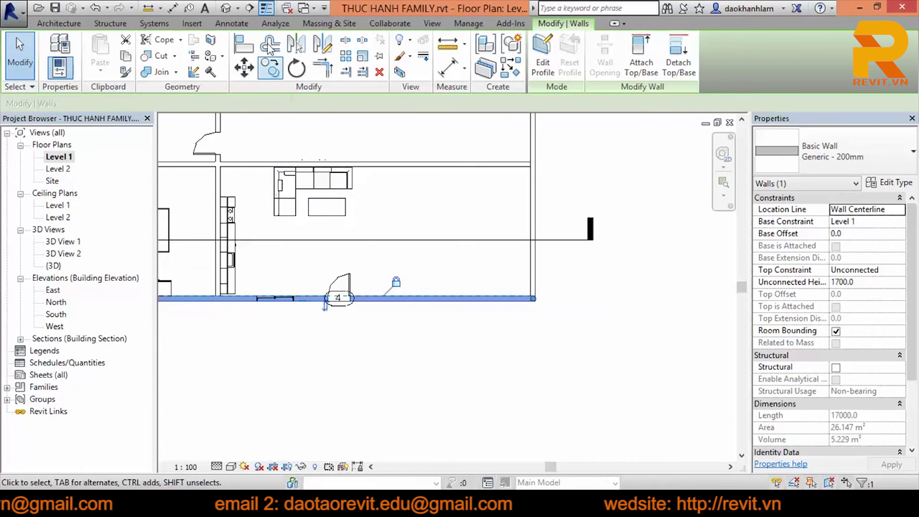
pyautogui.doubleClick(54, 265)
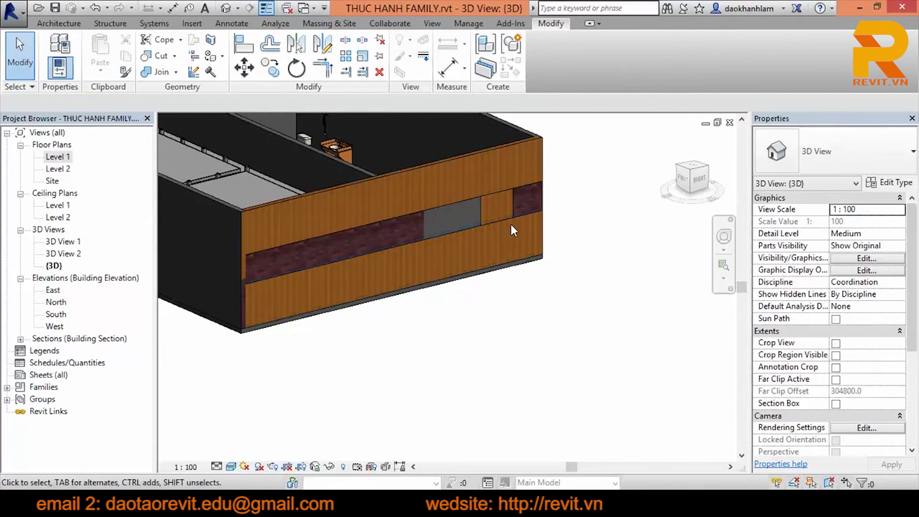
pyautogui.click(517, 225)
pyautogui.keyDown('shift'); pyautogui.moveTo(489, 284); pyautogui.dragTo(505, 306, button='middle'); pyautogui.keyUp('shift')
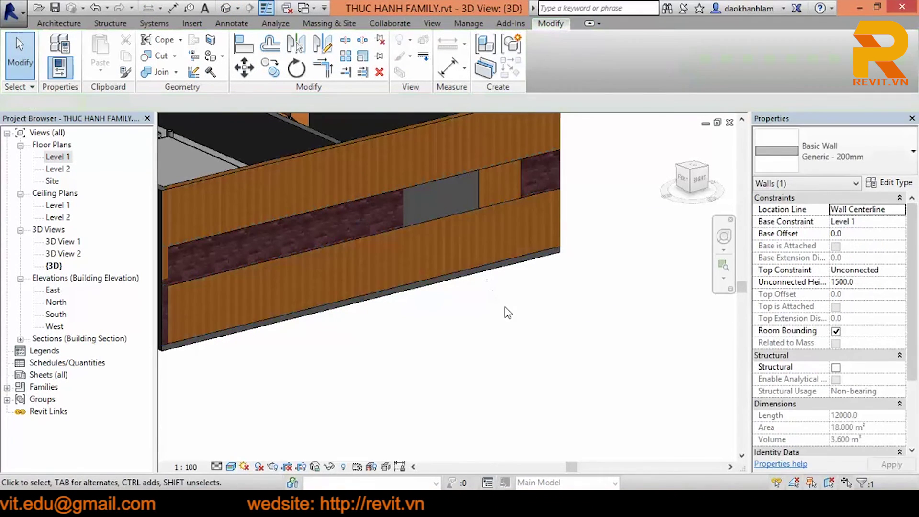
pyautogui.click(577, 314)
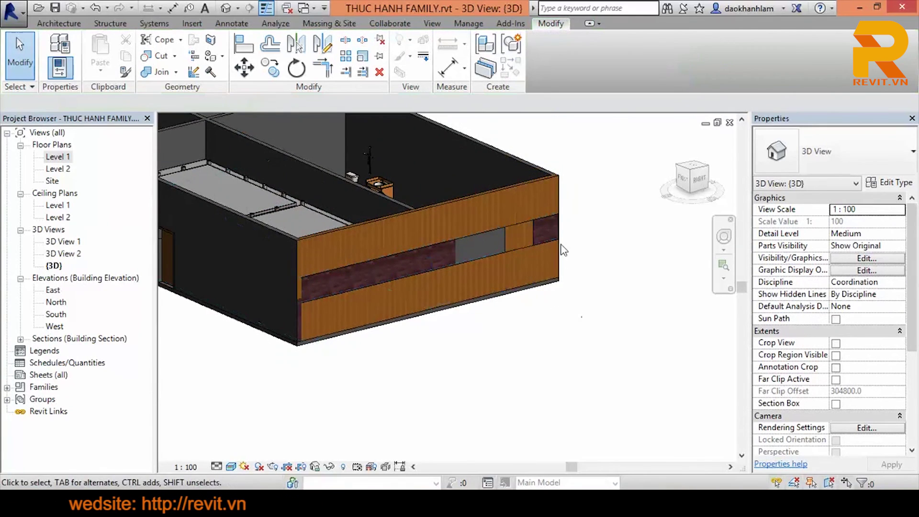
pyautogui.scroll(2, 561, 245)
pyautogui.scroll(2, 594, 297)
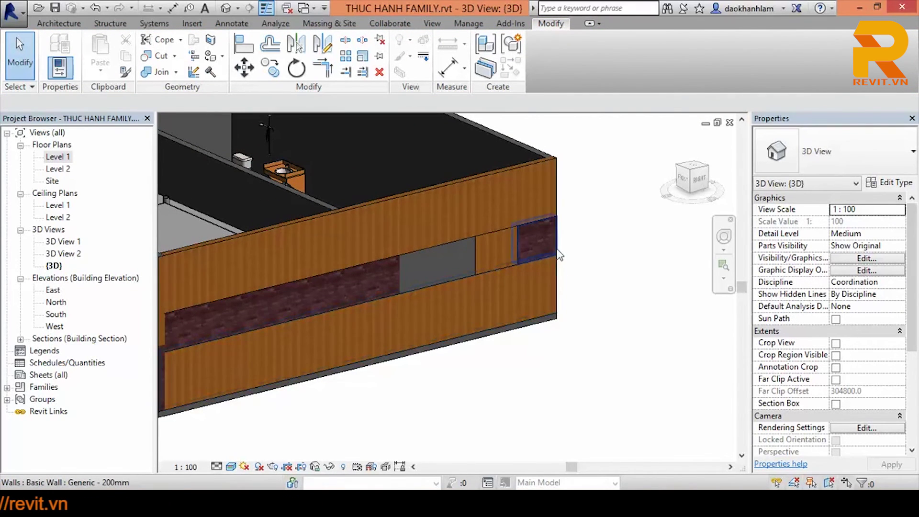
pyautogui.scroll(-3, 433, 270)
pyautogui.keyDown('shift'); pyautogui.moveTo(433, 270); pyautogui.dragTo(478, 344, button='middle'); pyautogui.keyUp('shift')
pyautogui.scroll(3, 545, 165)
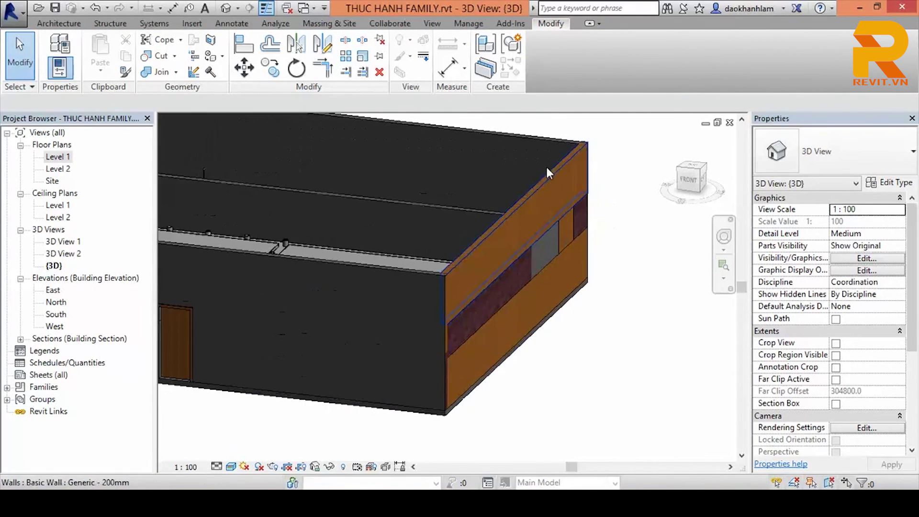
pyautogui.scroll(-4, 563, 281)
pyautogui.moveTo(582, 396)
pyautogui.keyDown('shift'); pyautogui.mouseDown(button='middle')
pyautogui.moveTo(530, 406)
pyautogui.moveTo(531, 398)
pyautogui.mouseUp(button='middle'); pyautogui.keyUp('shift')
pyautogui.scroll(-2, 531, 402)
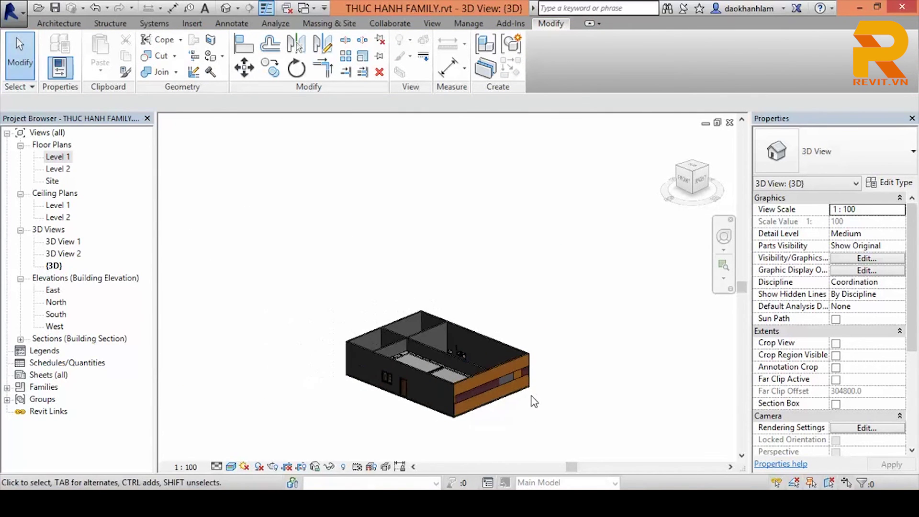
pyautogui.scroll(3, 526, 382)
pyautogui.click(519, 345)
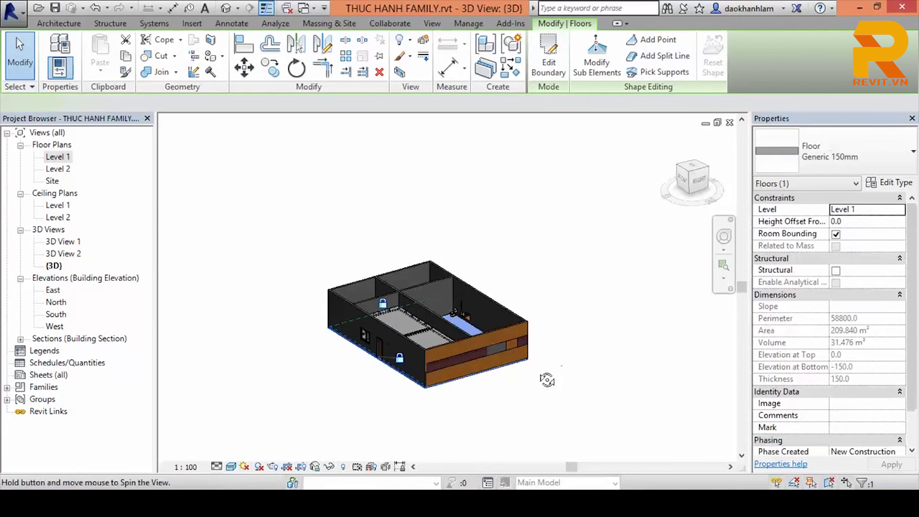
pyautogui.click(565, 359)
pyautogui.keyDown('shift'); pyautogui.moveTo(565, 359); pyautogui.dragTo(537, 357, button='middle'); pyautogui.keyUp('shift')
pyautogui.scroll(4, 537, 358)
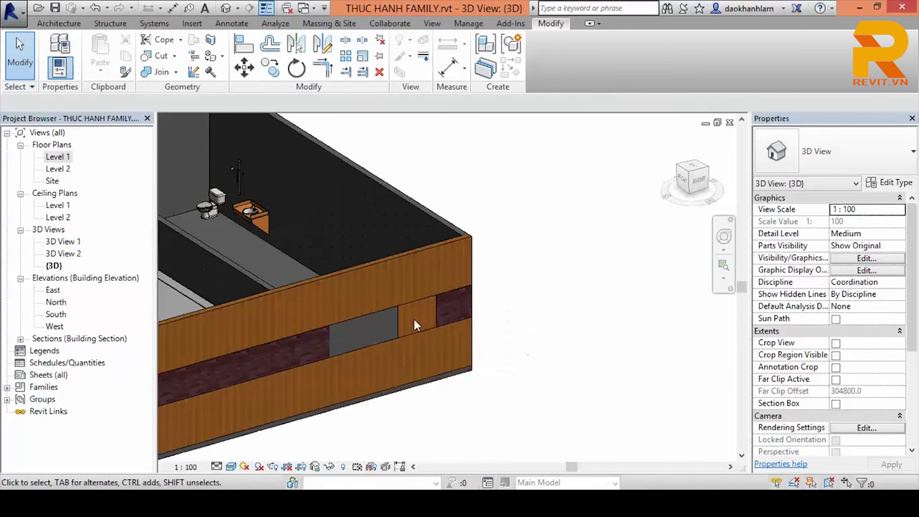
pyautogui.click(412, 262)
pyautogui.keyDown('shift'); pyautogui.moveTo(412, 258); pyautogui.dragTo(370, 301, button='middle'); pyautogui.keyUp('shift')
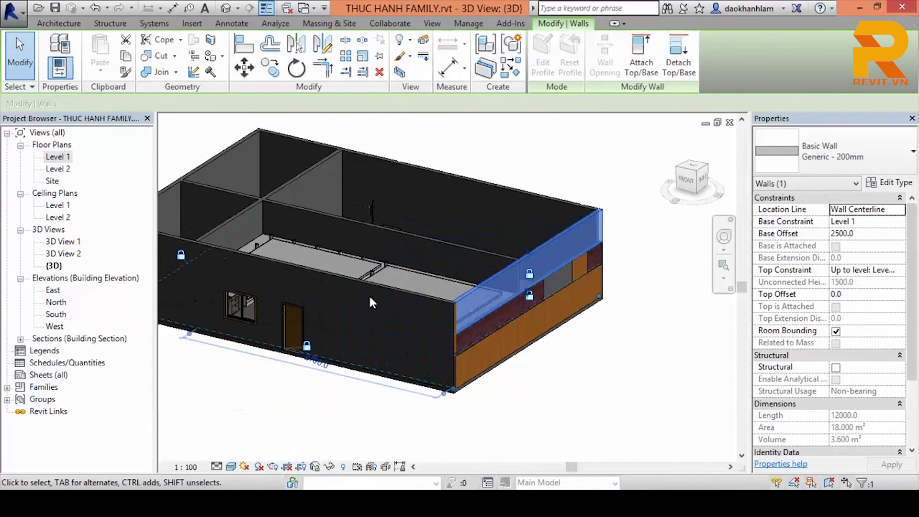
pyautogui.click(378, 292)
pyautogui.moveTo(391, 291)
pyautogui.keyDown('shift'); pyautogui.mouseDown(button='middle')
pyautogui.moveTo(197, 328)
pyautogui.moveTo(382, 344)
pyautogui.mouseUp(button='middle'); pyautogui.keyUp('shift')
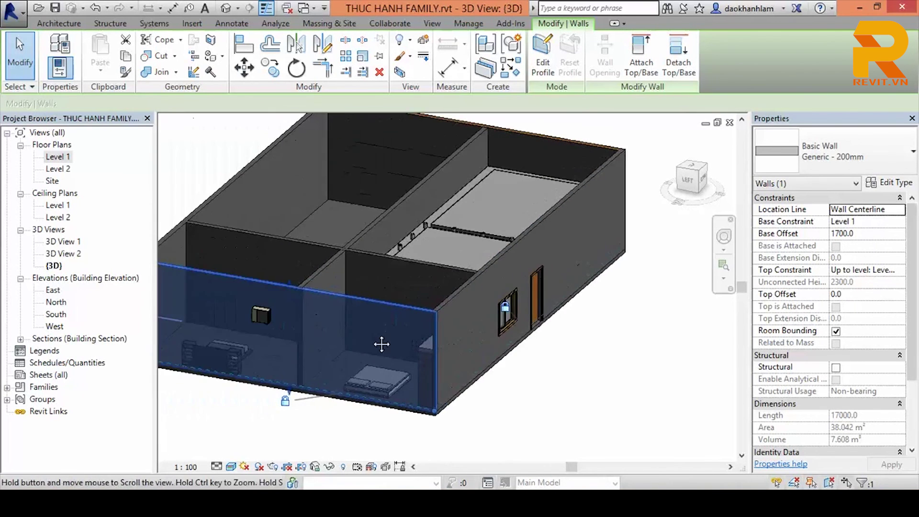
pyautogui.click(379, 303)
pyautogui.click(543, 67)
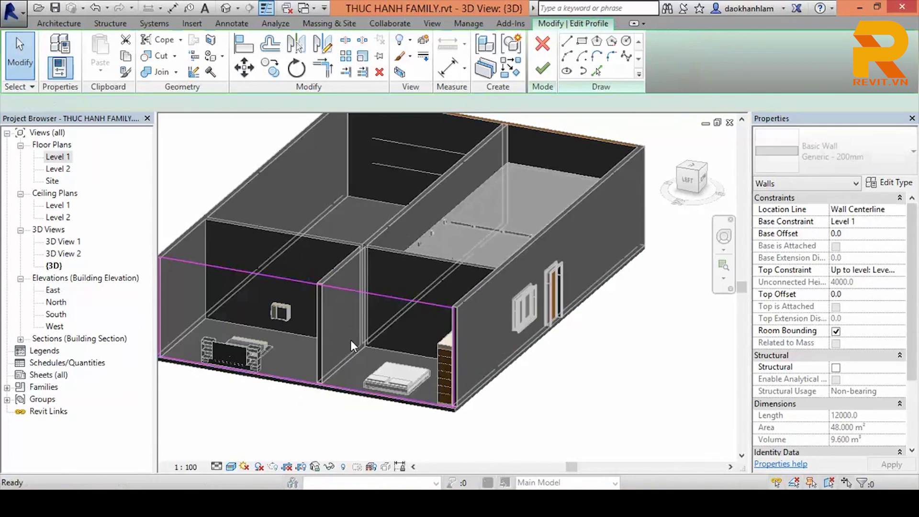
# Draw a sloped profile line and a vertical profile line from the wall's top edge to its base.
pyautogui.click(355, 293)
pyautogui.click(310, 381)
pyautogui.press('Escape')
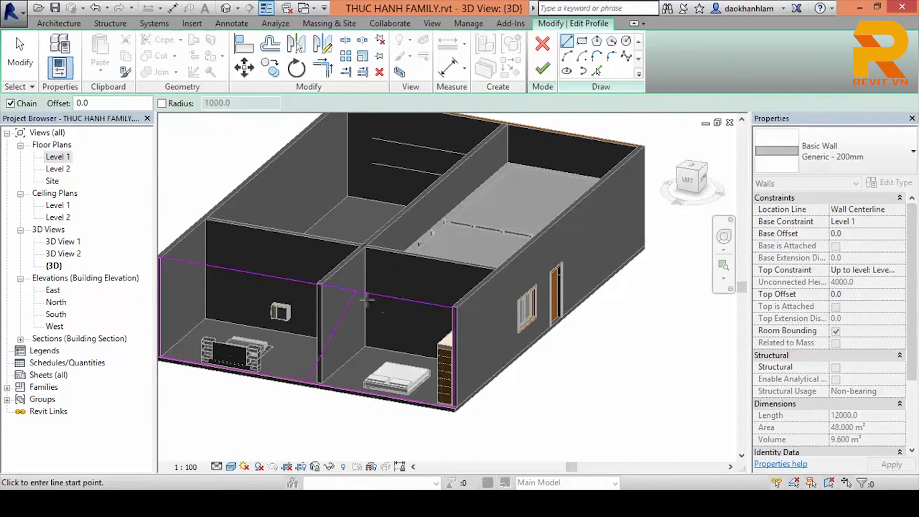
pyautogui.click(371, 294)
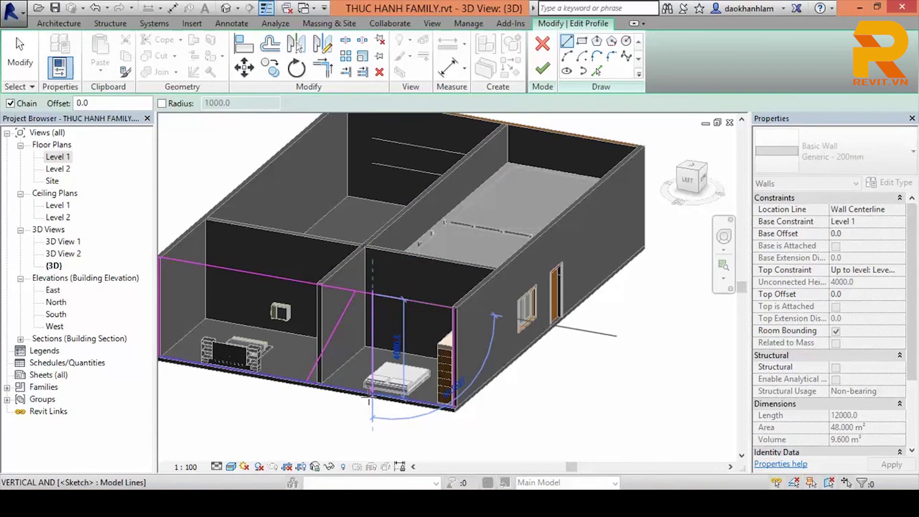
pyautogui.click(369, 395)
pyautogui.press('Escape')
pyautogui.press('Escape')
pyautogui.scroll(2, 368, 385)
pyautogui.scroll(1, 381, 370)
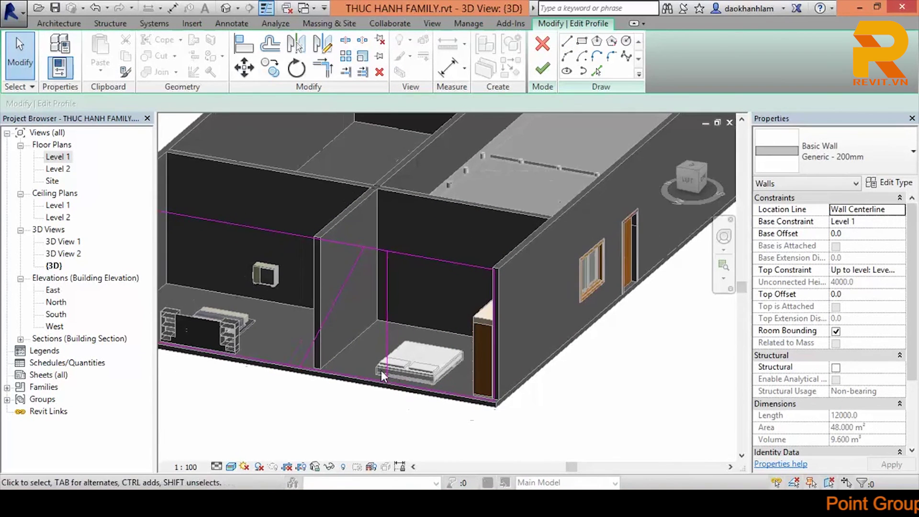
pyautogui.scroll(-2, 381, 370)
pyautogui.scroll(2, 381, 283)
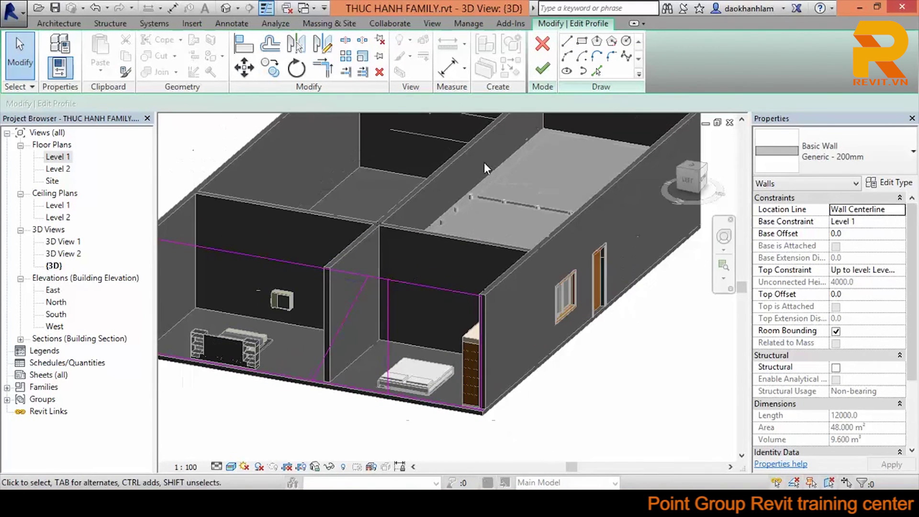
# Trim the vertical and sloped lines to corners with TR and finish the profile edit.
pyautogui.press('s')
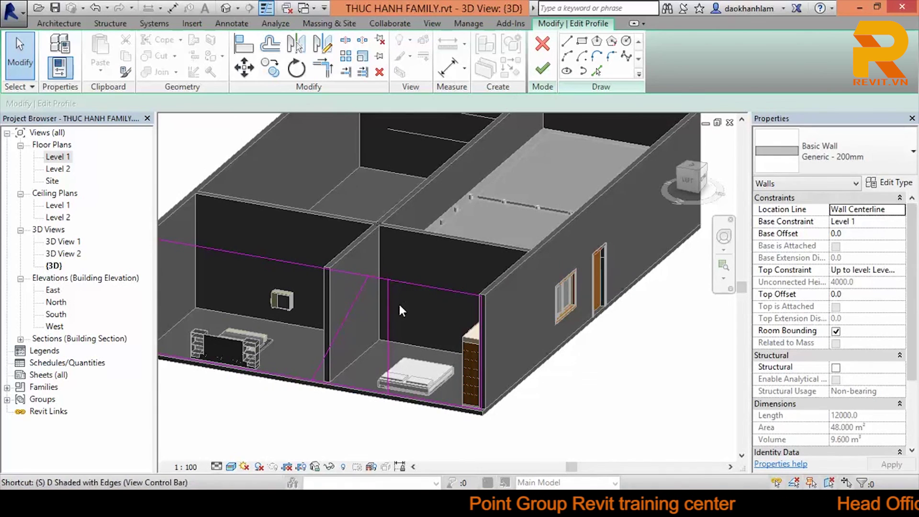
pyautogui.press('l')
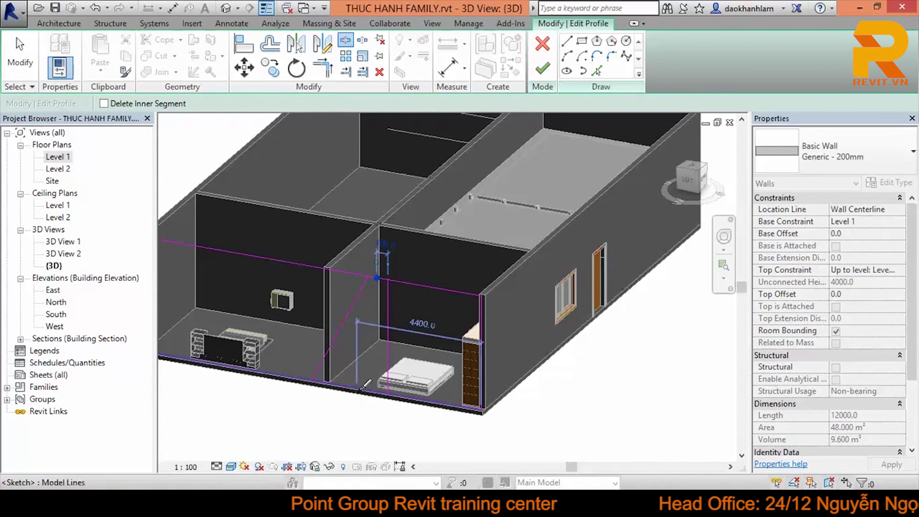
pyautogui.press('Escape')
pyautogui.press('t')
pyautogui.press('r')
pyautogui.click(385, 374)
pyautogui.click(360, 286)
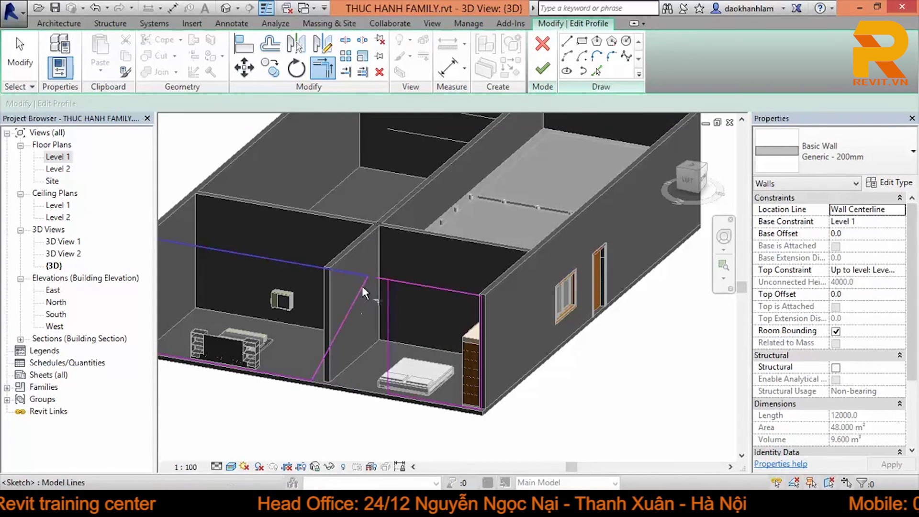
pyautogui.click(542, 68)
pyautogui.click(600, 396)
pyautogui.scroll(2, 428, 344)
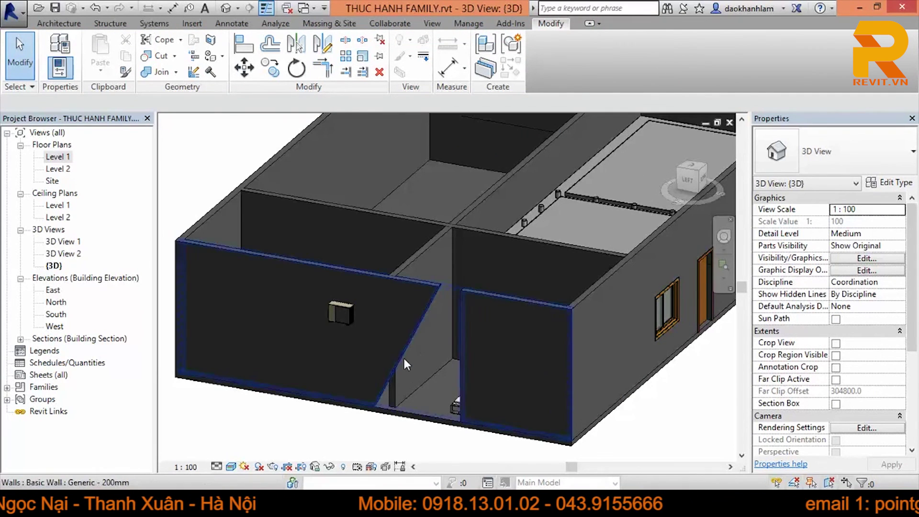
# Paint the reshaped side wall panels with the Cabinets material.
pyautogui.scroll(-2, 403, 356)
pyautogui.click(463, 320)
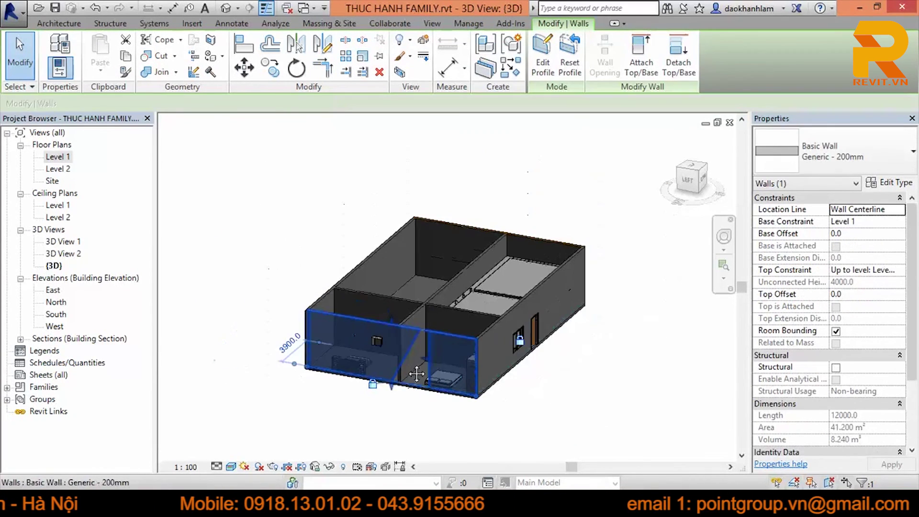
pyautogui.click(421, 430)
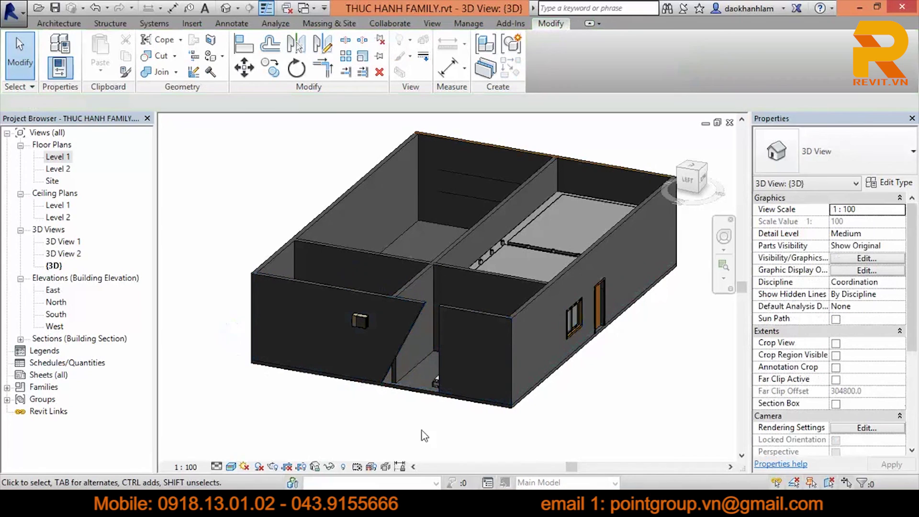
pyautogui.click(219, 56)
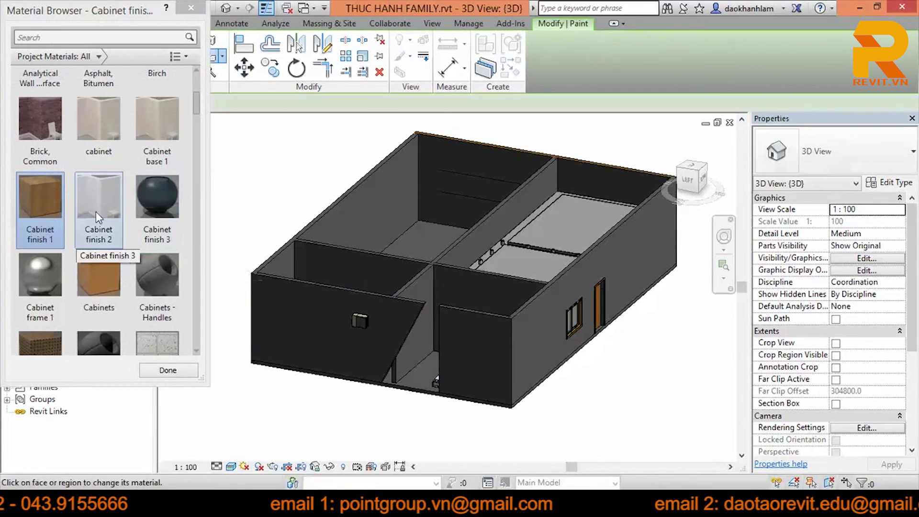
pyautogui.click(101, 266)
pyautogui.click(473, 381)
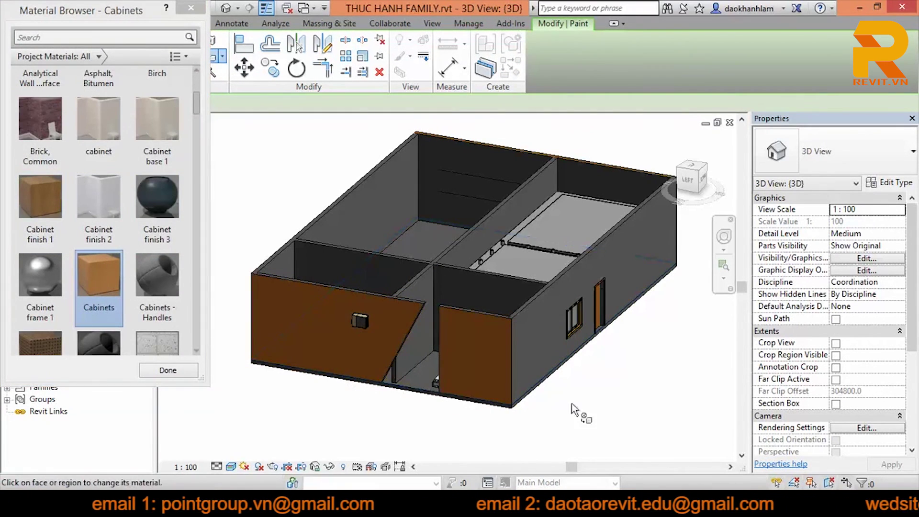
# Paint the top faces of the right and front walls Cabinets, then orbit to the front.
pyautogui.scroll(1, 574, 410)
pyautogui.scroll(3, 552, 263)
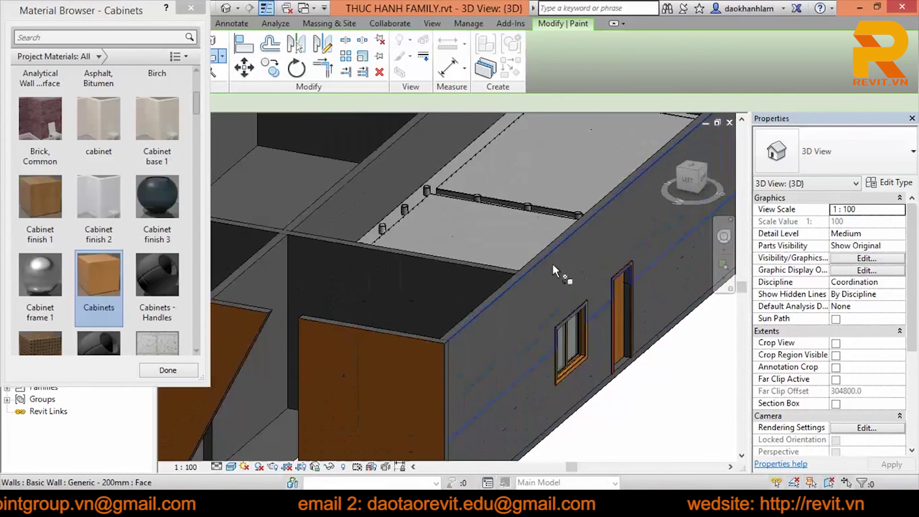
pyautogui.scroll(-2, 493, 297)
pyautogui.click(492, 297)
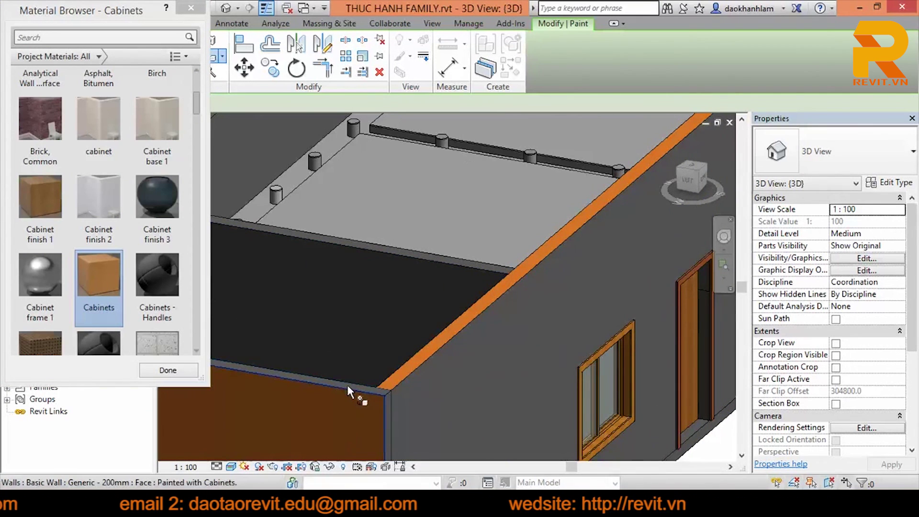
pyautogui.scroll(-1, 346, 385)
pyautogui.click(396, 383)
pyautogui.press('Escape')
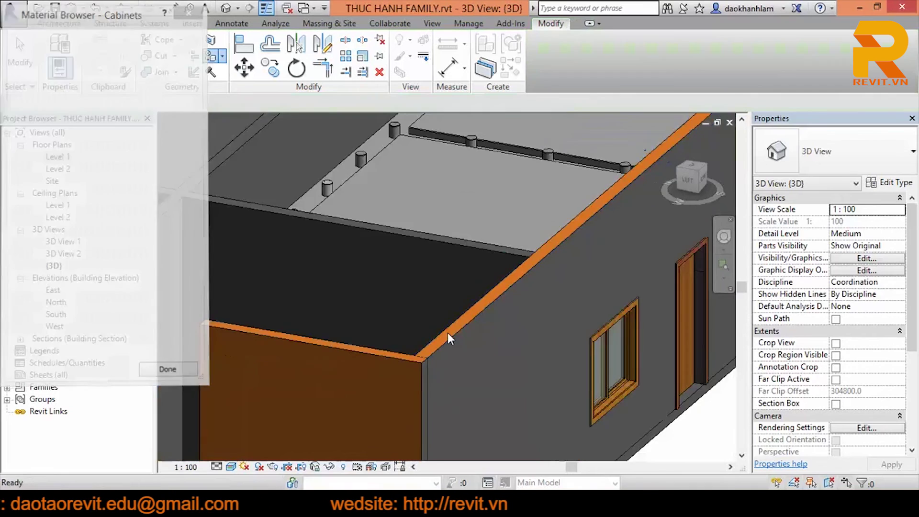
pyautogui.scroll(-5, 447, 332)
pyautogui.moveTo(486, 332)
pyautogui.keyDown('shift'); pyautogui.mouseDown(button='middle')
pyautogui.moveTo(386, 412)
pyautogui.moveTo(468, 365)
pyautogui.moveTo(571, 370)
pyautogui.moveTo(546, 388)
pyautogui.mouseUp(button='middle'); pyautogui.keyUp('shift')
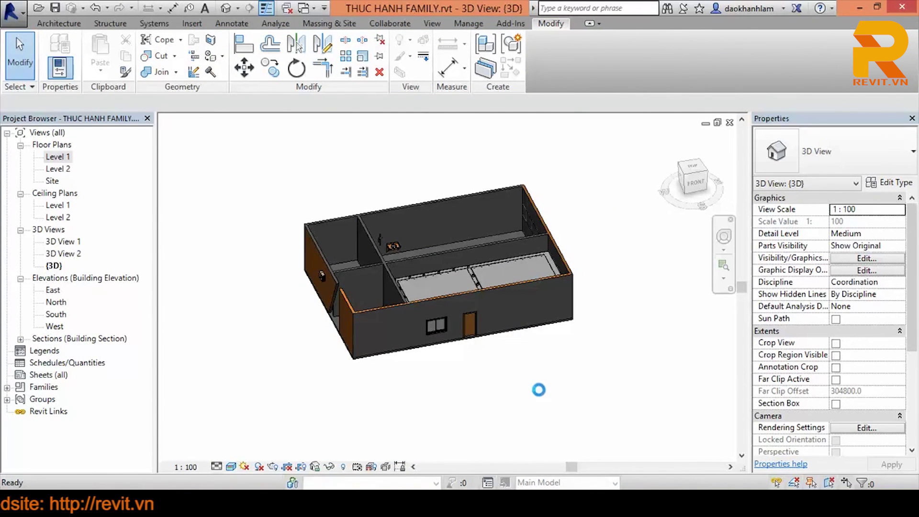